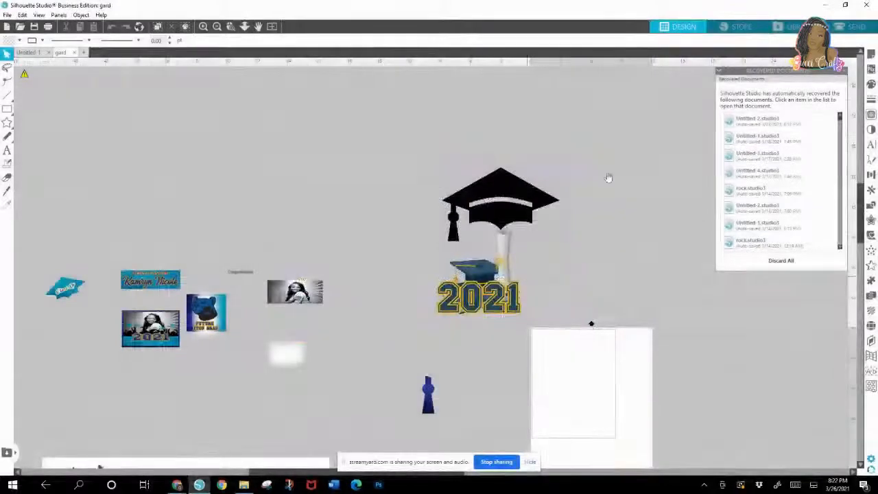
Step: Clear the book and diploma away from the graduation cap, and gather the cap, crowd silhouette and photo together in the gard document
{"action": "left_click_drag", "start_coordinate": [501, 195], "coordinate": [393, 223]}
{"action": "left_click_drag", "start_coordinate": [478, 277], "coordinate": [202, 318]}
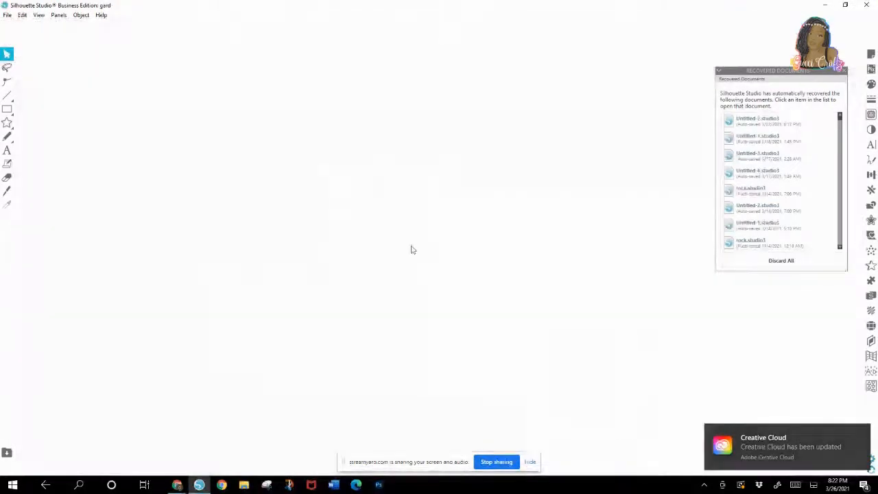
{"action": "right_click", "coordinate": [399, 237]}
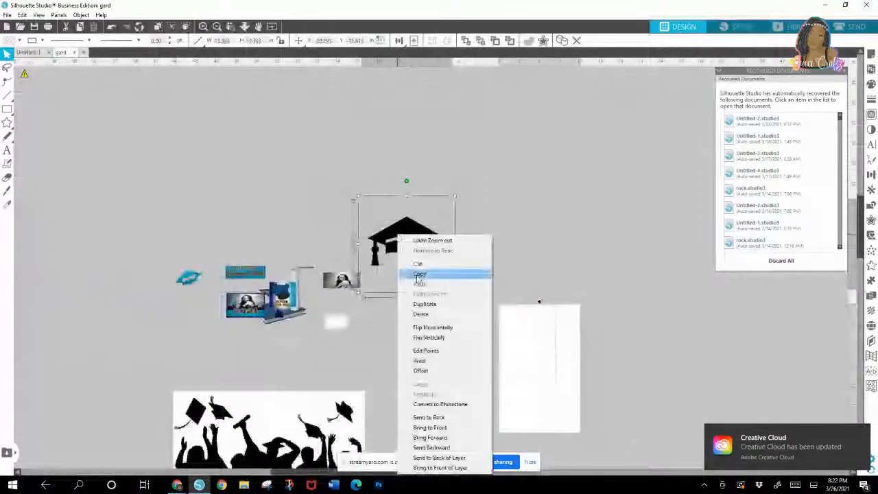
{"action": "left_click", "coordinate": [460, 171]}
{"action": "left_click_drag", "start_coordinate": [415, 225], "coordinate": [591, 165]}
{"action": "left_click", "coordinate": [358, 353]}
{"action": "left_click_drag", "start_coordinate": [295, 419], "coordinate": [581, 162]}
{"action": "left_click_drag", "start_coordinate": [345, 291], "coordinate": [543, 173]}
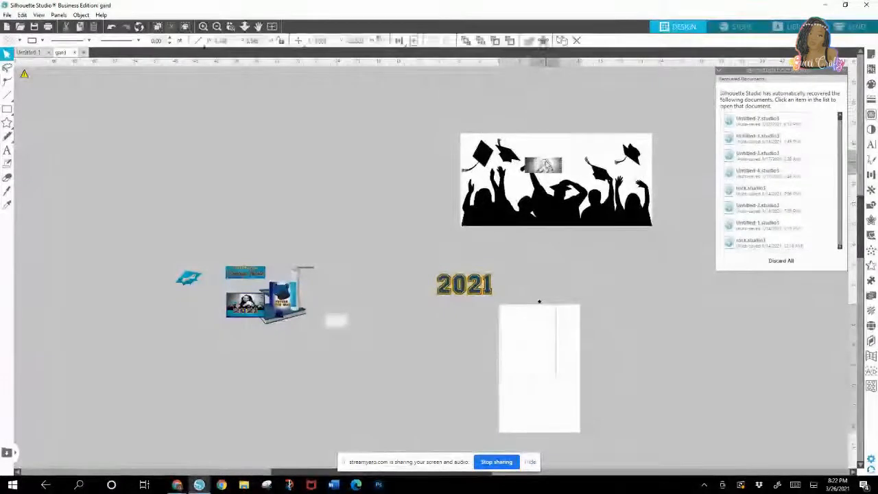
Step: Cut the gathered crowd, cap and photo graphics and paste them into a new document
{"action": "left_click", "coordinate": [567, 192]}
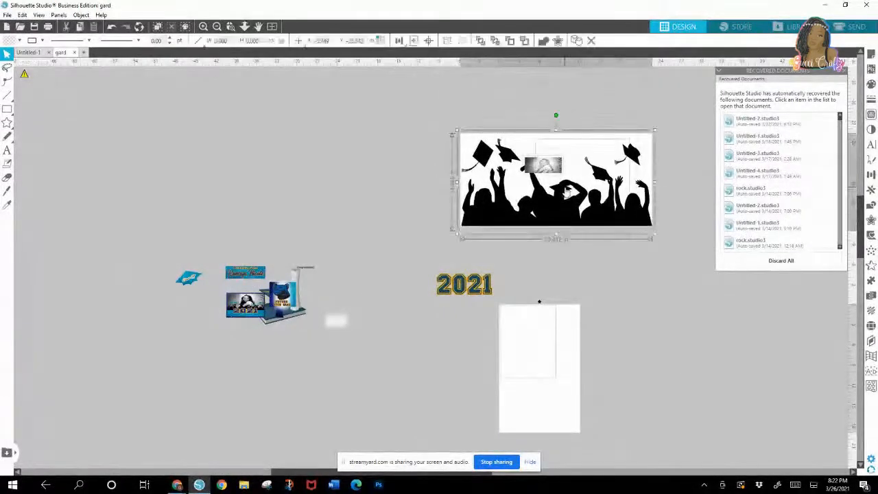
{"action": "right_click", "coordinate": [568, 192]}
{"action": "left_click", "coordinate": [582, 215]}
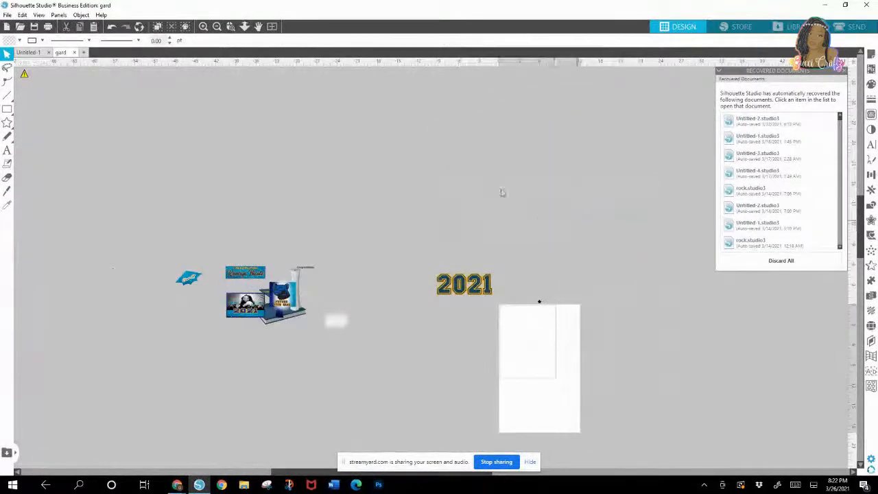
{"action": "left_click", "coordinate": [84, 52]}
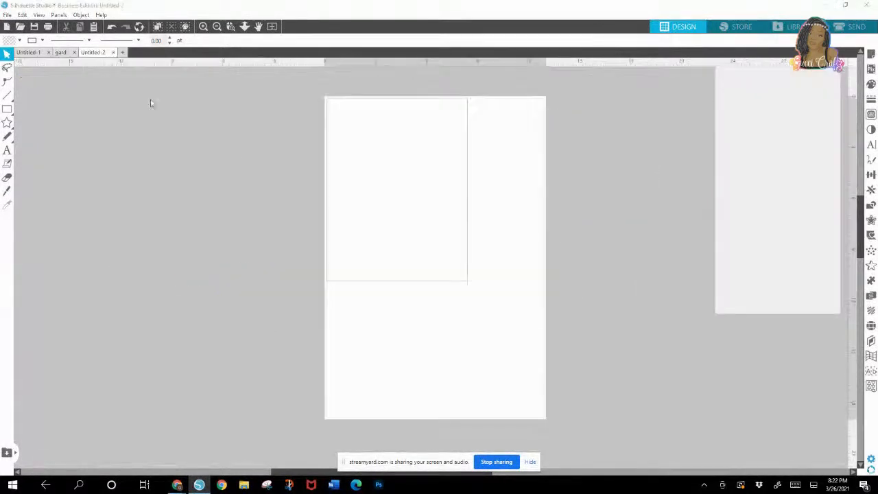
{"action": "right_click", "coordinate": [165, 160]}
{"action": "left_click", "coordinate": [195, 203]}
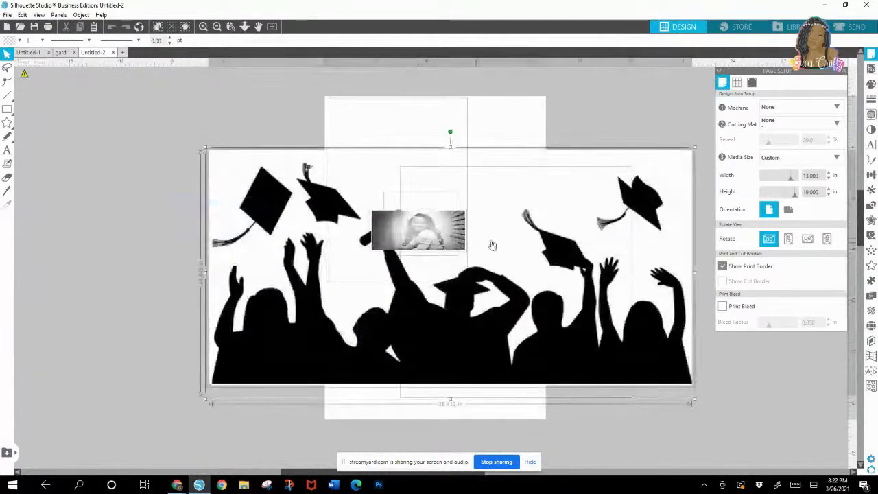
Step: Move the pasted graphics off the page into the empty workspace and close the page setup options
{"action": "left_click_drag", "start_coordinate": [490, 244], "coordinate": [214, 262]}
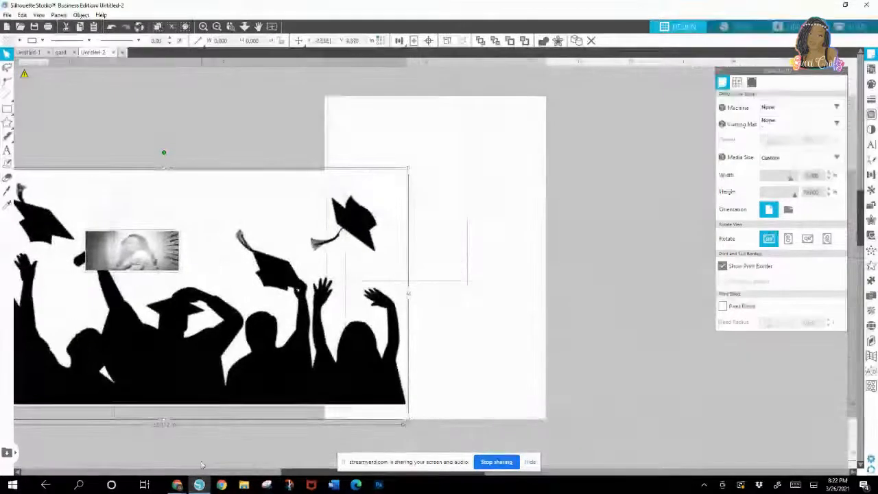
{"action": "left_click_drag", "start_coordinate": [285, 473], "coordinate": [195, 470]}
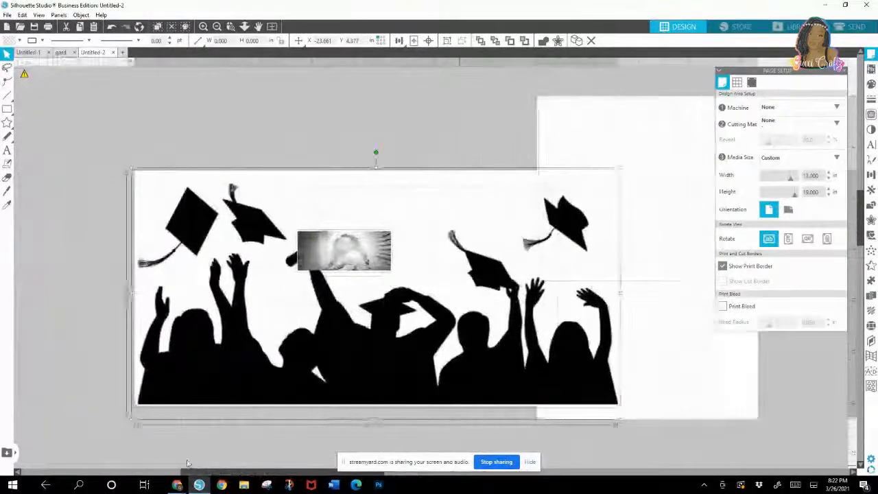
{"action": "left_click_drag", "start_coordinate": [467, 331], "coordinate": [282, 293]}
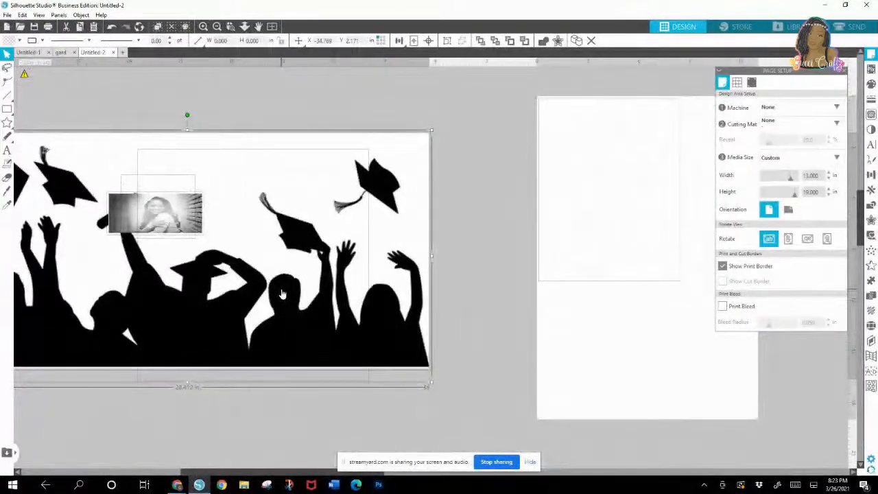
{"action": "left_click", "coordinate": [845, 71]}
{"action": "left_click", "coordinate": [525, 112]}
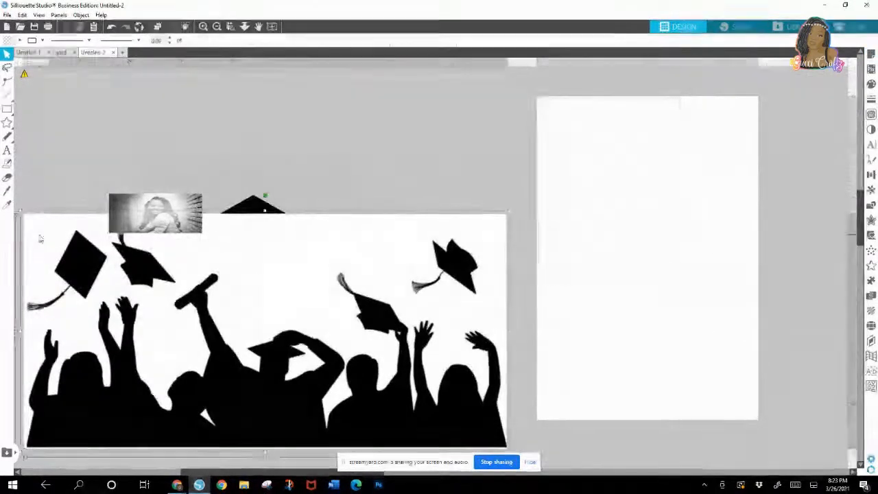
Step: Shrink the crowd silhouette to about 14.36 by 6.99 in and move it above the other graphics
{"action": "left_click", "coordinate": [41, 238]}
{"action": "left_click_drag", "start_coordinate": [24, 213], "coordinate": [260, 329]}
{"action": "left_click_drag", "start_coordinate": [247, 379], "coordinate": [7, 111]}
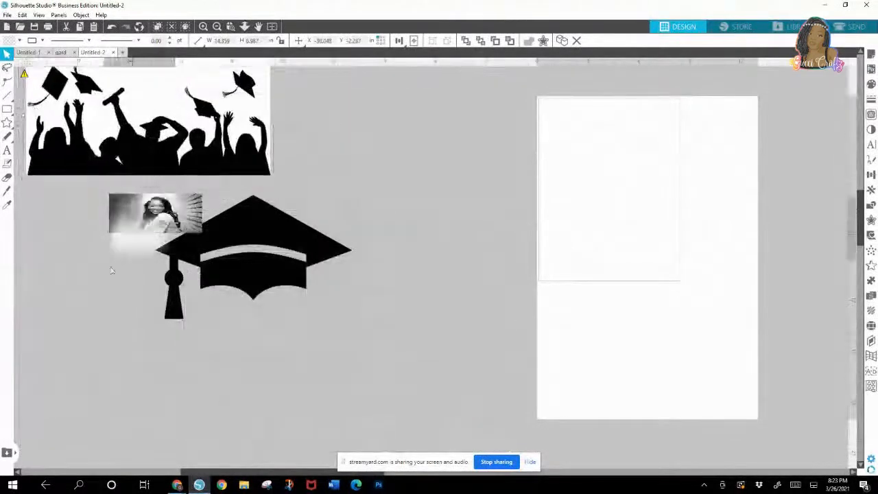
Step: Separate the photo from the graduation cap, and scale the cap down to about 6.24 in square beside the crowd silhouette
{"action": "left_click_drag", "start_coordinate": [183, 215], "coordinate": [73, 257]}
{"action": "left_click_drag", "start_coordinate": [256, 223], "coordinate": [379, 247]}
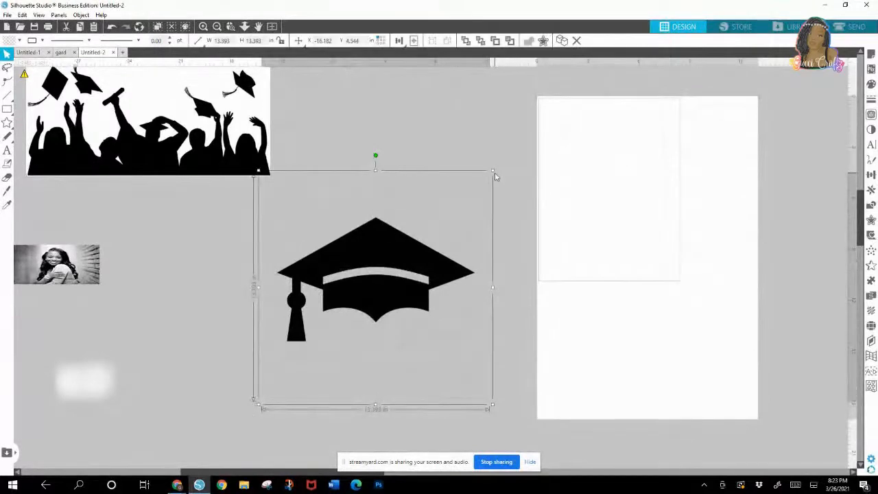
{"action": "left_click_drag", "start_coordinate": [493, 170], "coordinate": [370, 291]}
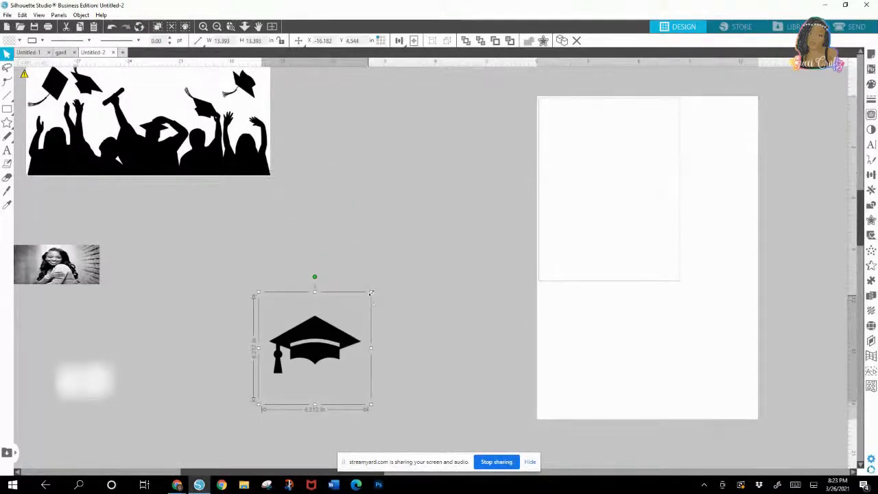
{"action": "left_click_drag", "start_coordinate": [331, 317], "coordinate": [387, 198]}
Step: Reposition the crowd silhouette beside the cap and place the photo in the empty space below the crowd
{"action": "left_click_drag", "start_coordinate": [184, 155], "coordinate": [221, 209]}
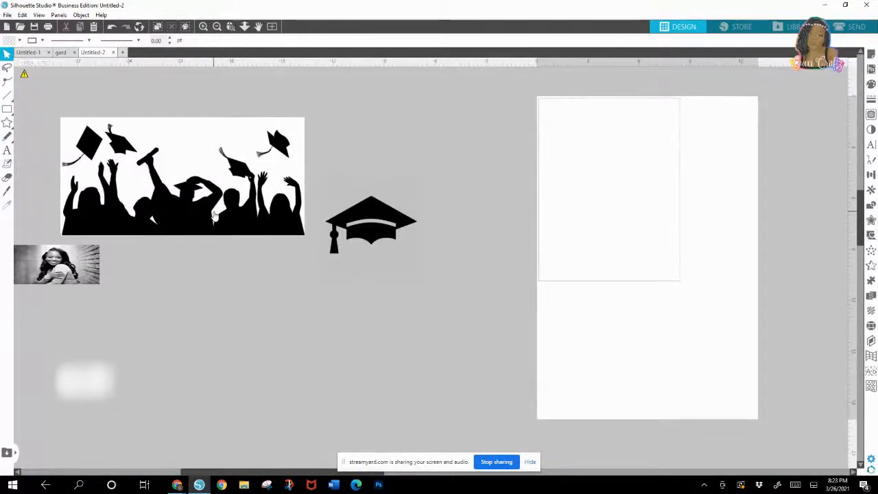
{"action": "left_click_drag", "start_coordinate": [209, 194], "coordinate": [187, 183]}
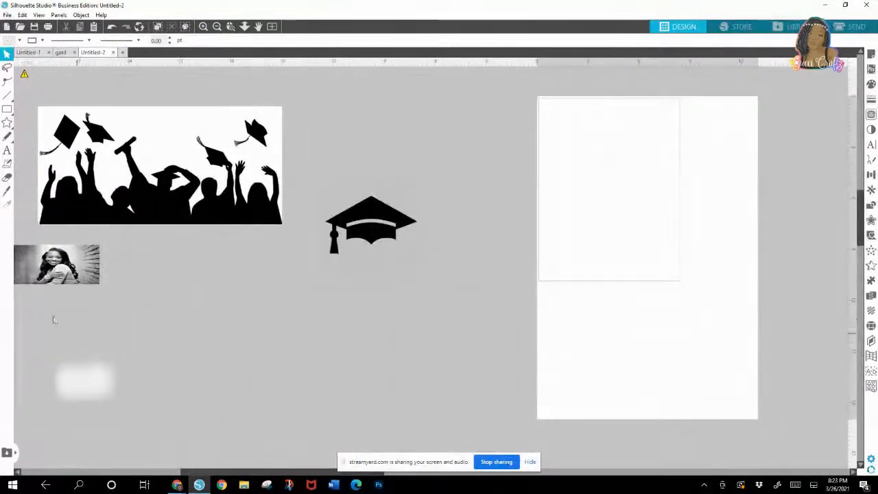
{"action": "left_click_drag", "start_coordinate": [62, 282], "coordinate": [128, 310]}
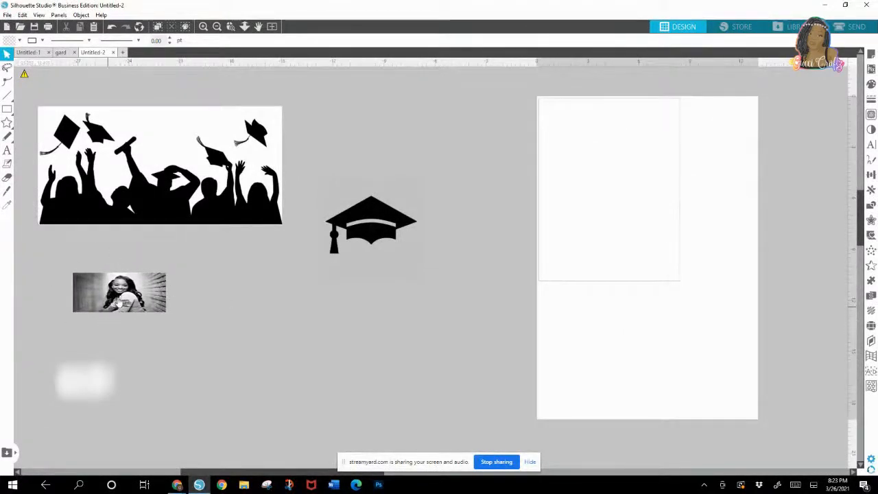
{"action": "left_click", "coordinate": [118, 307]}
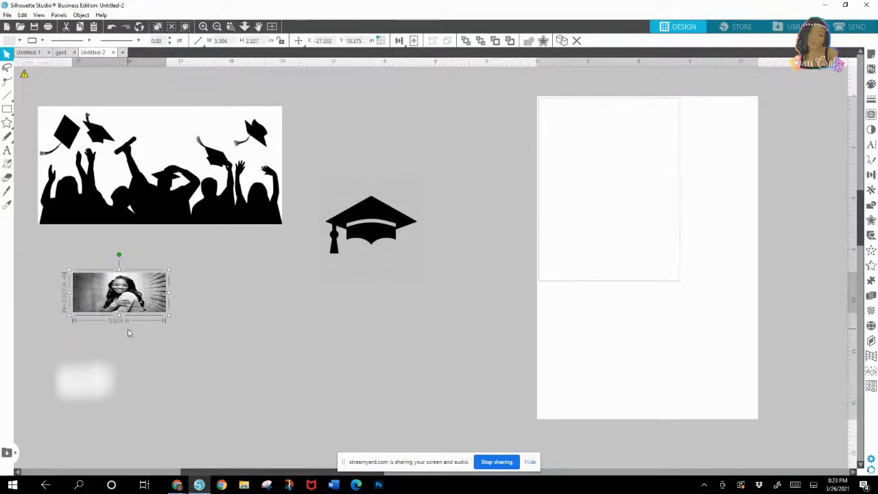
{"action": "left_click", "coordinate": [179, 179]}
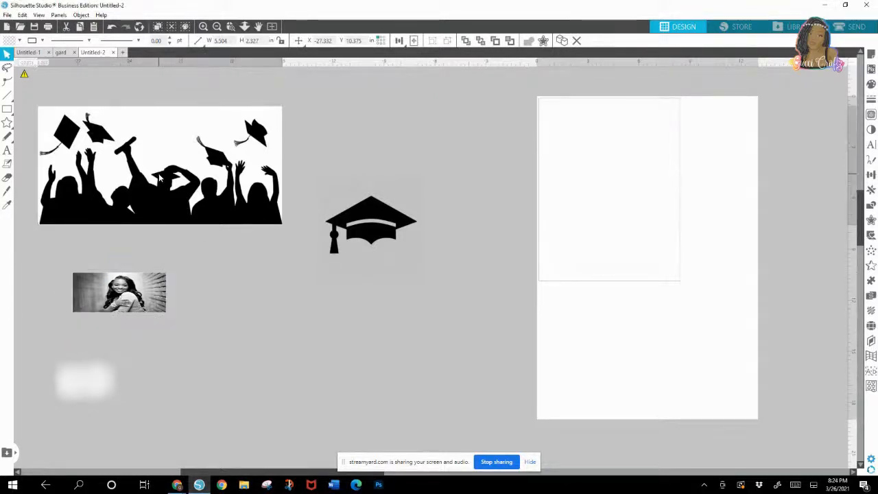
{"action": "left_click_drag", "start_coordinate": [202, 168], "coordinate": [225, 161]}
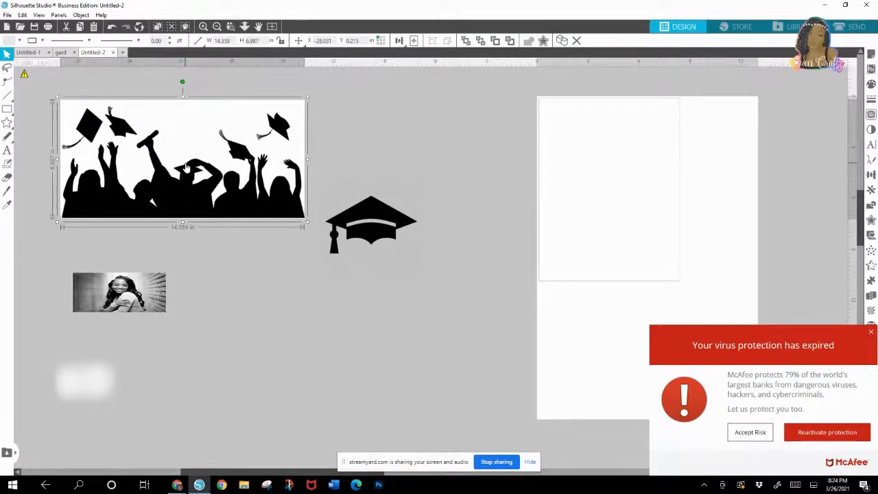
Step: Switch to StreamYard in Chrome to check the live broadcast, and return to Silhouette Studio
{"action": "left_click", "coordinate": [179, 485]}
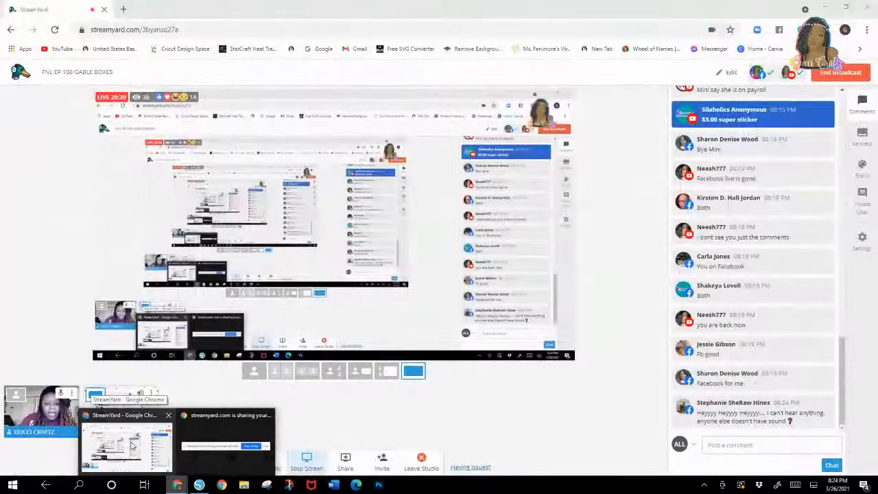
{"action": "left_click", "coordinate": [133, 446]}
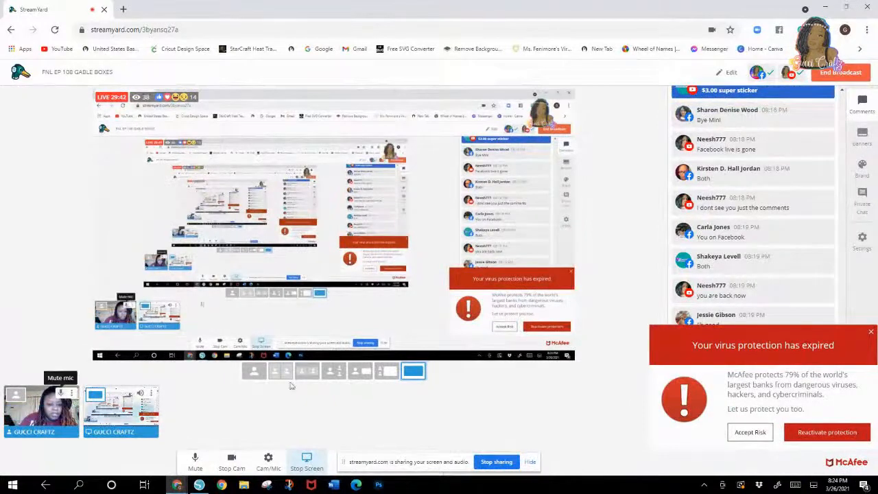
{"action": "mouse_move", "coordinate": [70, 391]}
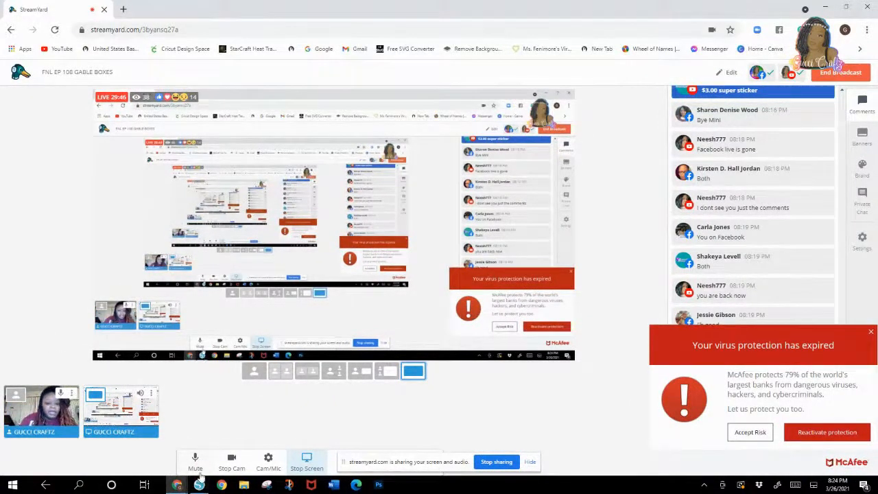
{"action": "mouse_move", "coordinate": [200, 486]}
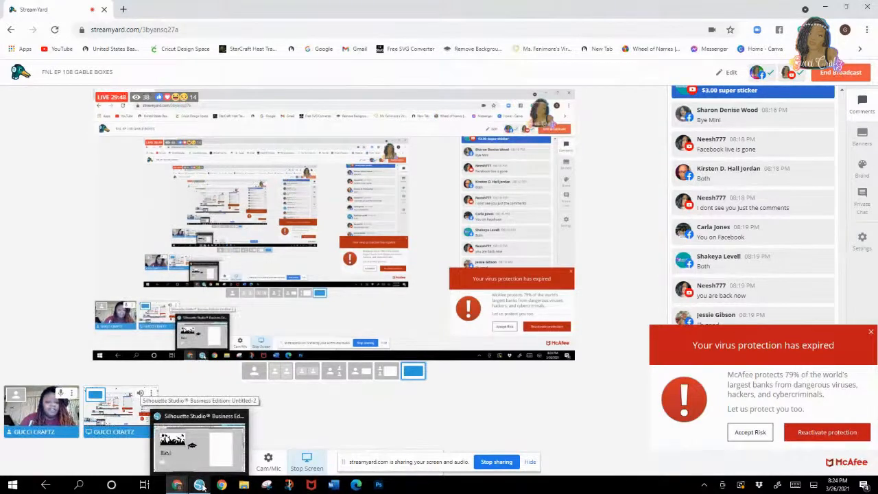
{"action": "left_click", "coordinate": [200, 485]}
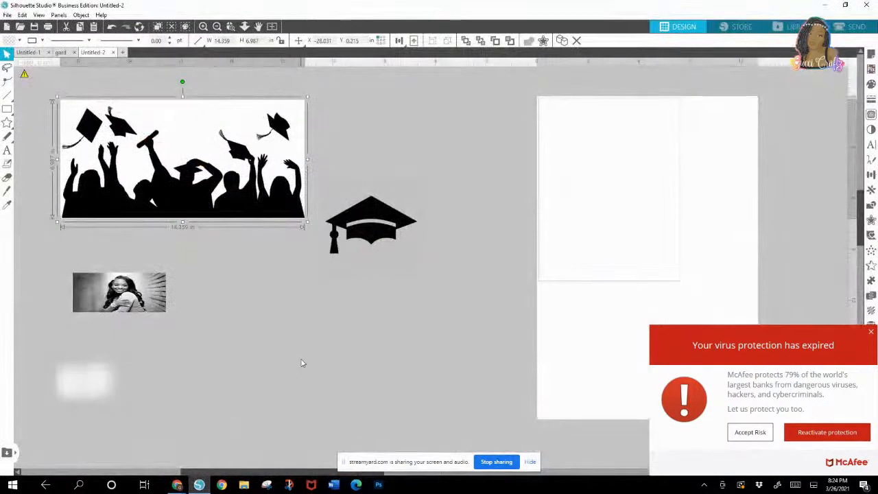
Step: Dismiss the McAfee notice by accepting the risk, and reposition the crowd silhouette above the photo, clear of the cap
{"action": "left_click_drag", "start_coordinate": [236, 146], "coordinate": [218, 131]}
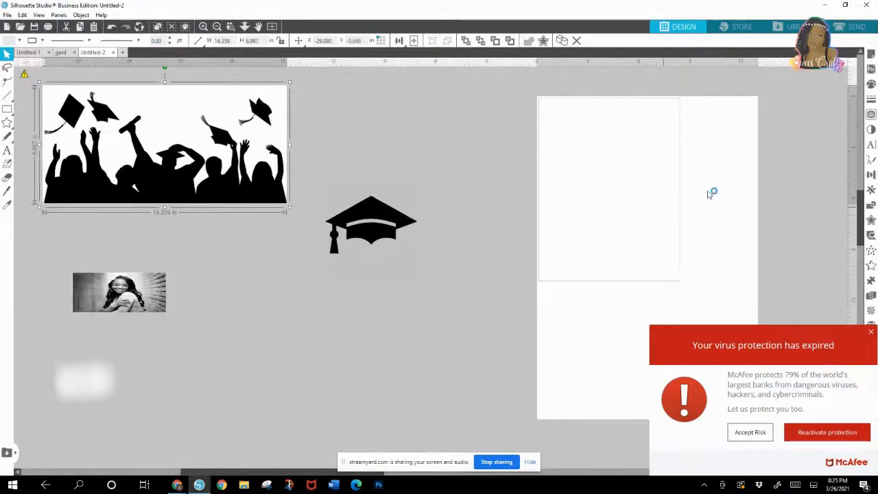
{"action": "left_click", "coordinate": [752, 434]}
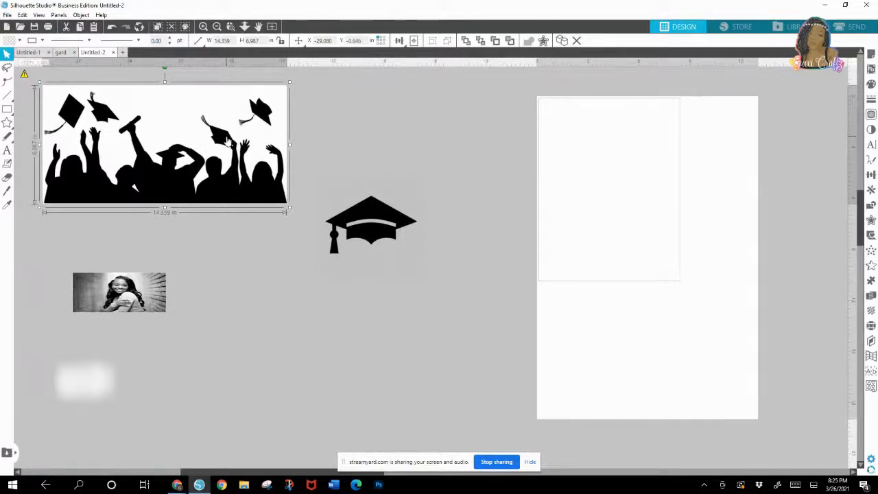
{"action": "left_click_drag", "start_coordinate": [141, 111], "coordinate": [189, 137]}
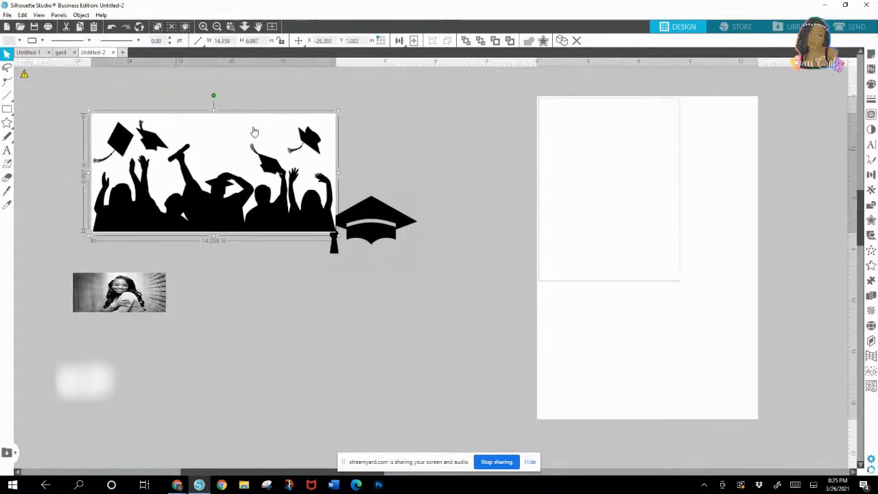
{"action": "left_click_drag", "start_coordinate": [239, 215], "coordinate": [191, 189]}
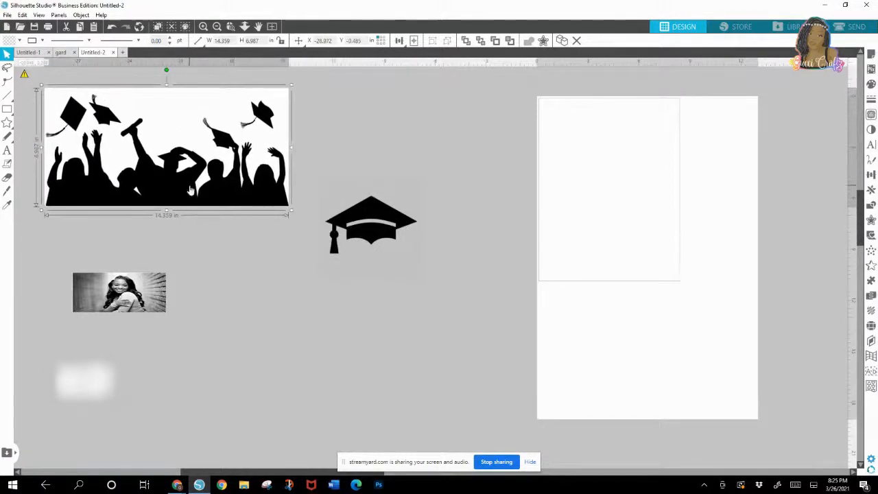
Step: Enlarge the graduation cap to about 15.83 in square and shift it around between the crowd silhouette and the page
{"action": "left_click_drag", "start_coordinate": [401, 247], "coordinate": [410, 183]}
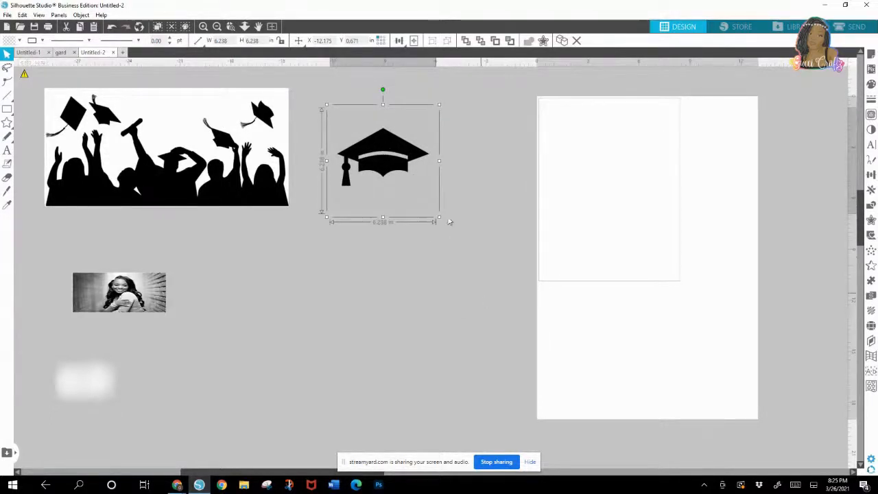
{"action": "left_click_drag", "start_coordinate": [437, 219], "coordinate": [612, 359]}
{"action": "left_click_drag", "start_coordinate": [479, 203], "coordinate": [436, 185]}
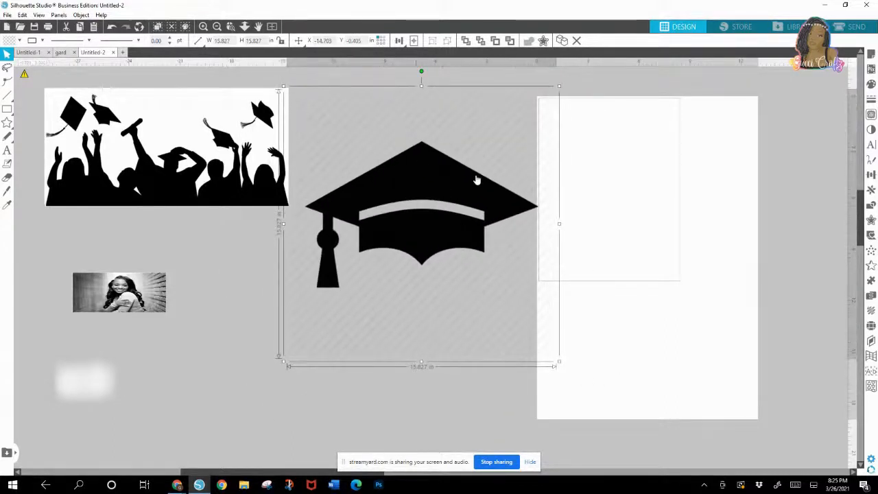
{"action": "left_click_drag", "start_coordinate": [480, 273], "coordinate": [483, 240]}
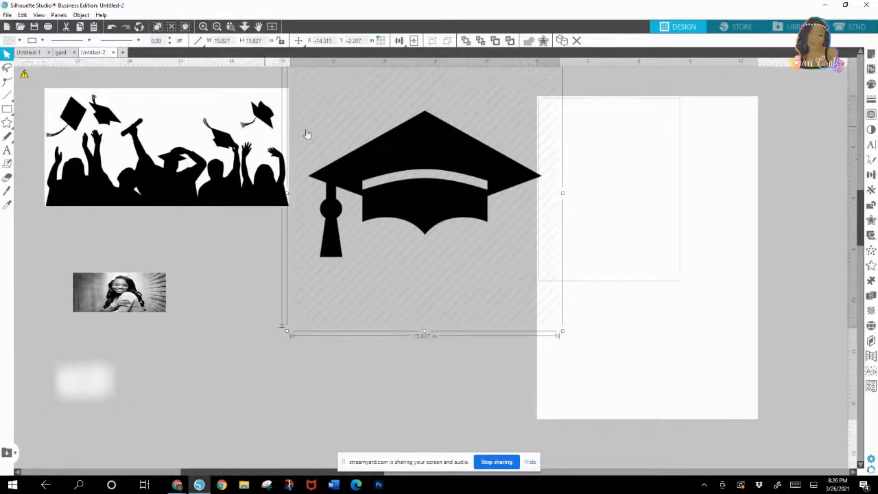
{"action": "left_click_drag", "start_coordinate": [405, 170], "coordinate": [385, 296]}
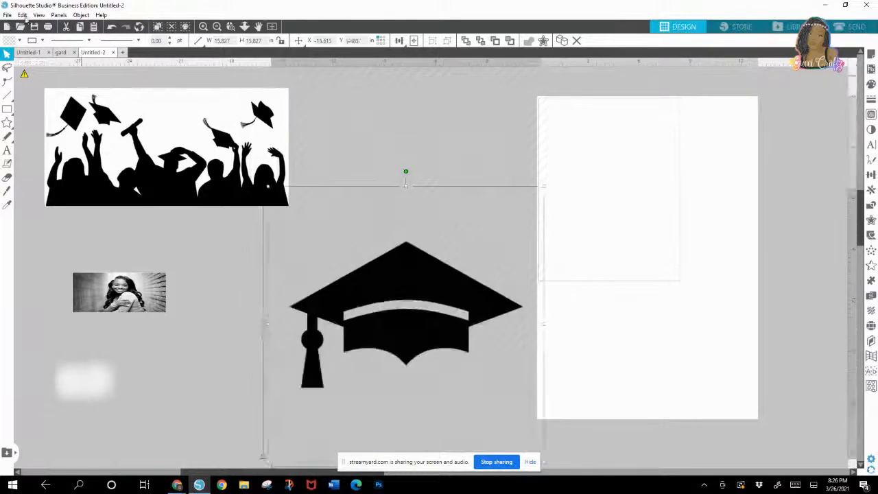
Step: Scale the graduation cap down to about 6.6 in square and place it beside the photo, below the crowd silhouette
{"action": "left_click", "coordinate": [546, 190]}
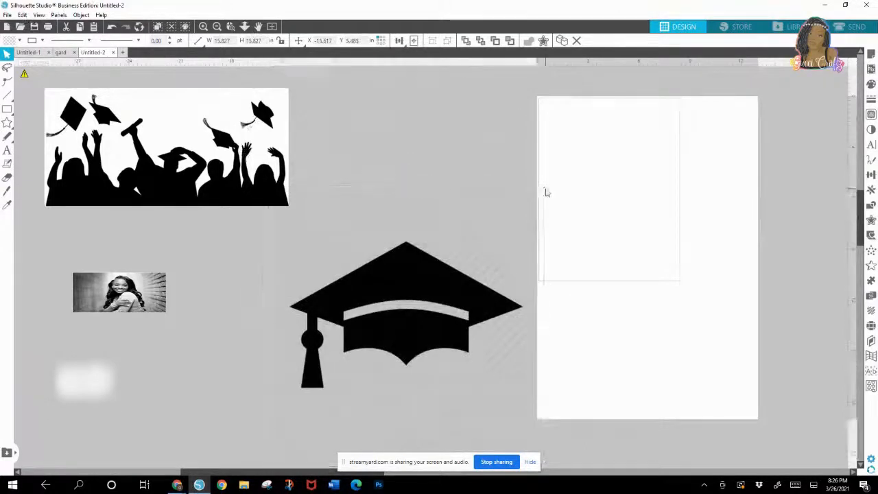
{"action": "left_click", "coordinate": [483, 245]}
{"action": "left_click_drag", "start_coordinate": [544, 183], "coordinate": [356, 317]}
{"action": "left_click_drag", "start_coordinate": [328, 395], "coordinate": [221, 322]}
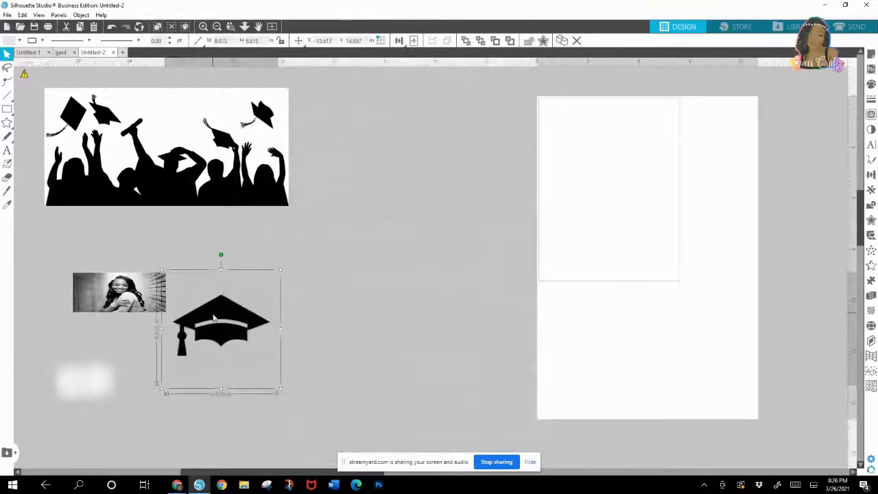
Step: Move the crowd silhouette closer to the page, clear of the photo and cap, and select a trace area around it
{"action": "left_click_drag", "start_coordinate": [125, 157], "coordinate": [298, 176]}
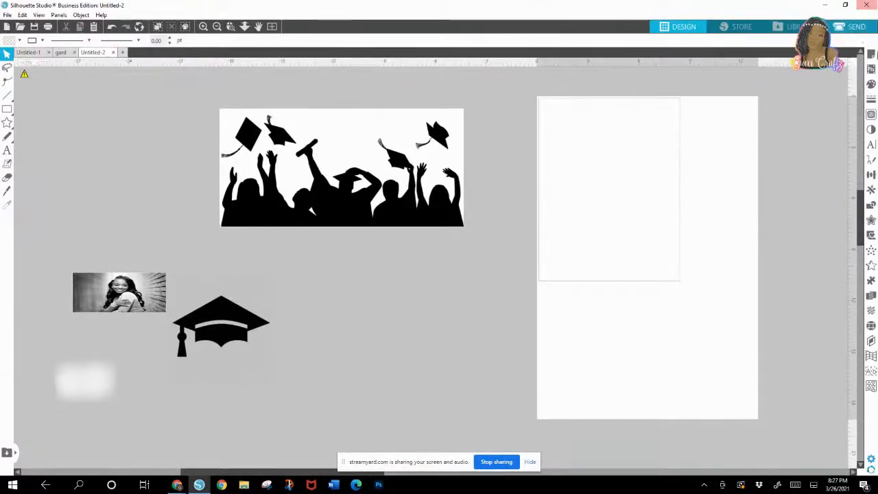
{"action": "left_click", "coordinate": [871, 113]}
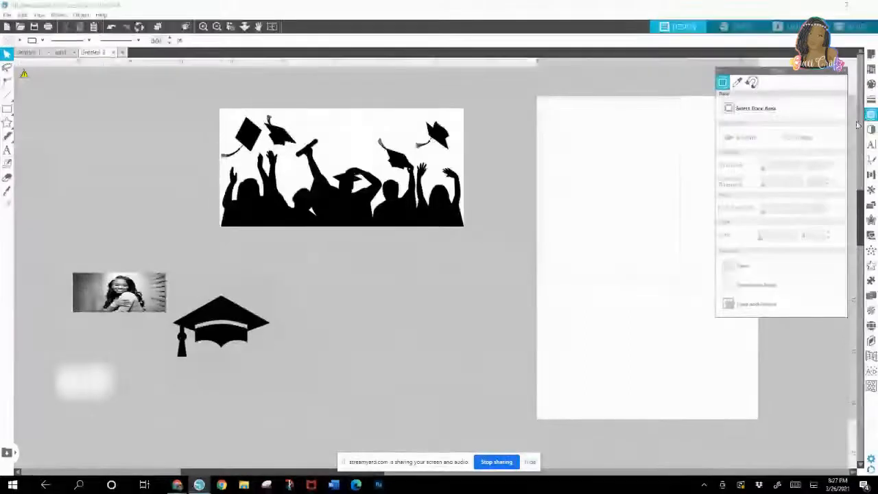
{"action": "left_click", "coordinate": [760, 111]}
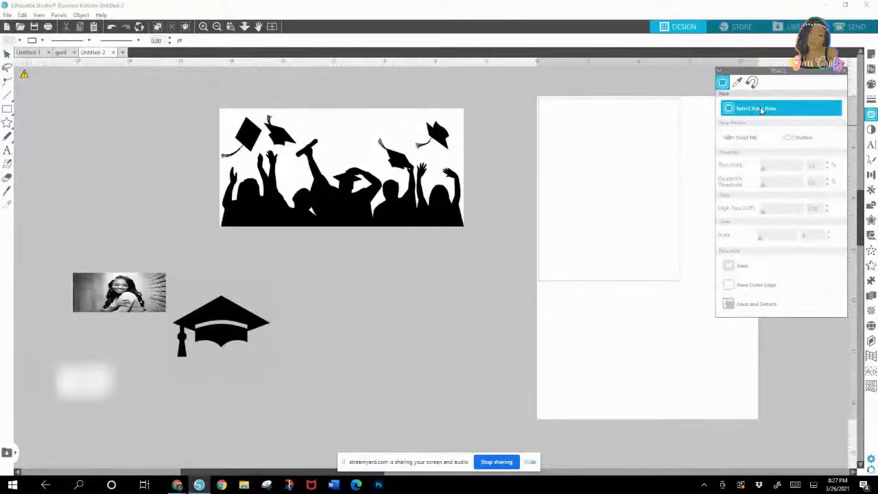
{"action": "mouse_move", "coordinate": [210, 104]}
{"action": "left_mouse_down"}
{"action": "mouse_move", "coordinate": [274, 233]}
{"action": "mouse_move", "coordinate": [477, 233]}
{"action": "left_mouse_up"}
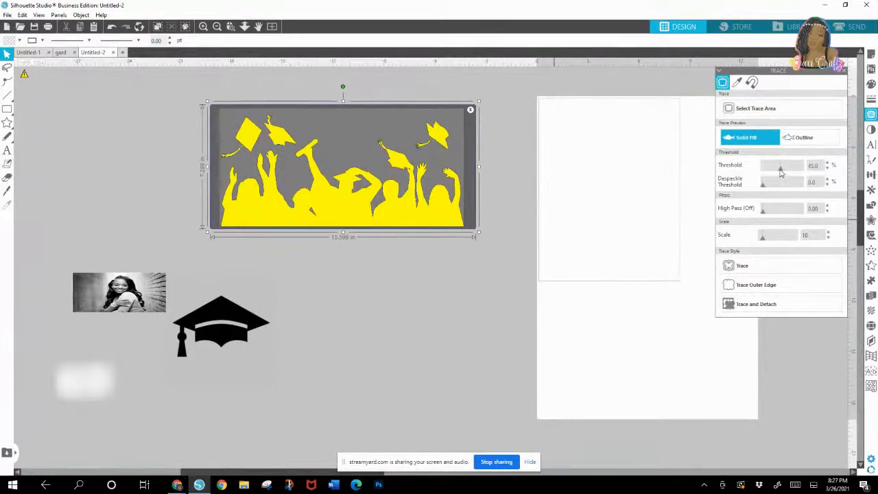
Step: Set the trace threshold to 66% and trace the crowd silhouette
{"action": "left_click_drag", "start_coordinate": [780, 170], "coordinate": [782, 171]}
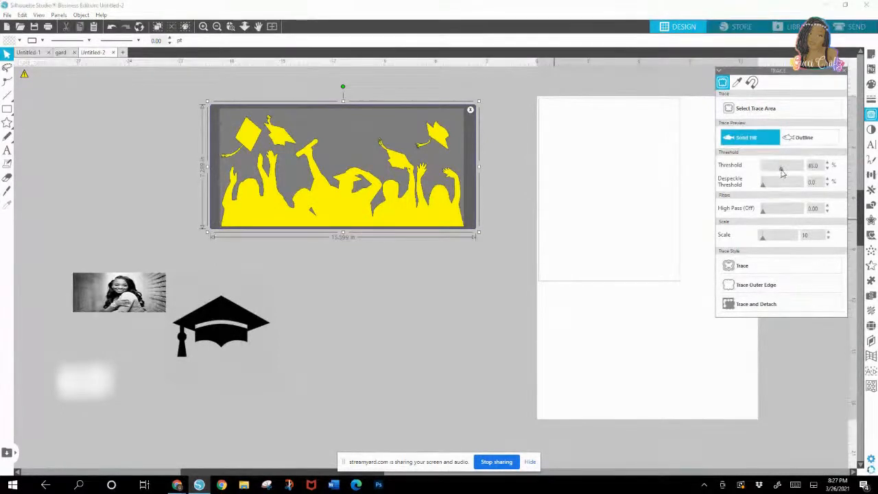
{"action": "left_click_drag", "start_coordinate": [782, 171], "coordinate": [786, 176]}
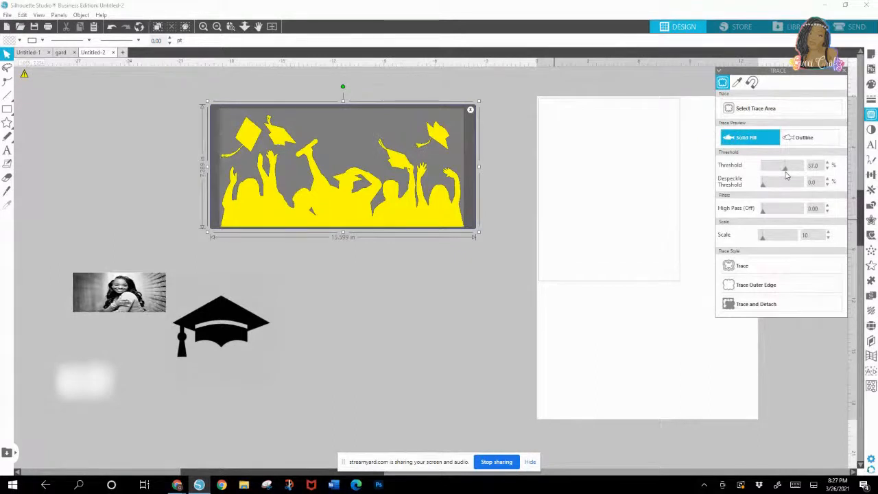
{"action": "left_click_drag", "start_coordinate": [787, 175], "coordinate": [790, 177]}
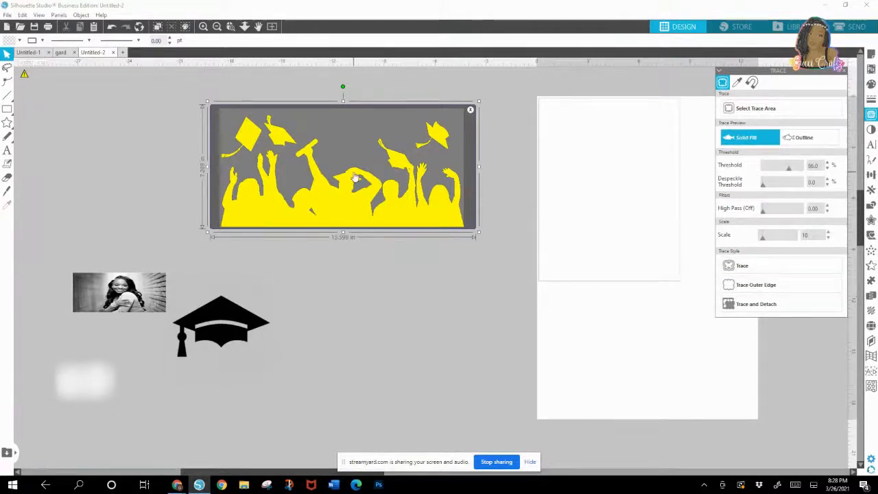
{"action": "left_click", "coordinate": [736, 267]}
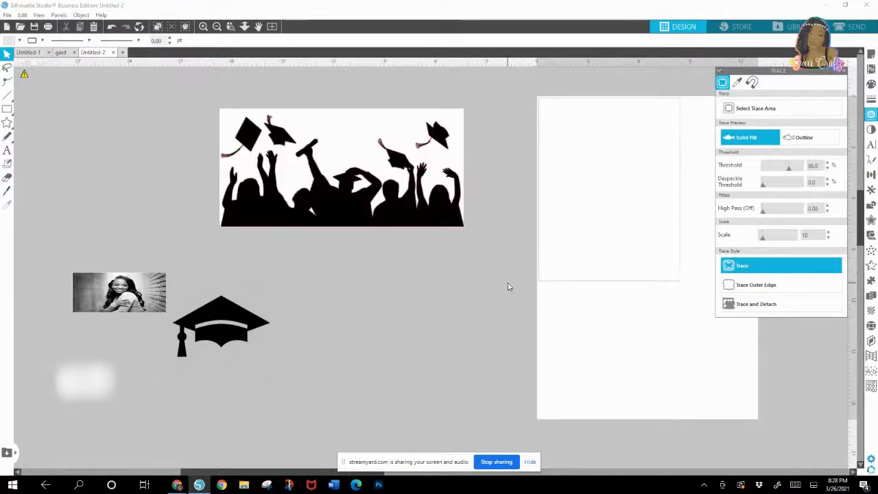
Step: Move the original crowd picture off its traced outline and place it with the cap and photo well below the outline
{"action": "mouse_move", "coordinate": [357, 131]}
{"action": "left_mouse_down"}
{"action": "mouse_move", "coordinate": [414, 236]}
{"action": "mouse_move", "coordinate": [560, 327]}
{"action": "mouse_move", "coordinate": [557, 290]}
{"action": "left_mouse_up"}
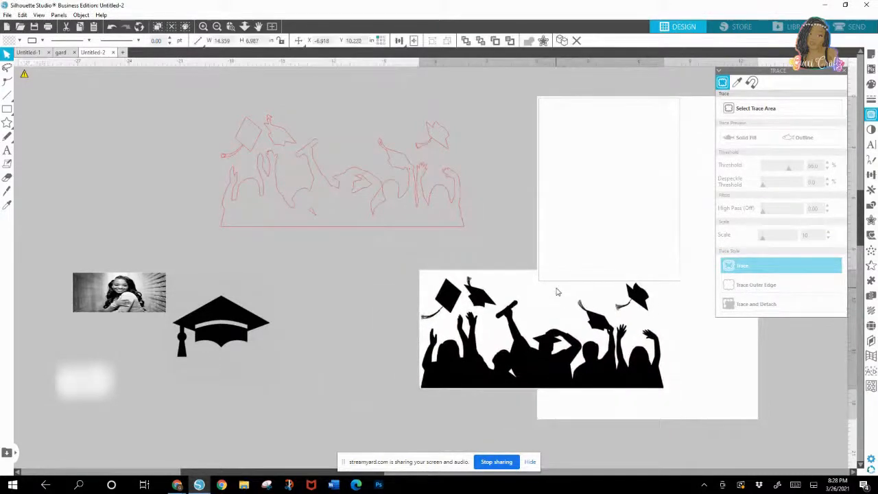
{"action": "left_click", "coordinate": [269, 127]}
{"action": "left_click_drag", "start_coordinate": [215, 320], "coordinate": [129, 406]}
{"action": "left_click_drag", "start_coordinate": [137, 307], "coordinate": [112, 421]}
{"action": "left_click_drag", "start_coordinate": [475, 288], "coordinate": [197, 395]}
{"action": "left_click_drag", "start_coordinate": [268, 412], "coordinate": [173, 413]}
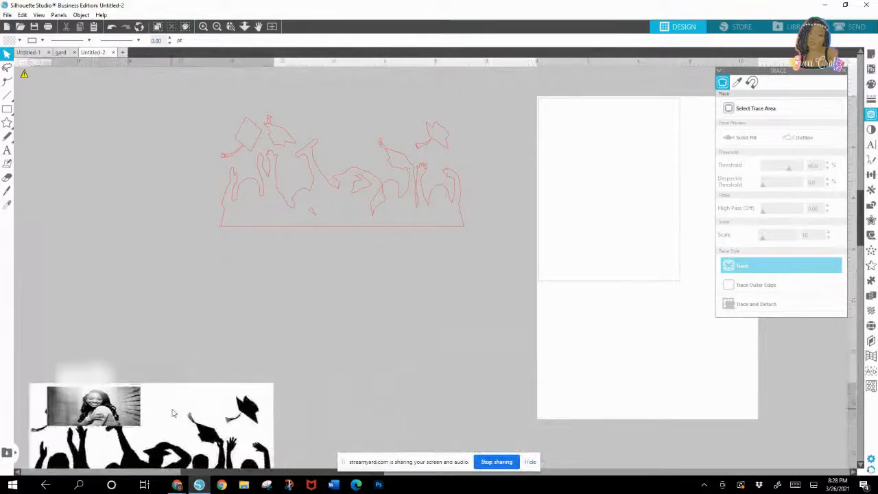
Step: Release the compound path of the traced crowd outline so its pieces are separate
{"action": "left_click", "coordinate": [231, 26]}
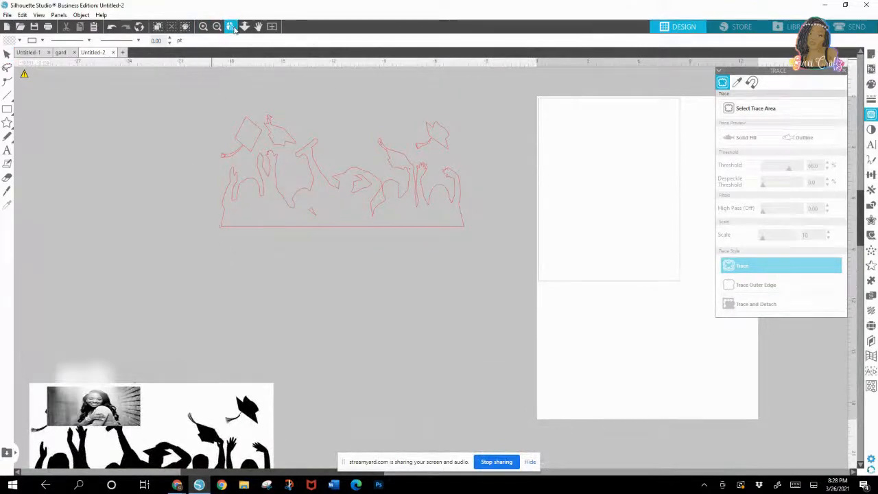
{"action": "left_click_drag", "start_coordinate": [395, 247], "coordinate": [487, 234]}
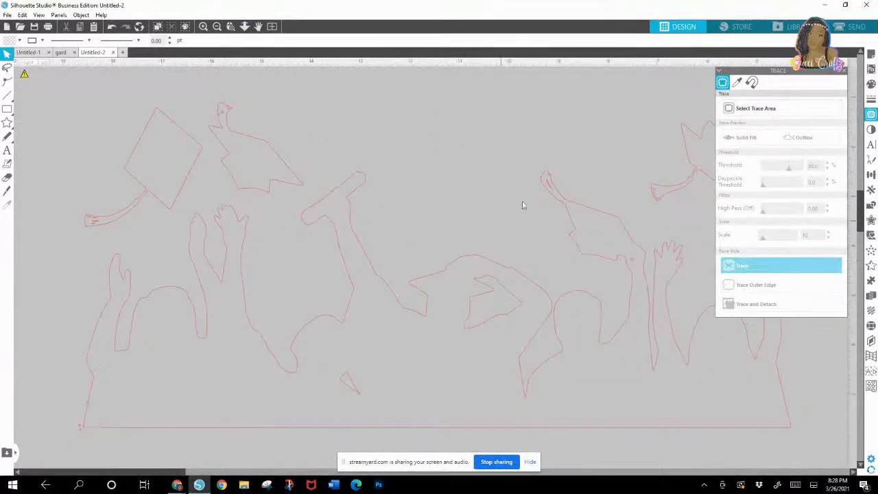
{"action": "left_click", "coordinate": [846, 71]}
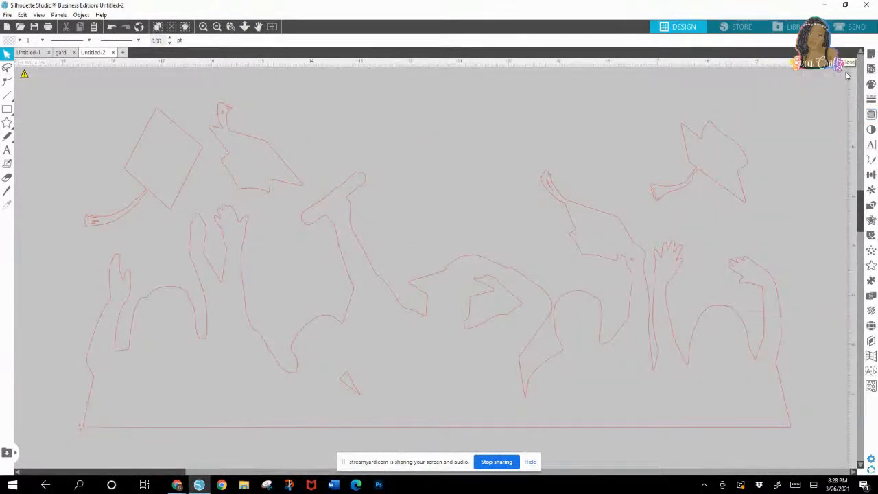
{"action": "left_click", "coordinate": [508, 270]}
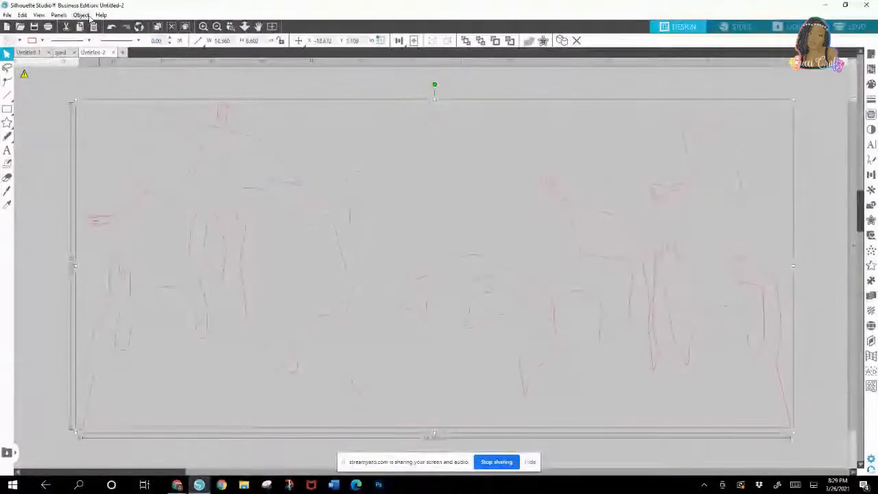
{"action": "left_click", "coordinate": [81, 15]}
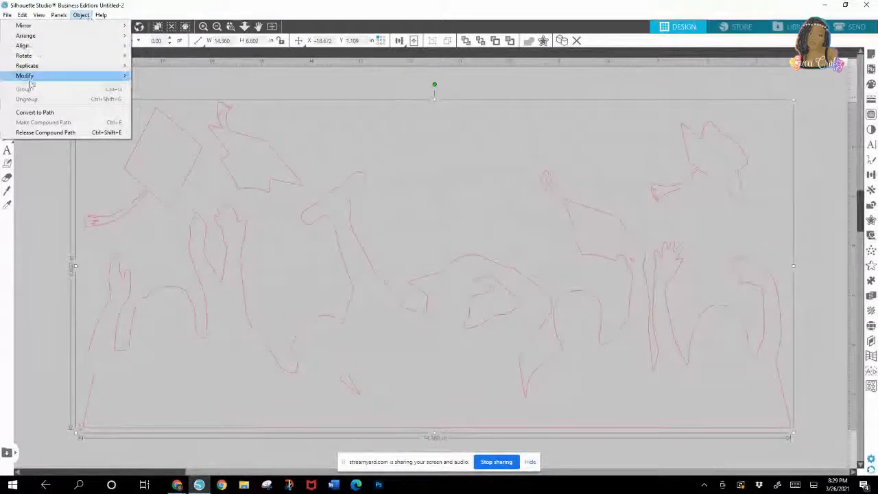
{"action": "left_click", "coordinate": [52, 134]}
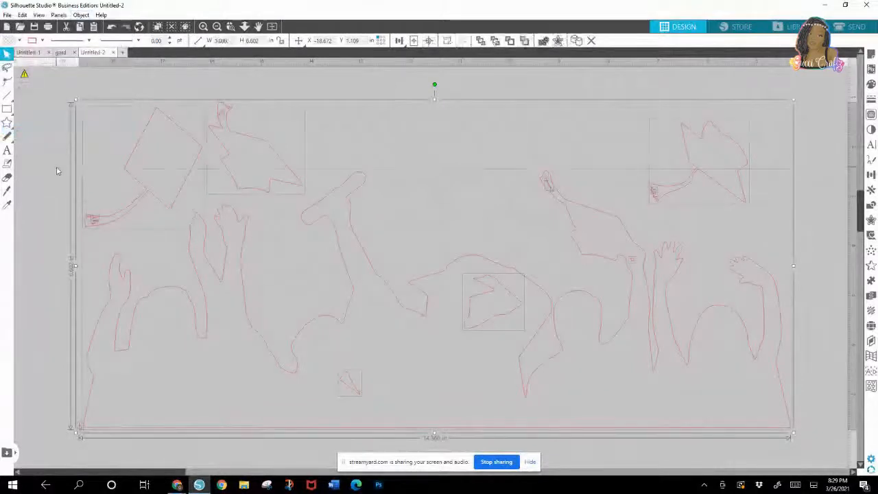
{"action": "left_click", "coordinate": [59, 166]}
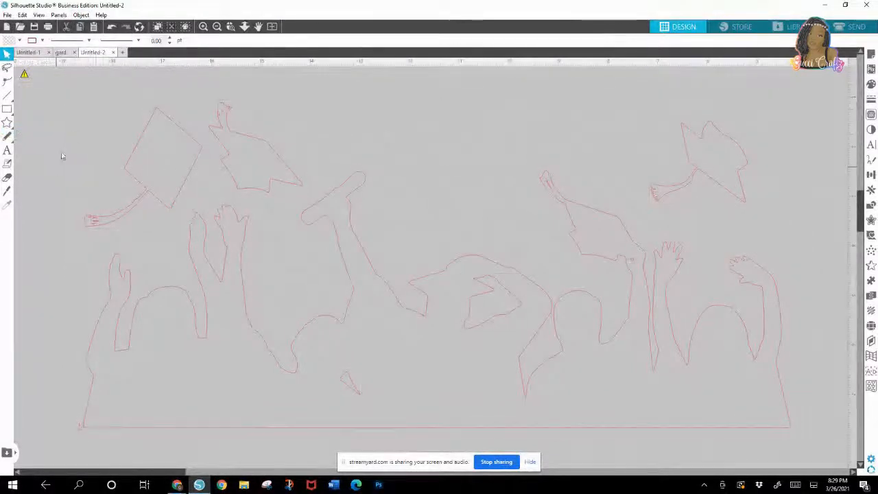
Step: Try the Subtract operation on all the released crowd pieces and undo it
{"action": "key", "text": "ctrl+a"}
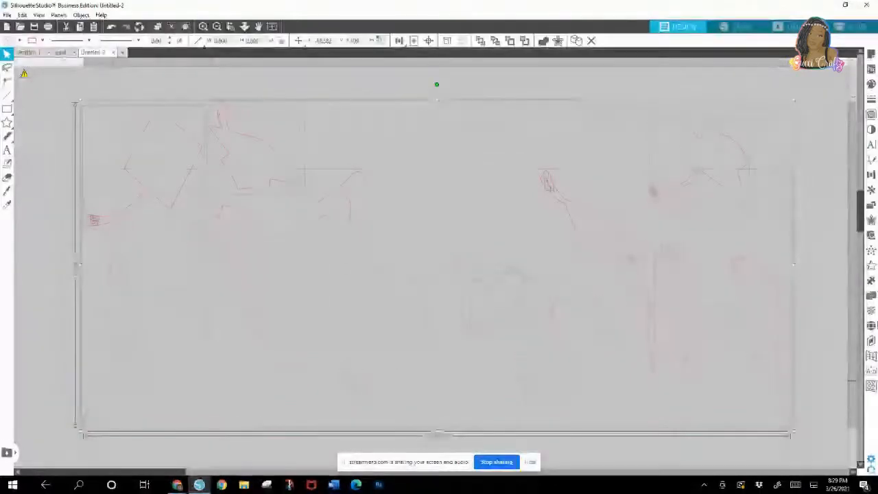
{"action": "left_click", "coordinate": [871, 189]}
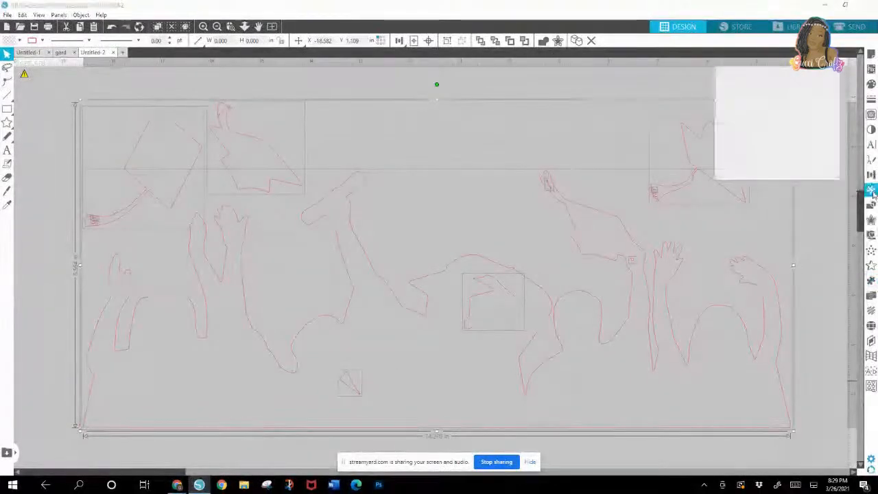
{"action": "left_click", "coordinate": [871, 174]}
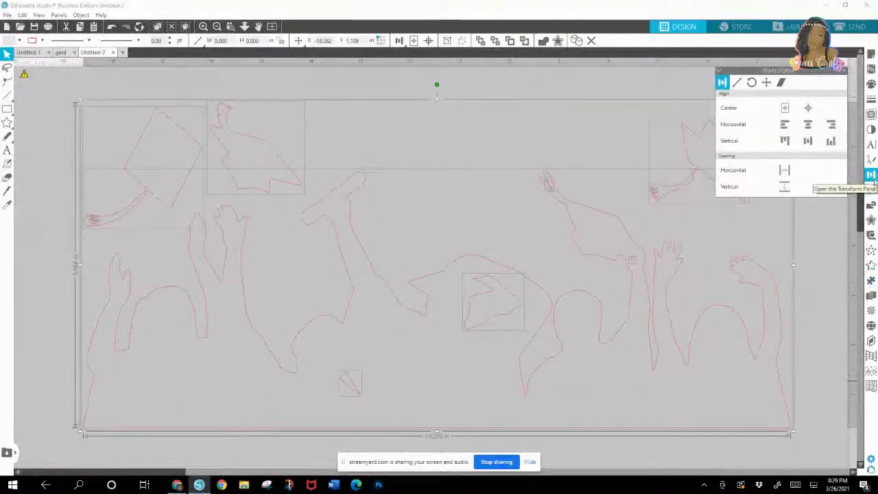
{"action": "left_click", "coordinate": [871, 205]}
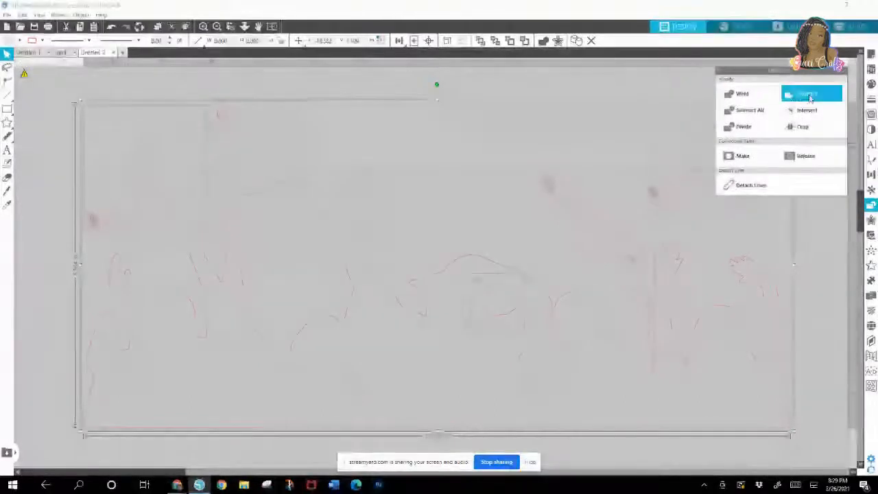
{"action": "left_click", "coordinate": [810, 96]}
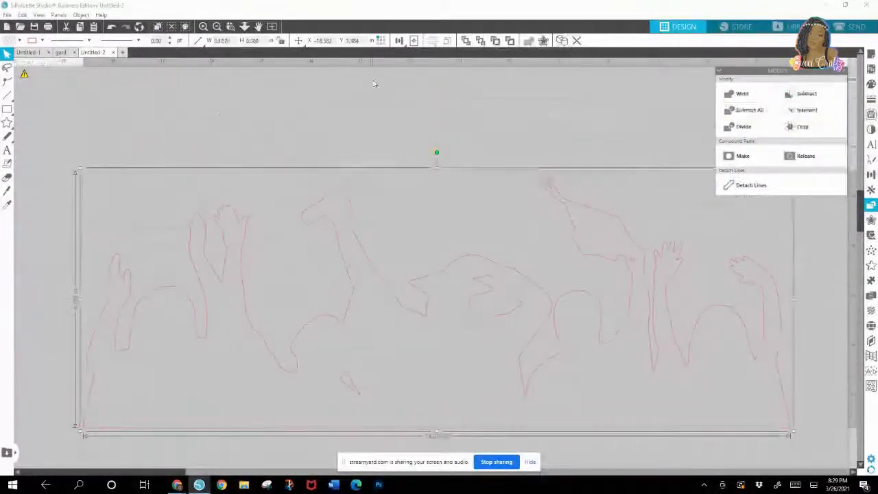
{"action": "left_click", "coordinate": [111, 26]}
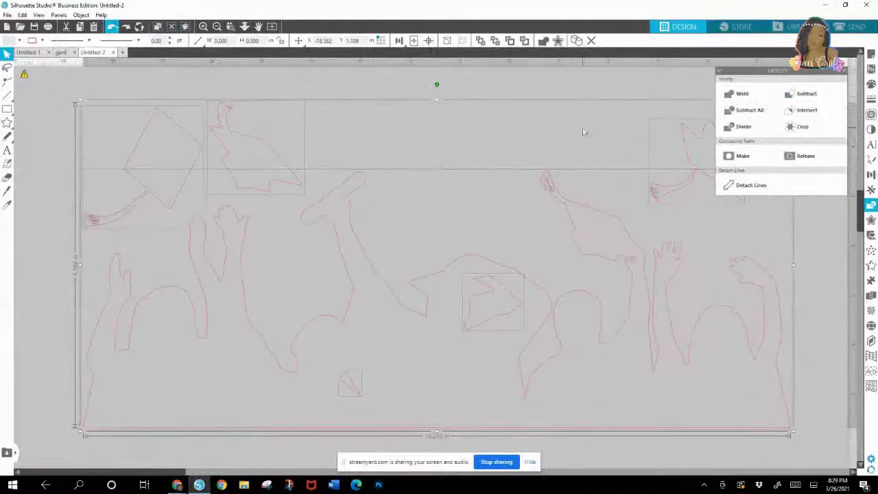
Step: Apply Subtract All to the crowd pieces and delete the stray fragments beside the leftmost cap's tassel
{"action": "left_click", "coordinate": [752, 111]}
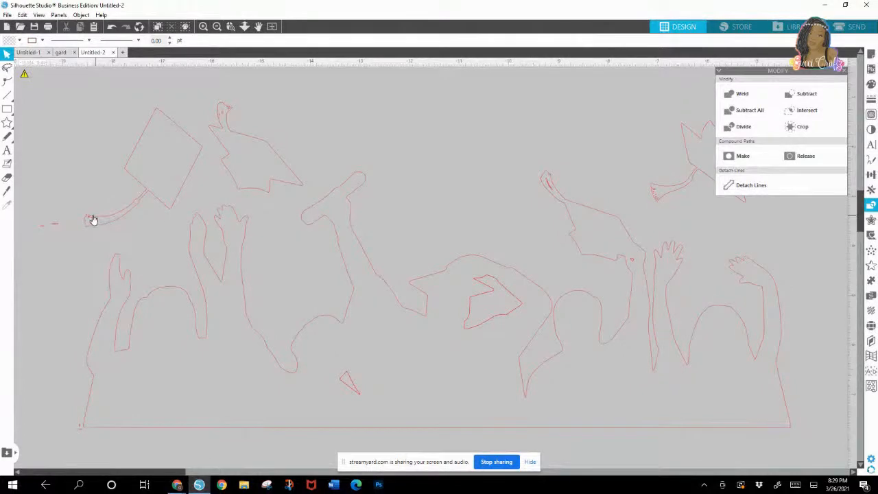
{"action": "left_click", "coordinate": [42, 225]}
{"action": "left_click_drag", "start_coordinate": [33, 216], "coordinate": [58, 244]}
{"action": "key", "text": "Delete"}
Step: Delete the small fragments inside the tassel of the second cap from the left
{"action": "double_click", "coordinate": [222, 117]}
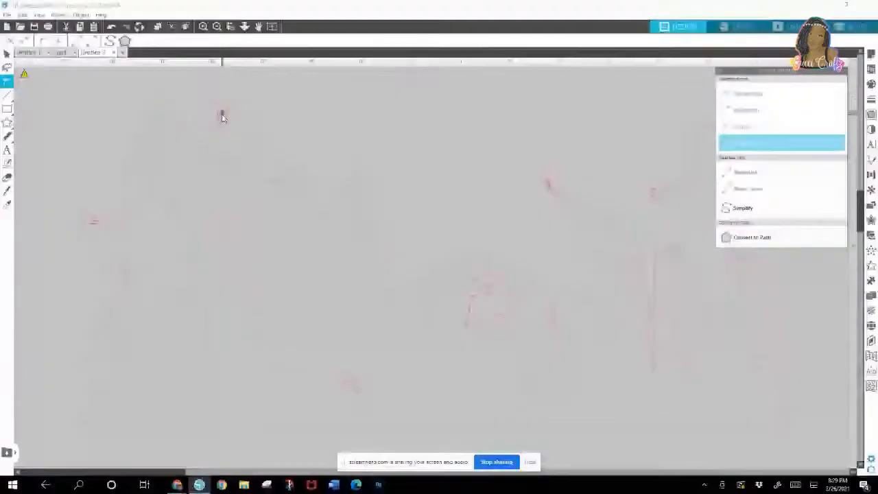
{"action": "left_click", "coordinate": [222, 117]}
{"action": "left_click", "coordinate": [223, 117]}
{"action": "key", "text": "Delete"}
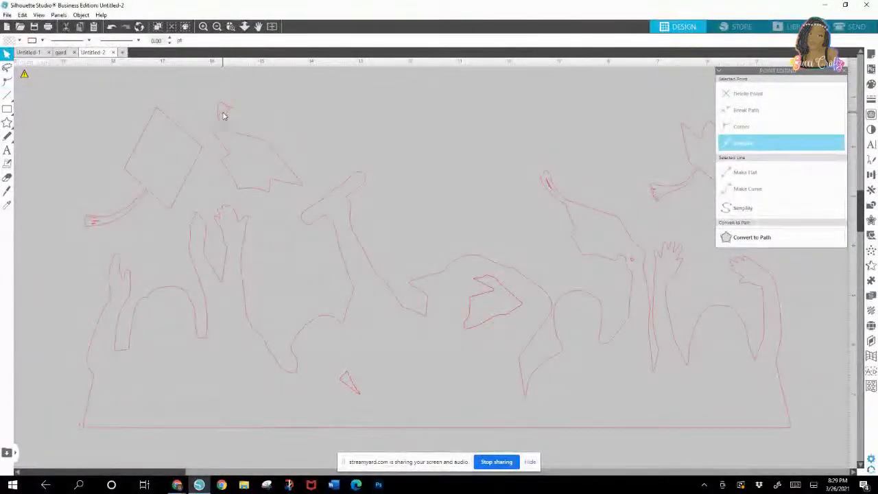
{"action": "left_click", "coordinate": [221, 117]}
{"action": "key", "text": "Delete"}
Step: Pull out and delete the tiny fragment at the hand holding the cap and the duplicate small triangle in the crowd
{"action": "left_click", "coordinate": [635, 262]}
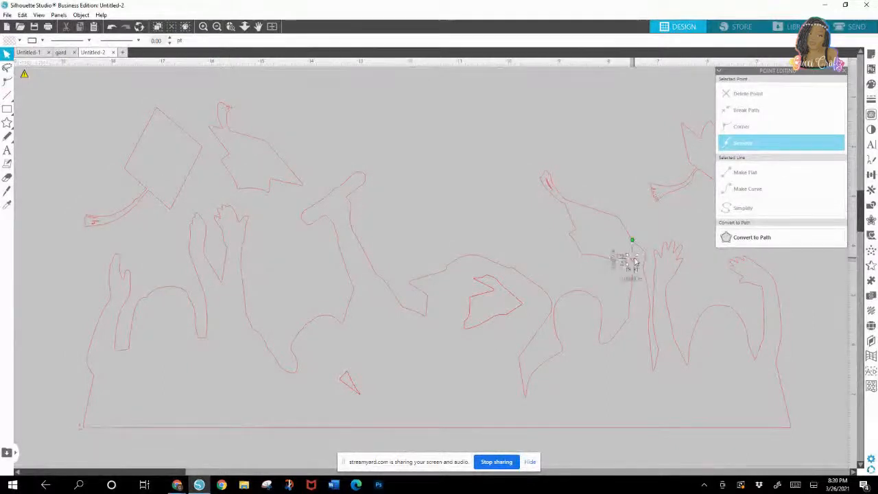
{"action": "left_click_drag", "start_coordinate": [635, 266], "coordinate": [515, 138]}
{"action": "key", "text": "Delete"}
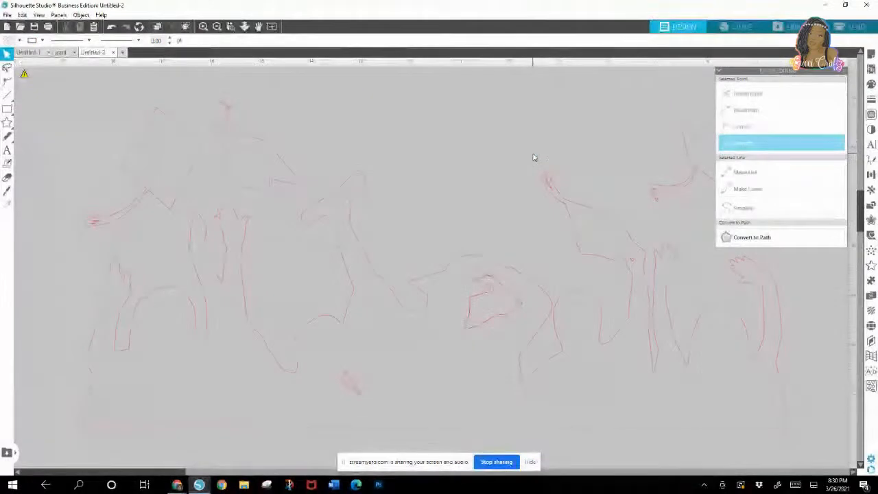
{"action": "left_click_drag", "start_coordinate": [347, 383], "coordinate": [480, 180]}
{"action": "left_click", "coordinate": [454, 145]}
{"action": "left_click", "coordinate": [487, 185]}
{"action": "key", "text": "Delete"}
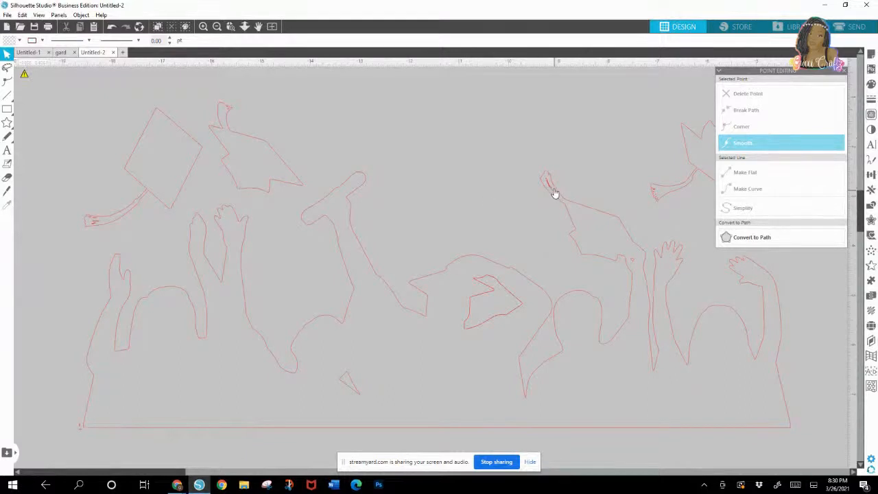
Step: Delete the loose fragments from the tassels of the held cap and the rightmost flying cap
{"action": "left_click_drag", "start_coordinate": [516, 126], "coordinate": [559, 150]}
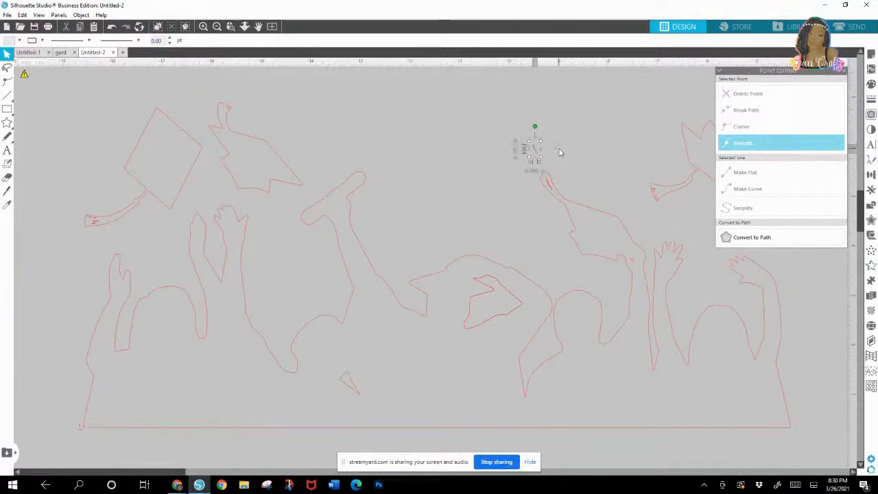
{"action": "key", "text": "Delete"}
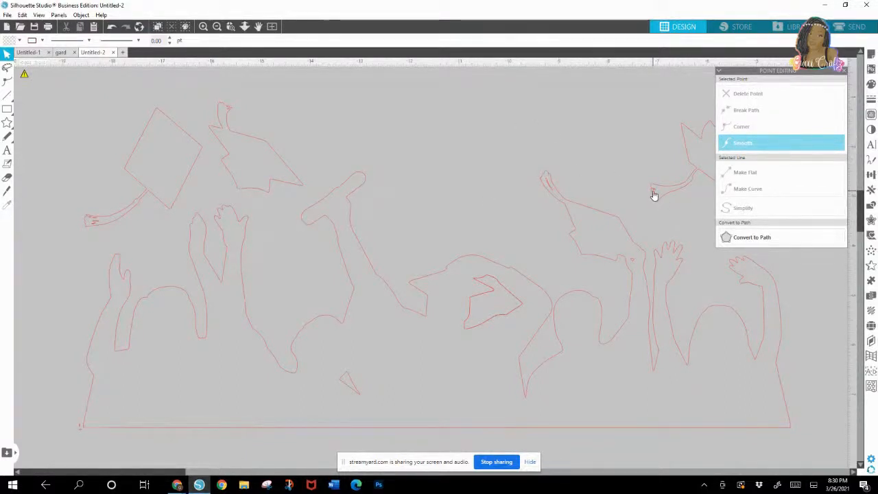
{"action": "left_click_drag", "start_coordinate": [653, 191], "coordinate": [600, 154]}
{"action": "key", "text": "Delete"}
{"action": "left_click_drag", "start_coordinate": [615, 158], "coordinate": [696, 211]}
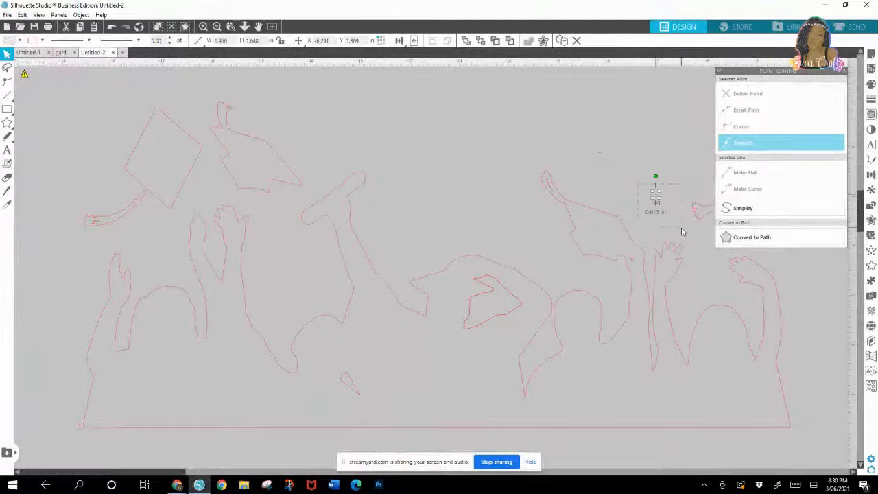
{"action": "left_click", "coordinate": [681, 230]}
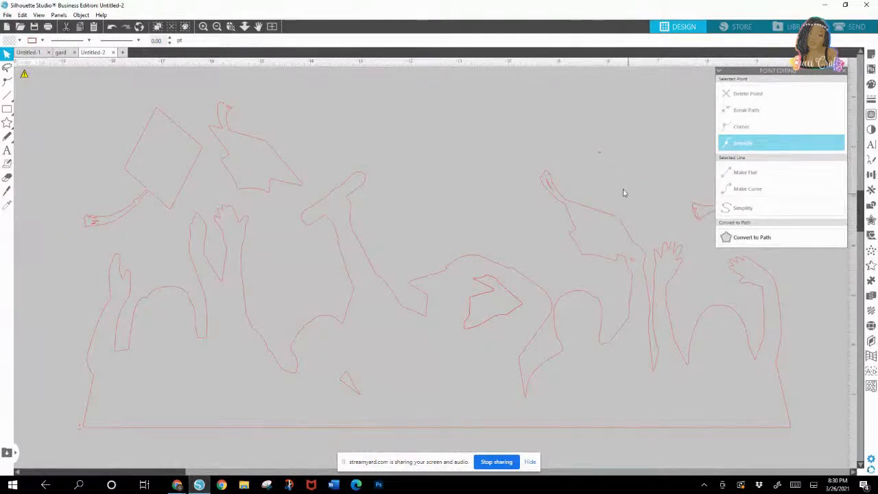
{"action": "left_click_drag", "start_coordinate": [616, 161], "coordinate": [649, 182]}
{"action": "key", "text": "Delete"}
Step: Reposition the displaced rightmost cap outline above the raised hands and close the point editing options
{"action": "left_click_drag", "start_coordinate": [699, 210], "coordinate": [677, 203]}
{"action": "left_click", "coordinate": [688, 190]}
{"action": "left_click", "coordinate": [843, 70]}
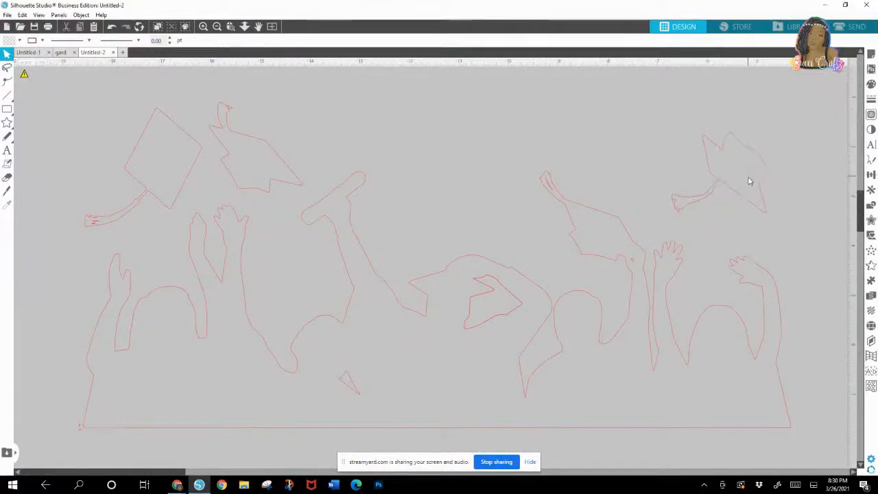
{"action": "left_click_drag", "start_coordinate": [719, 182], "coordinate": [714, 189]}
{"action": "left_click", "coordinate": [714, 189]}
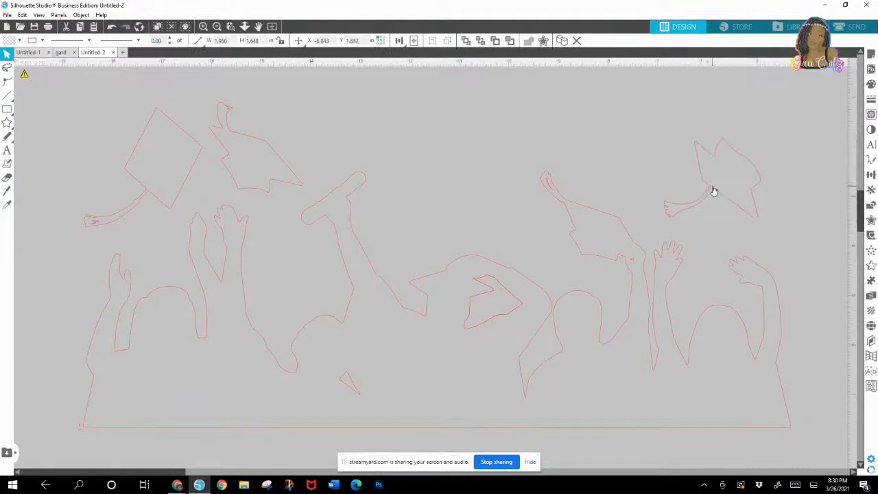
Step: Fill the traced crowd silhouette with solid black
{"action": "left_click", "coordinate": [217, 27]}
{"action": "left_click", "coordinate": [281, 290]}
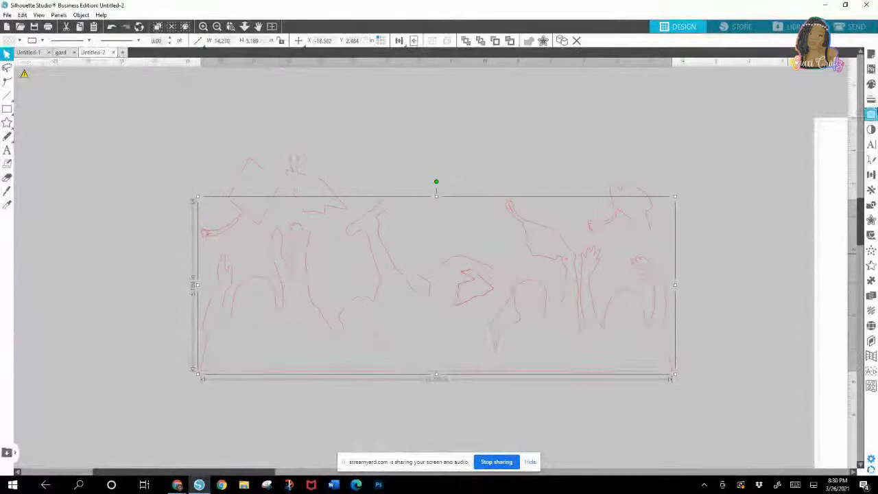
{"action": "left_click", "coordinate": [871, 83]}
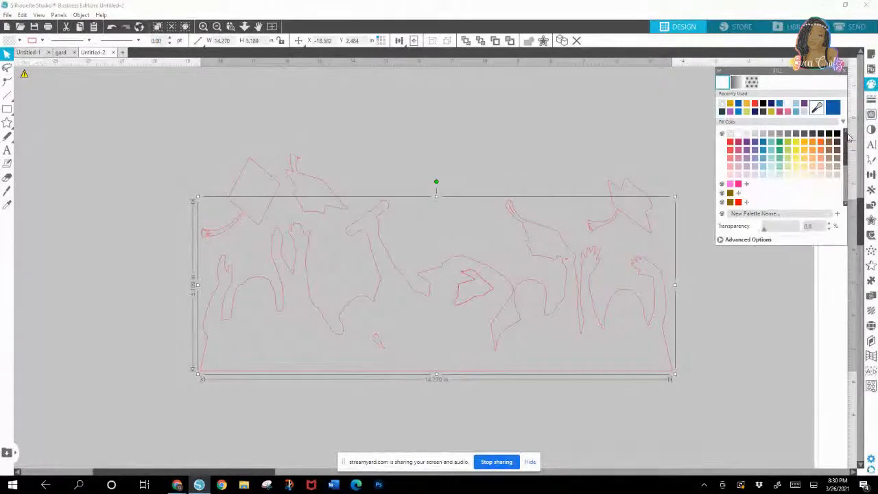
{"action": "left_click", "coordinate": [838, 134]}
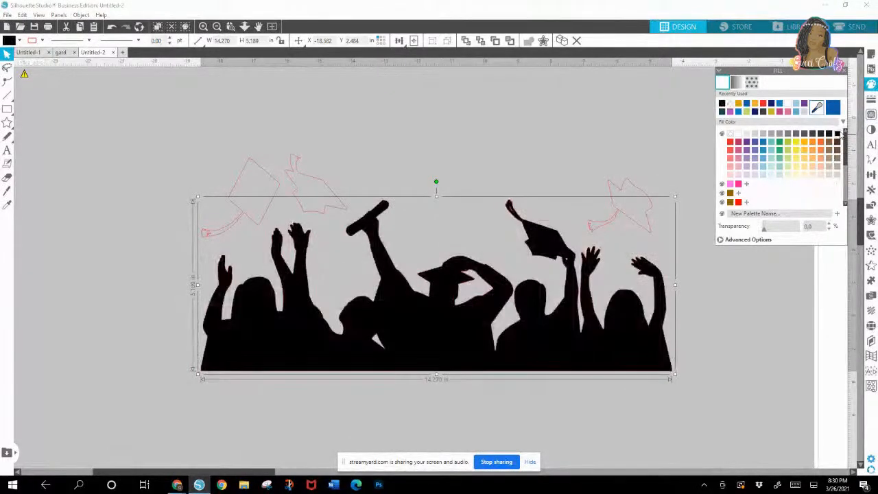
Step: Remove the red line color from the black crowd silhouette, leaving only its fill
{"action": "left_click_drag", "start_coordinate": [791, 70], "coordinate": [785, 2]}
{"action": "left_click", "coordinate": [871, 99]}
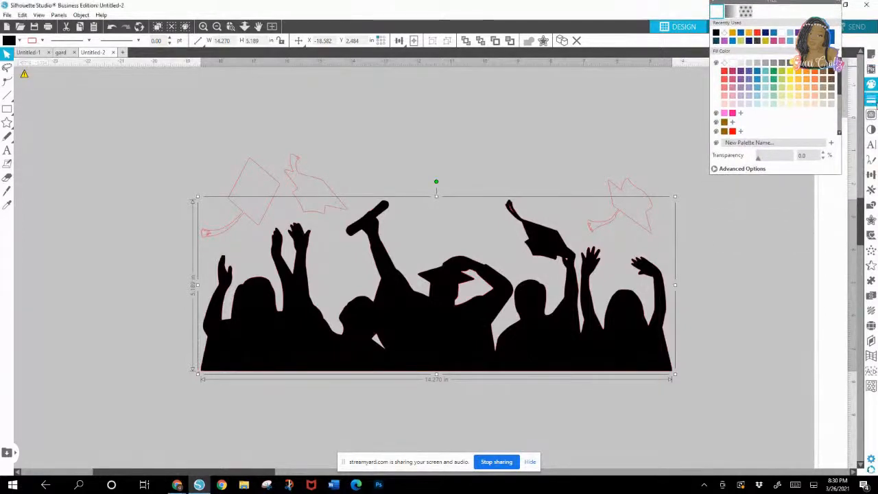
{"action": "left_click_drag", "start_coordinate": [793, 72], "coordinate": [794, 109]}
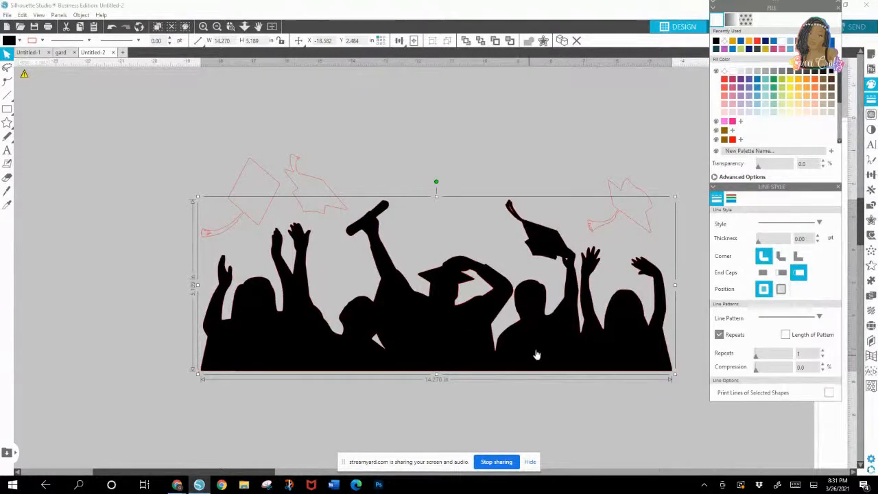
{"action": "left_click", "coordinate": [731, 200]}
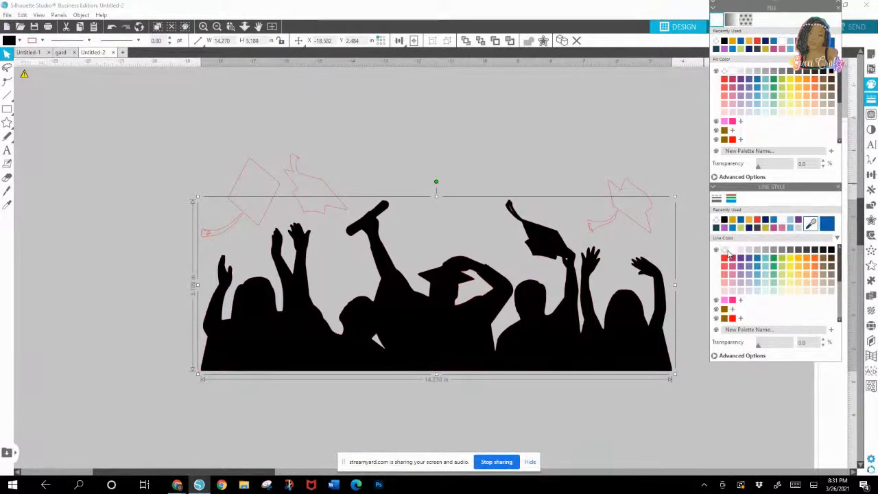
{"action": "left_click", "coordinate": [546, 156]}
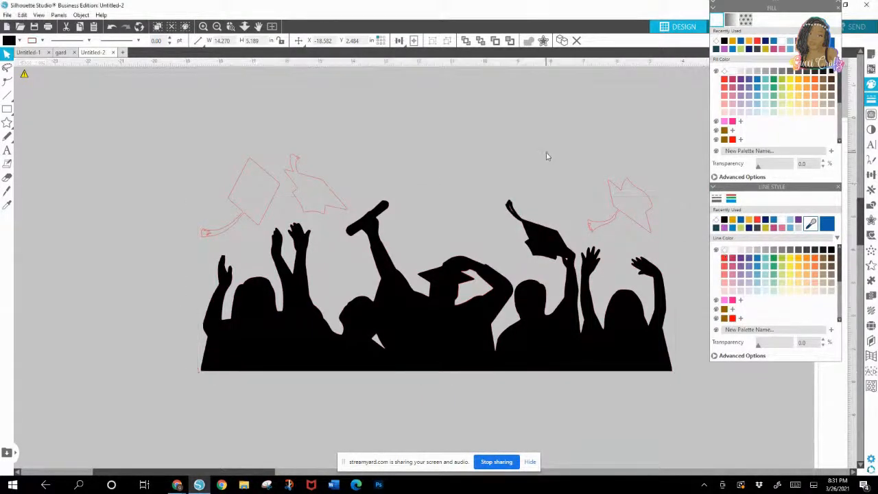
Step: Fill the three flying graduation caps with the bright blue glitter pattern and remove their red outlines
{"action": "left_click", "coordinate": [245, 171]}
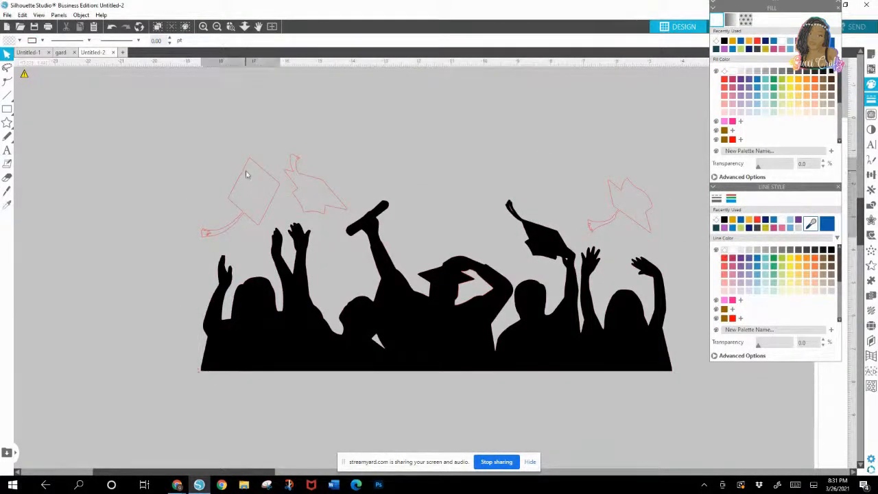
{"action": "left_click", "coordinate": [315, 181], "text": "shift"}
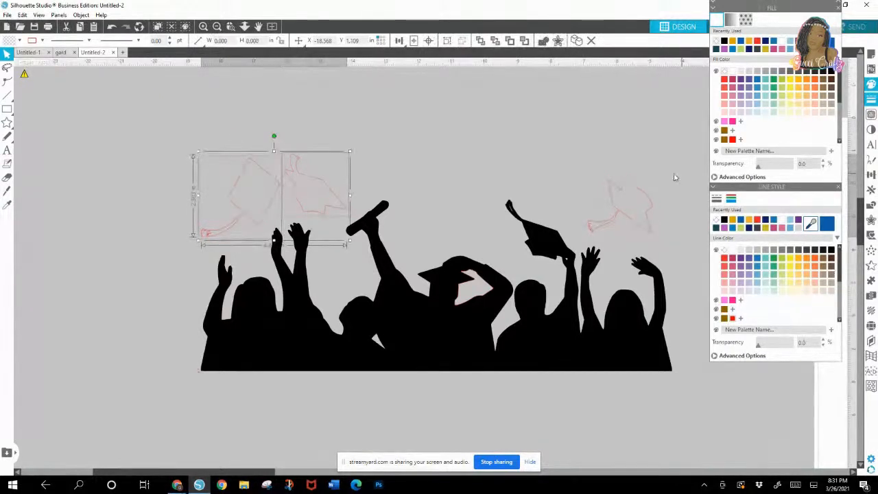
{"action": "left_click", "coordinate": [619, 194], "text": "shift"}
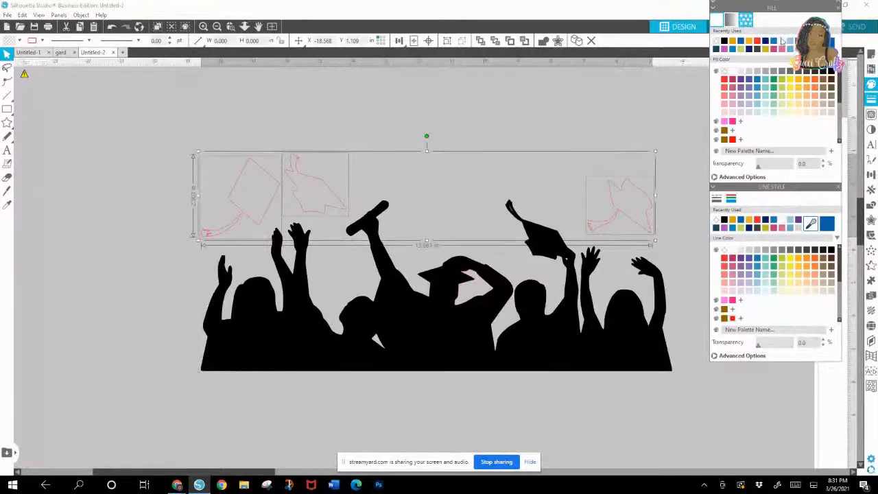
{"action": "left_click", "coordinate": [749, 23]}
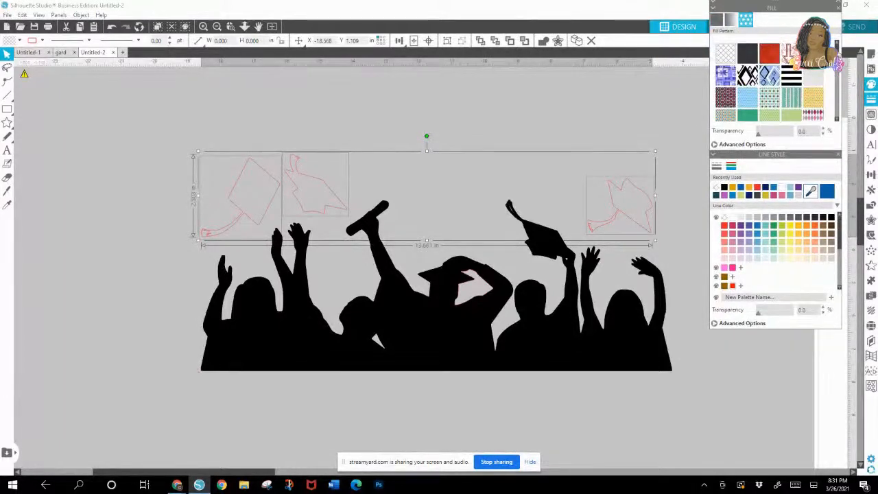
{"action": "scroll", "coordinate": [838, 79], "scroll_direction": "down", "scroll_amount": 4}
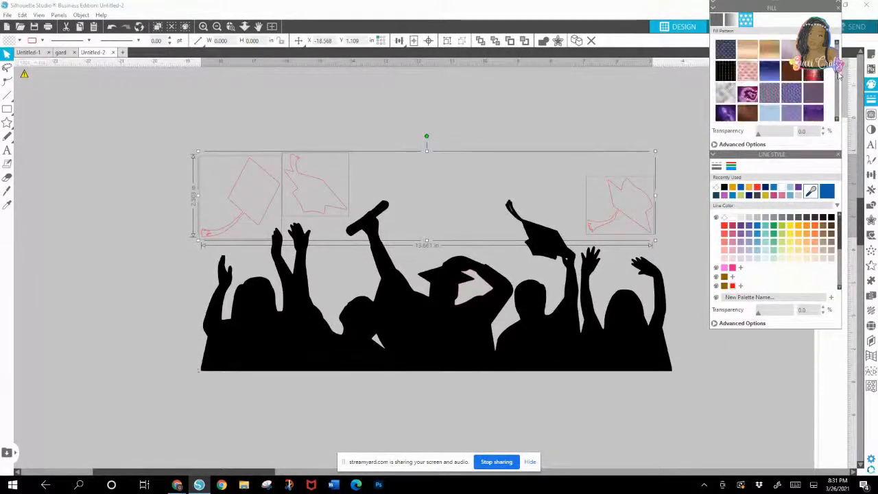
{"action": "scroll", "coordinate": [838, 81], "scroll_direction": "down", "scroll_amount": 4}
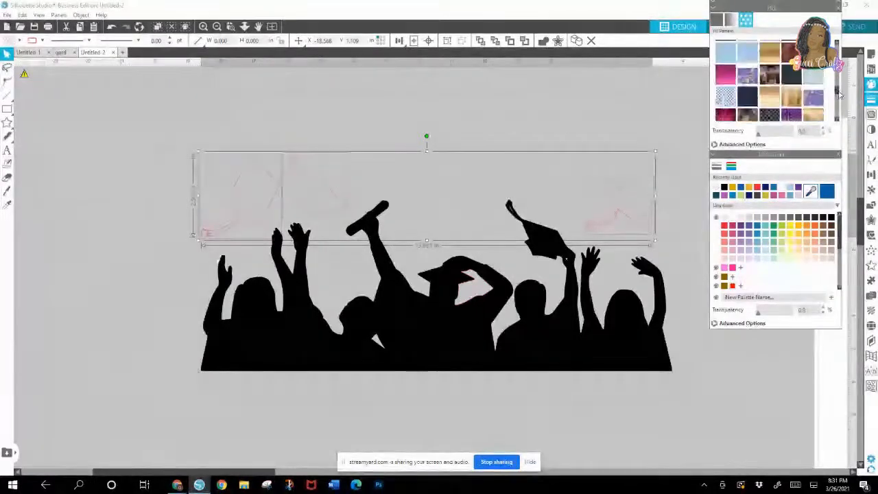
{"action": "scroll", "coordinate": [836, 103], "scroll_direction": "down", "scroll_amount": 6}
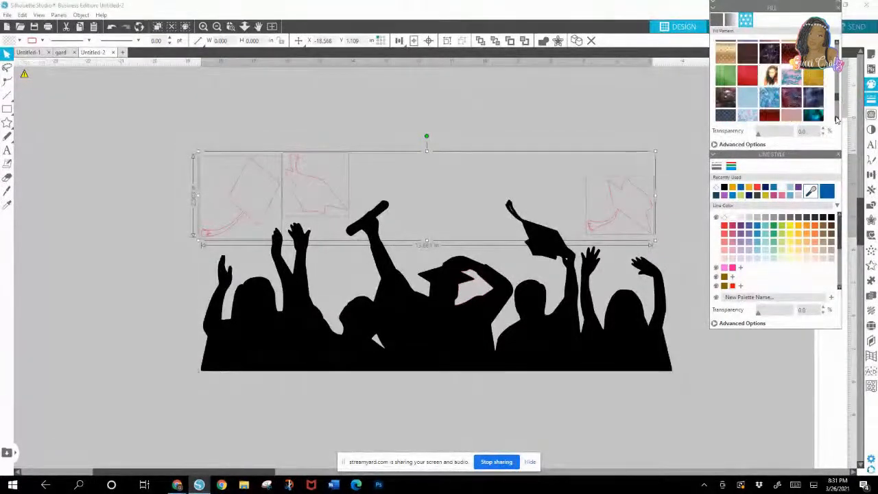
{"action": "scroll", "coordinate": [836, 120], "scroll_direction": "down", "scroll_amount": 2}
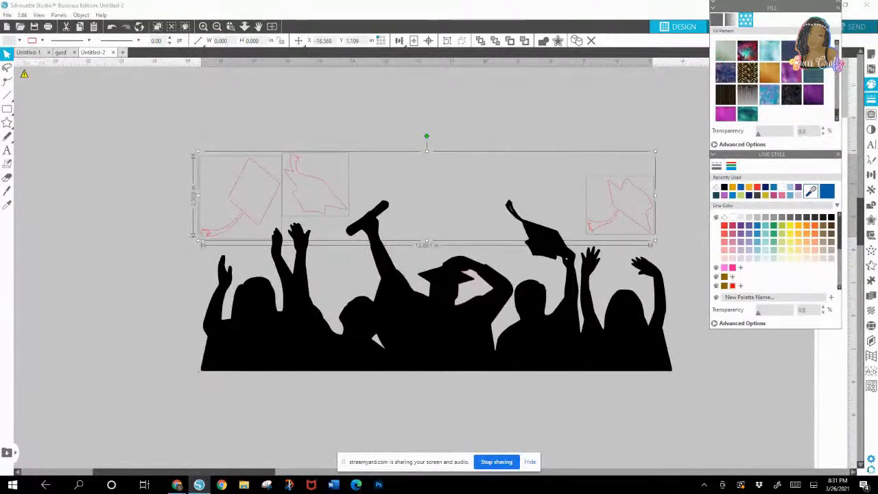
{"action": "left_click", "coordinate": [837, 44]}
{"action": "left_click", "coordinate": [838, 44]}
{"action": "left_click", "coordinate": [838, 45]}
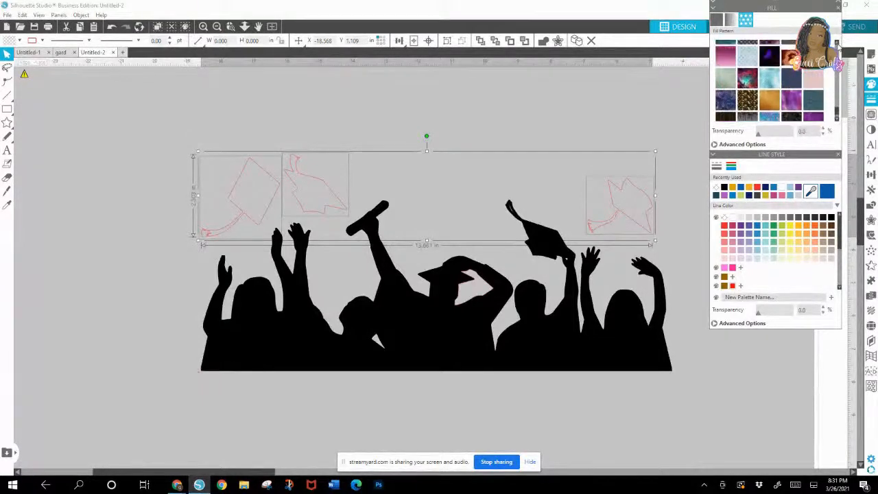
{"action": "scroll", "coordinate": [838, 121], "scroll_direction": "down", "scroll_amount": 3}
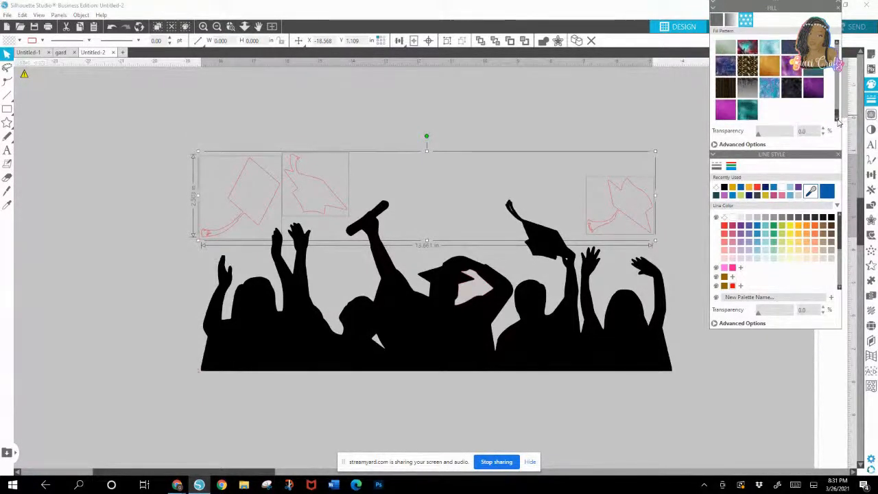
{"action": "left_click", "coordinate": [837, 44]}
{"action": "left_click", "coordinate": [838, 44]}
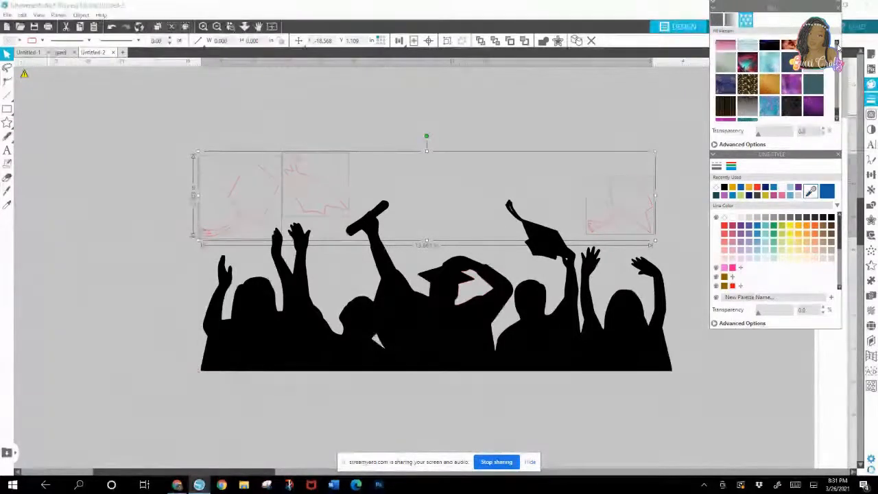
{"action": "left_click", "coordinate": [838, 45]}
{"action": "left_click", "coordinate": [837, 46]}
{"action": "left_click", "coordinate": [837, 45]}
{"action": "left_click", "coordinate": [837, 45]}
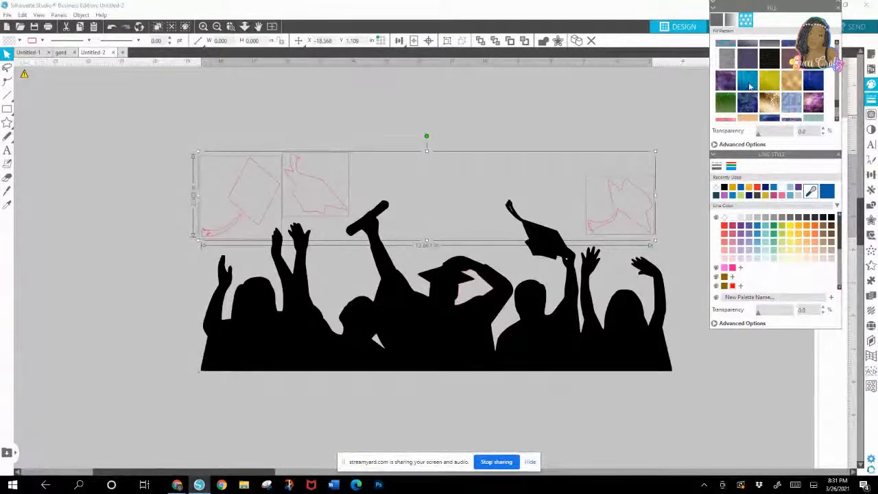
{"action": "left_click", "coordinate": [749, 83]}
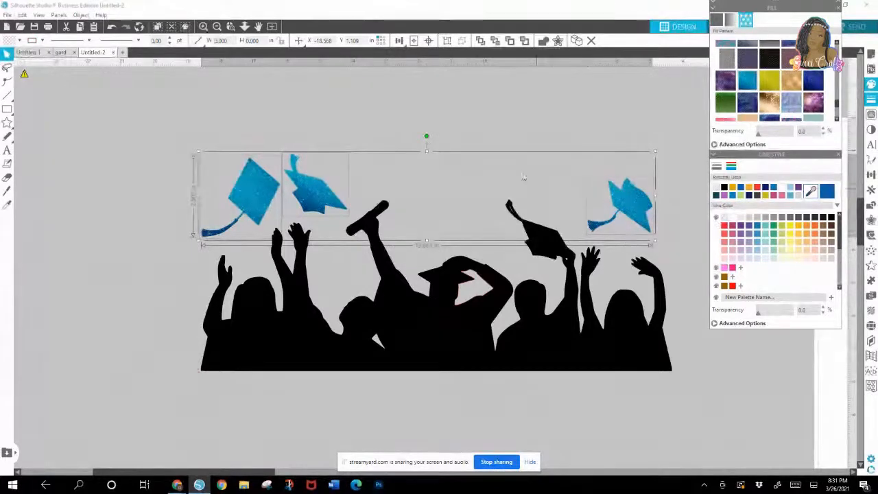
{"action": "left_click", "coordinate": [522, 143]}
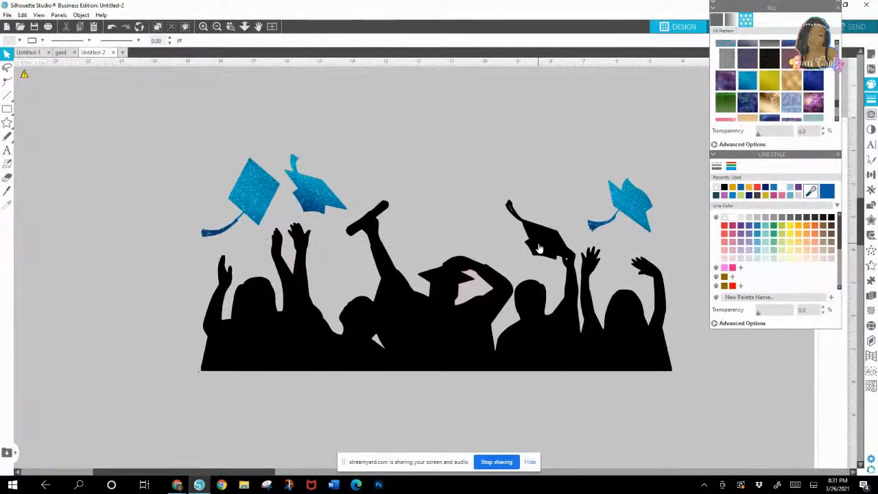
Step: Pull out and delete the loose red-outlined fragment between the central graduate's face and raised arm
{"action": "left_click_drag", "start_coordinate": [462, 299], "coordinate": [593, 419]}
{"action": "key", "text": "Delete"}
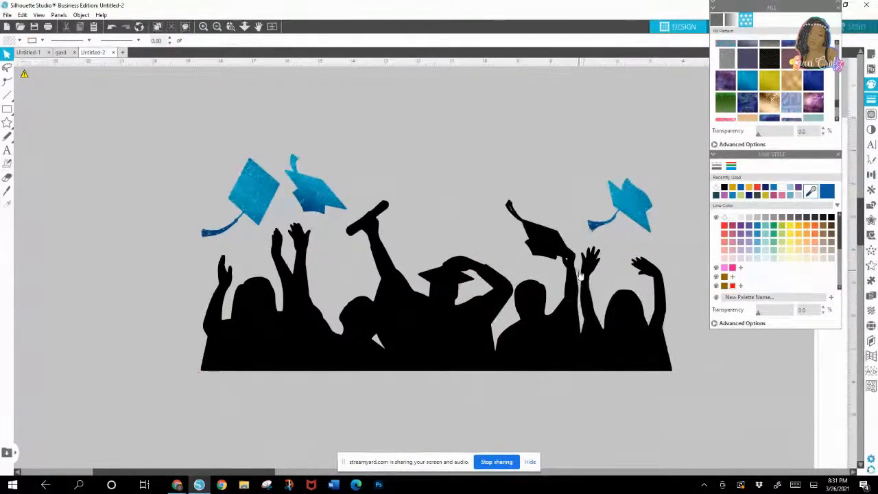
{"action": "left_click", "coordinate": [546, 260]}
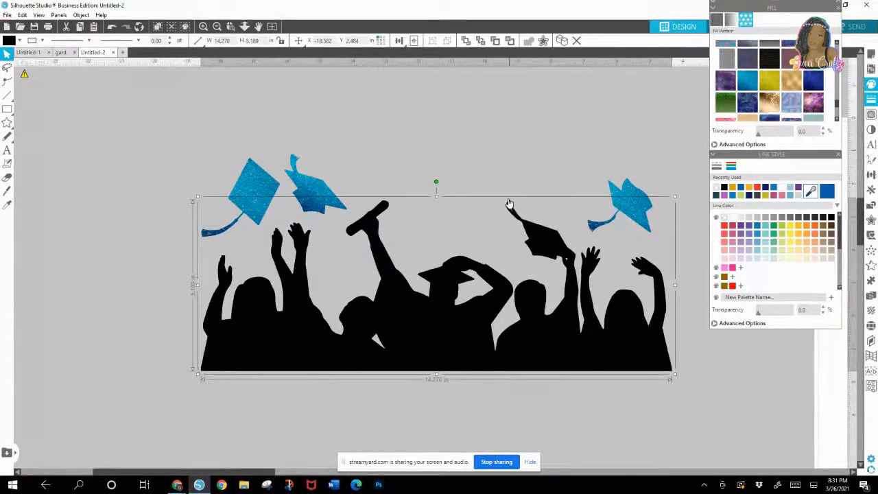
{"action": "left_click", "coordinate": [547, 165]}
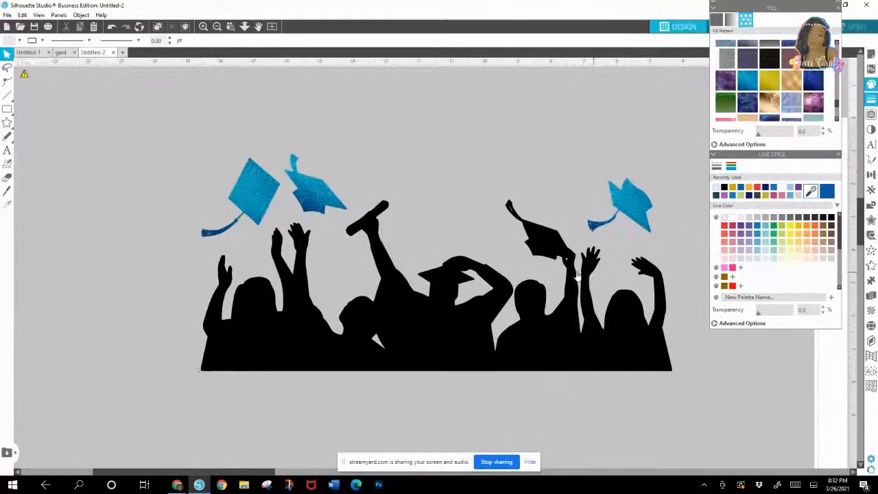
Step: Shift the crowd silhouette down, delete the tiny leftover fragments behind the held cap's tassel, and move the crowd back below the caps
{"action": "left_click_drag", "start_coordinate": [552, 264], "coordinate": [557, 303]}
{"action": "left_click_drag", "start_coordinate": [505, 187], "coordinate": [525, 228]}
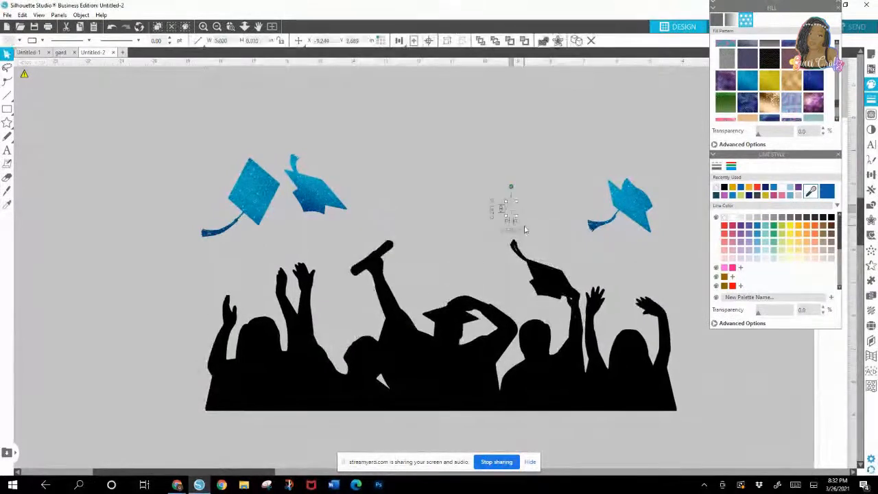
{"action": "key", "text": "Delete"}
{"action": "left_click_drag", "start_coordinate": [511, 327], "coordinate": [506, 288]}
{"action": "left_click", "coordinate": [526, 267]}
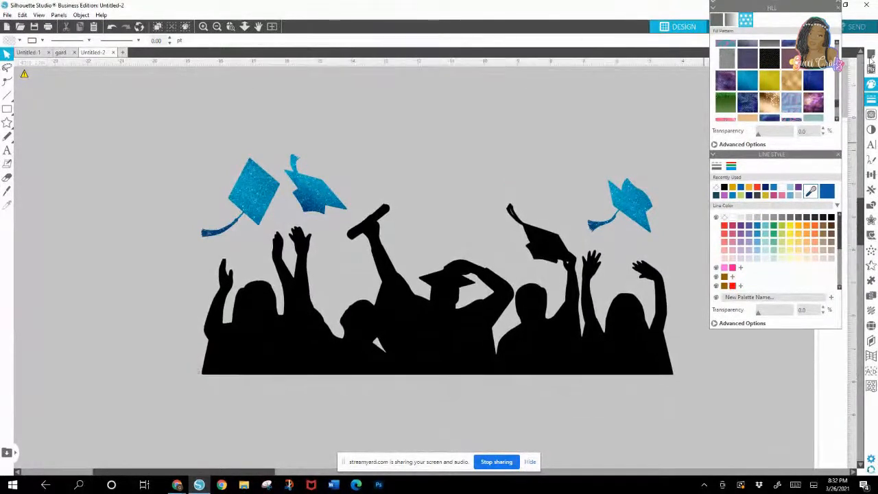
Step: Trace the held graduation cap and its tassel separately, adjusting the trace area to enclose the whole cap
{"action": "left_click", "coordinate": [871, 115]}
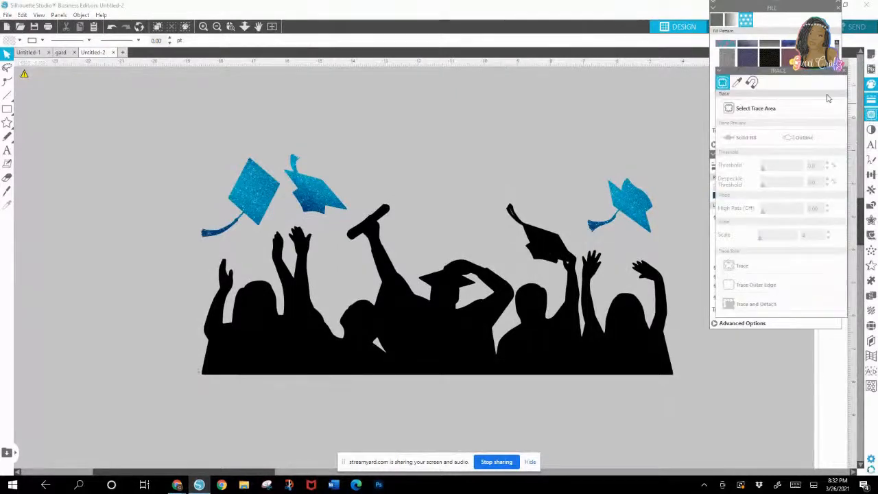
{"action": "left_click", "coordinate": [770, 109]}
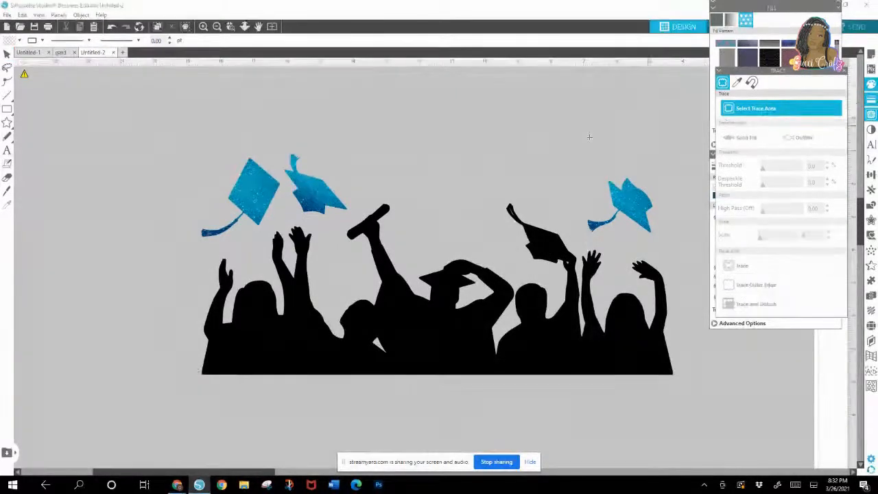
{"action": "mouse_move", "coordinate": [499, 198]}
{"action": "left_mouse_down"}
{"action": "mouse_move", "coordinate": [516, 208]}
{"action": "mouse_move", "coordinate": [523, 259]}
{"action": "mouse_move", "coordinate": [569, 265]}
{"action": "left_mouse_up"}
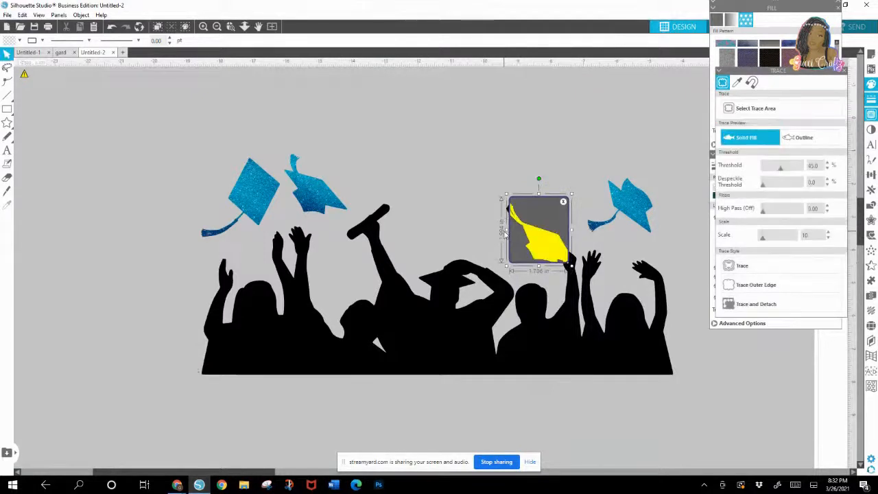
{"action": "left_click_drag", "start_coordinate": [502, 231], "coordinate": [499, 234]}
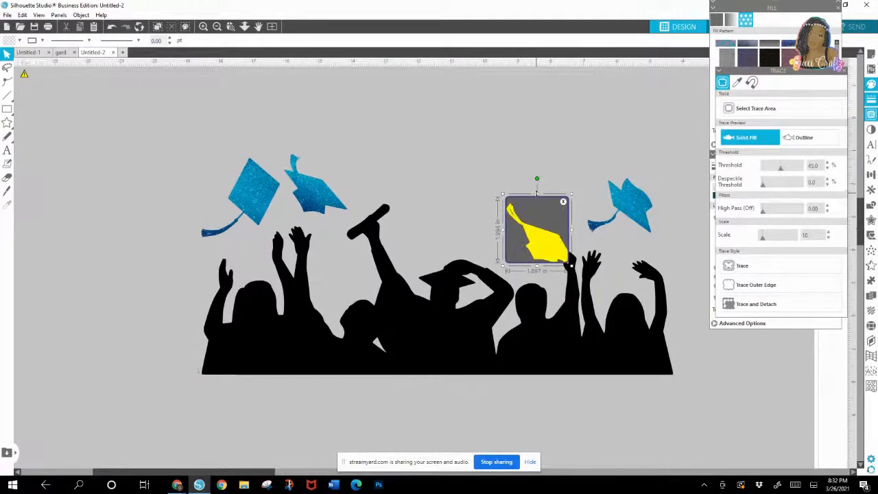
{"action": "left_click_drag", "start_coordinate": [537, 195], "coordinate": [538, 199]}
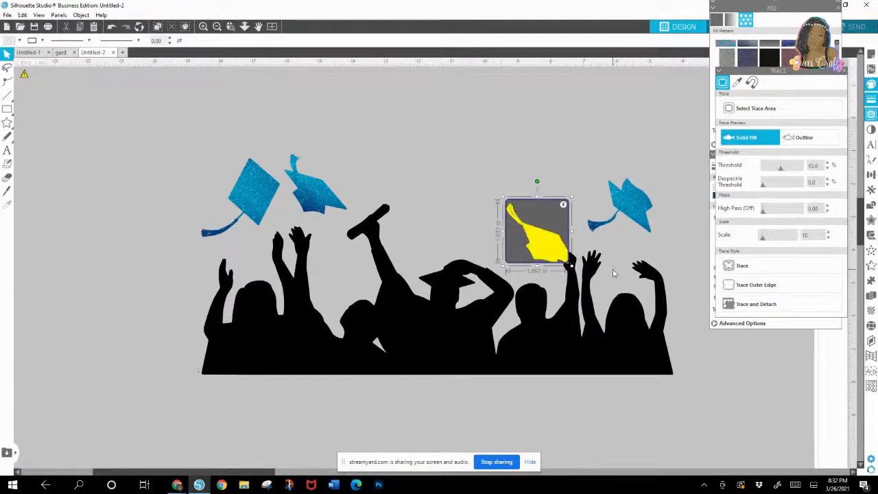
{"action": "left_click", "coordinate": [767, 266]}
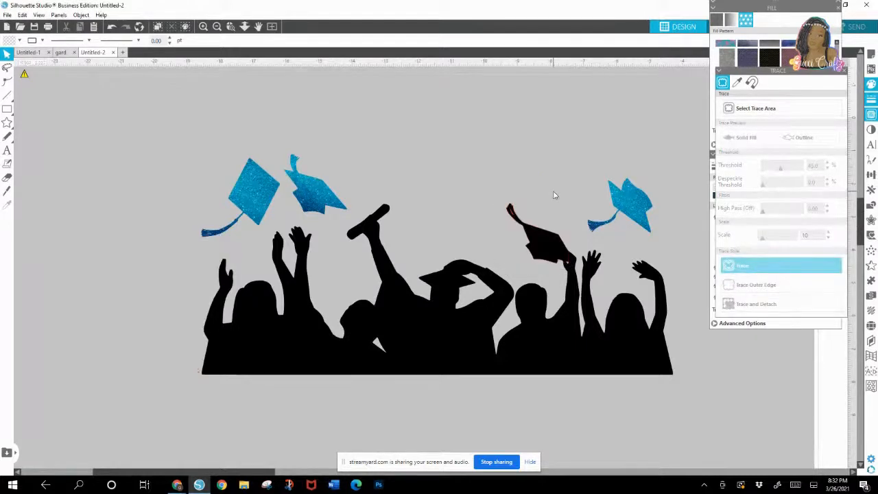
Step: Fill the traced cap held by the graduate with the bright blue glitter pattern and remove its red outline
{"action": "left_click", "coordinate": [530, 226]}
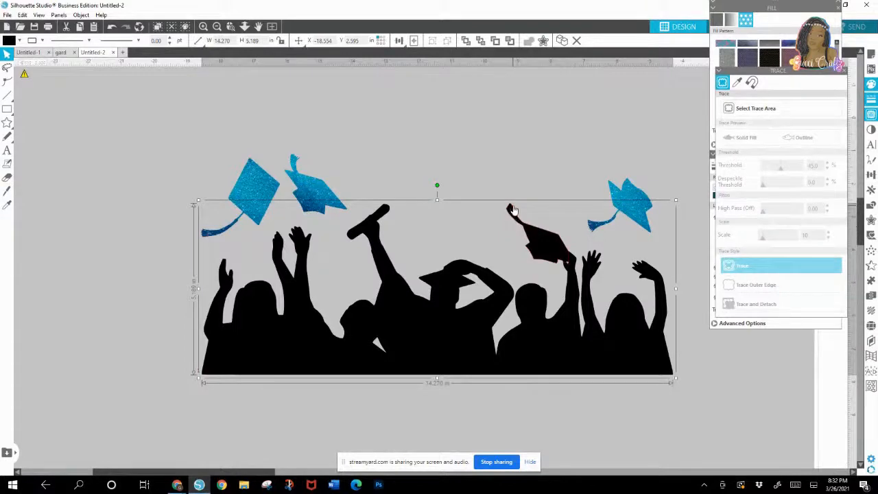
{"action": "left_click", "coordinate": [513, 209]}
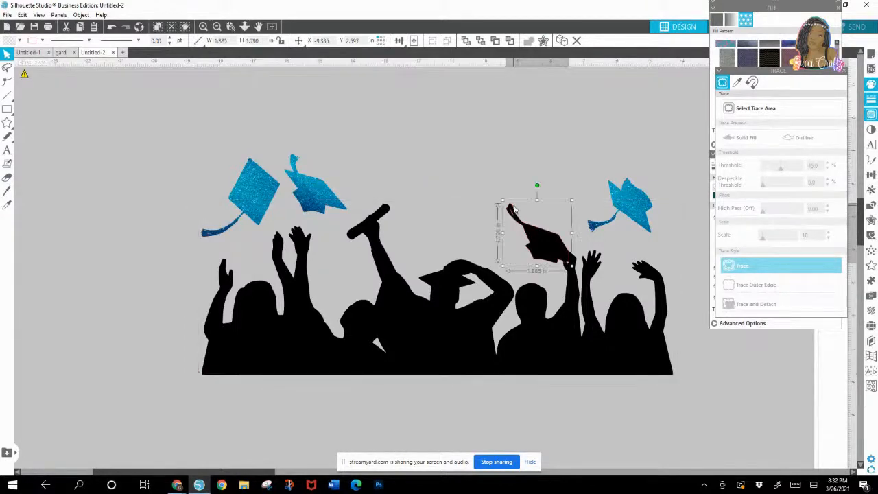
{"action": "left_click", "coordinate": [843, 73]}
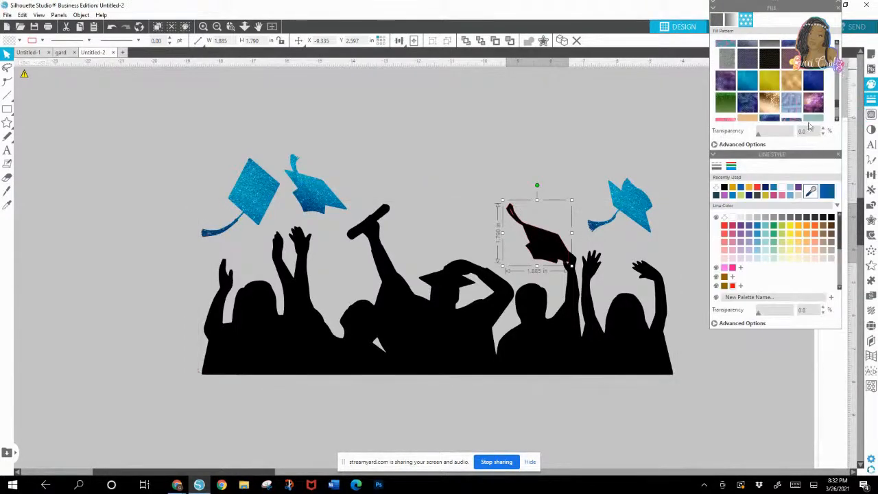
{"action": "left_click", "coordinate": [747, 81]}
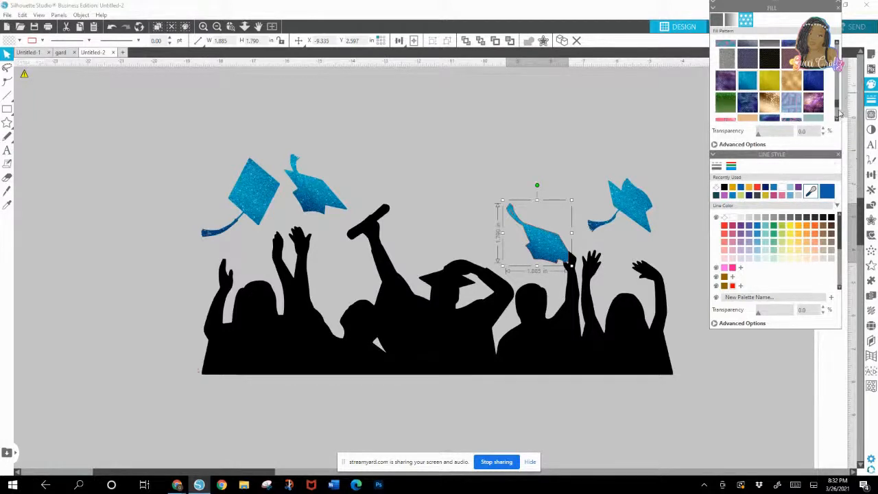
{"action": "scroll", "coordinate": [838, 112], "scroll_direction": "down", "scroll_amount": 3}
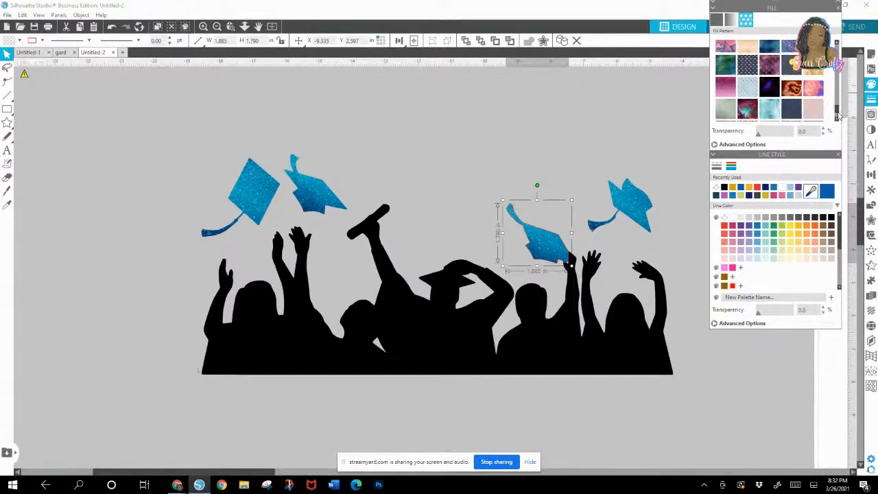
{"action": "scroll", "coordinate": [838, 115], "scroll_direction": "down", "scroll_amount": 3}
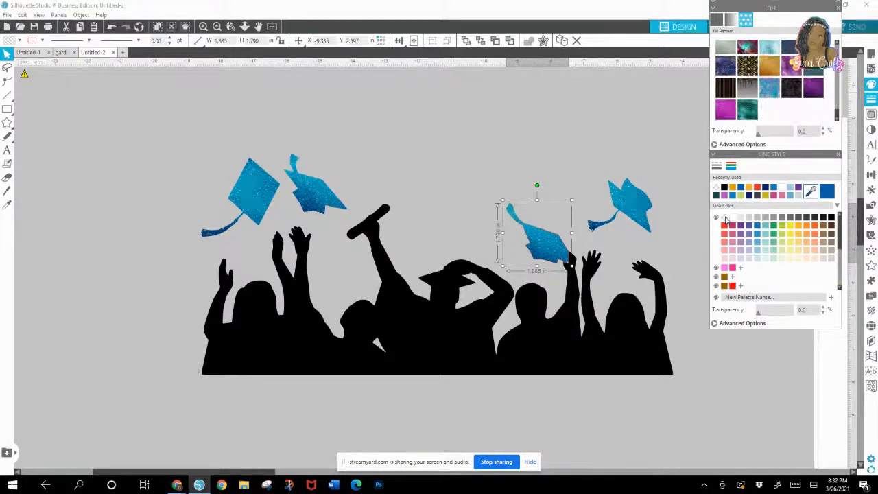
{"action": "left_click", "coordinate": [504, 247]}
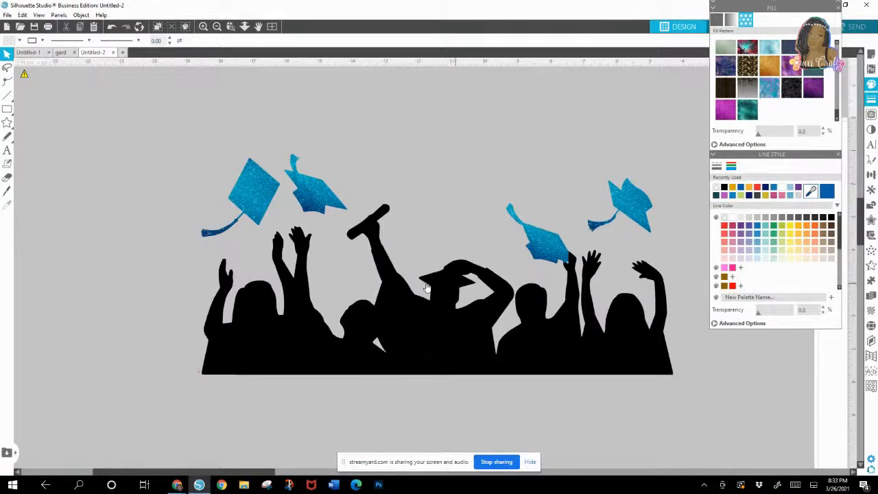
Step: Group the black crowd silhouette and all four blue glitter caps into one object
{"action": "left_click_drag", "start_coordinate": [173, 128], "coordinate": [492, 344]}
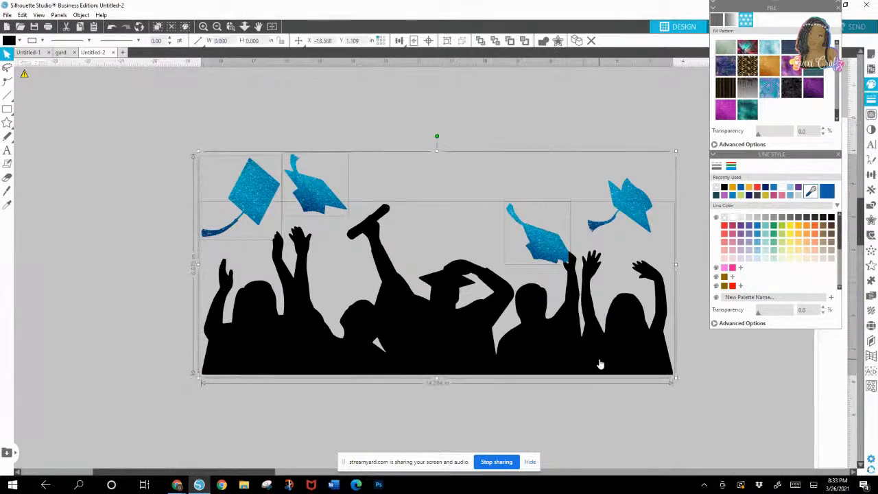
{"action": "right_click", "coordinate": [595, 354]}
{"action": "left_click", "coordinate": [551, 371]}
{"action": "left_click", "coordinate": [201, 125]}
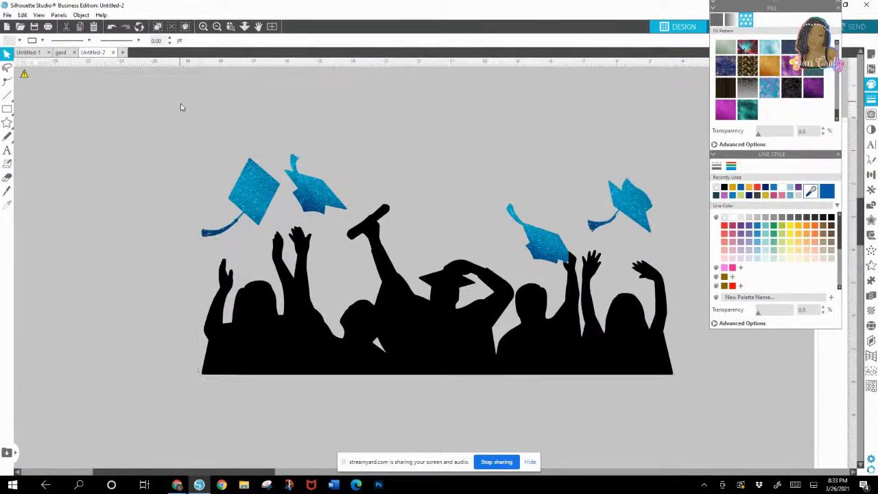
{"action": "left_click_drag", "start_coordinate": [177, 113], "coordinate": [695, 431]}
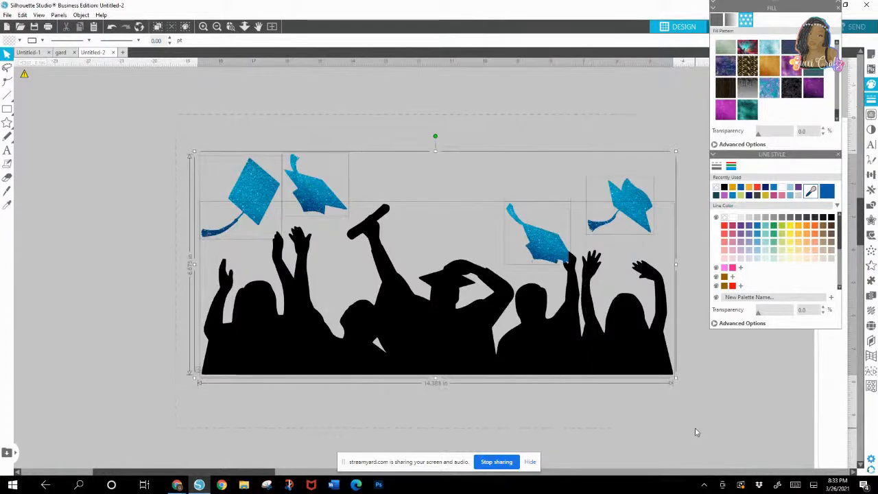
{"action": "right_click", "coordinate": [568, 348]}
{"action": "left_click", "coordinate": [594, 231]}
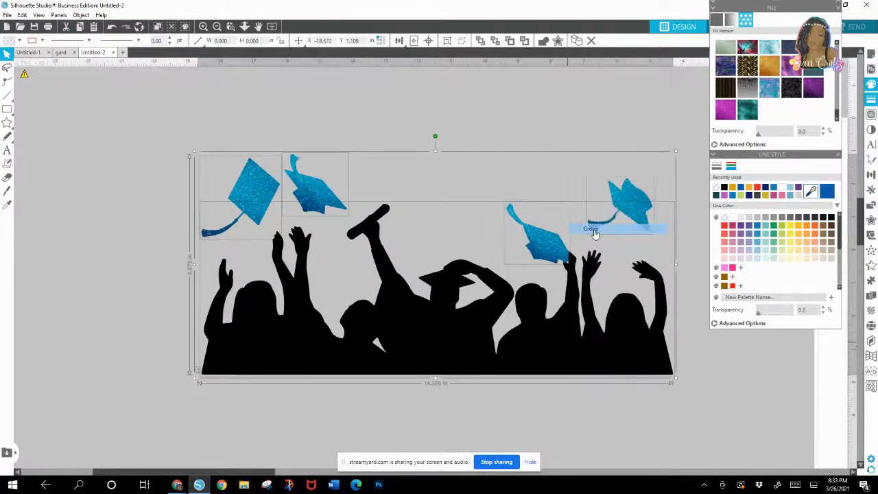
Step: Delete the original black-and-white graduation crowd image that was used for tracing
{"action": "left_click", "coordinate": [273, 28]}
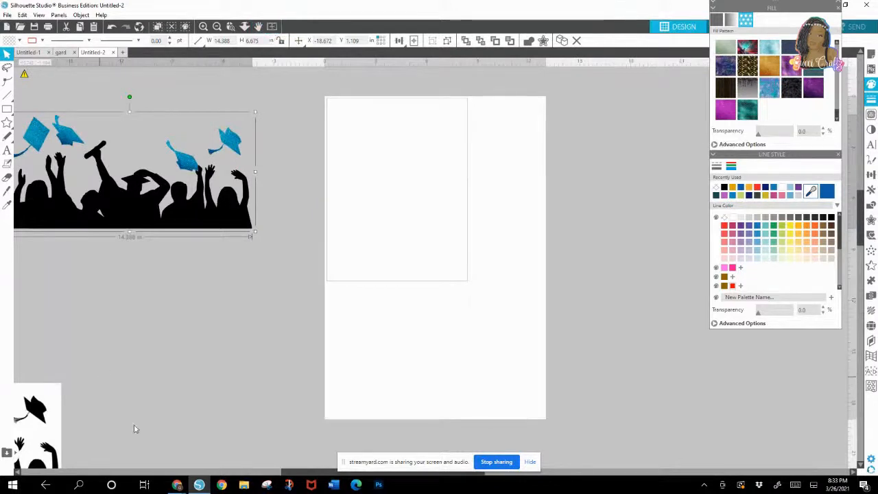
{"action": "left_click_drag", "start_coordinate": [284, 472], "coordinate": [164, 472]}
{"action": "left_click_drag", "start_coordinate": [206, 389], "coordinate": [153, 228]}
{"action": "double_click", "coordinate": [134, 251]}
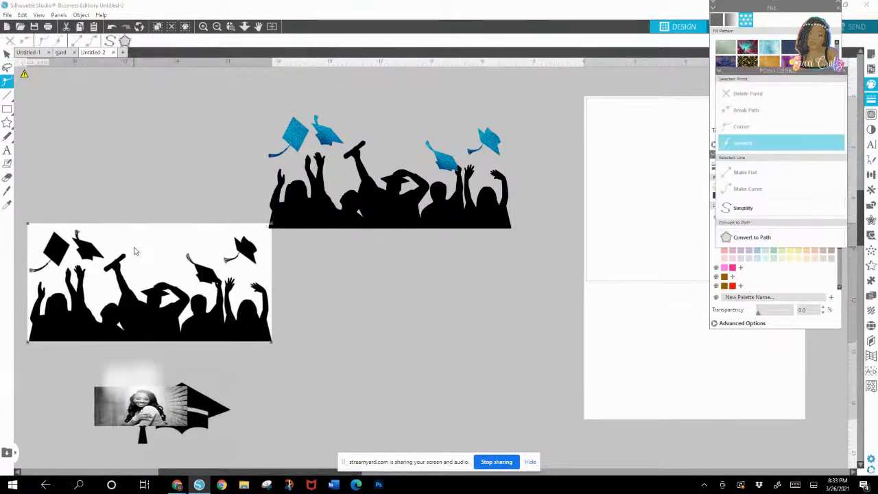
{"action": "left_click", "coordinate": [78, 216]}
{"action": "left_click", "coordinate": [90, 239]}
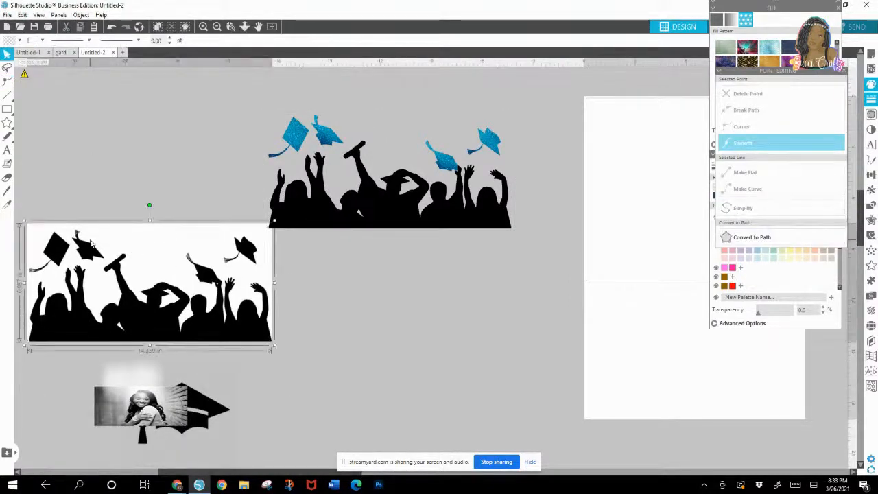
{"action": "key", "text": "Delete"}
Step: Move the photo and the black graduation cap image apart, and trace the whole cap with the threshold at 33%
{"action": "left_click_drag", "start_coordinate": [185, 420], "coordinate": [129, 360]}
{"action": "left_click_drag", "start_coordinate": [192, 406], "coordinate": [302, 336]}
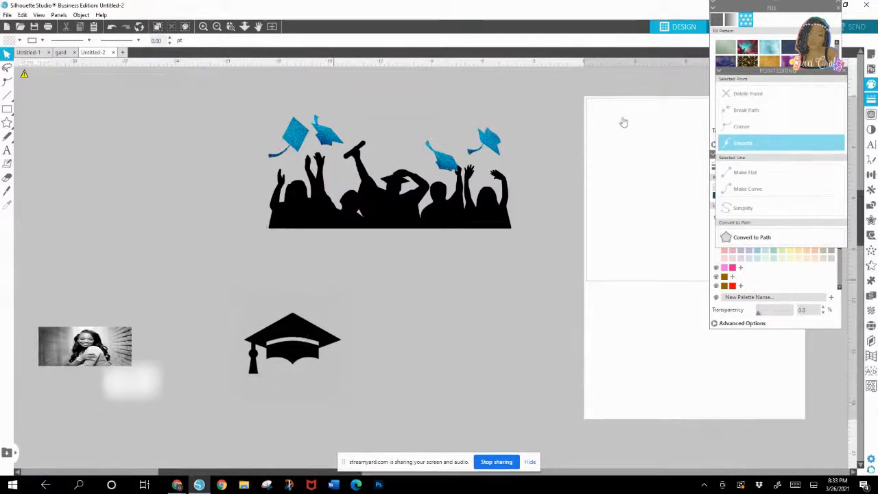
{"action": "left_click", "coordinate": [842, 70]}
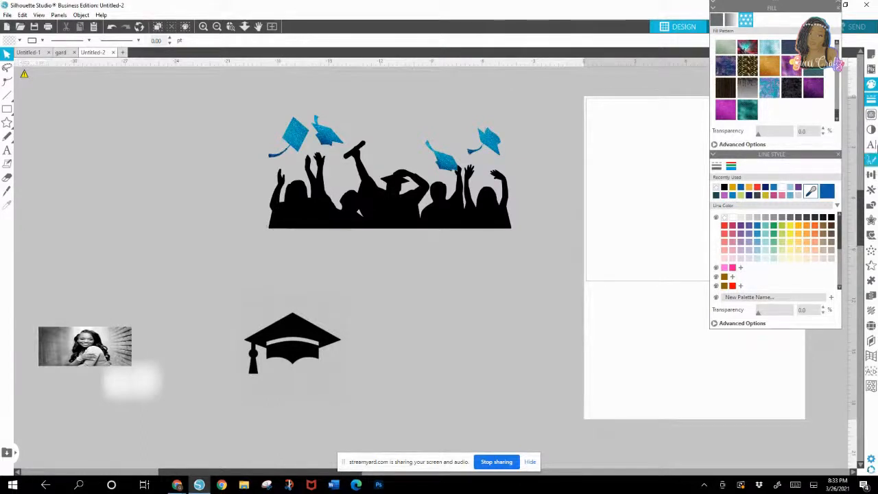
{"action": "left_click", "coordinate": [871, 115]}
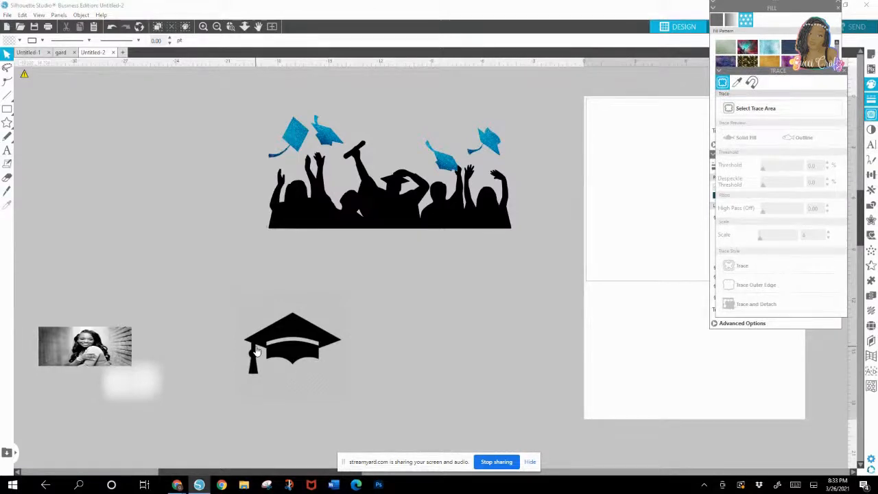
{"action": "left_click", "coordinate": [774, 110]}
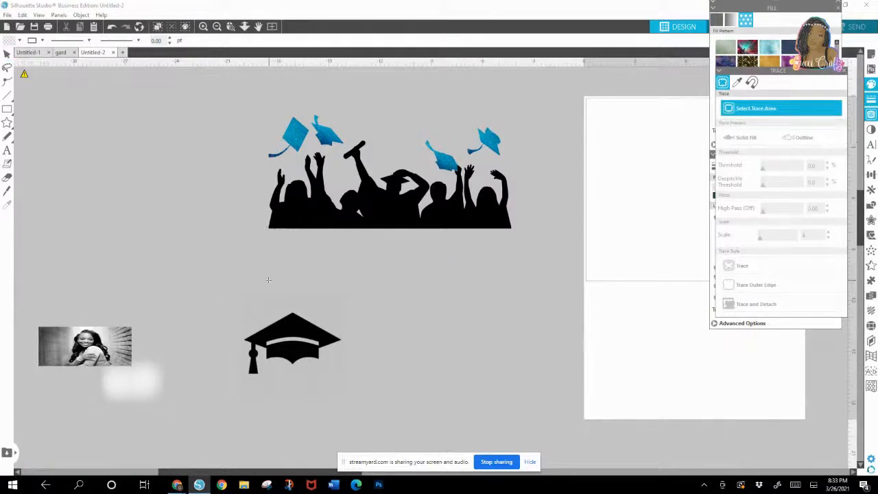
{"action": "mouse_move", "coordinate": [230, 285]}
{"action": "left_mouse_down"}
{"action": "mouse_move", "coordinate": [258, 414]}
{"action": "mouse_move", "coordinate": [362, 406]}
{"action": "left_mouse_up"}
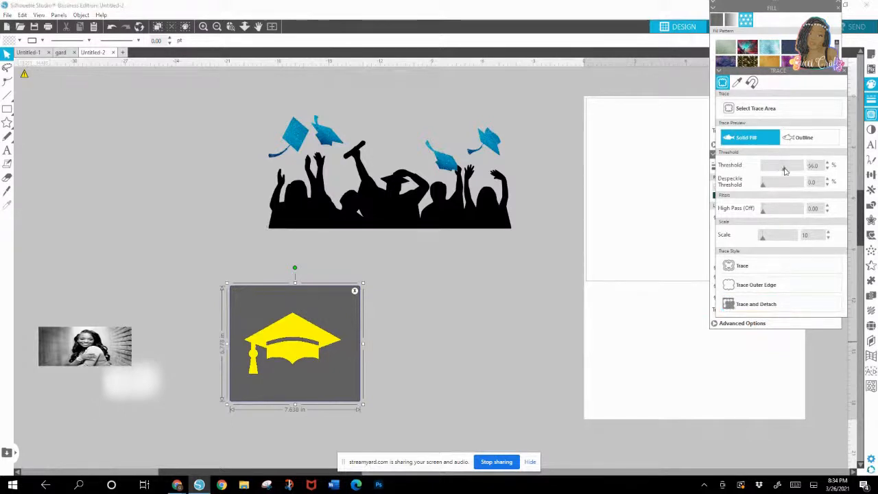
{"action": "left_click_drag", "start_coordinate": [785, 169], "coordinate": [786, 169]}
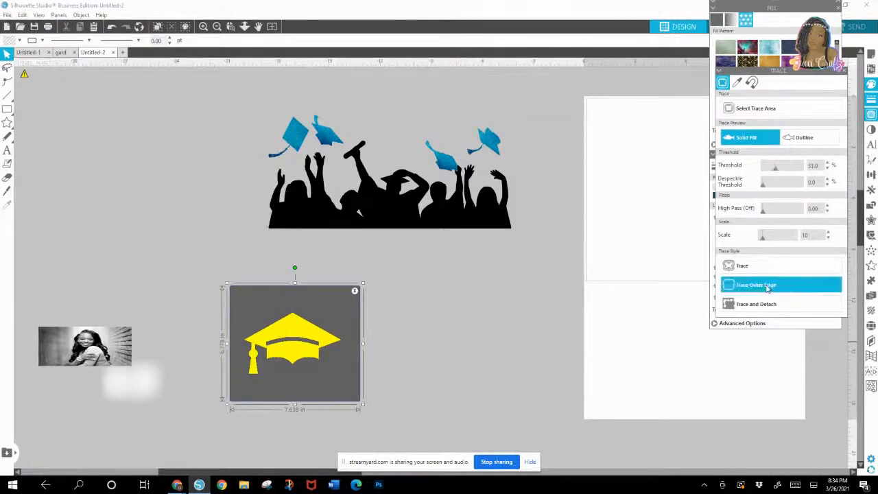
{"action": "left_click", "coordinate": [748, 272]}
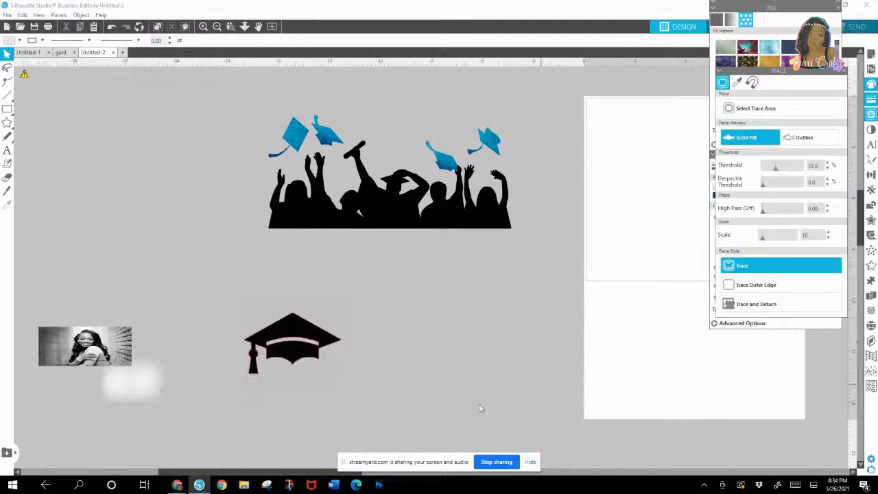
Step: Pull the original black cap image and its traced red outline apart
{"action": "mouse_move", "coordinate": [268, 363]}
{"action": "left_mouse_down"}
{"action": "mouse_move", "coordinate": [458, 370]}
{"action": "mouse_move", "coordinate": [438, 370]}
{"action": "left_mouse_up"}
{"action": "left_click_drag", "start_coordinate": [297, 347], "coordinate": [239, 302]}
{"action": "left_click", "coordinate": [234, 303]}
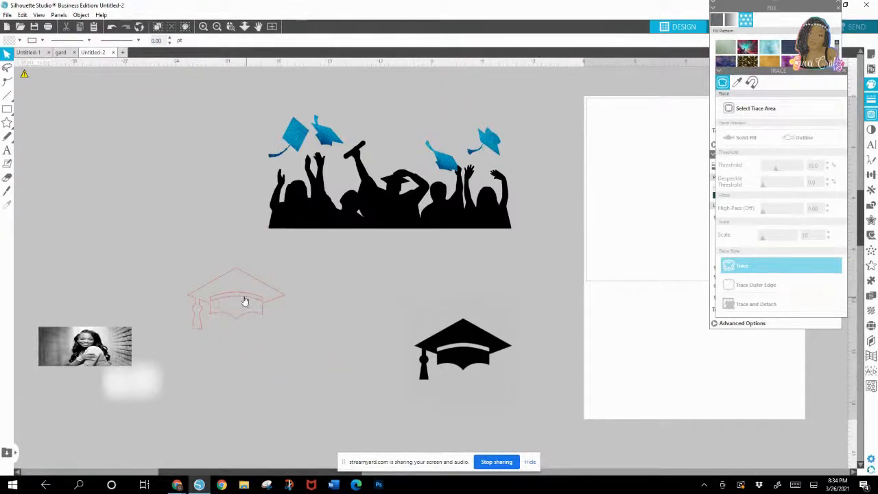
{"action": "left_click", "coordinate": [247, 299]}
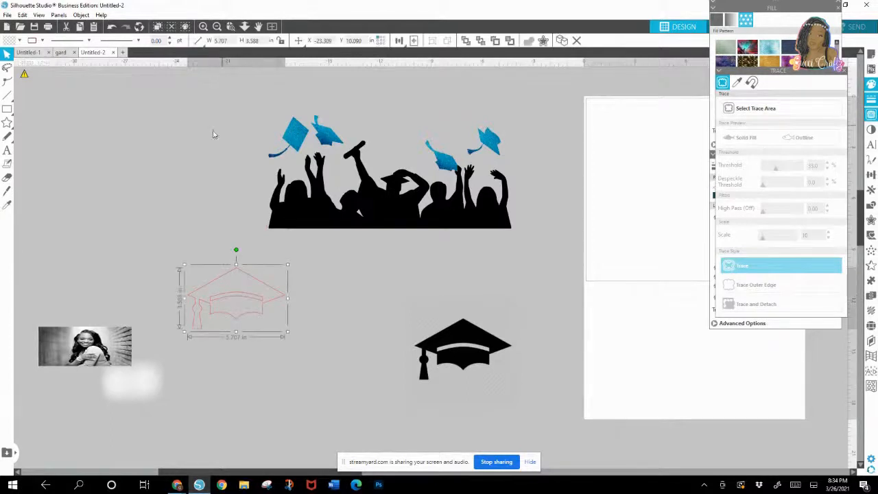
Step: Release the compound path of the traced cap outline and delete the curved band inside the cap
{"action": "left_click", "coordinate": [81, 14]}
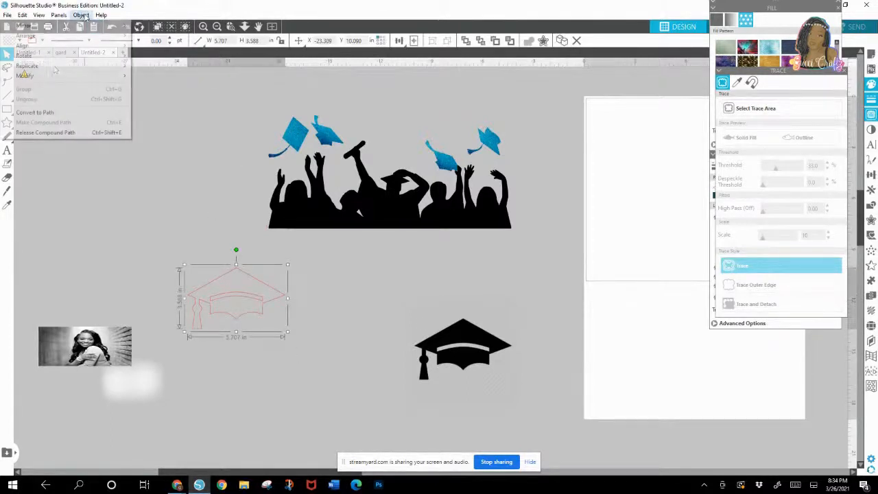
{"action": "left_click", "coordinate": [47, 133]}
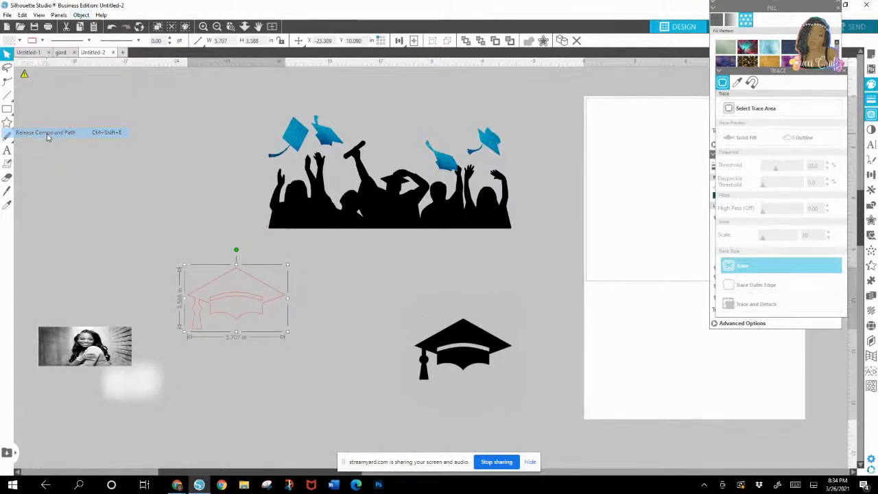
{"action": "left_click", "coordinate": [239, 295]}
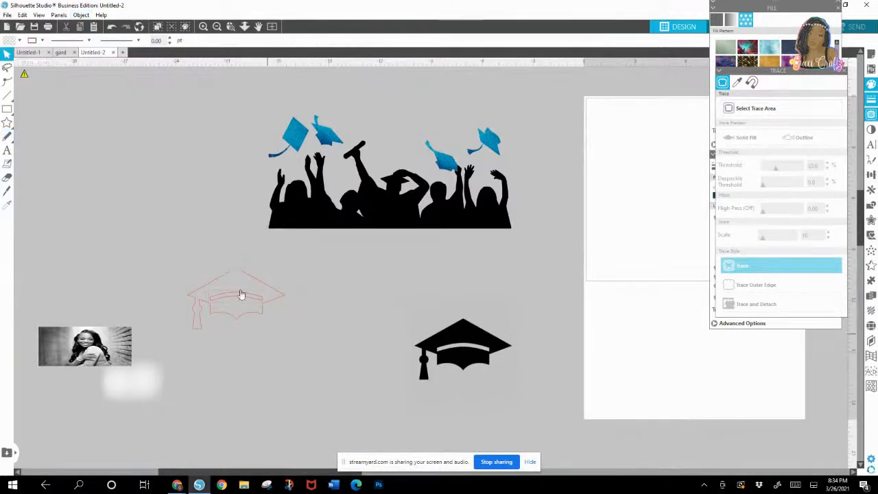
{"action": "left_click_drag", "start_coordinate": [238, 300], "coordinate": [353, 285]}
{"action": "left_click", "coordinate": [386, 294]}
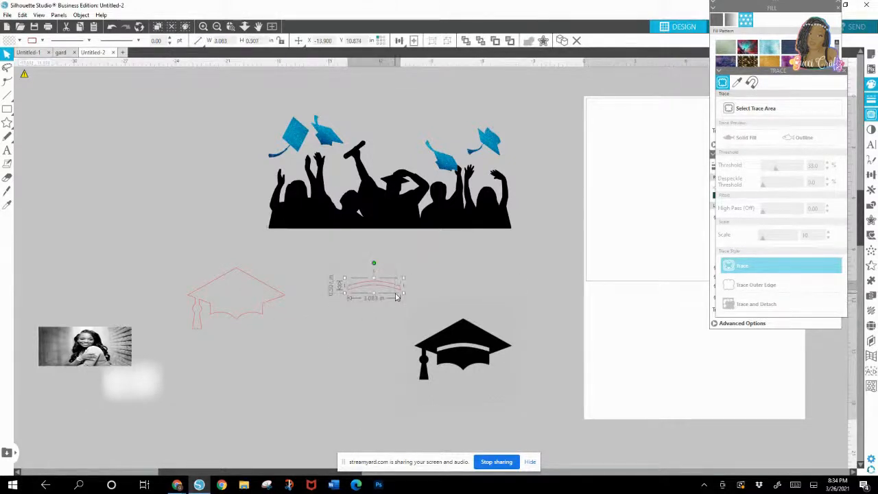
{"action": "key", "text": "Delete"}
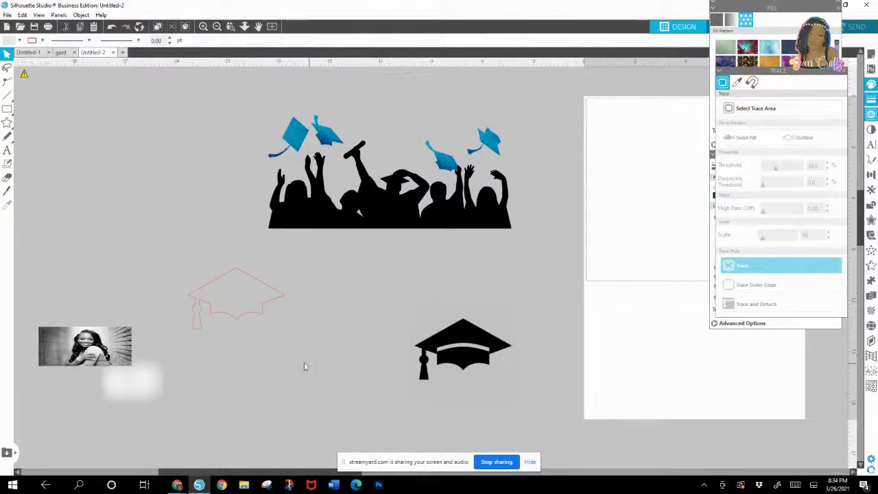
Step: Delete the original black graduation cap image, keeping only the traced outline
{"action": "left_click", "coordinate": [477, 367]}
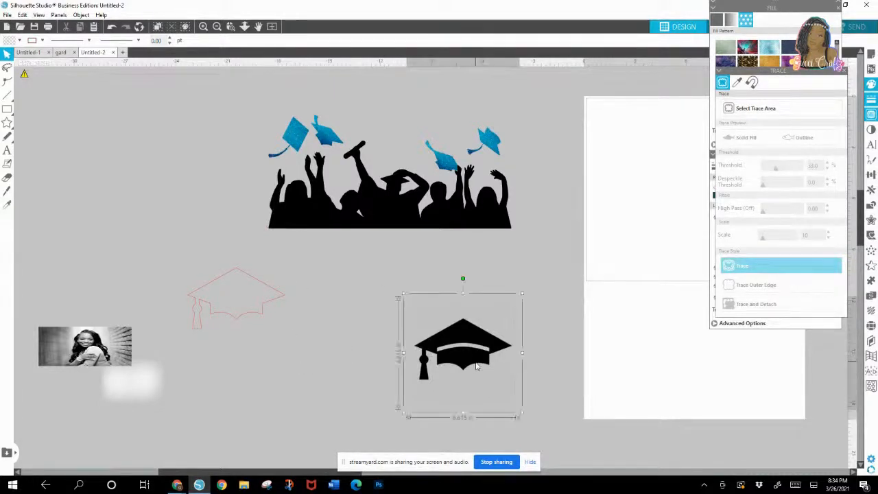
{"action": "left_click_drag", "start_coordinate": [477, 367], "coordinate": [505, 369]}
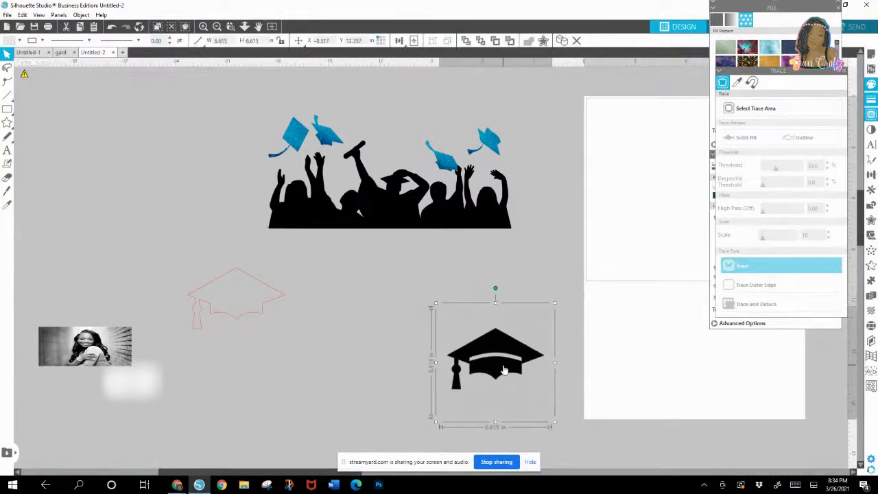
{"action": "key", "text": "Delete"}
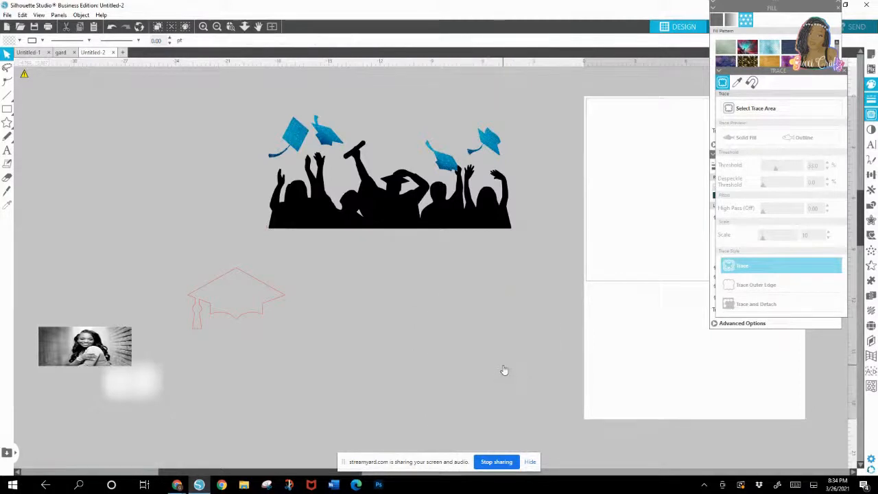
Step: Enlarge the cap outline to about 14.1 by 8.9 in, position it below the crowd, and shift the crowd artwork up clear of it
{"action": "left_click", "coordinate": [206, 306]}
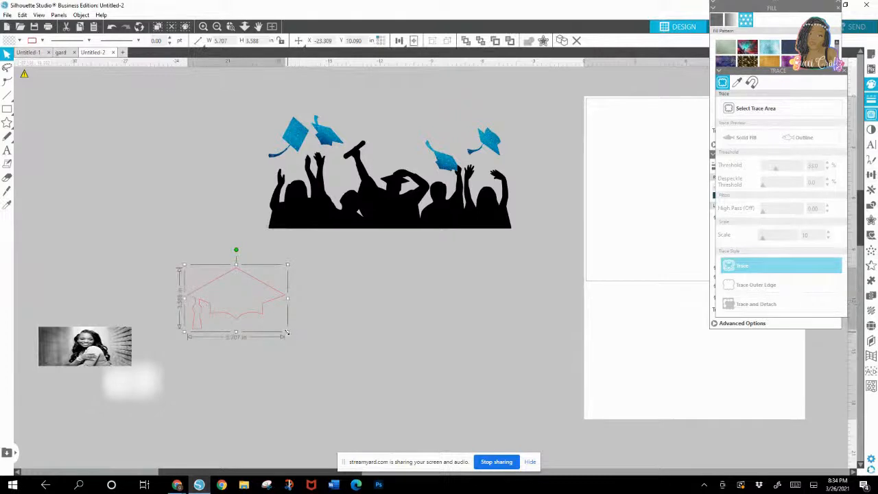
{"action": "left_click_drag", "start_coordinate": [298, 342], "coordinate": [432, 420]}
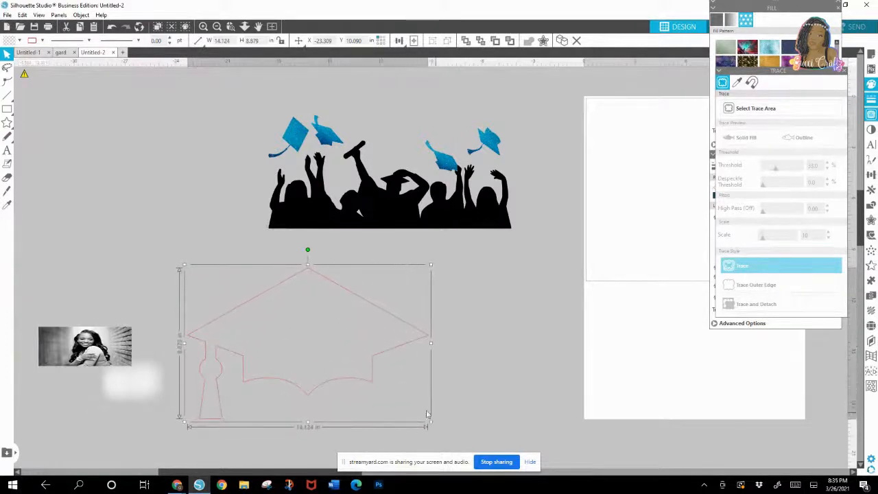
{"action": "left_click_drag", "start_coordinate": [227, 353], "coordinate": [219, 336]}
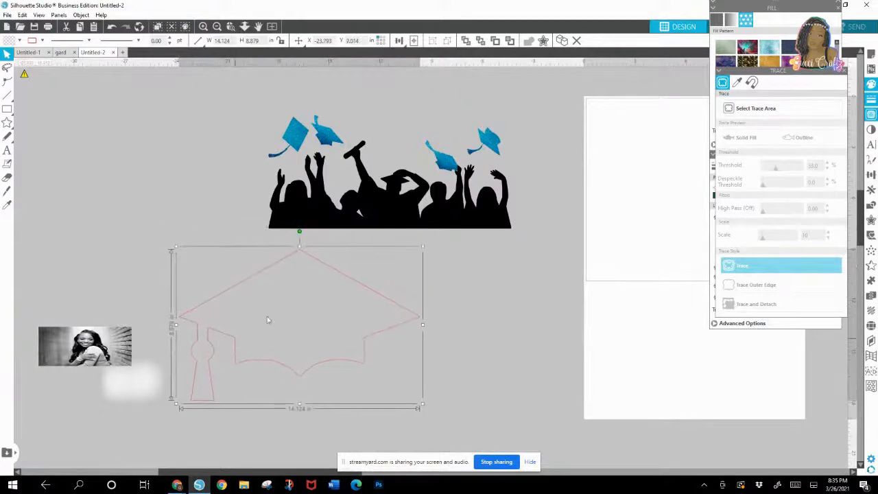
{"action": "left_click", "coordinate": [268, 230]}
{"action": "mouse_move", "coordinate": [267, 232]}
{"action": "left_mouse_down"}
{"action": "mouse_move", "coordinate": [289, 213]}
{"action": "mouse_move", "coordinate": [263, 234]}
{"action": "left_mouse_up"}
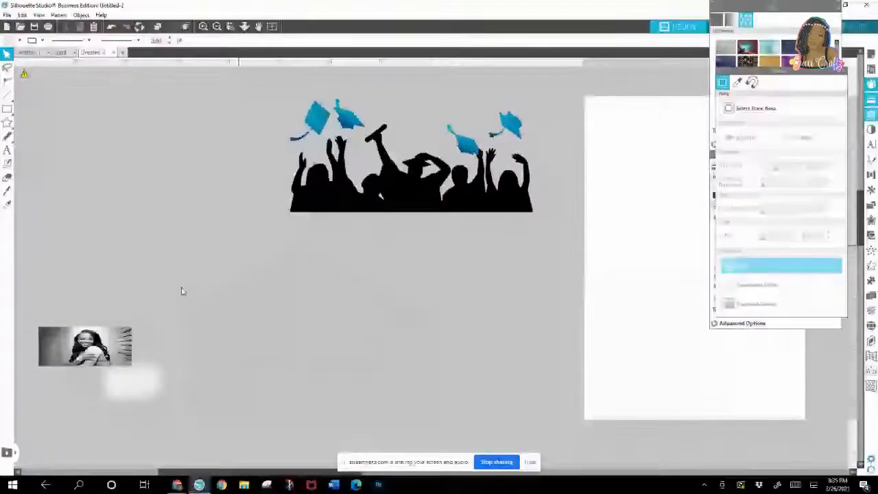
Step: Open the cap outline for point editing, working close up on the tassel
{"action": "left_click", "coordinate": [199, 329]}
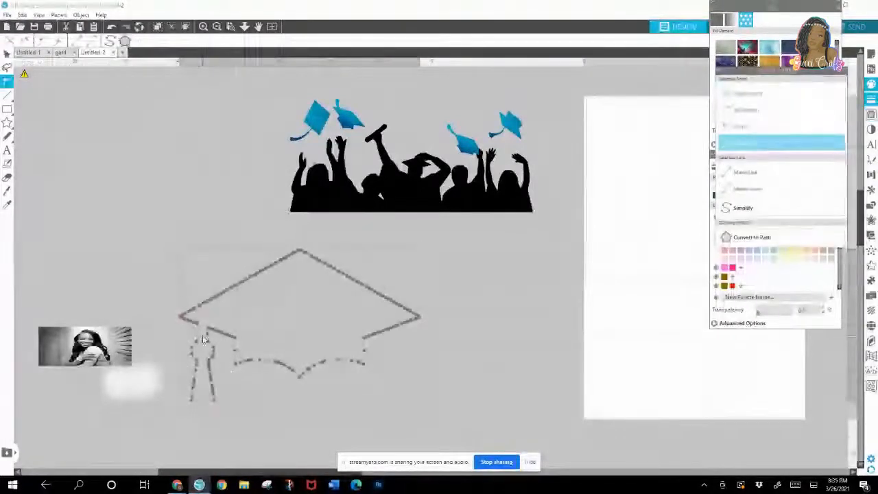
{"action": "left_click", "coordinate": [191, 86]}
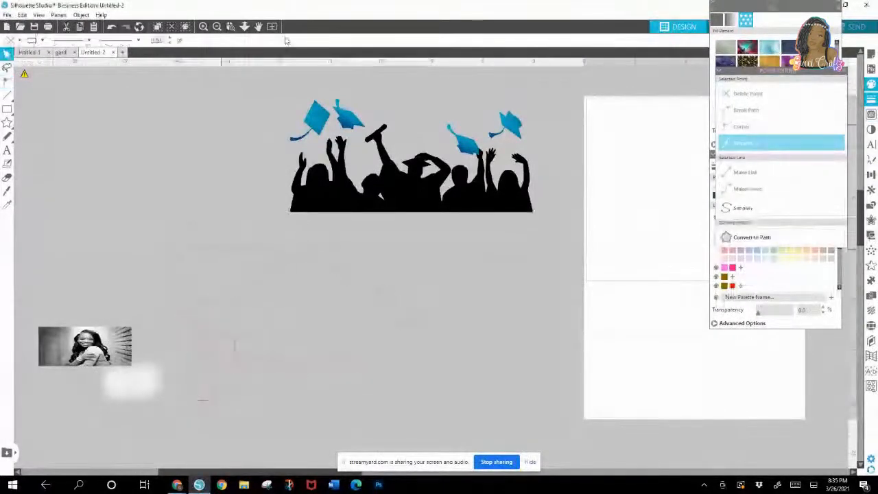
{"action": "left_click", "coordinate": [231, 27]}
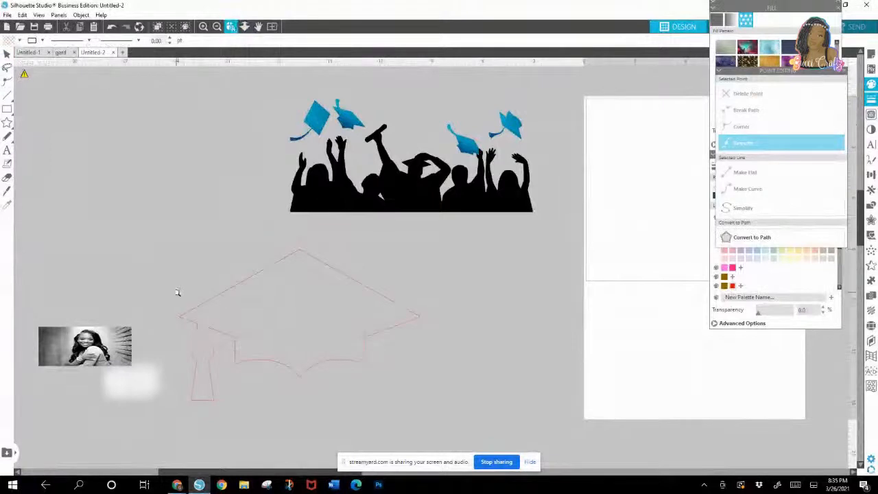
{"action": "left_click", "coordinate": [239, 422]}
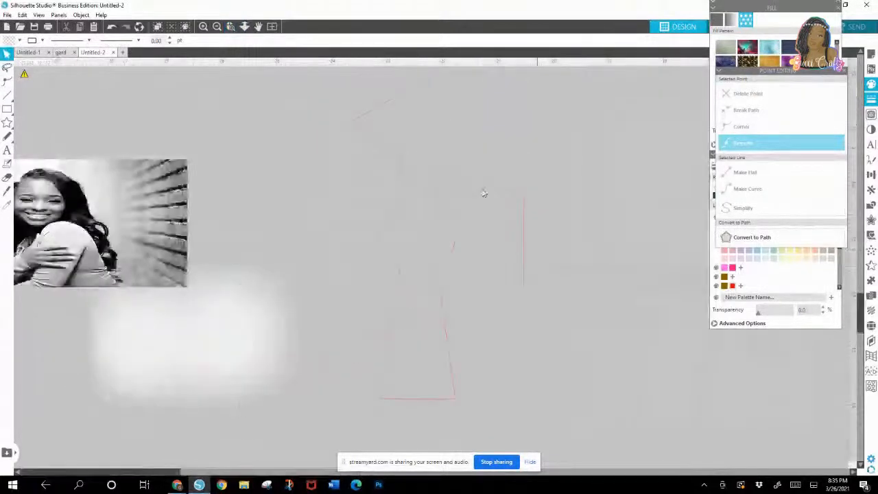
{"action": "double_click", "coordinate": [434, 177]}
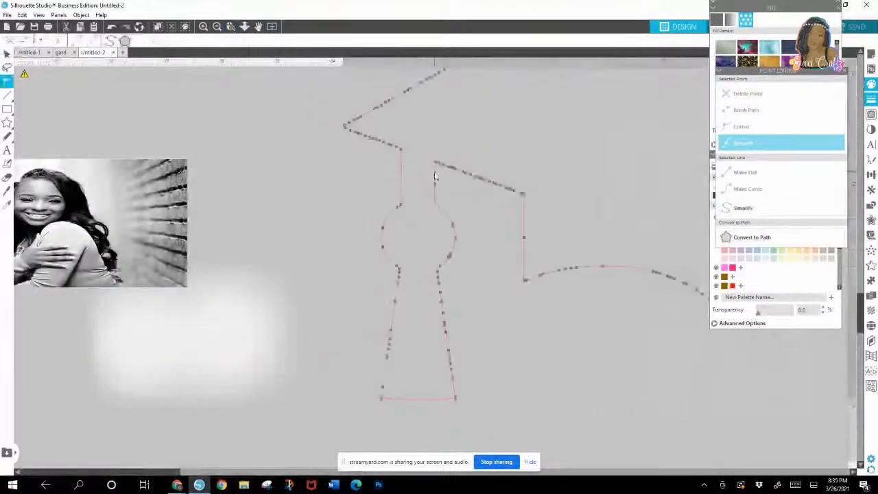
Step: Try to adjust the outline points on both sides of the gap where the tassel meets the cap
{"action": "left_click", "coordinate": [402, 150]}
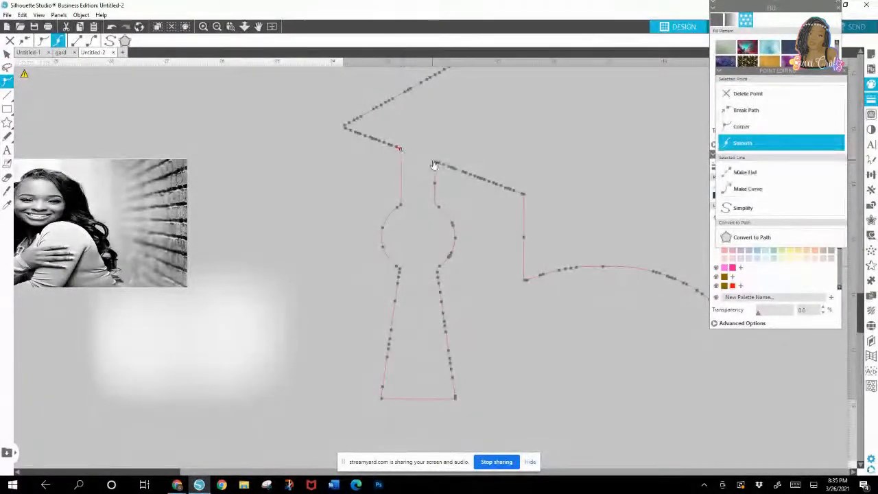
{"action": "left_click_drag", "start_coordinate": [434, 163], "coordinate": [432, 161]}
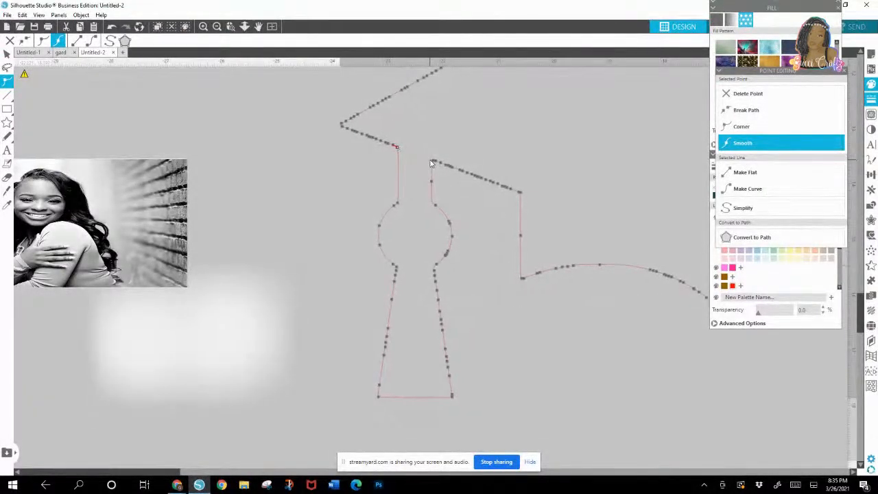
{"action": "left_click", "coordinate": [433, 163]}
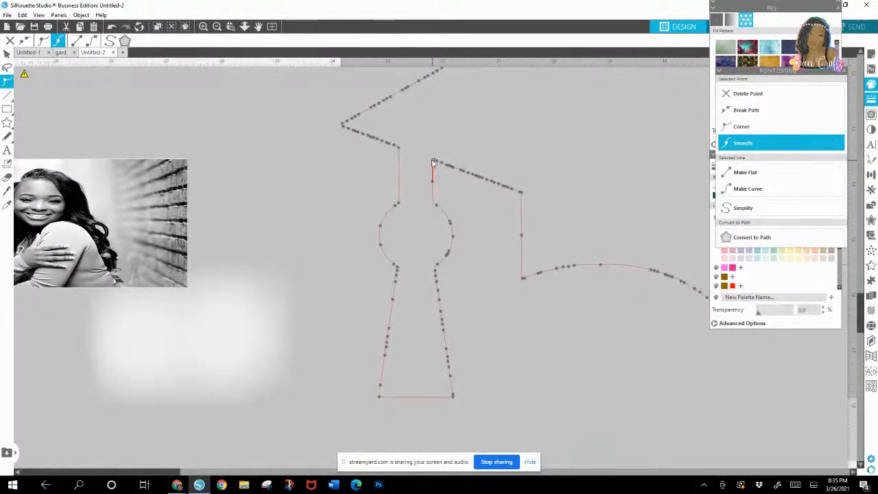
{"action": "left_click_drag", "start_coordinate": [432, 162], "coordinate": [428, 162]}
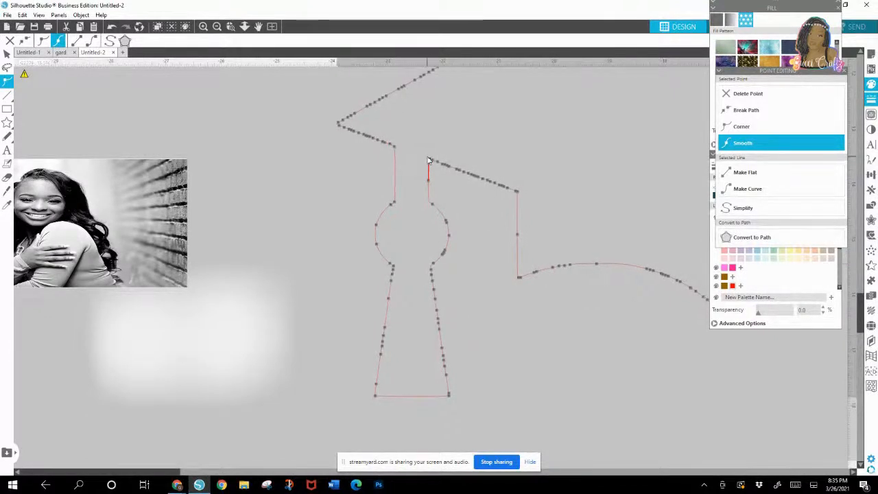
{"action": "left_click", "coordinate": [395, 147]}
{"action": "left_click", "coordinate": [353, 183]}
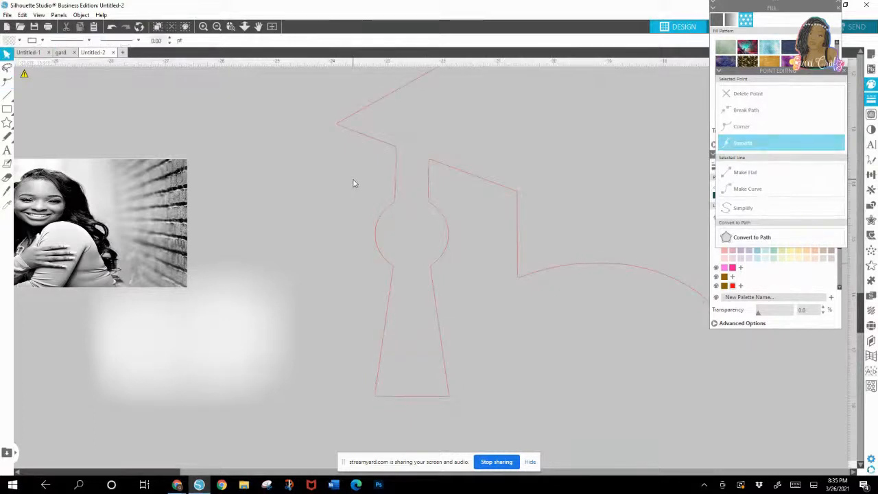
Step: Move the whole cap outline slightly up and toward the photo
{"action": "left_click", "coordinate": [217, 26]}
{"action": "left_click", "coordinate": [217, 26]}
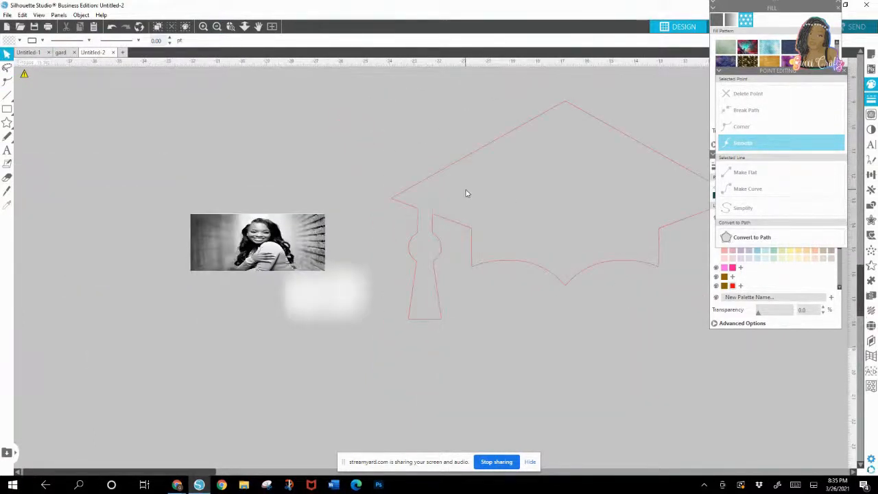
{"action": "left_click", "coordinate": [446, 178]}
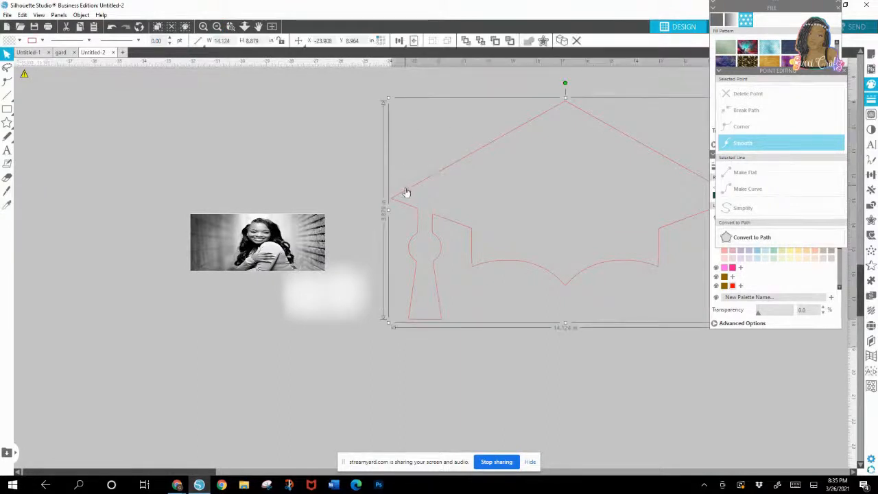
{"action": "left_click_drag", "start_coordinate": [405, 192], "coordinate": [393, 168]}
Step: Try a short straight line from the corner where the tassel meets the cap and delete it
{"action": "left_click", "coordinate": [17, 98]}
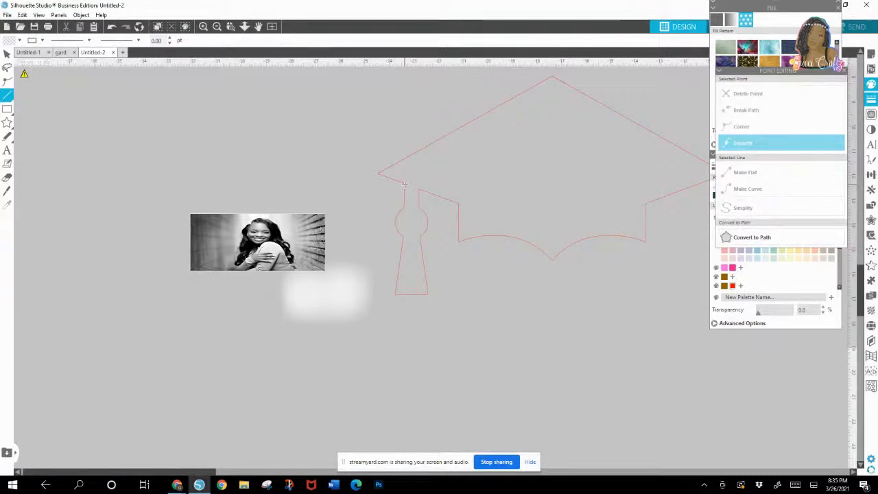
{"action": "left_click", "coordinate": [203, 26]}
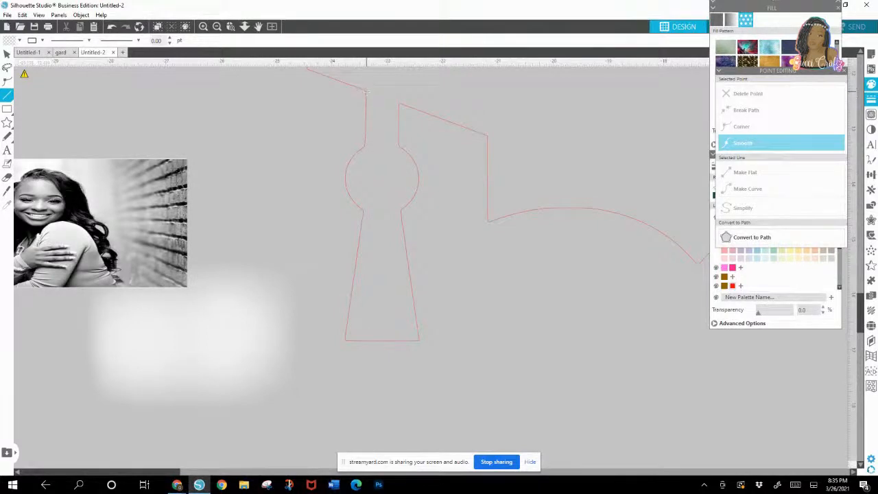
{"action": "left_click_drag", "start_coordinate": [366, 89], "coordinate": [374, 91]}
{"action": "key", "text": "Delete"}
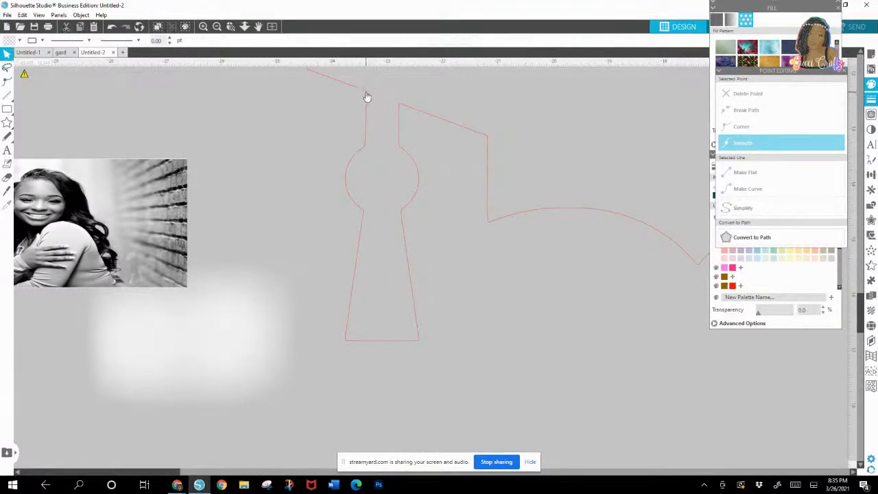
Step: Draw a straight line about 0.6 in wide across the tassel's top gap, stretching it to meet the cap edge
{"action": "left_click", "coordinate": [7, 94]}
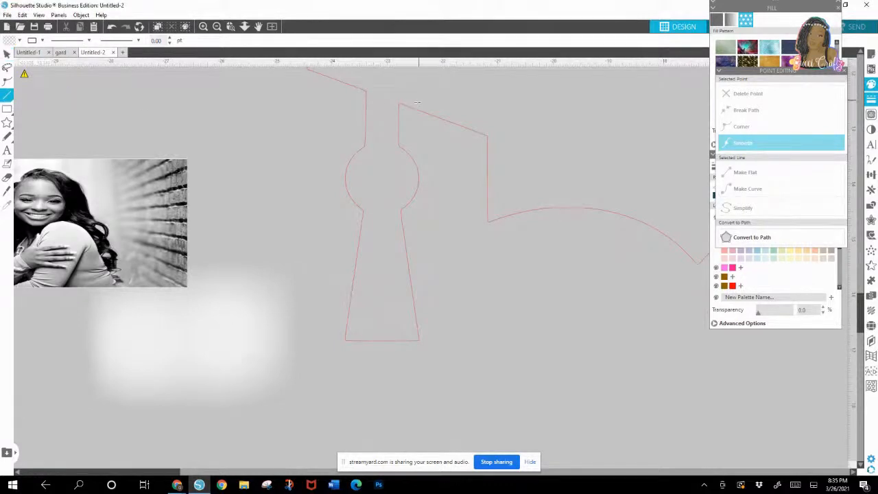
{"action": "left_click_drag", "start_coordinate": [366, 94], "coordinate": [399, 105]}
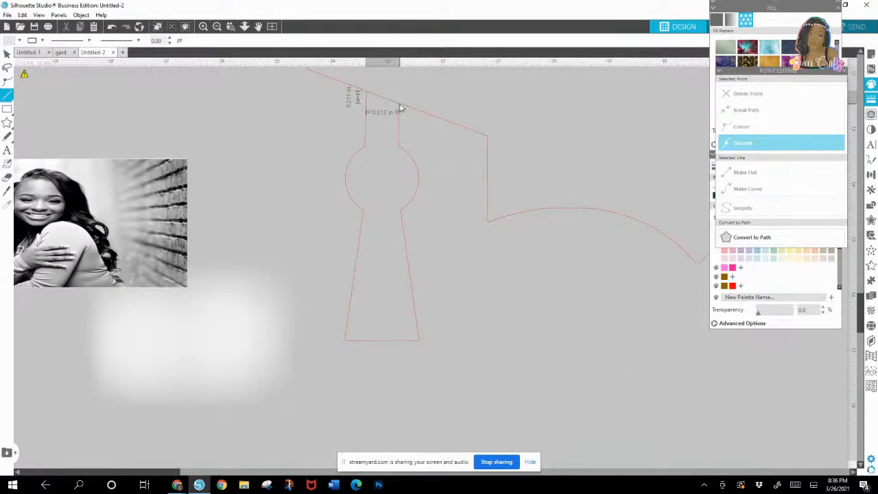
{"action": "left_click_drag", "start_coordinate": [400, 108], "coordinate": [401, 107]}
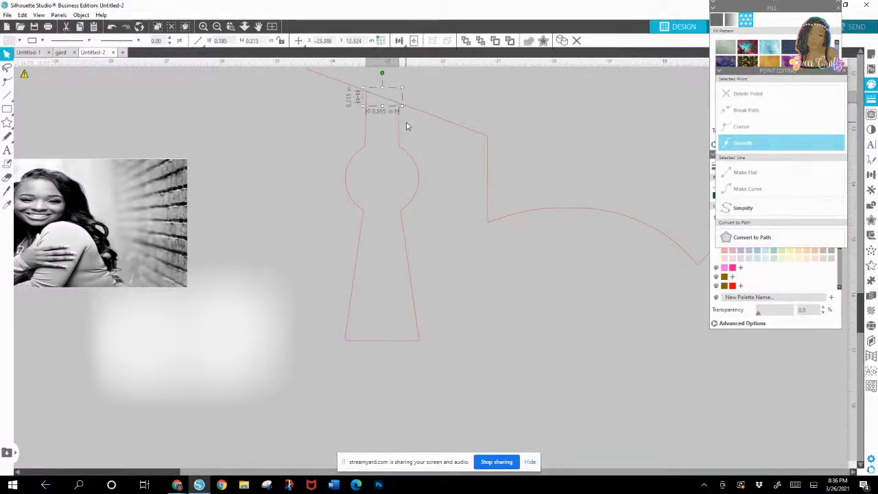
{"action": "left_click_drag", "start_coordinate": [401, 108], "coordinate": [403, 108]}
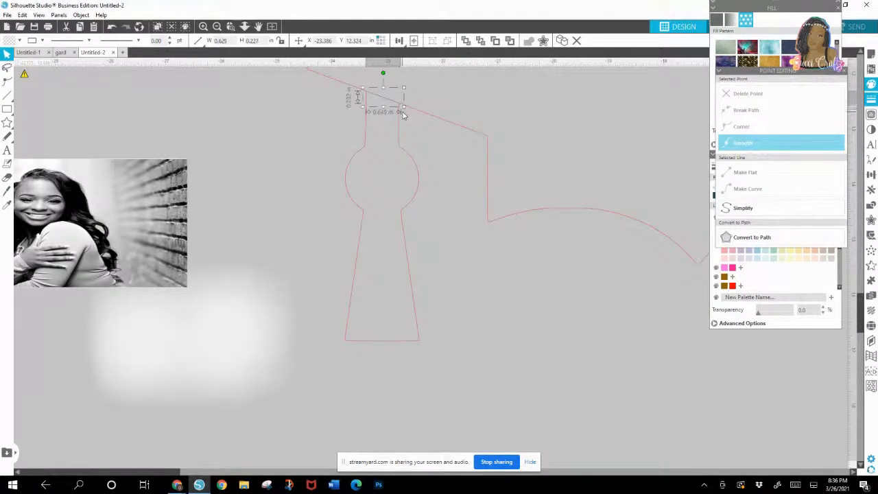
Step: Drag the short line out of the tassel gap and delete it
{"action": "left_click", "coordinate": [418, 145]}
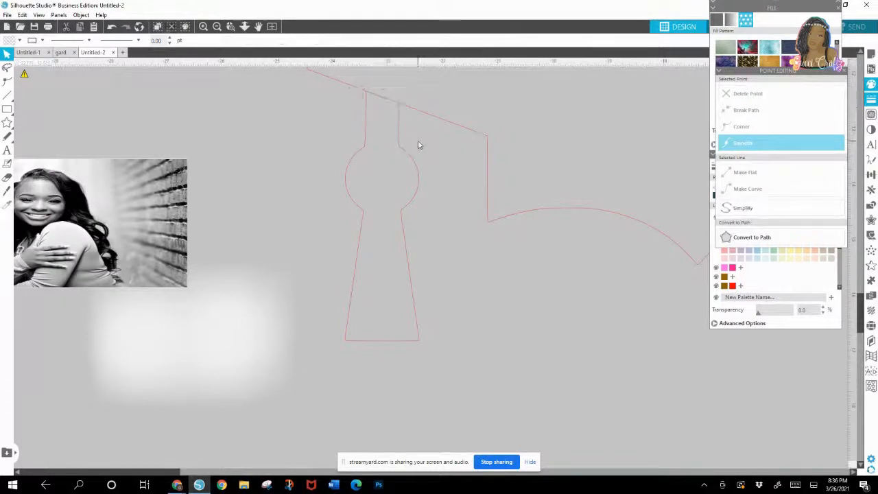
{"action": "left_click", "coordinate": [365, 98]}
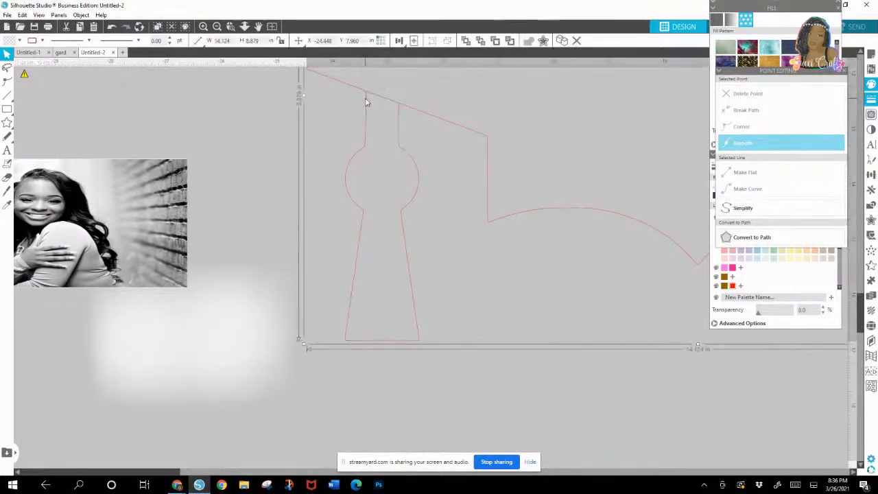
{"action": "left_click_drag", "start_coordinate": [385, 101], "coordinate": [249, 99]}
{"action": "key", "text": "Delete"}
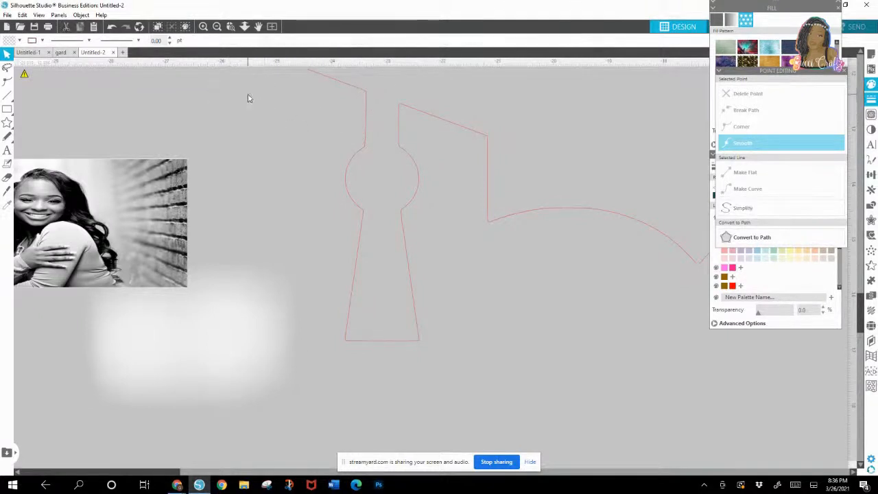
Step: Draw a rectangle about 1.4 by 2.05 in and tilt it over the tassel along the cap's slanted lower edge
{"action": "mouse_move", "coordinate": [8, 110]}
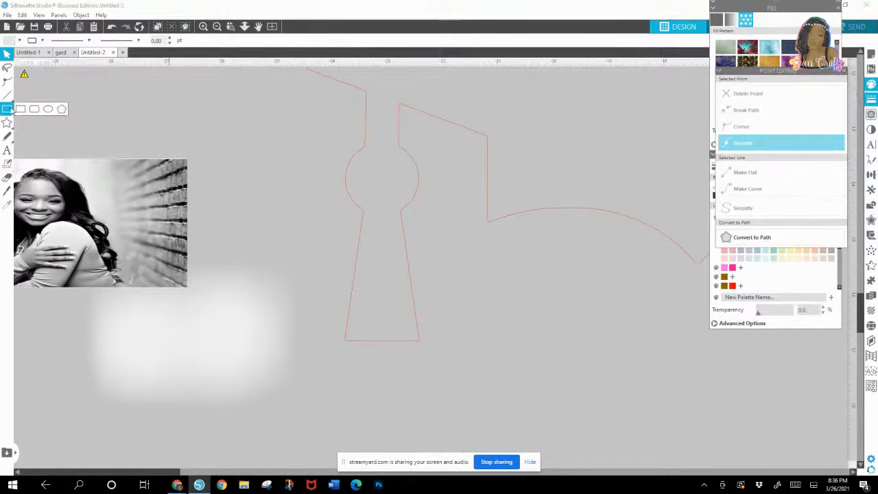
{"action": "left_click", "coordinate": [18, 110]}
{"action": "left_click_drag", "start_coordinate": [230, 111], "coordinate": [309, 228]}
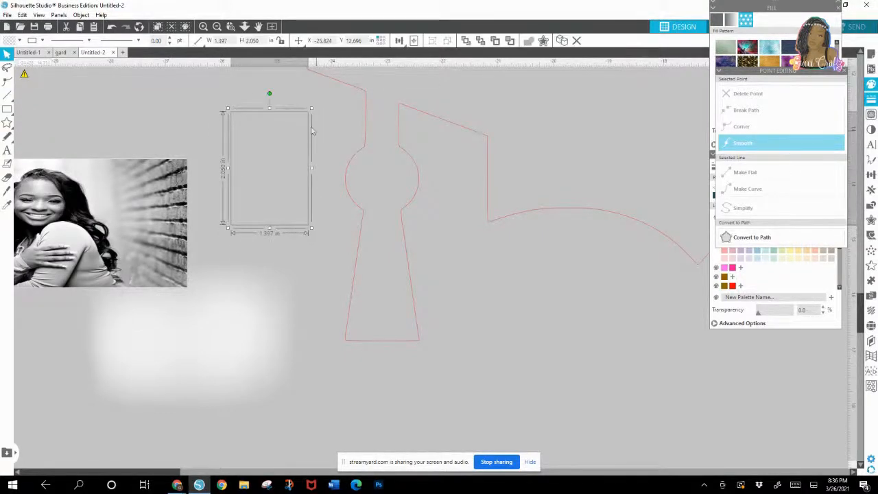
{"action": "left_click_drag", "start_coordinate": [283, 122], "coordinate": [402, 97]}
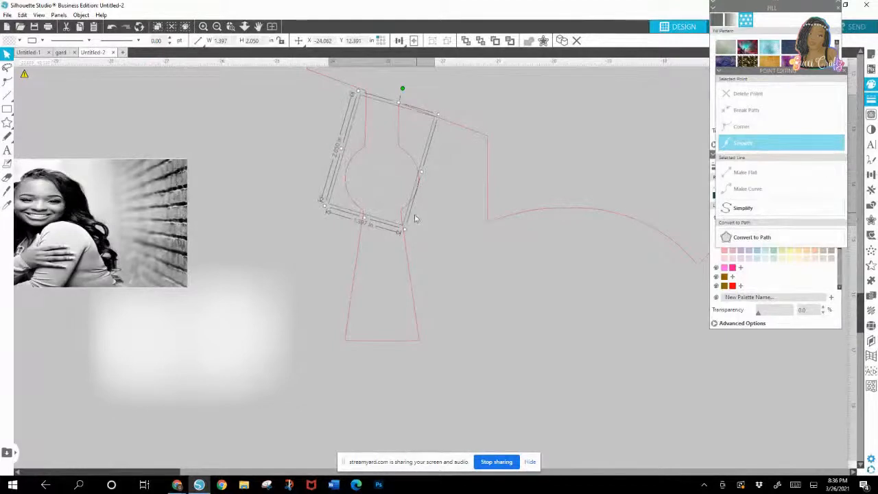
Step: Fine-tune the tilt of the rectangle against the cap's edge, then delete the rectangle
{"action": "mouse_move", "coordinate": [400, 224]}
{"action": "left_mouse_down"}
{"action": "mouse_move", "coordinate": [392, 221]}
{"action": "mouse_move", "coordinate": [408, 227]}
{"action": "left_mouse_up"}
{"action": "left_click", "coordinate": [405, 234]}
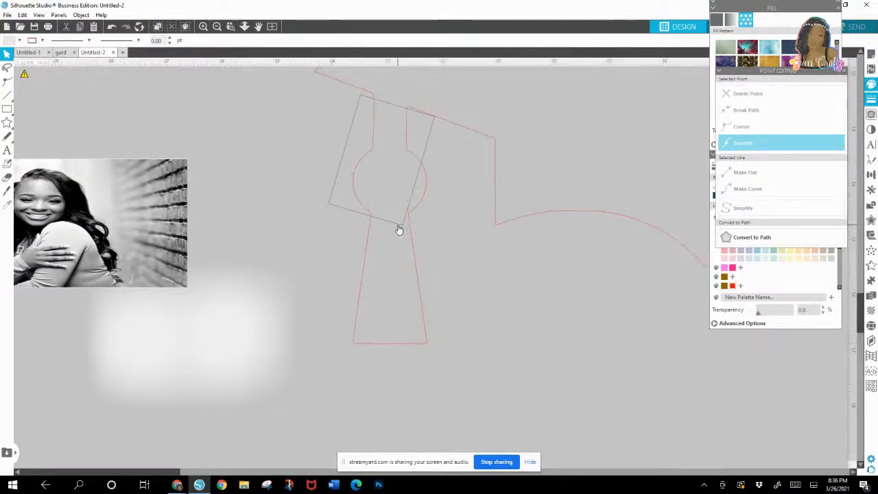
{"action": "left_click", "coordinate": [397, 225]}
{"action": "left_click_drag", "start_coordinate": [403, 89], "coordinate": [408, 93]}
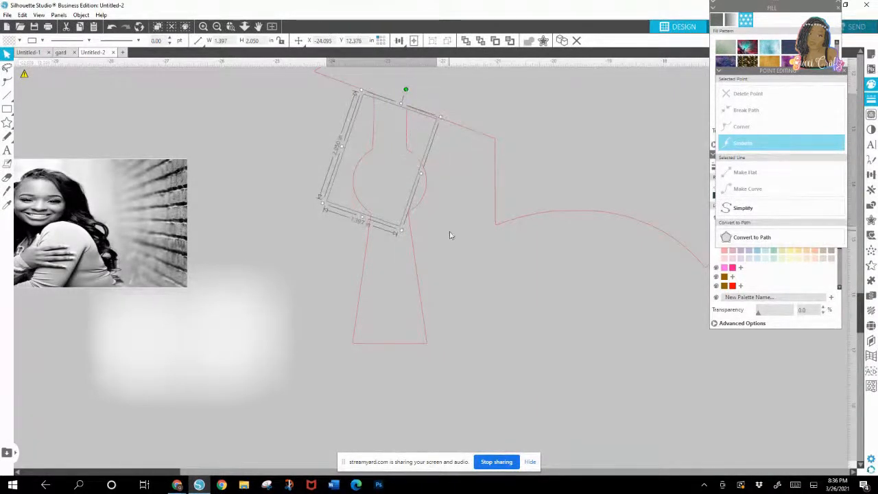
{"action": "left_click", "coordinate": [452, 235]}
{"action": "left_click", "coordinate": [395, 227]}
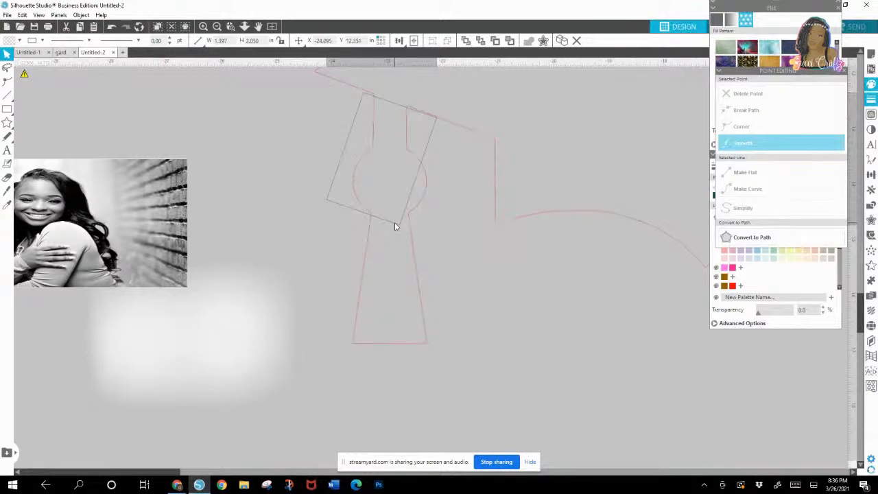
{"action": "key", "text": "Delete"}
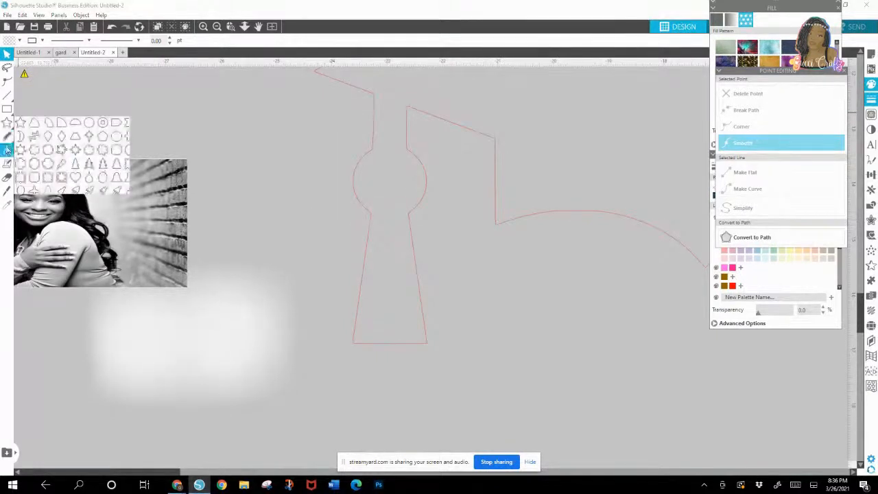
Step: Duplicate the cap outline and move one copy well away from the tassel work area
{"action": "left_click", "coordinate": [7, 192]}
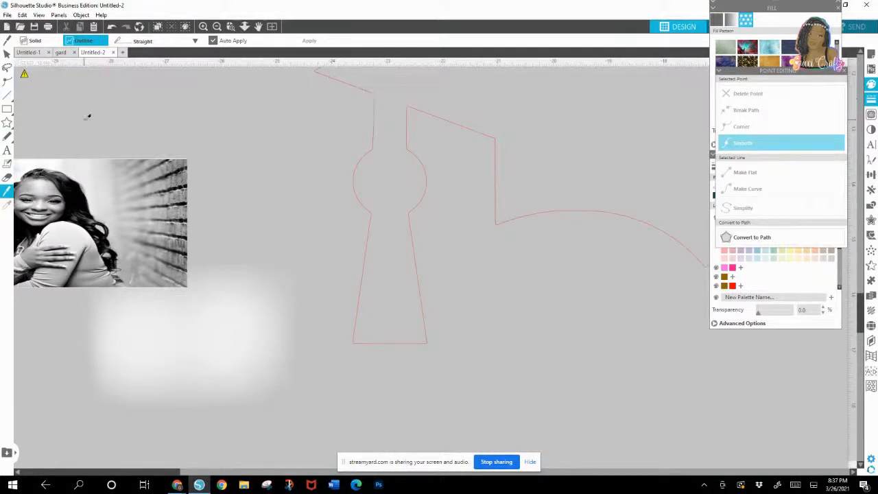
{"action": "left_click", "coordinate": [7, 53]}
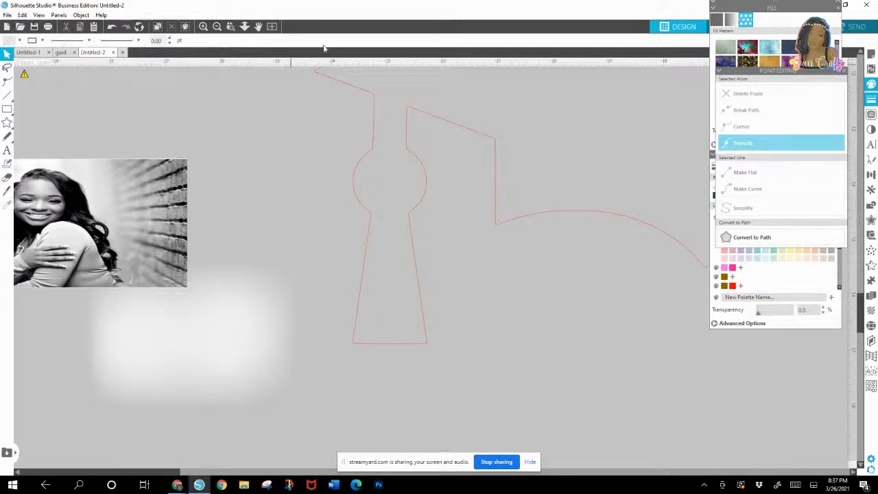
{"action": "right_click", "coordinate": [372, 103]}
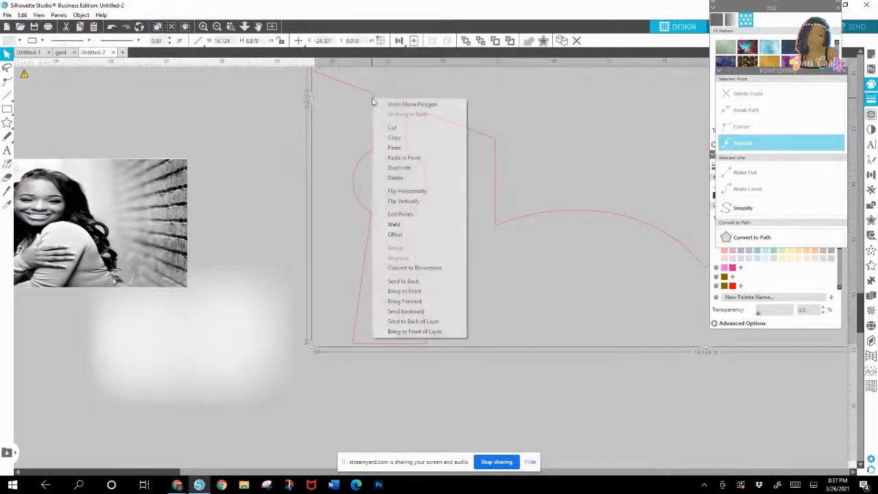
{"action": "left_click", "coordinate": [404, 172]}
{"action": "left_click_drag", "start_coordinate": [378, 98], "coordinate": [857, 237]}
Step: Cut the tassel off the working cap outline with the Knife tool and pull it away from the cap
{"action": "left_click_drag", "start_coordinate": [388, 115], "coordinate": [403, 138]}
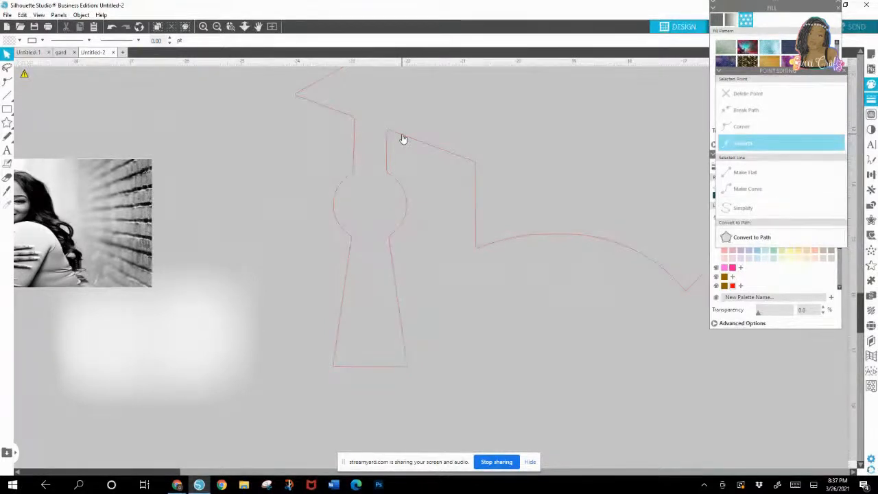
{"action": "left_click", "coordinate": [7, 193]}
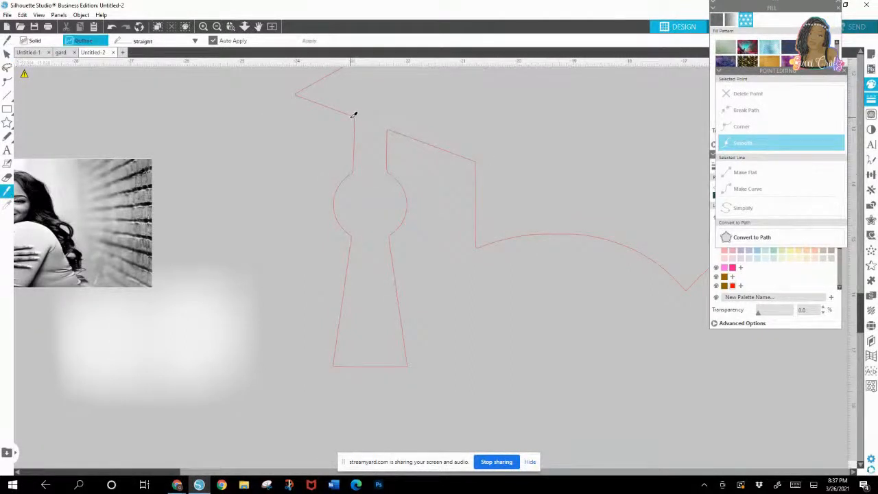
{"action": "key", "text": "v"}
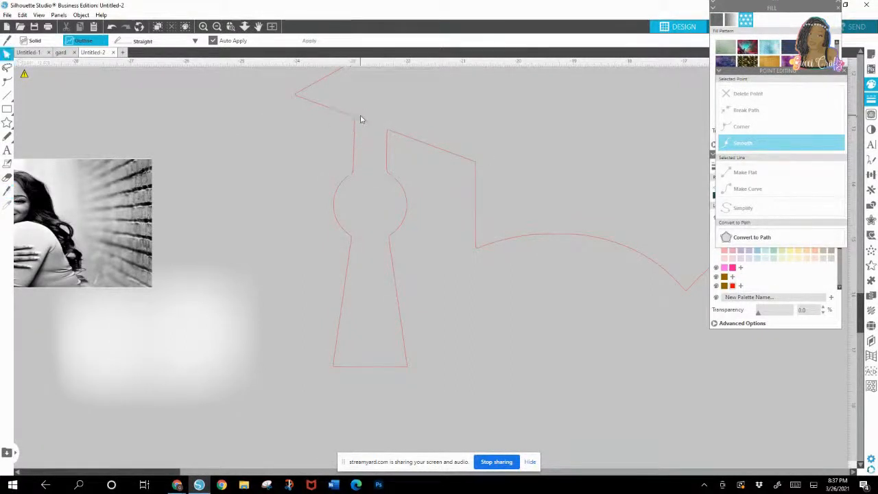
{"action": "left_click", "coordinate": [7, 190]}
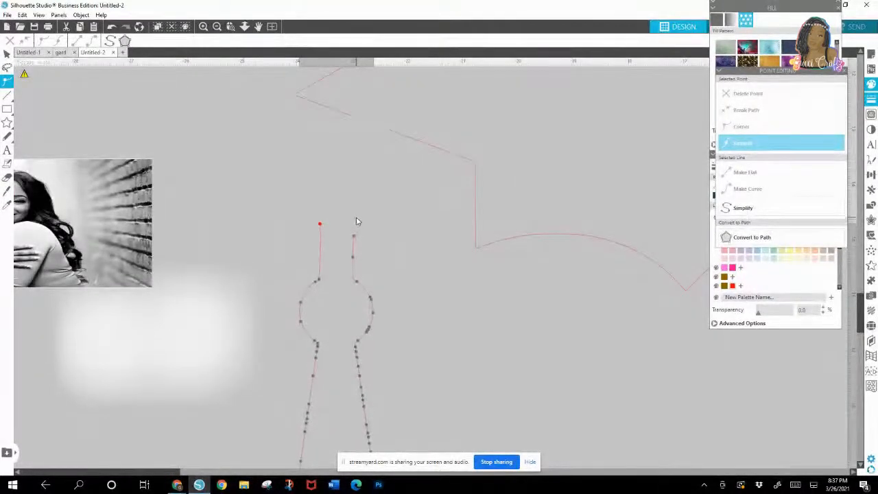
Step: Close the open top of the separated tassel by joining its end points, and move it beside the cap's corner
{"action": "left_click", "coordinate": [353, 237]}
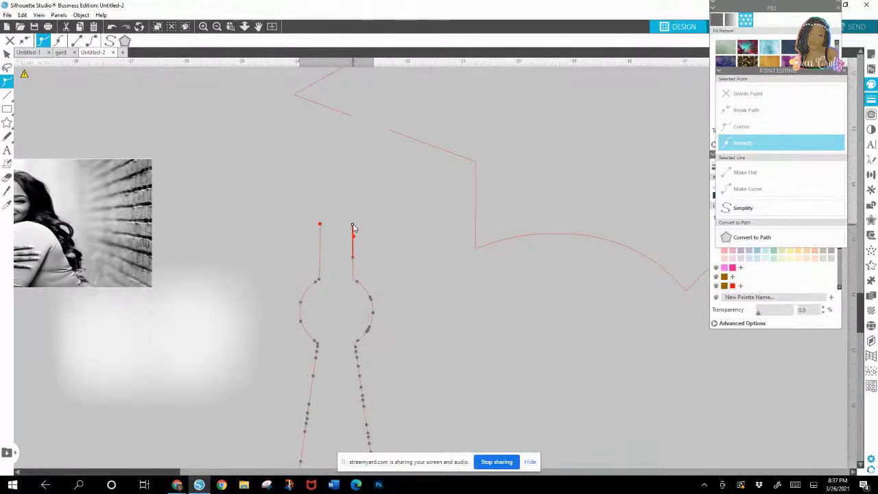
{"action": "left_click", "coordinate": [320, 225]}
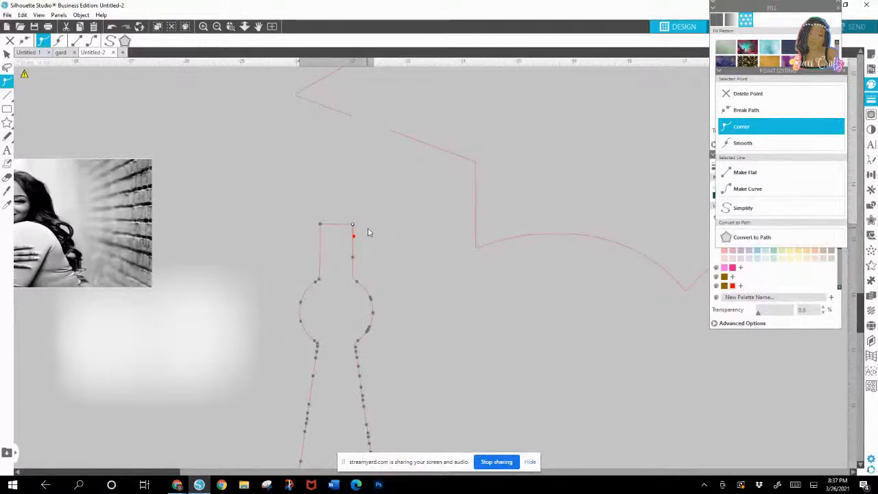
{"action": "left_click", "coordinate": [353, 229]}
{"action": "left_click", "coordinate": [355, 233]}
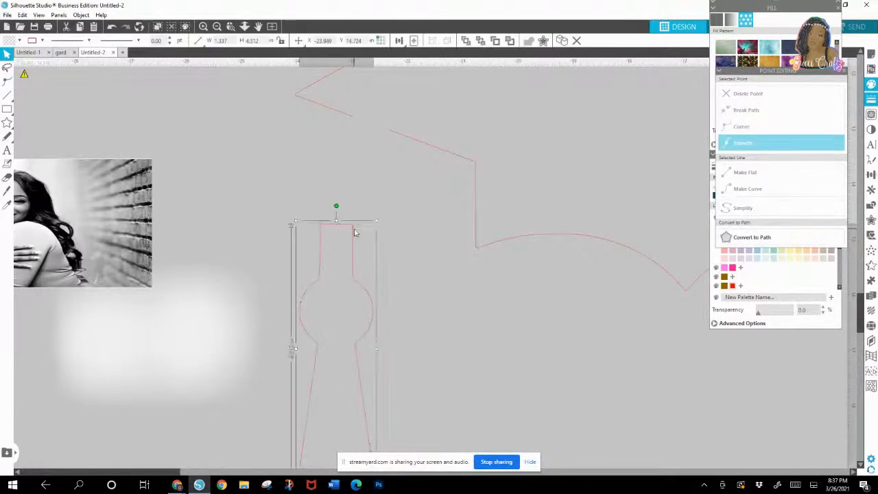
{"action": "left_click_drag", "start_coordinate": [354, 231], "coordinate": [289, 106]}
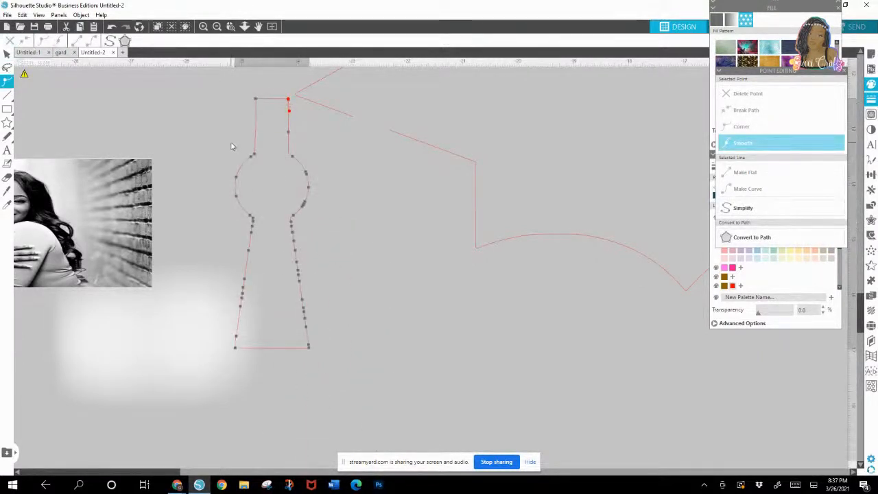
{"action": "left_click", "coordinate": [595, 135]}
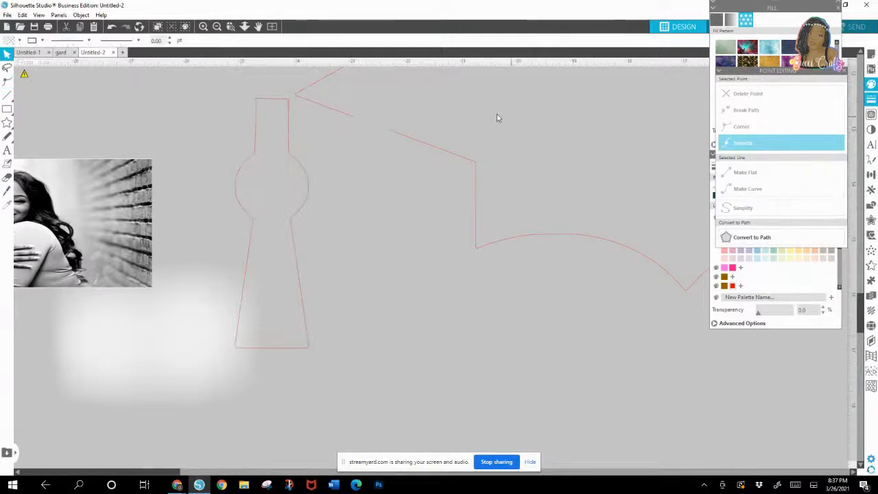
Step: Edit the points at the tassel's upper right corner to tidy the overlapping line there
{"action": "double_click", "coordinate": [291, 109]}
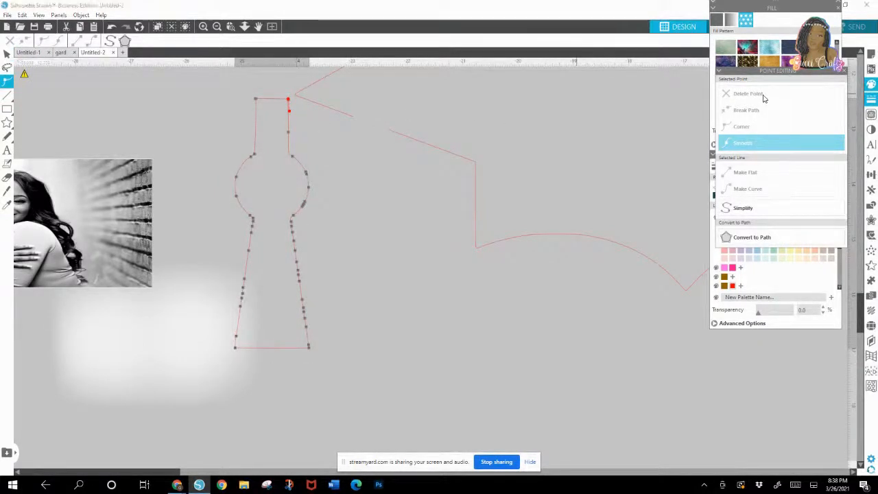
{"action": "left_click", "coordinate": [289, 104]}
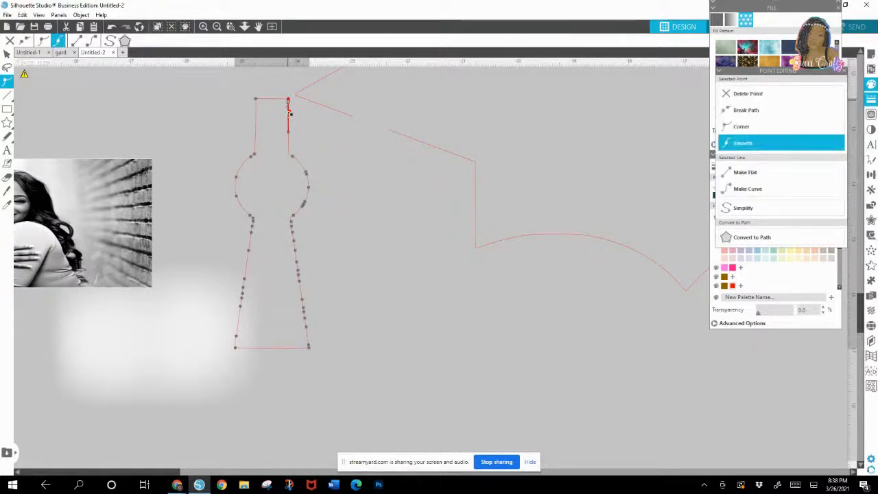
{"action": "left_click", "coordinate": [330, 178]}
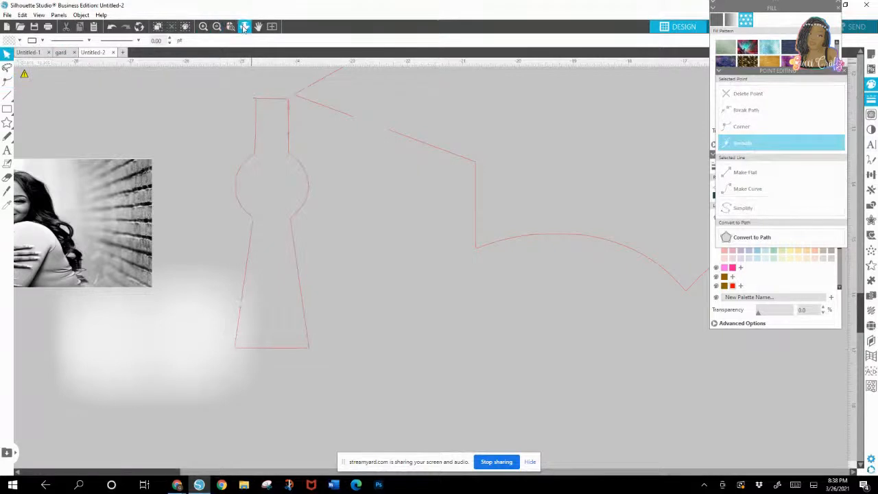
{"action": "left_click_drag", "start_coordinate": [256, 93], "coordinate": [314, 174]}
{"action": "left_click_drag", "start_coordinate": [434, 109], "coordinate": [422, 154]}
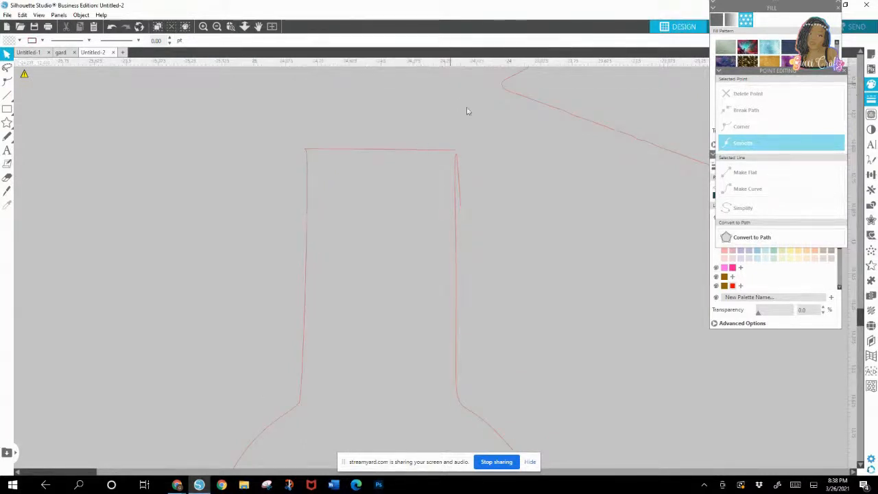
{"action": "double_click", "coordinate": [457, 160]}
{"action": "left_click", "coordinate": [456, 155]}
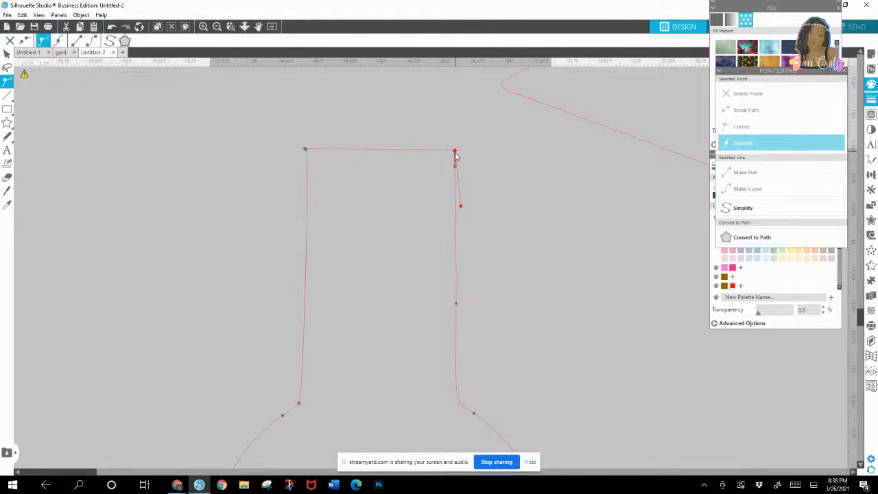
{"action": "left_click", "coordinate": [472, 168]}
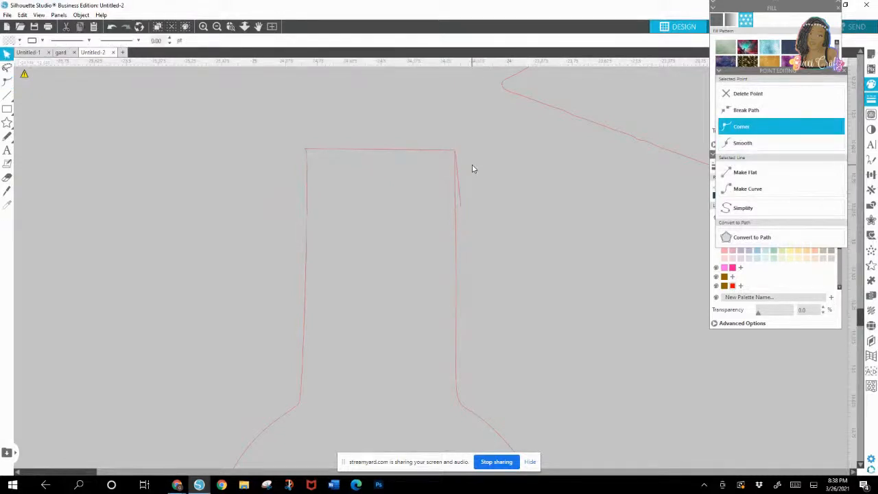
Step: Delete the stray point hanging off the tassel's upper right corner
{"action": "double_click", "coordinate": [456, 157]}
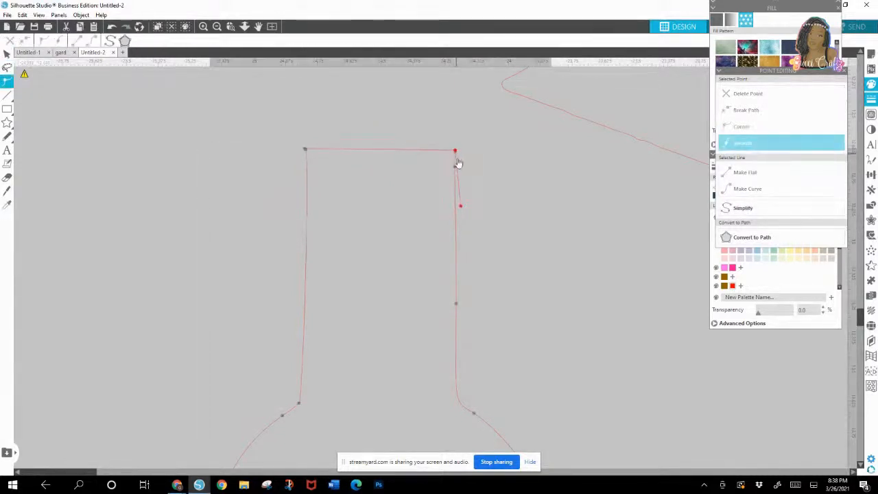
{"action": "left_click", "coordinate": [457, 155]}
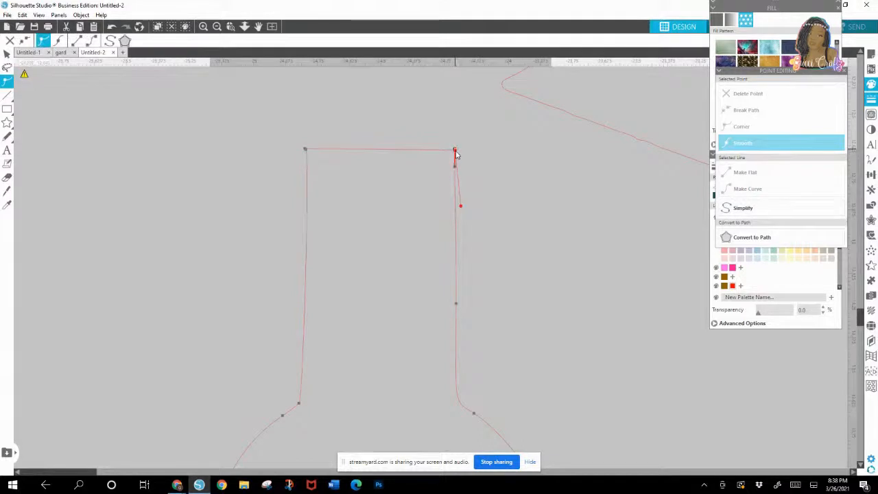
{"action": "left_click", "coordinate": [469, 153]}
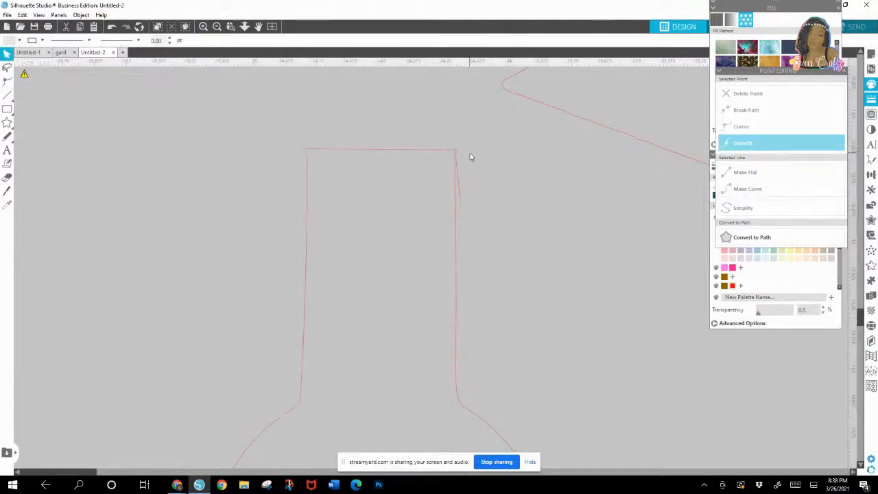
{"action": "double_click", "coordinate": [462, 199]}
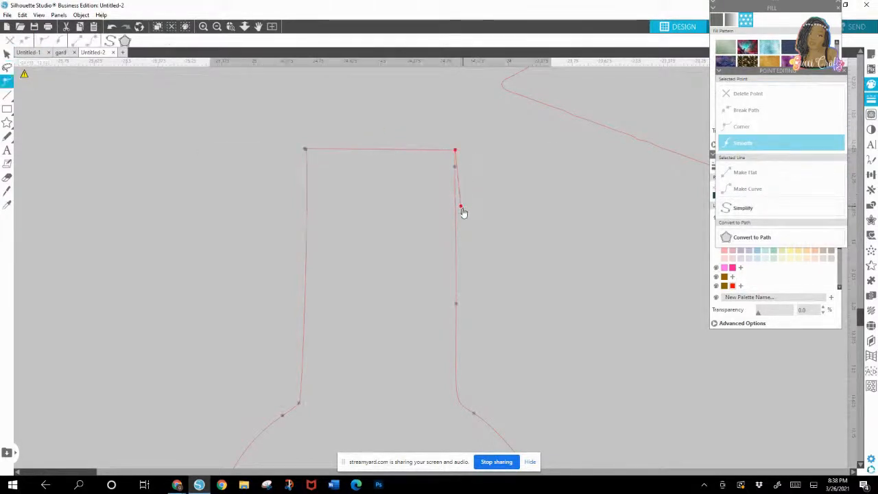
{"action": "left_click", "coordinate": [461, 207]}
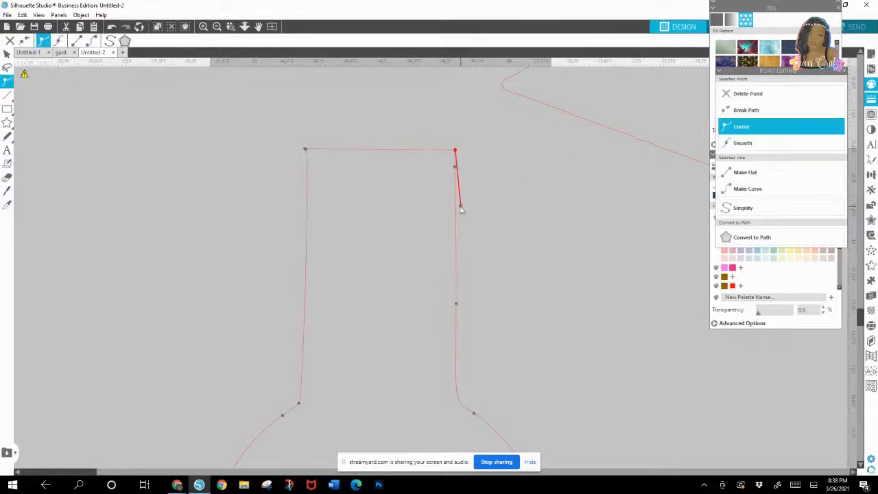
{"action": "left_click", "coordinate": [764, 92]}
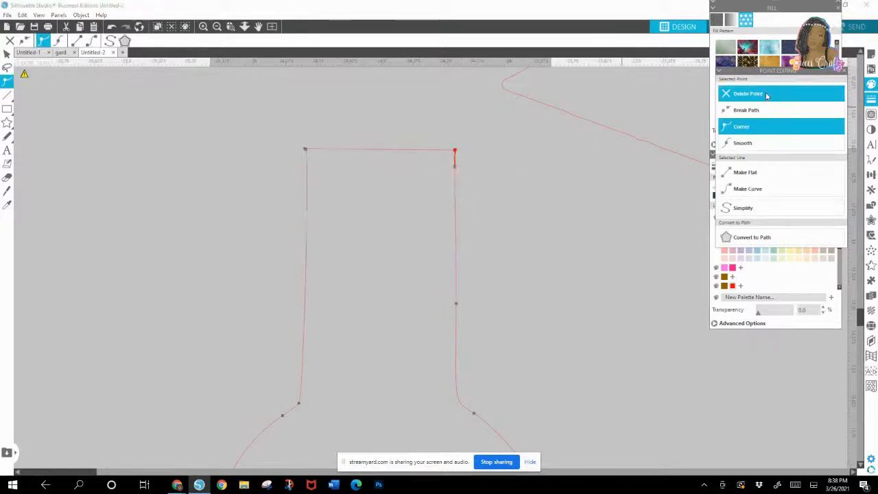
{"action": "left_click", "coordinate": [600, 185]}
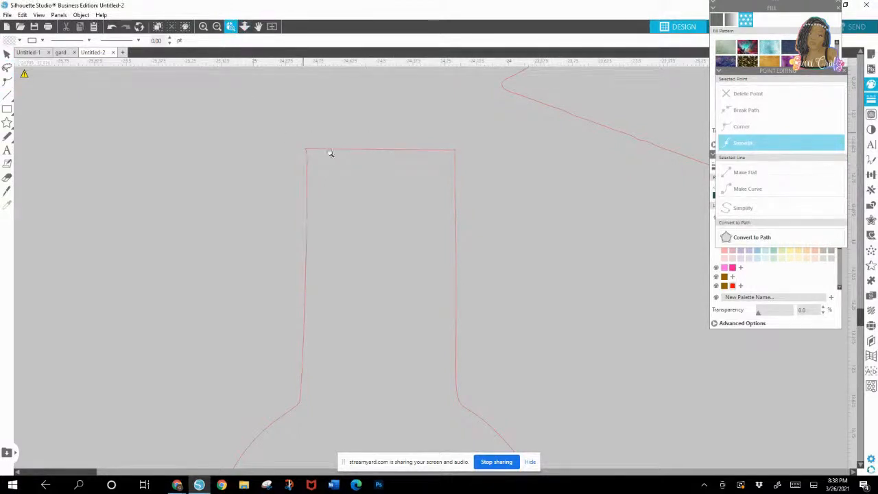
Step: Check the tassel's top corners up close and shift the tassel farther from the cap
{"action": "left_click_drag", "start_coordinate": [329, 153], "coordinate": [455, 247]}
{"action": "left_click_drag", "start_coordinate": [527, 116], "coordinate": [253, 168]}
{"action": "left_click_drag", "start_coordinate": [315, 172], "coordinate": [323, 200]}
{"action": "left_click", "coordinate": [755, 52]}
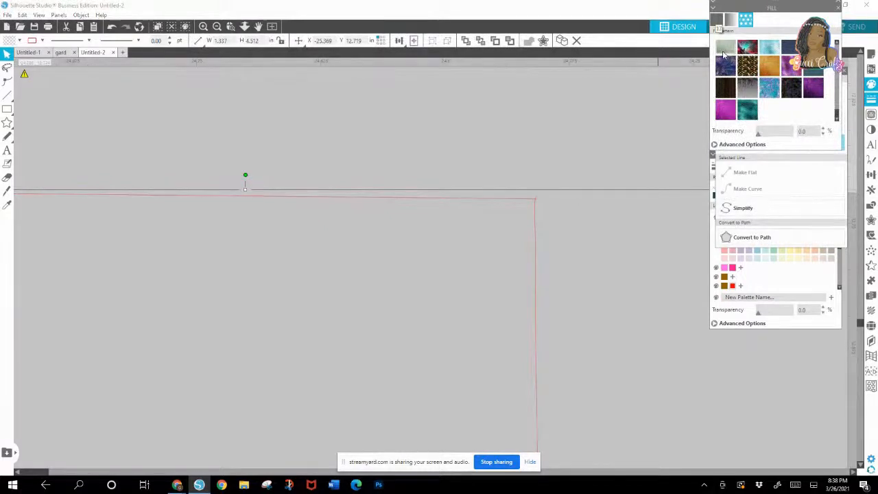
{"action": "left_click_drag", "start_coordinate": [491, 205], "coordinate": [614, 170]}
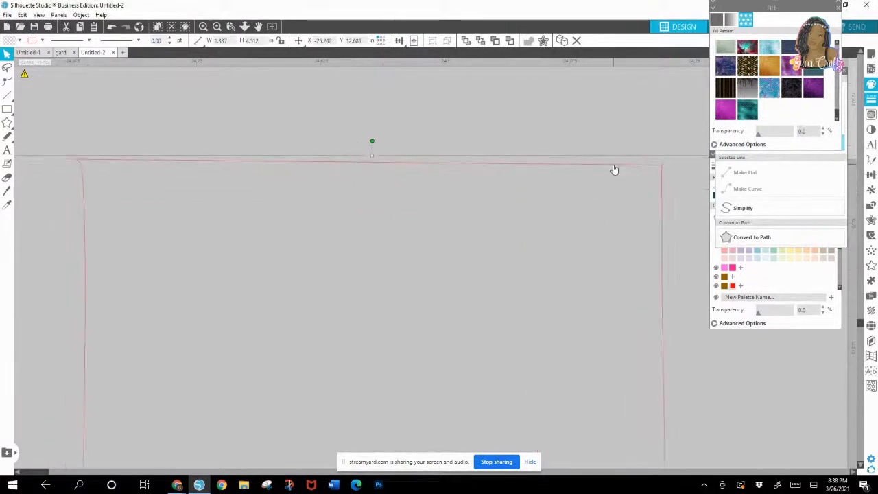
{"action": "left_click", "coordinate": [217, 26]}
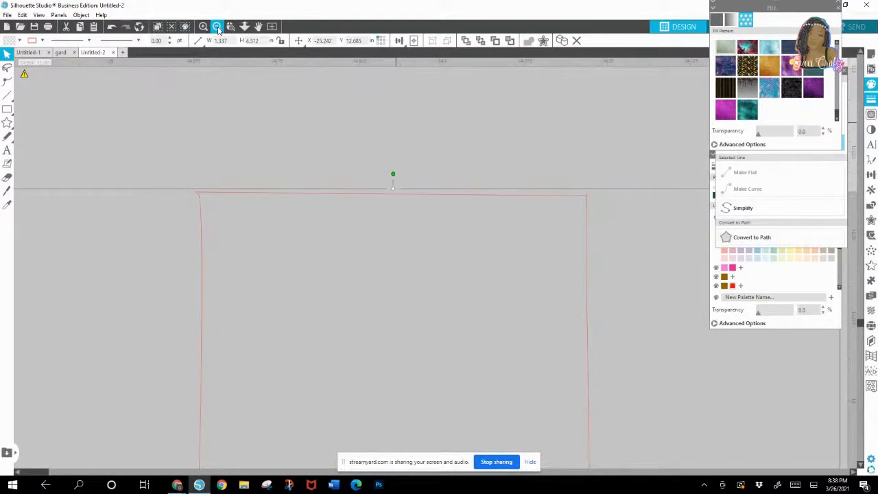
{"action": "left_click", "coordinate": [216, 26]}
{"action": "left_click", "coordinate": [217, 26]}
{"action": "left_click", "coordinate": [217, 26]}
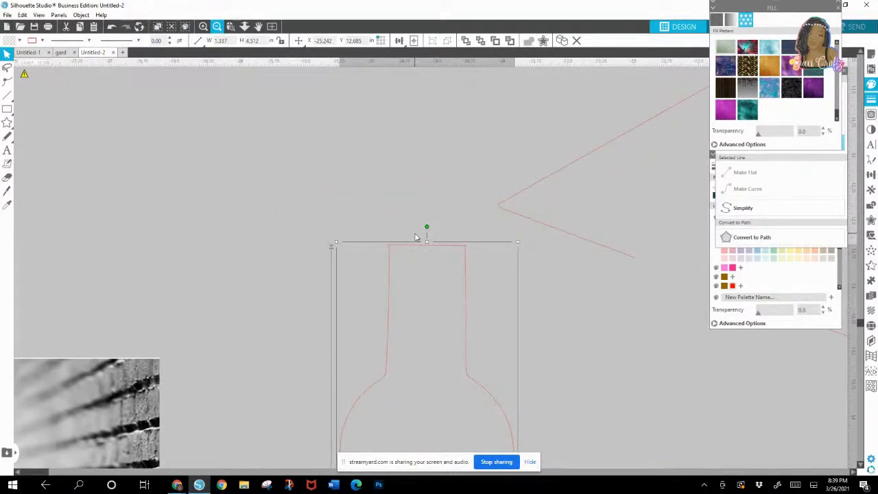
{"action": "left_click_drag", "start_coordinate": [392, 251], "coordinate": [315, 160]}
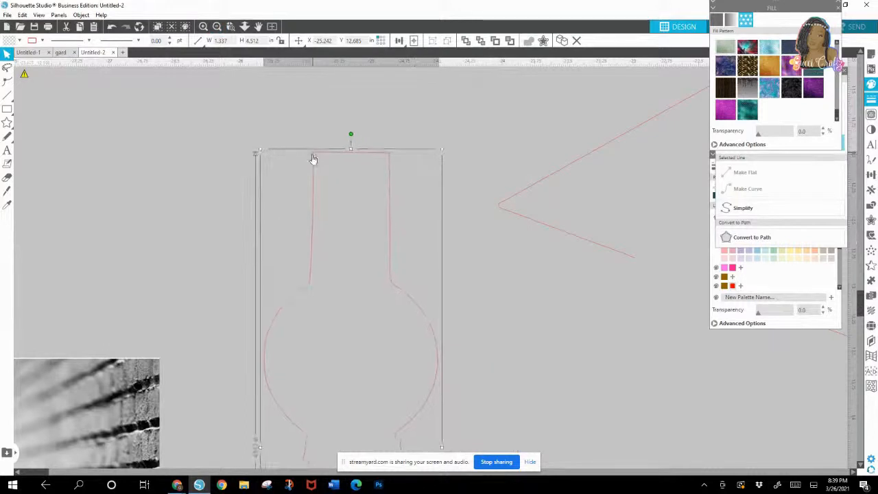
Step: Delete the cut cap and tassel pieces, and place the intact cap outline copy above the photo
{"action": "left_click", "coordinate": [413, 281]}
{"action": "key", "text": "ctrl+a"}
{"action": "key", "text": "Delete"}
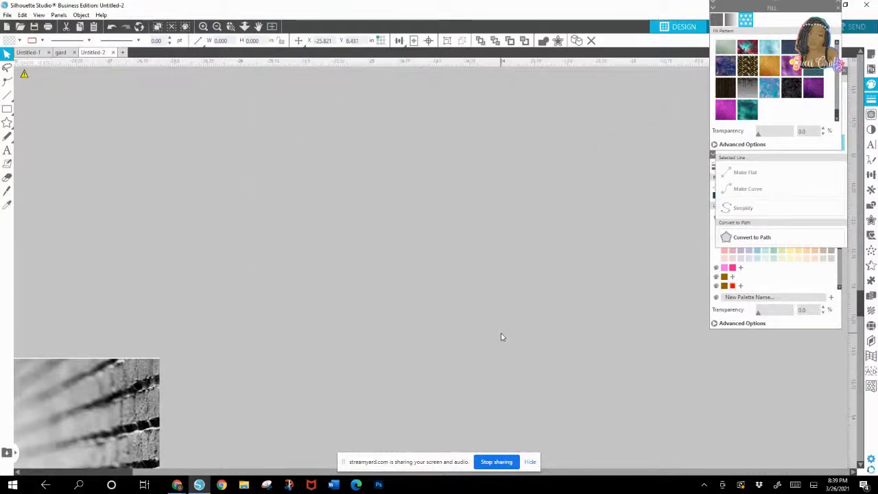
{"action": "left_click", "coordinate": [217, 28]}
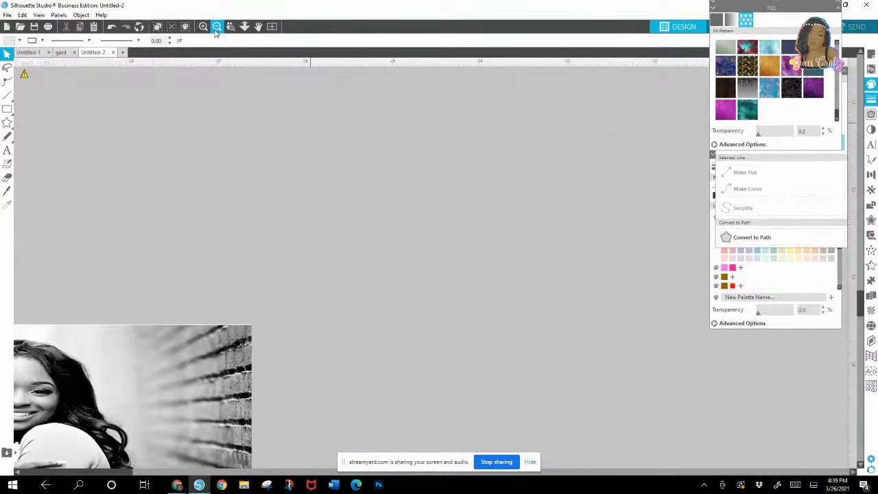
{"action": "left_click_drag", "start_coordinate": [570, 273], "coordinate": [249, 186]}
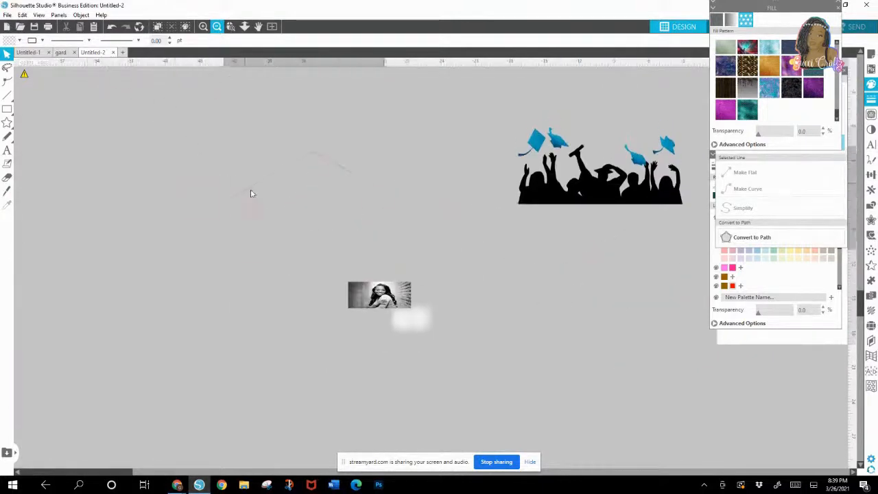
Step: Fill the intact cap outline, tassel included, with the blue glitter pattern
{"action": "left_click", "coordinate": [837, 41]}
{"action": "left_click", "coordinate": [837, 43]}
{"action": "left_click", "coordinate": [837, 44]}
{"action": "left_click", "coordinate": [837, 43]}
{"action": "left_click", "coordinate": [836, 44]}
{"action": "left_click", "coordinate": [837, 44]}
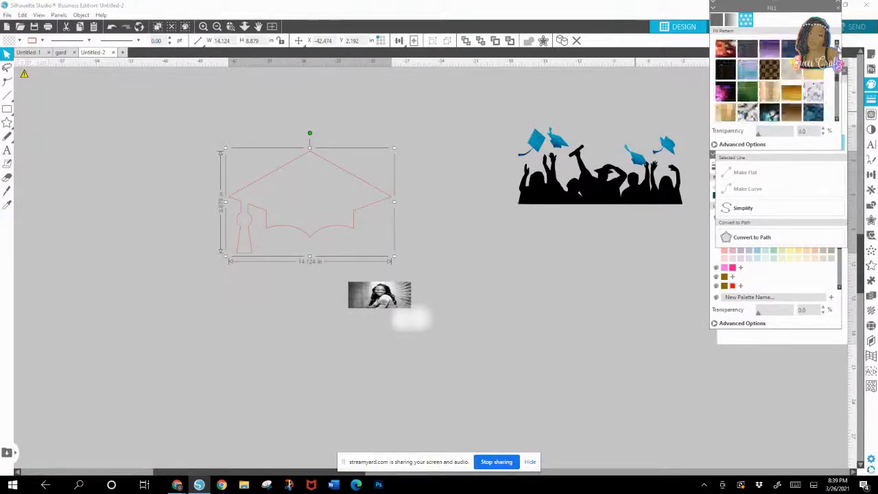
{"action": "left_click_drag", "start_coordinate": [837, 48], "coordinate": [836, 116]}
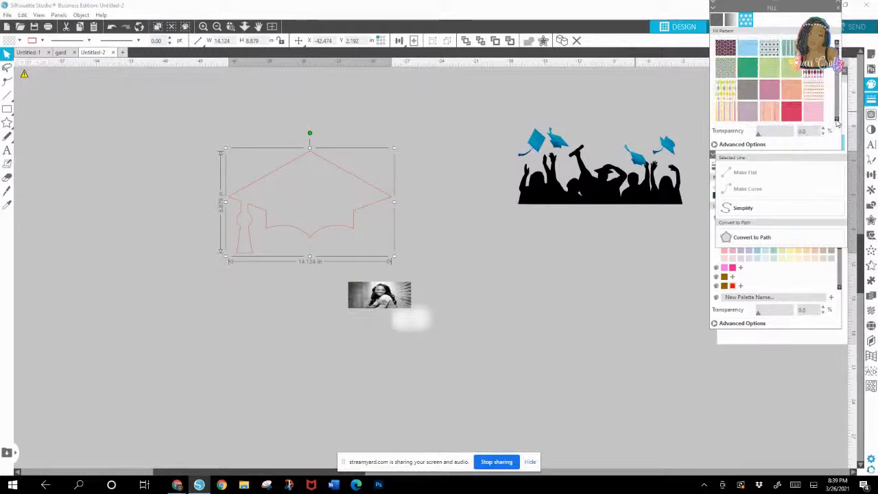
{"action": "left_click", "coordinate": [837, 120]}
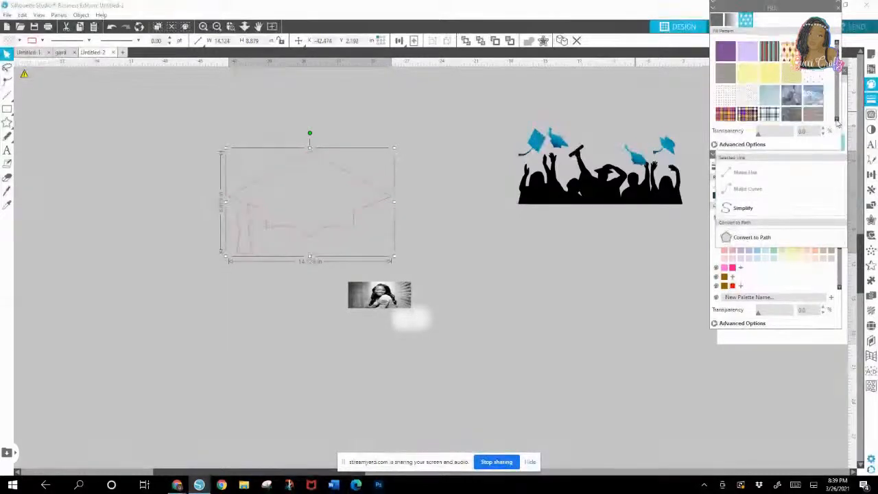
{"action": "left_click", "coordinate": [837, 121]}
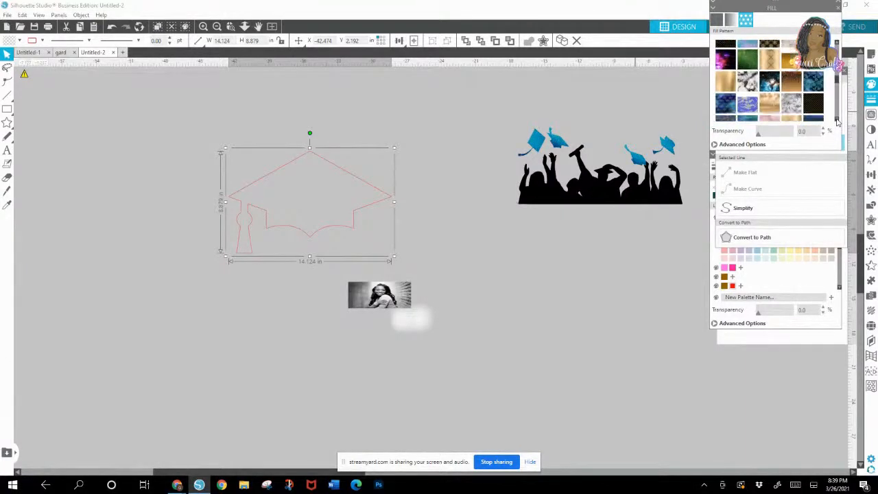
{"action": "left_click", "coordinate": [837, 122]}
{"action": "left_click", "coordinate": [836, 121]}
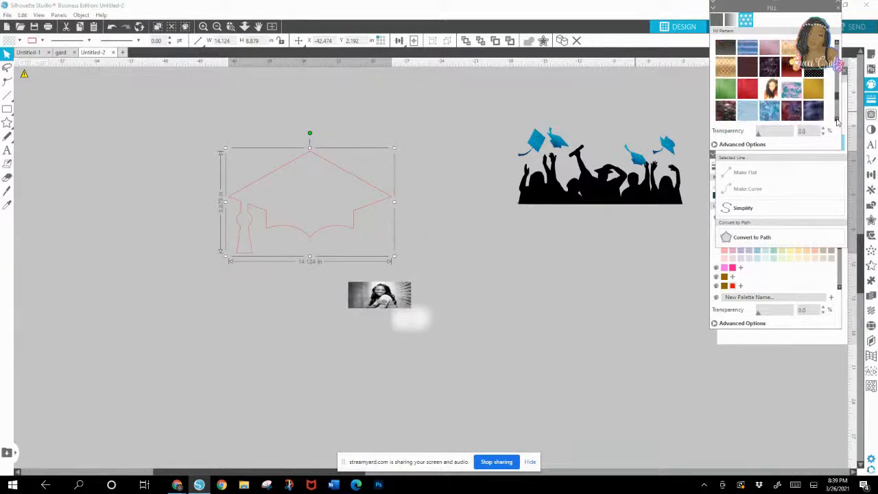
{"action": "left_click", "coordinate": [837, 122]}
{"action": "left_click", "coordinate": [836, 122]}
{"action": "left_click", "coordinate": [836, 121]}
{"action": "left_click", "coordinate": [836, 121]}
{"action": "left_click", "coordinate": [752, 104]}
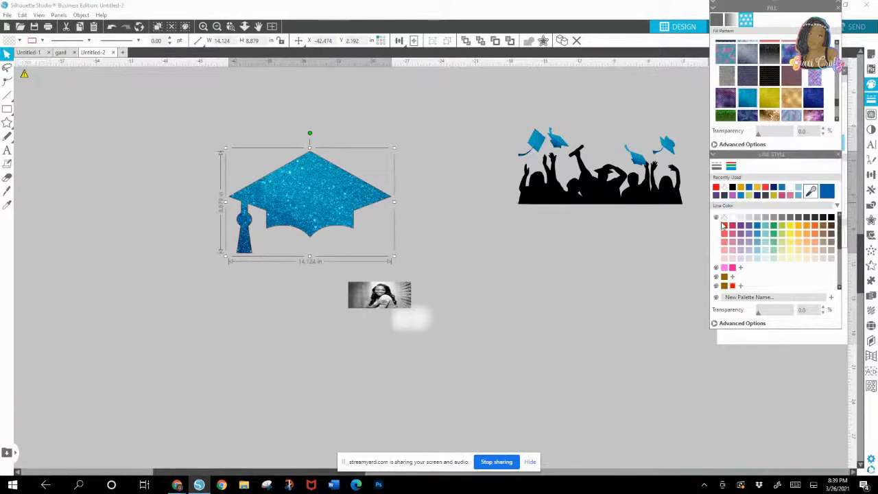
Step: Duplicate the blue glitter cap, set the two caps apart, and fill the copy with the dark navy glitter pattern
{"action": "right_click", "coordinate": [327, 199]}
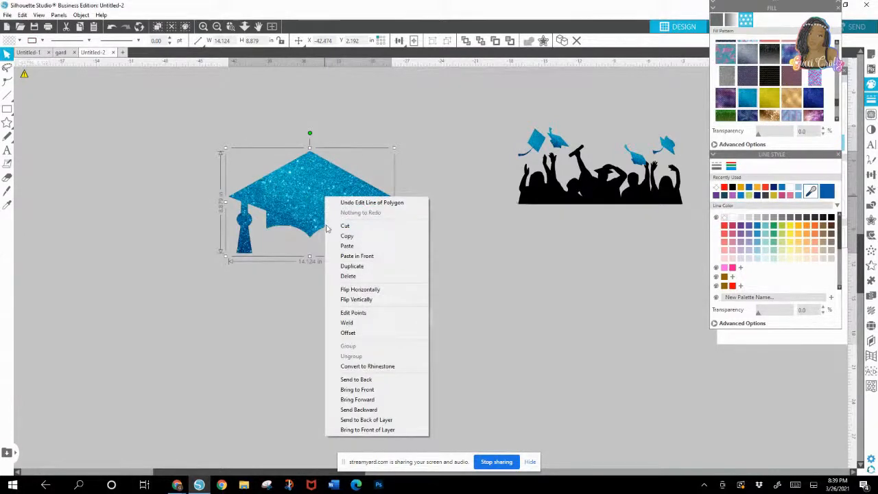
{"action": "left_click", "coordinate": [357, 265]}
{"action": "left_click_drag", "start_coordinate": [317, 201], "coordinate": [161, 215]}
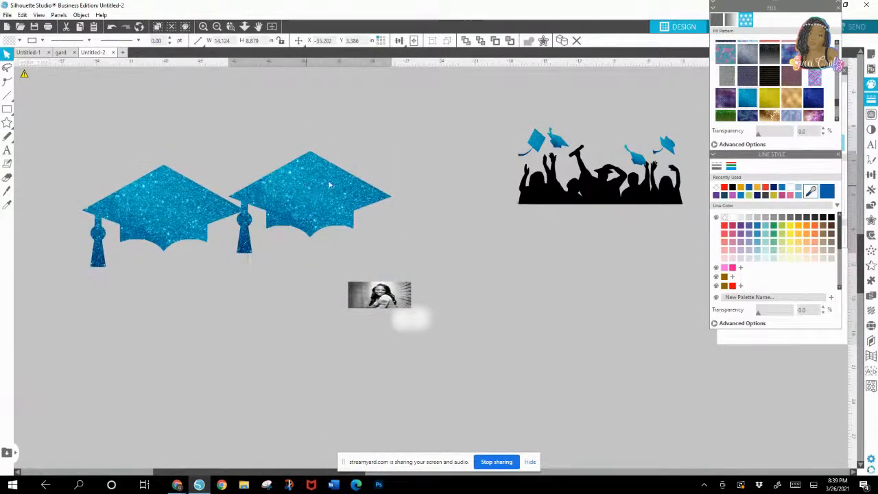
{"action": "left_click_drag", "start_coordinate": [246, 250], "coordinate": [356, 182]}
{"action": "left_click_drag", "start_coordinate": [115, 211], "coordinate": [212, 235]}
{"action": "left_click", "coordinate": [814, 103]}
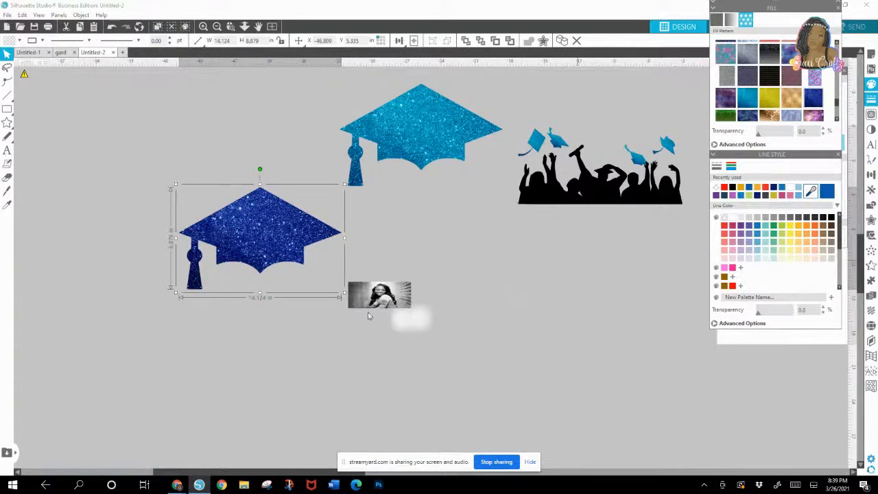
{"action": "left_click", "coordinate": [253, 309]}
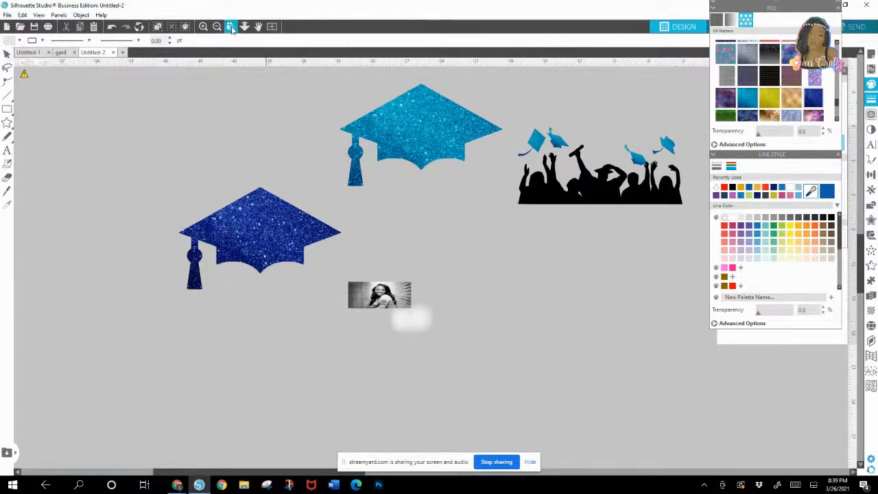
Step: Cut the navy cap with the Knife along the brim's lower edge, across the top of the tassel
{"action": "left_click_drag", "start_coordinate": [151, 184], "coordinate": [283, 292]}
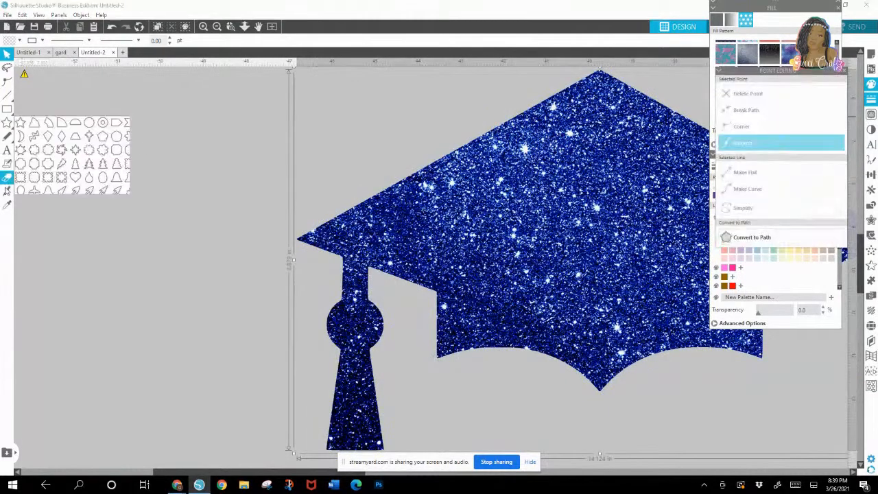
{"action": "left_click", "coordinate": [8, 194]}
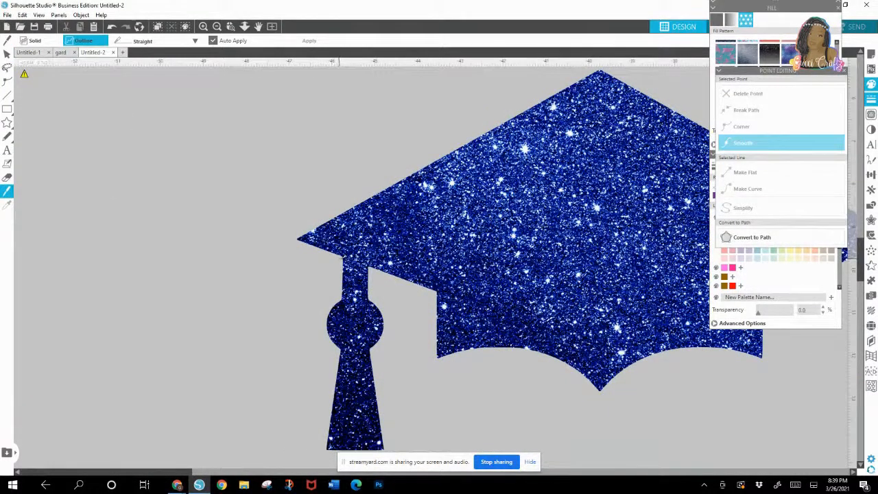
{"action": "left_click_drag", "start_coordinate": [340, 255], "coordinate": [367, 265]}
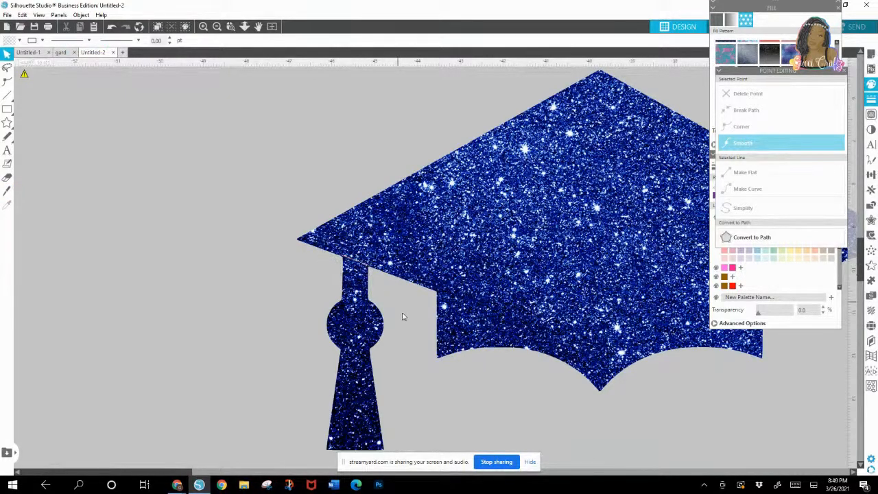
Step: Make a second Knife cut along the seam between the navy brim and the tassel, starting beyond the tassel's left edge
{"action": "left_click_drag", "start_coordinate": [365, 297], "coordinate": [360, 319]}
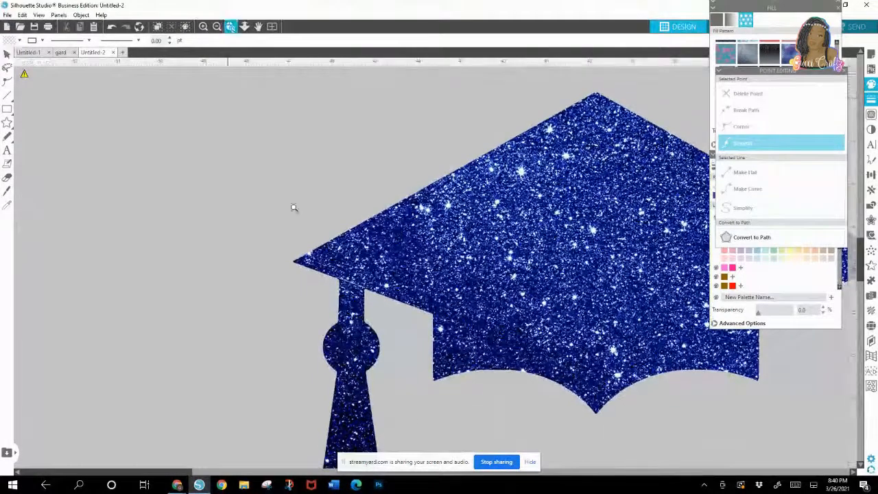
{"action": "scroll", "coordinate": [308, 274], "scroll_direction": "up", "scroll_amount": 6}
{"action": "left_click", "coordinate": [312, 238]}
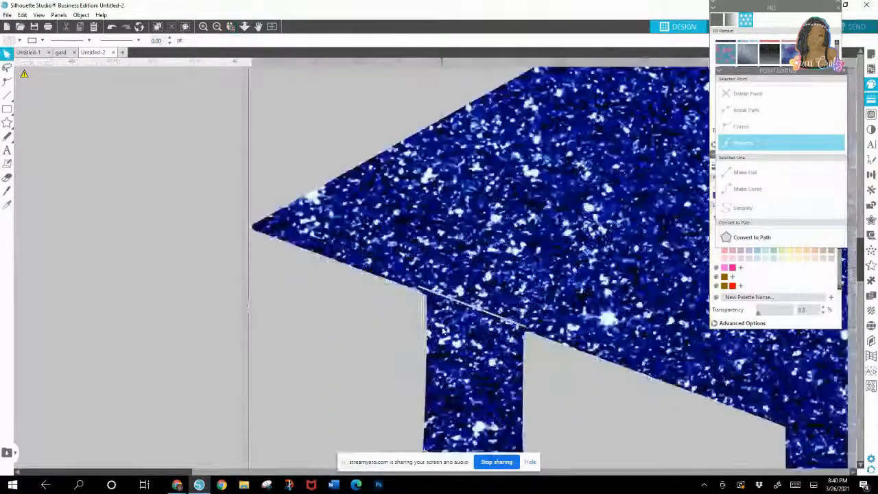
{"action": "left_click", "coordinate": [7, 193]}
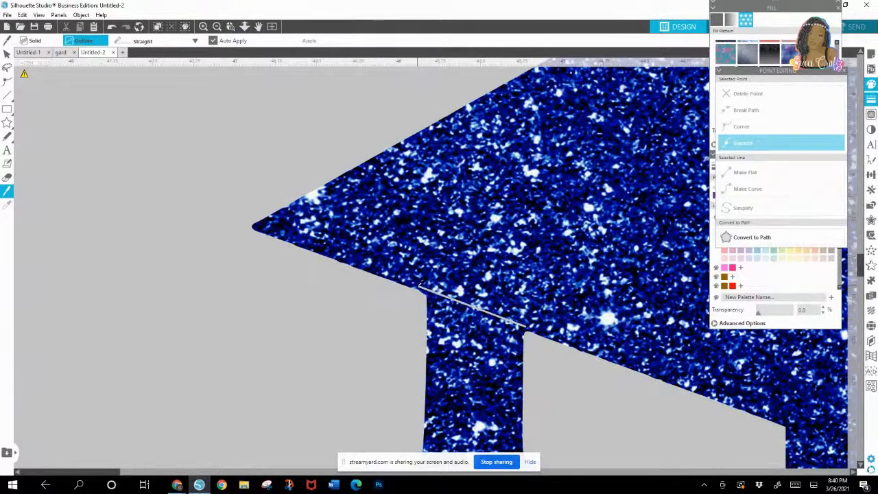
{"action": "mouse_move", "coordinate": [415, 287]}
{"action": "left_mouse_down"}
{"action": "mouse_move", "coordinate": [530, 332]}
{"action": "mouse_move", "coordinate": [462, 387]}
{"action": "mouse_move", "coordinate": [489, 321]}
{"action": "left_mouse_up"}
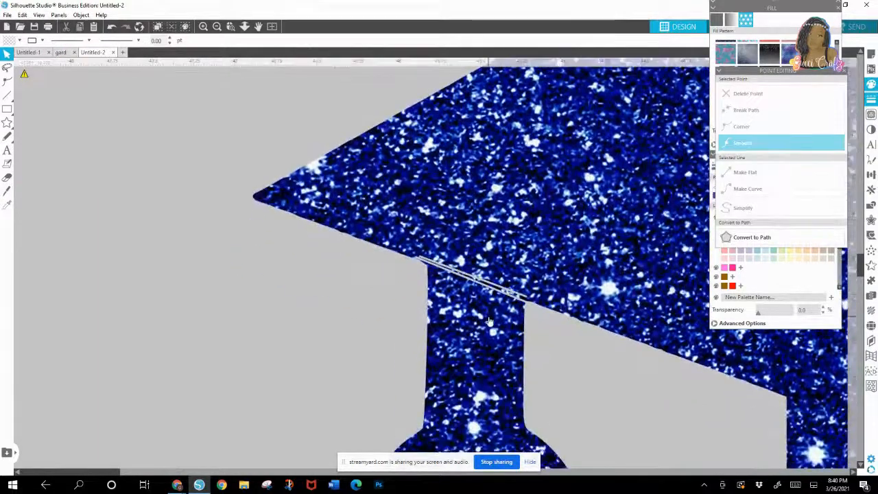
Step: Erase the remaining joint at the left end of the cut and pull the navy tassel away from the cap
{"action": "left_click", "coordinate": [7, 177]}
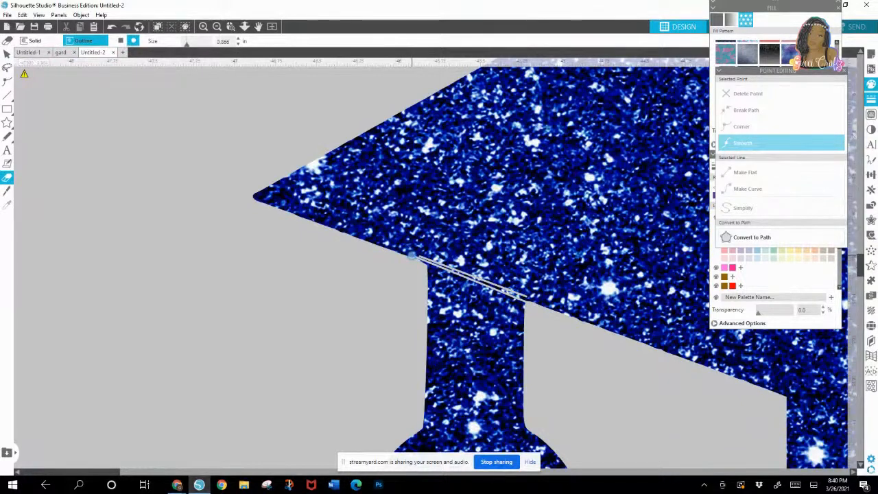
{"action": "key", "text": "v"}
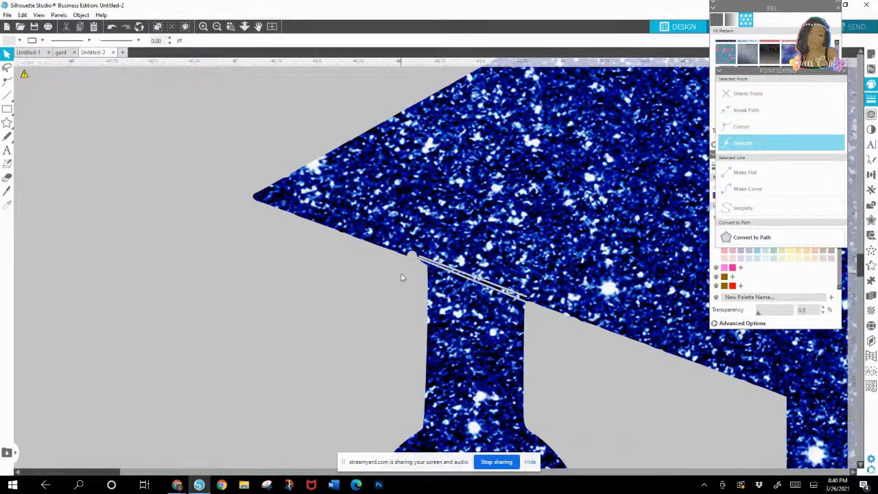
{"action": "left_click_drag", "start_coordinate": [447, 313], "coordinate": [334, 351]}
Step: Clean up the navy tassel's upper left corner with the Eraser and delete the navy cap piece
{"action": "left_click", "coordinate": [6, 177]}
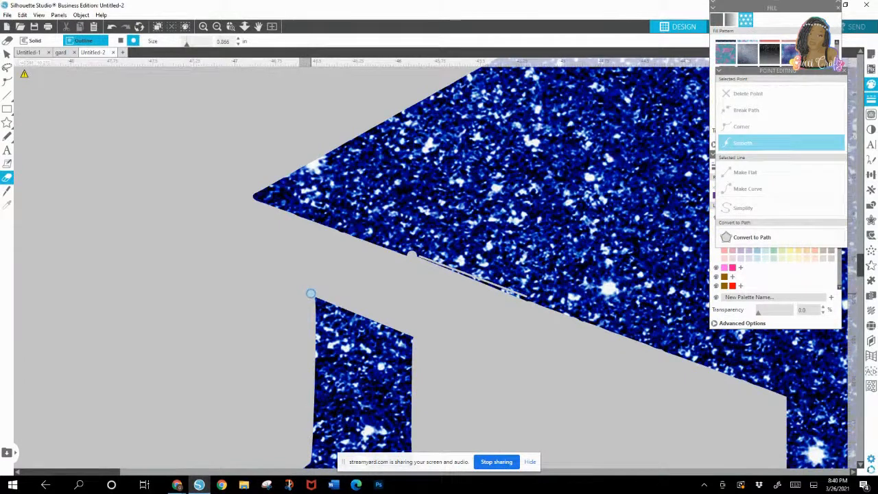
{"action": "left_click", "coordinate": [7, 54]}
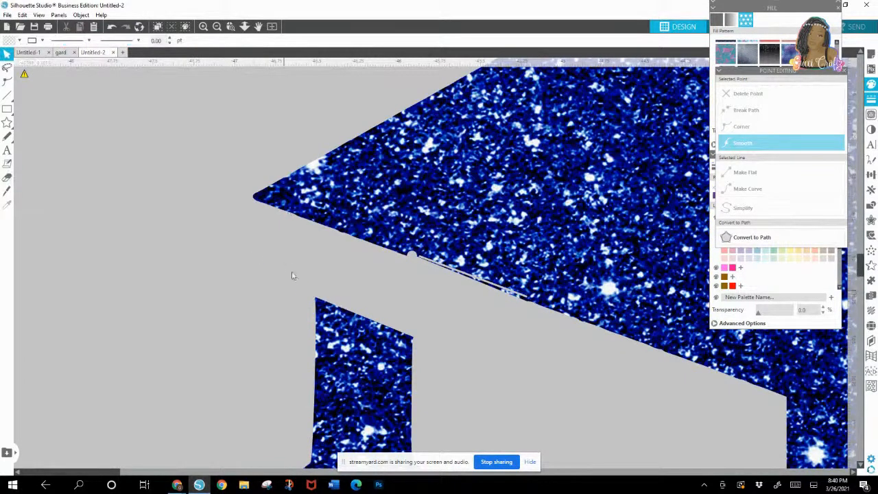
{"action": "left_click", "coordinate": [376, 179]}
{"action": "key", "text": "Delete"}
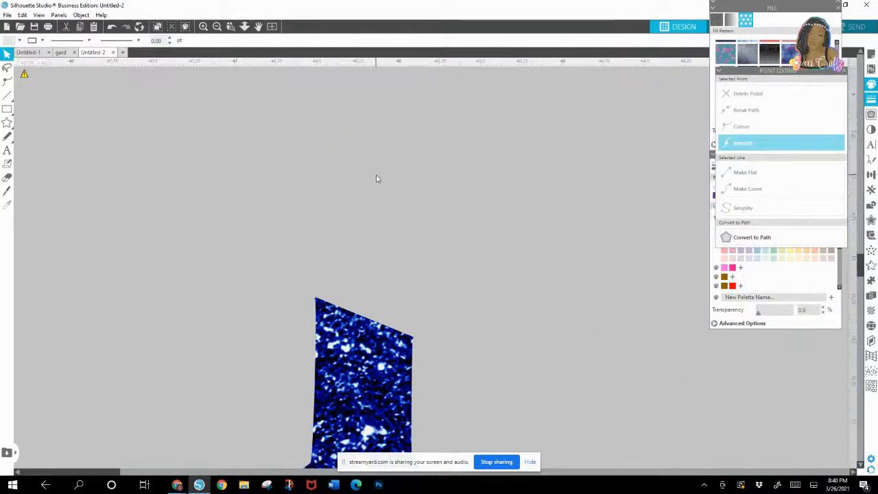
Step: Place the separated navy tassel exactly over the tassel of the light blue glitter cap
{"action": "left_click_drag", "start_coordinate": [429, 258], "coordinate": [522, 88]}
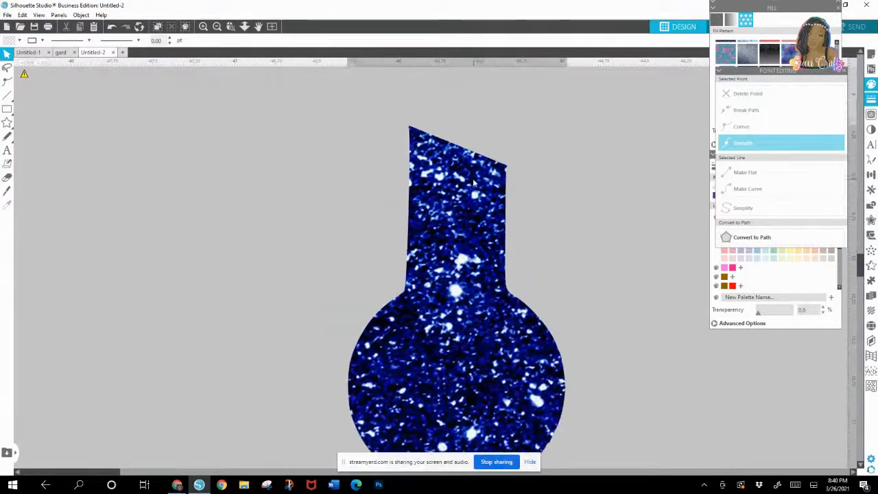
{"action": "left_click", "coordinate": [217, 26]}
{"action": "left_click", "coordinate": [218, 27]}
{"action": "left_click", "coordinate": [219, 29]}
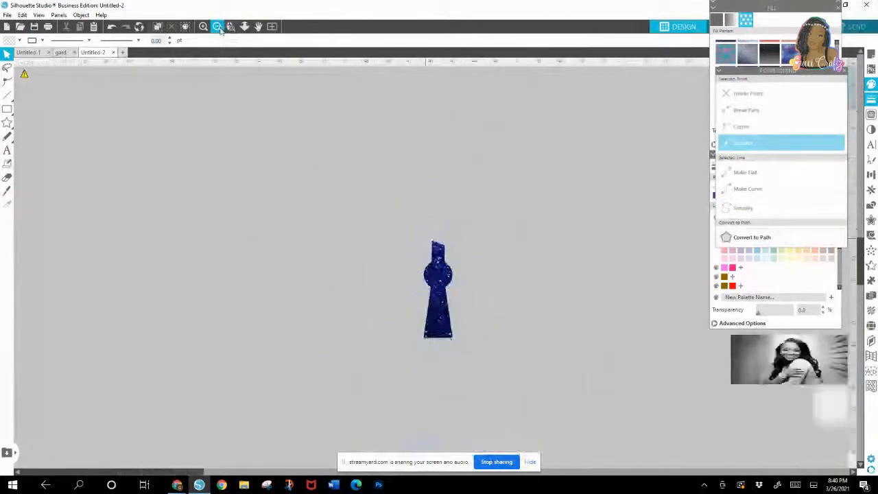
{"action": "left_click", "coordinate": [219, 28]}
{"action": "left_click_drag", "start_coordinate": [681, 122], "coordinate": [450, 181]}
{"action": "left_click", "coordinate": [423, 248]}
{"action": "left_click_drag", "start_coordinate": [440, 279], "coordinate": [413, 219]}
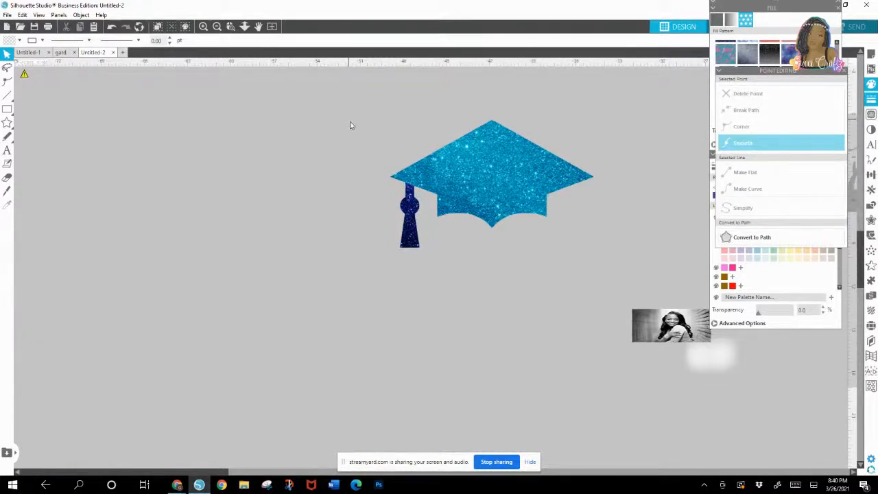
Step: Apply Subtract All to the light blue cap and navy tassel, and move the navy tassel down below the cap
{"action": "left_click_drag", "start_coordinate": [350, 119], "coordinate": [513, 292]}
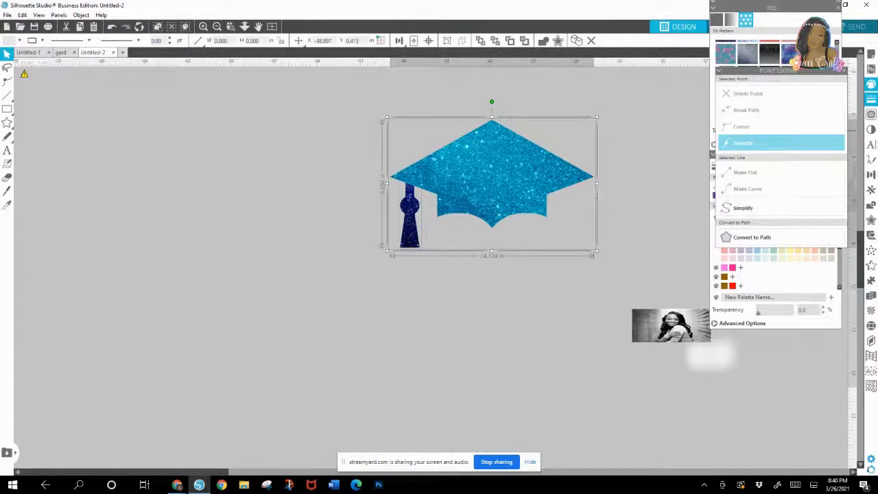
{"action": "left_click", "coordinate": [844, 71]}
{"action": "left_click", "coordinate": [875, 179]}
{"action": "left_click", "coordinate": [873, 192]}
{"action": "left_click", "coordinate": [873, 208]}
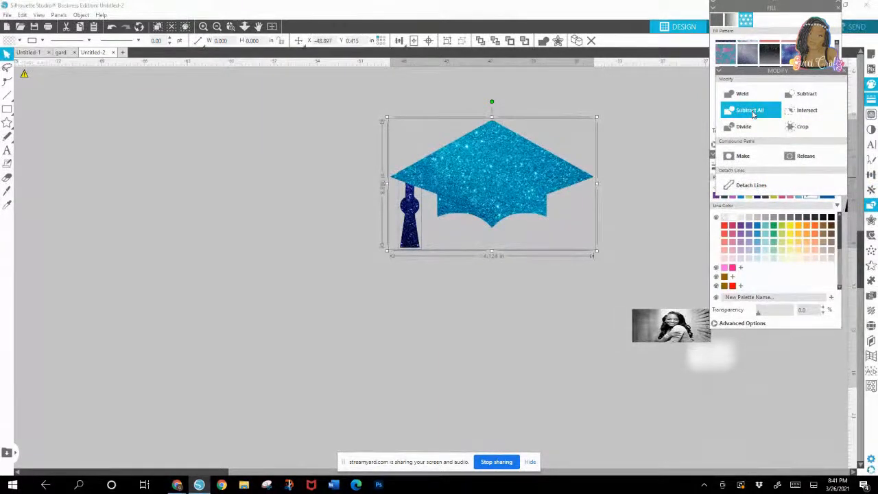
{"action": "left_click", "coordinate": [533, 272]}
{"action": "left_click_drag", "start_coordinate": [406, 224], "coordinate": [409, 302]}
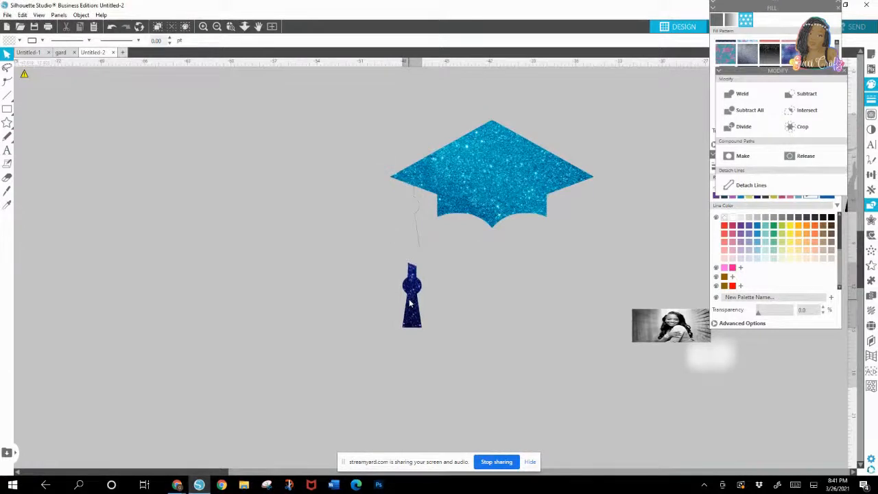
Step: Erase the thin leftover slivers of the old tassel beneath the light blue cap's brim
{"action": "left_click", "coordinate": [345, 264]}
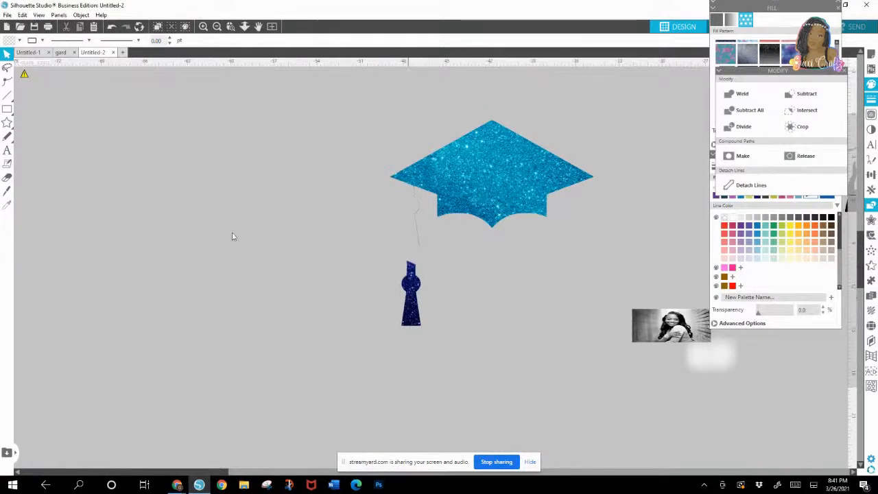
{"action": "left_click", "coordinate": [7, 177]}
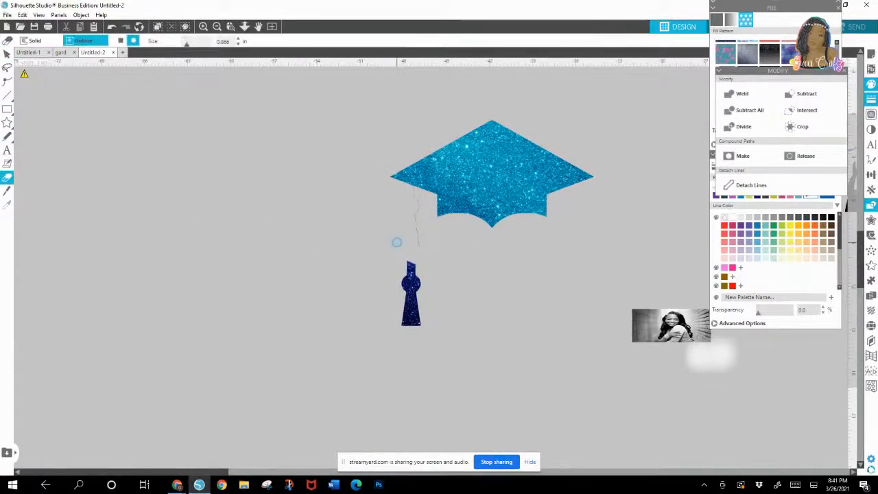
{"action": "left_click_drag", "start_coordinate": [416, 251], "coordinate": [417, 208]}
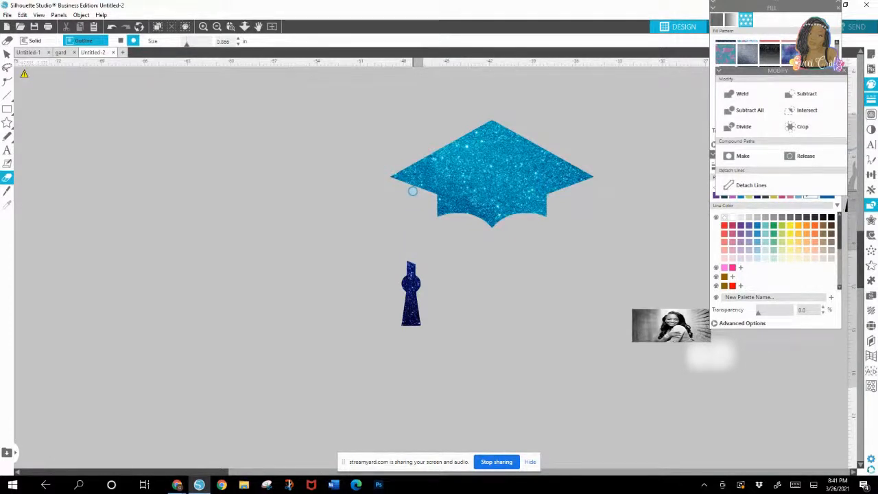
Step: Move the navy tassel up beneath the light blue cap's brim and group the tassel with the cap
{"action": "left_click", "coordinate": [264, 314]}
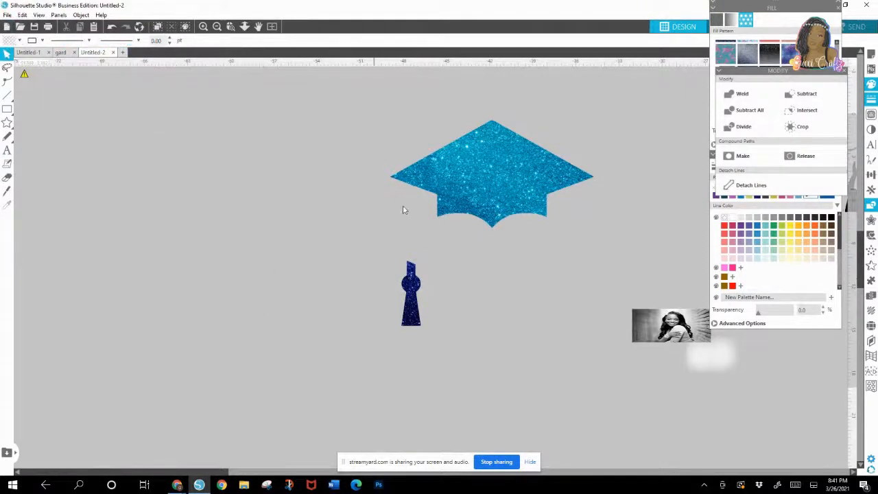
{"action": "left_click_drag", "start_coordinate": [417, 301], "coordinate": [420, 225]}
{"action": "left_click", "coordinate": [464, 269]}
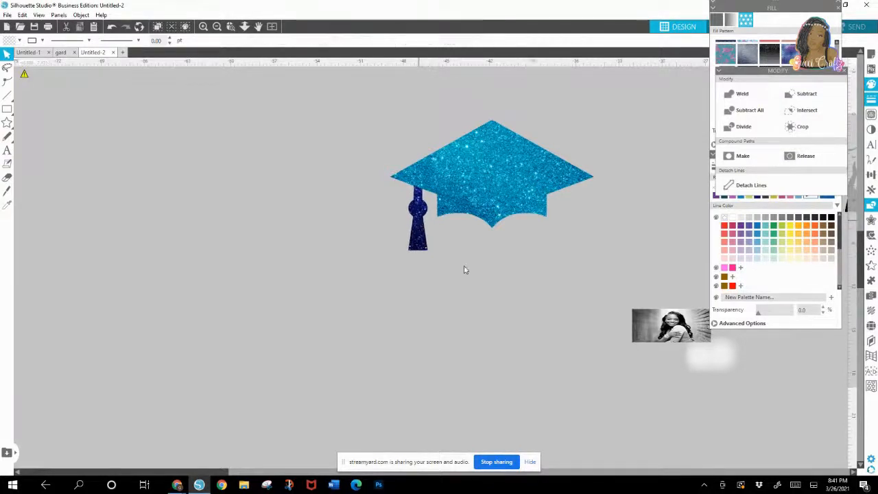
{"action": "left_click_drag", "start_coordinate": [366, 171], "coordinate": [559, 290]}
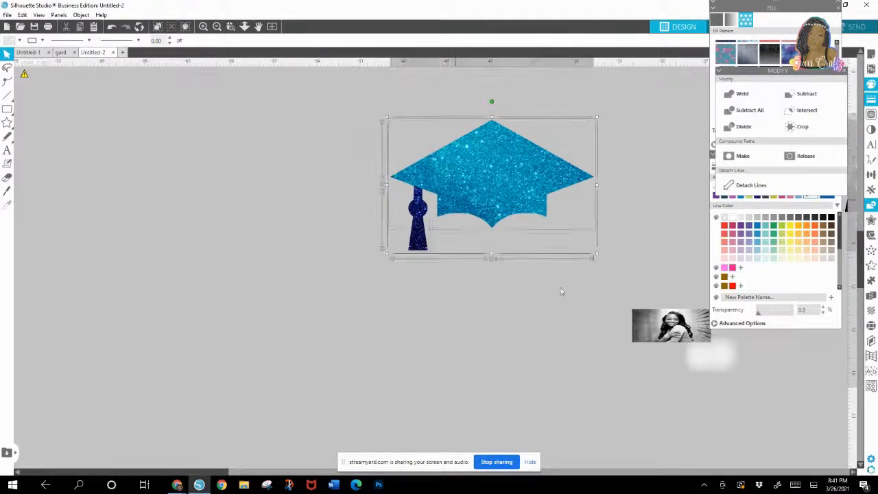
{"action": "right_click", "coordinate": [510, 170]}
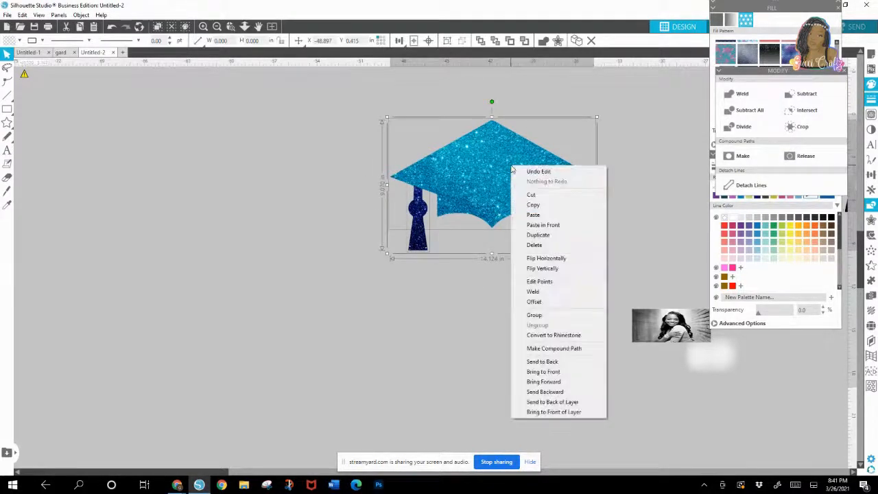
{"action": "left_click", "coordinate": [534, 315]}
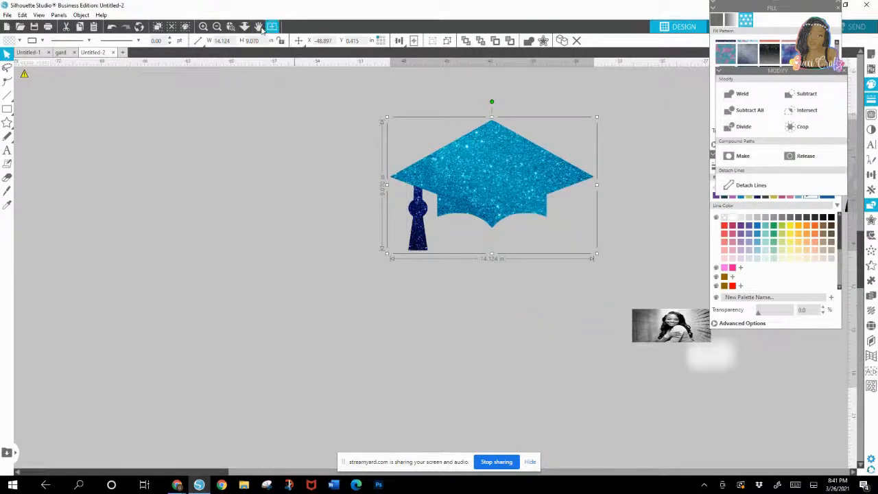
Step: Move the crowd silhouette to the left of the tasseled cap and enlarge it to about 51 in wide
{"action": "left_click", "coordinate": [216, 27]}
{"action": "left_click", "coordinate": [217, 28]}
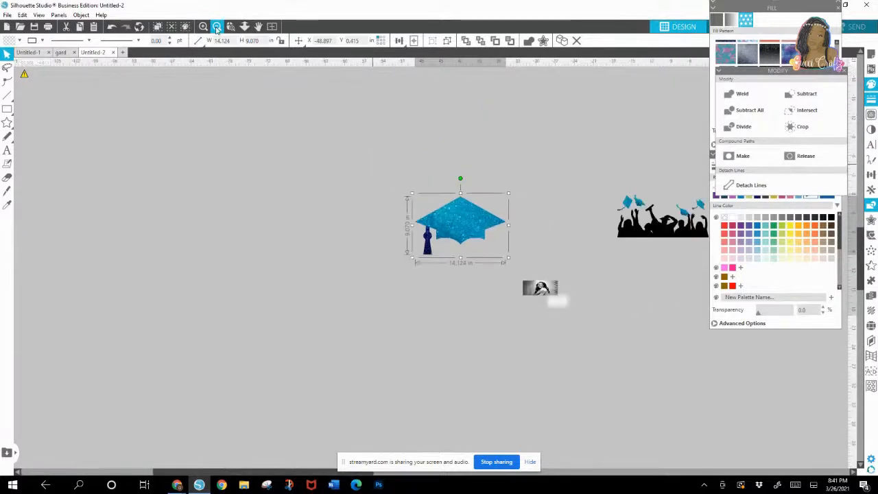
{"action": "left_click", "coordinate": [217, 27]}
{"action": "left_click_drag", "start_coordinate": [588, 238], "coordinate": [414, 281]}
{"action": "left_click_drag", "start_coordinate": [339, 257], "coordinate": [245, 279]}
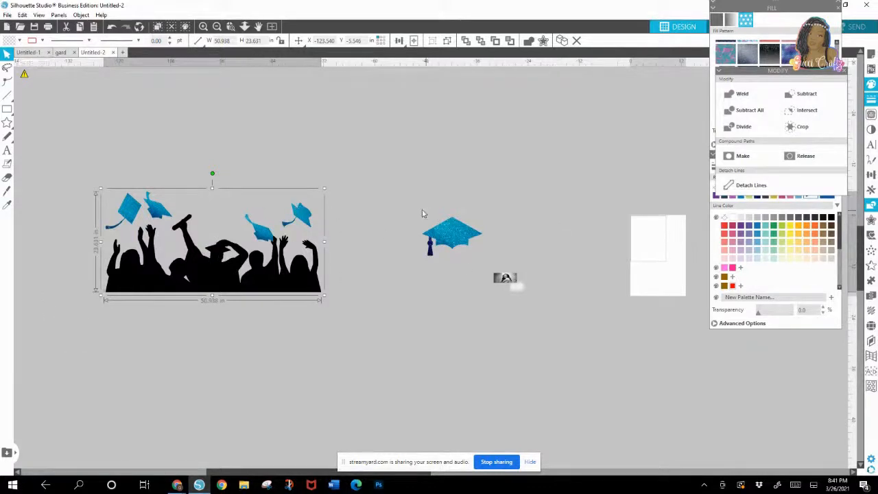
Step: Move the tasseled cap above the crowd silhouette and enlarge it to about twice its size
{"action": "left_click_drag", "start_coordinate": [461, 247], "coordinate": [293, 153]}
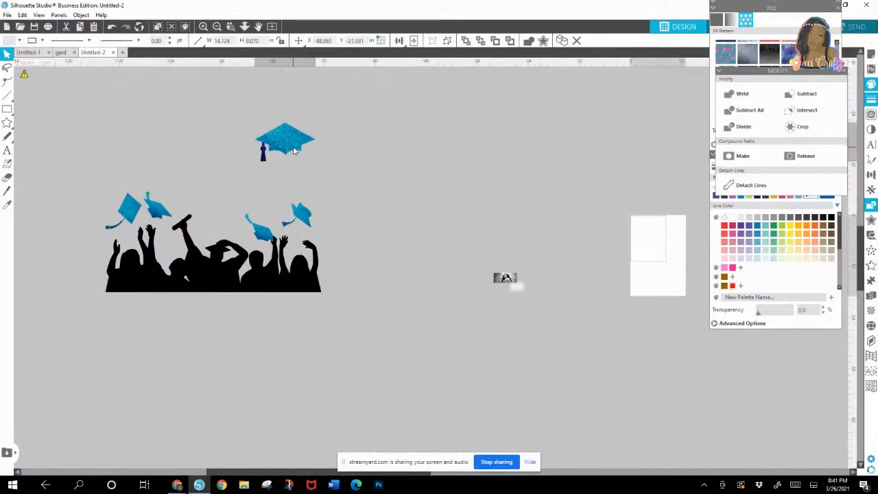
{"action": "left_click_drag", "start_coordinate": [318, 164], "coordinate": [374, 205]}
{"action": "left_click_drag", "start_coordinate": [316, 168], "coordinate": [254, 163]}
Step: Arrange the large cap to the left of the crowd silhouette, leaving empty space below the crowd
{"action": "left_click_drag", "start_coordinate": [152, 282], "coordinate": [152, 299]}
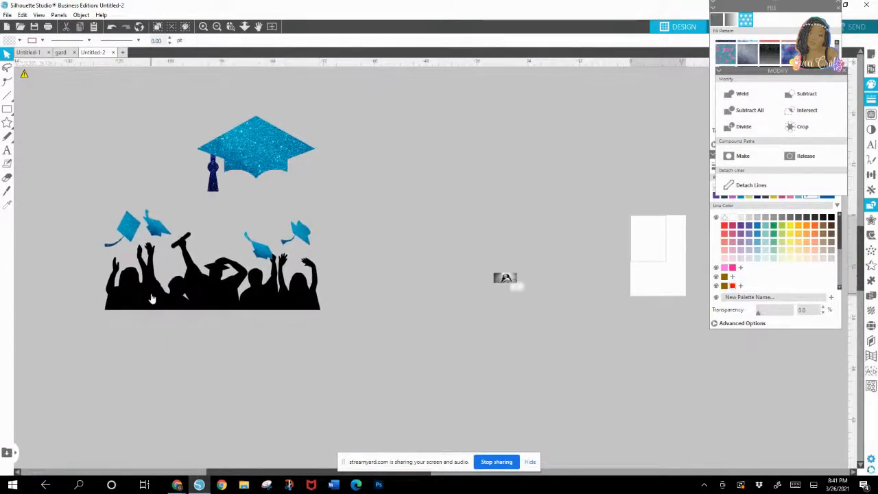
{"action": "left_click_drag", "start_coordinate": [114, 307], "coordinate": [233, 277]}
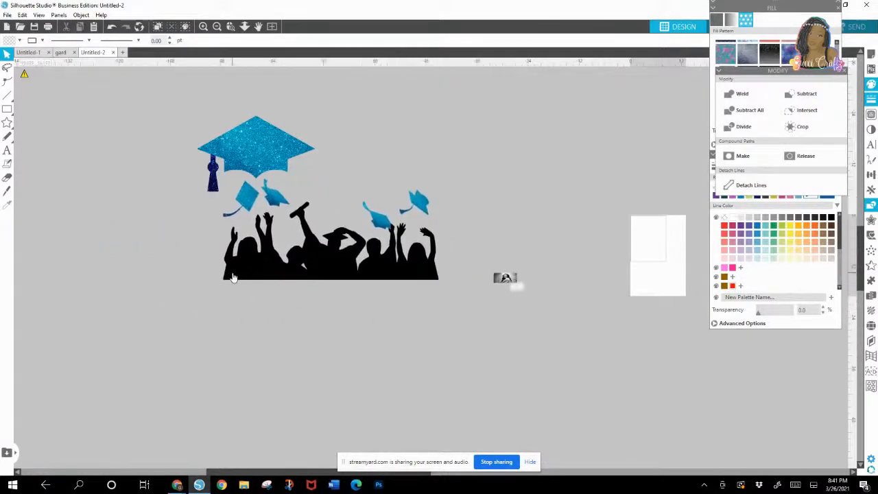
{"action": "left_click_drag", "start_coordinate": [250, 146], "coordinate": [88, 181]}
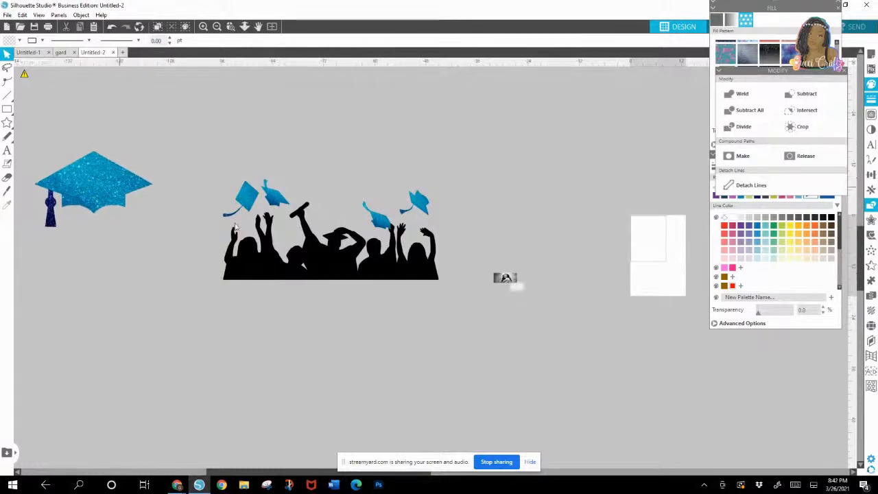
{"action": "left_click_drag", "start_coordinate": [362, 244], "coordinate": [341, 187]}
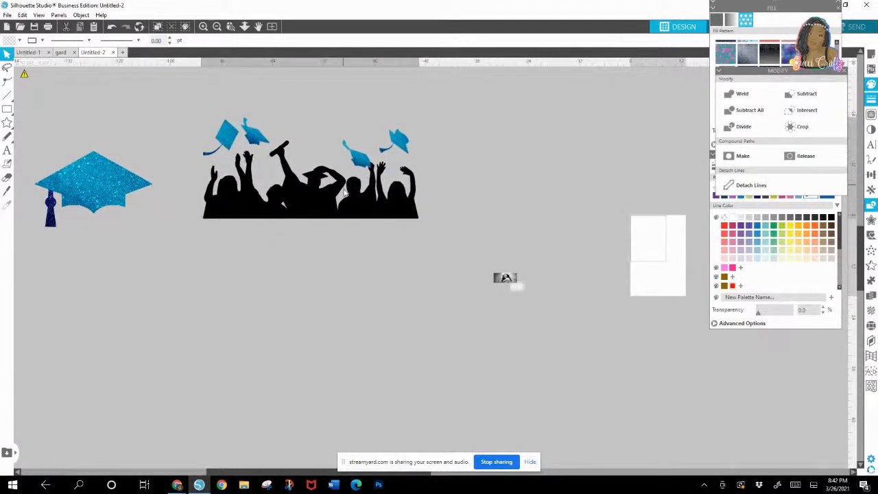
Step: Draw a rectangle about 18 in high directly beneath the crowd, and narrow its sides toward the crowd's width
{"action": "left_click", "coordinate": [7, 110]}
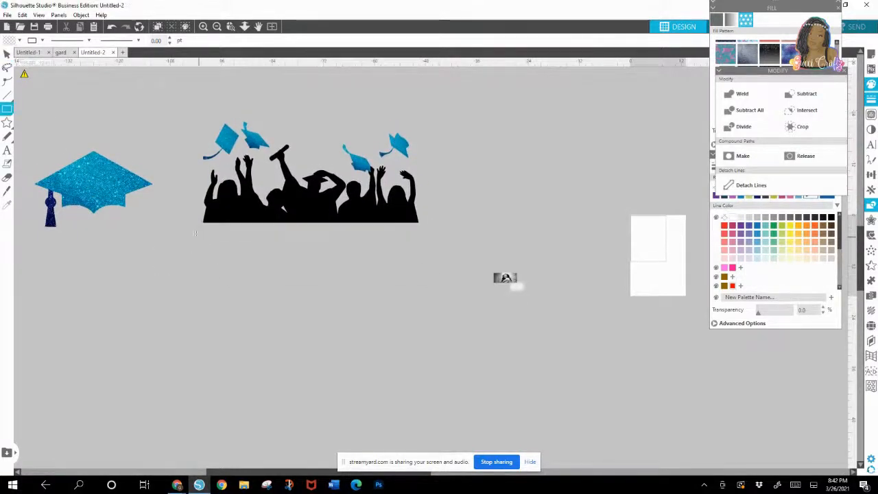
{"action": "mouse_move", "coordinate": [196, 233]}
{"action": "left_mouse_down"}
{"action": "mouse_move", "coordinate": [203, 302]}
{"action": "mouse_move", "coordinate": [250, 370]}
{"action": "mouse_move", "coordinate": [391, 317]}
{"action": "mouse_move", "coordinate": [428, 315]}
{"action": "left_mouse_up"}
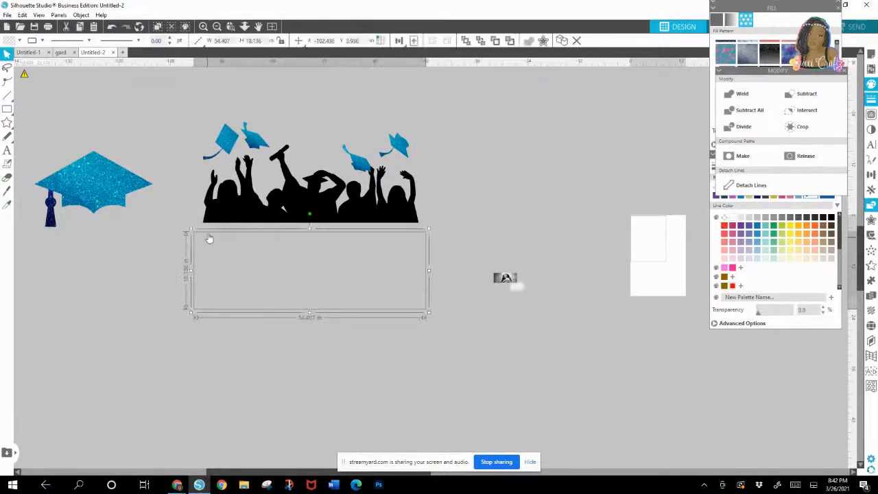
{"action": "left_click_drag", "start_coordinate": [210, 235], "coordinate": [211, 228]}
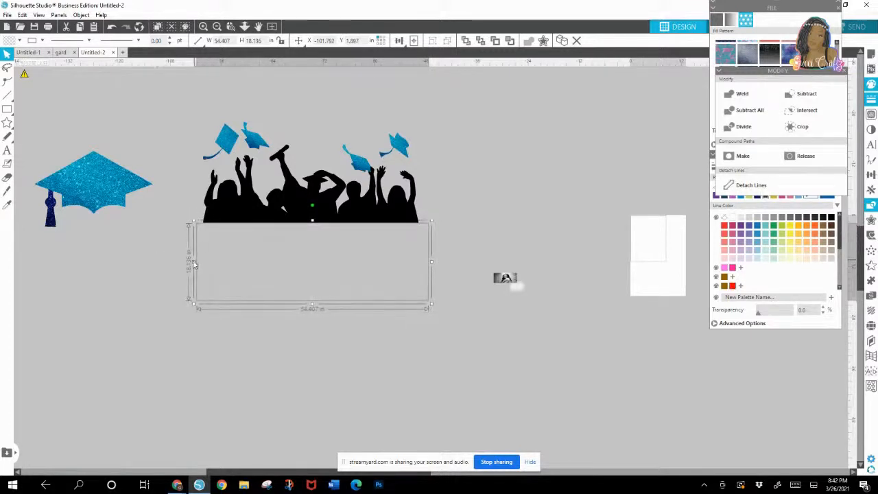
{"action": "left_click_drag", "start_coordinate": [194, 266], "coordinate": [197, 264]}
{"action": "left_click_drag", "start_coordinate": [432, 260], "coordinate": [423, 264]}
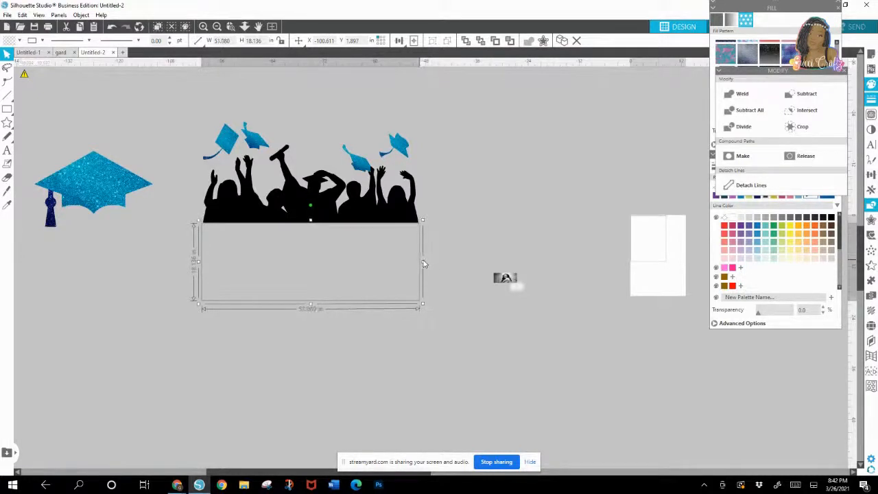
Step: Ungroup the crowd artwork and delete the tiny stray piece at the silhouette's lower left corner
{"action": "left_click", "coordinate": [215, 209]}
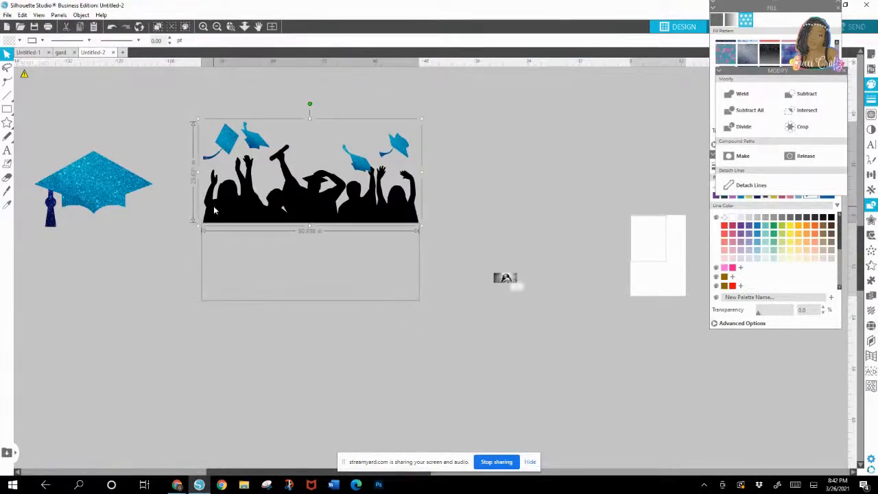
{"action": "right_click", "coordinate": [214, 209]}
{"action": "left_click", "coordinate": [240, 356]}
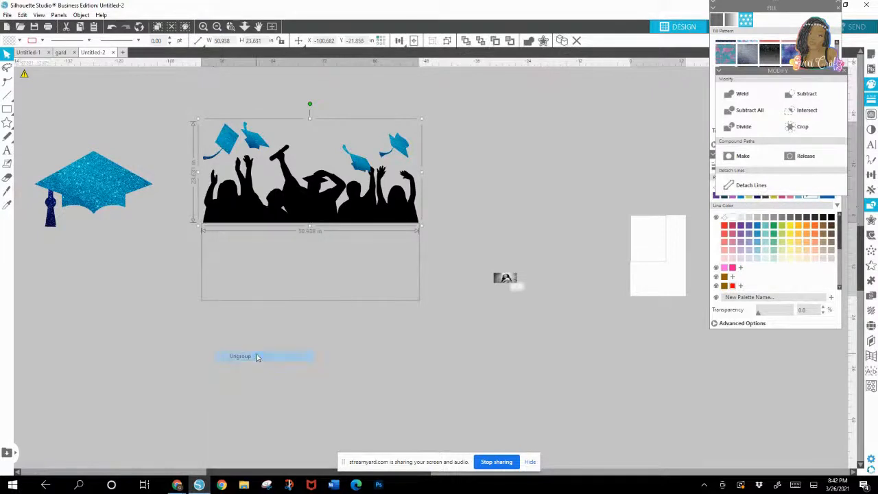
{"action": "left_click", "coordinate": [189, 317]}
{"action": "left_click", "coordinate": [202, 222]}
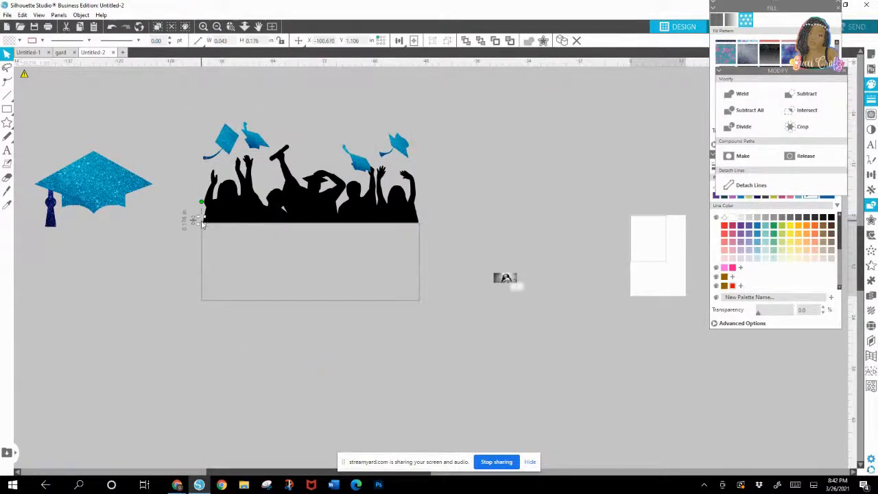
{"action": "key", "text": "Delete"}
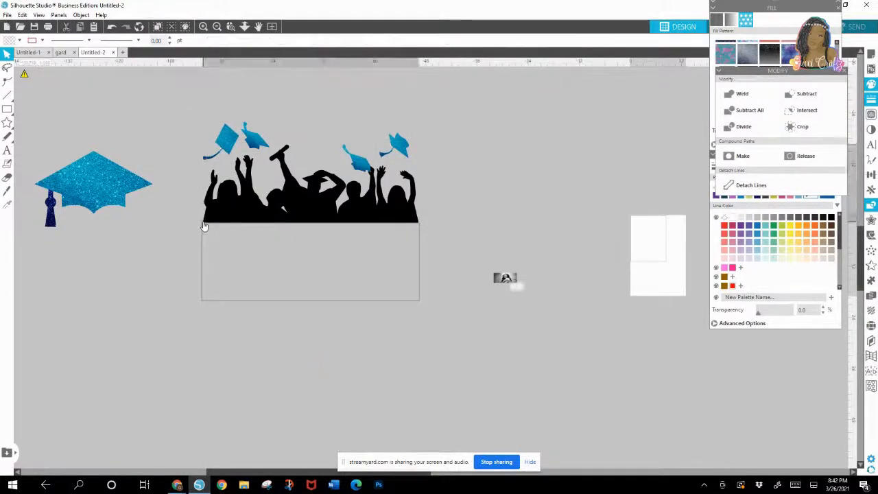
Step: Shift the black silhouette aside to clear stray pieces at its lower left corner, and return it to the rectangle's top edge
{"action": "left_click", "coordinate": [204, 228]}
{"action": "left_click", "coordinate": [204, 225]}
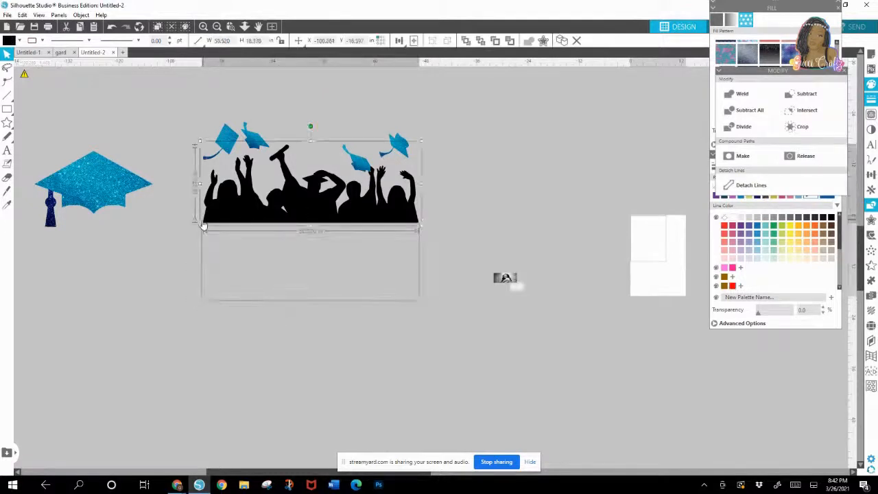
{"action": "left_click_drag", "start_coordinate": [204, 223], "coordinate": [218, 217]}
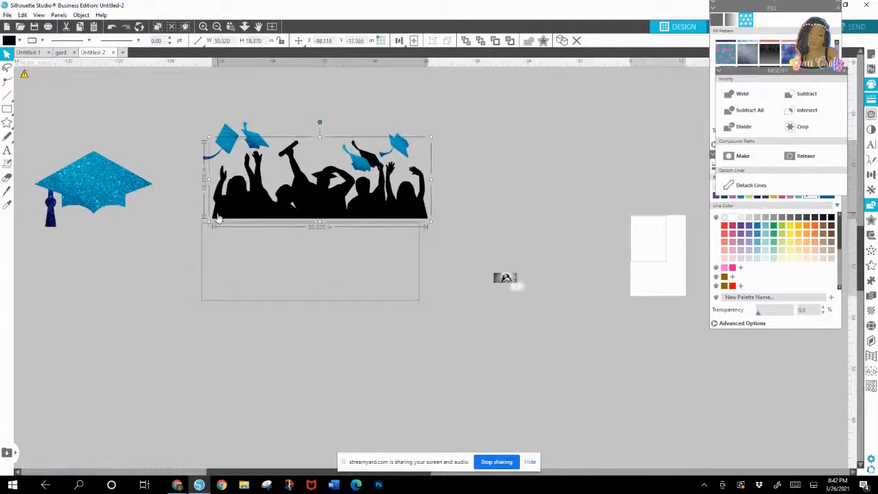
{"action": "left_click", "coordinate": [202, 227]}
{"action": "key", "text": "Delete"}
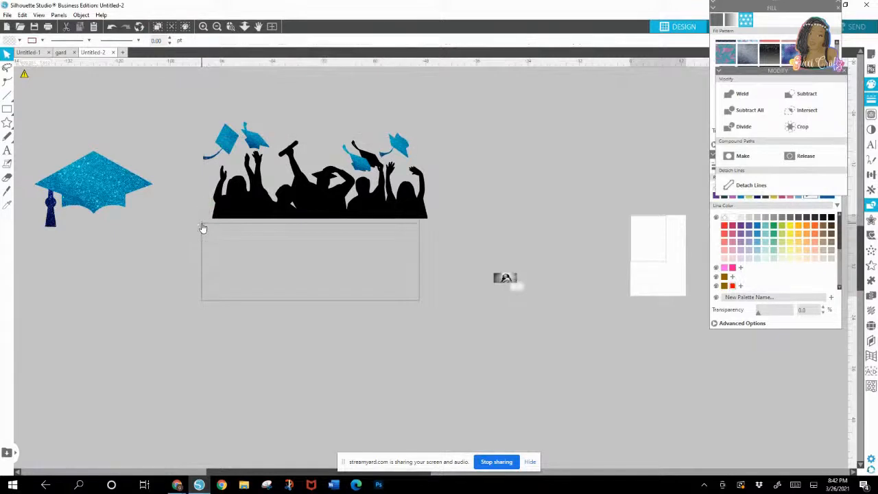
{"action": "left_click_drag", "start_coordinate": [299, 207], "coordinate": [288, 206]}
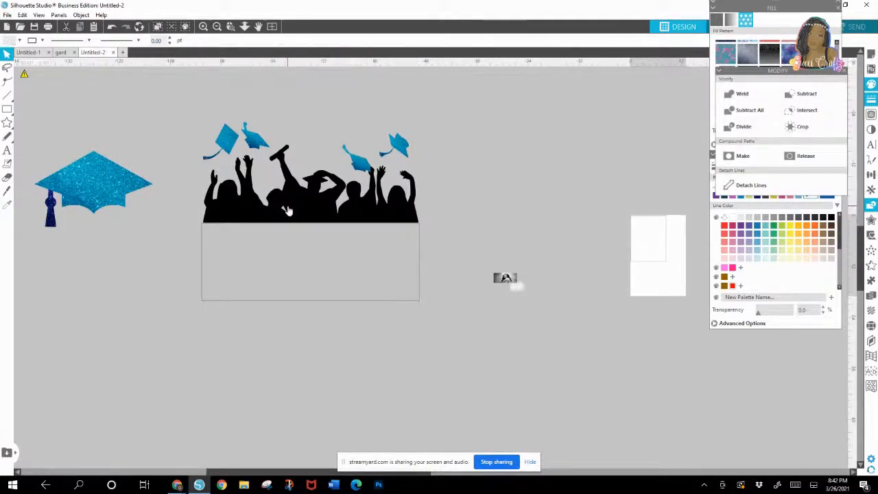
Step: Resize the rectangle to match the silhouette's width, about 50.4 in, and reduce its height to about 11.1 in
{"action": "left_click", "coordinate": [204, 277]}
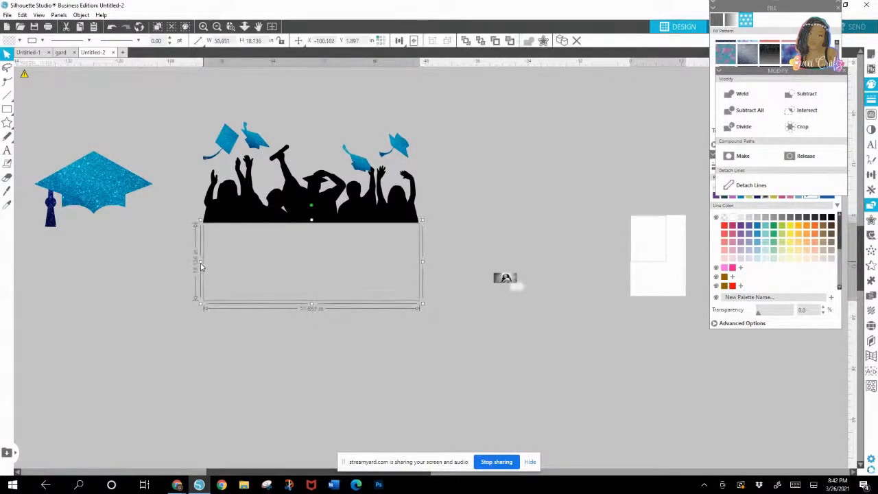
{"action": "left_click_drag", "start_coordinate": [200, 267], "coordinate": [202, 267]}
{"action": "left_click", "coordinate": [424, 268]}
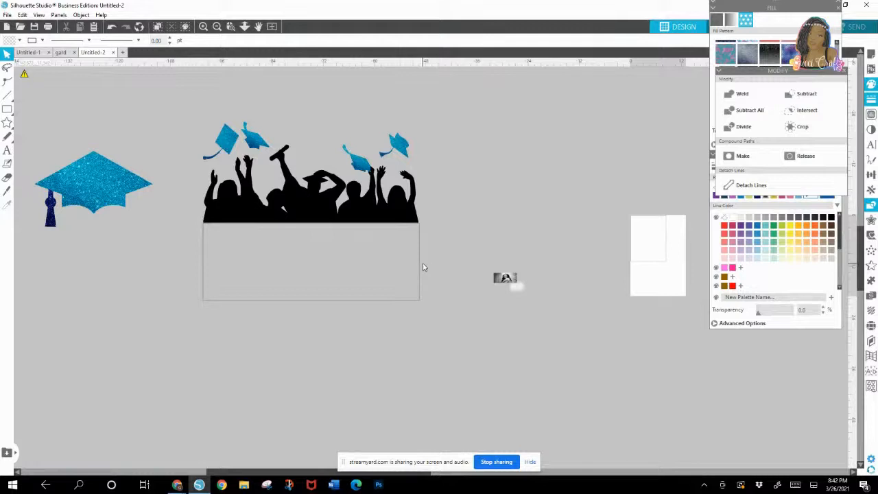
{"action": "left_click", "coordinate": [422, 265]}
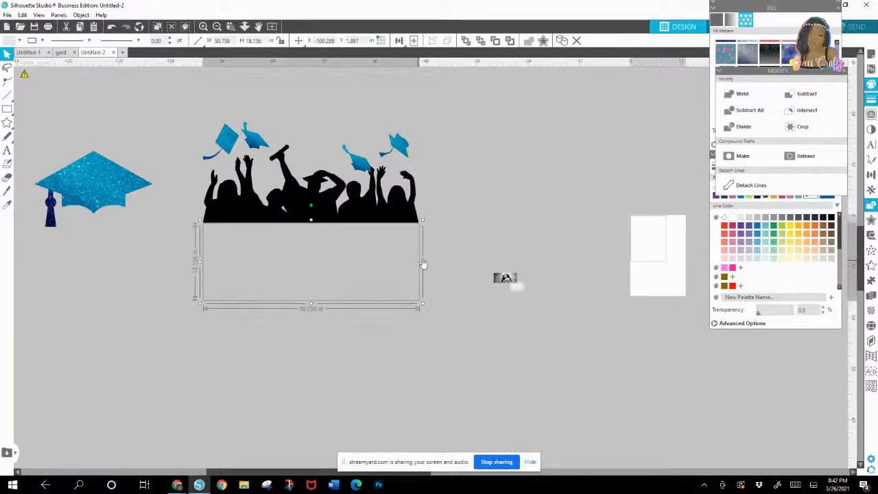
{"action": "left_click_drag", "start_coordinate": [423, 264], "coordinate": [419, 262]}
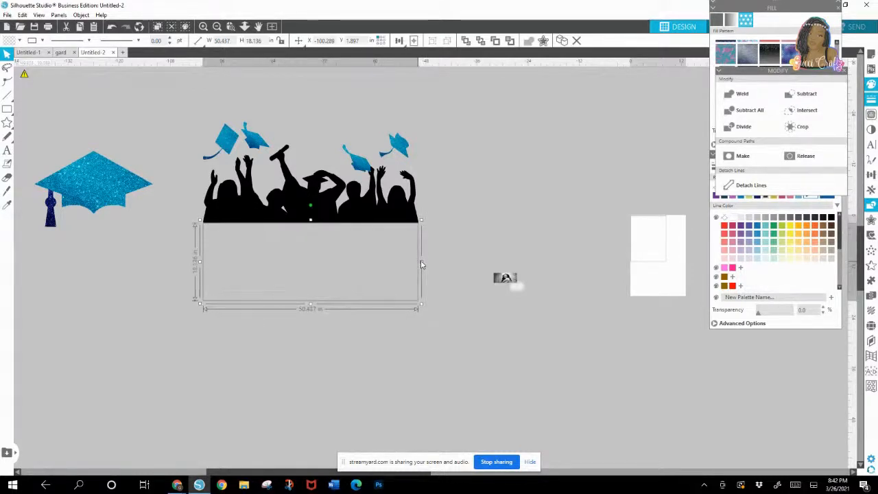
{"action": "left_click", "coordinate": [420, 308]}
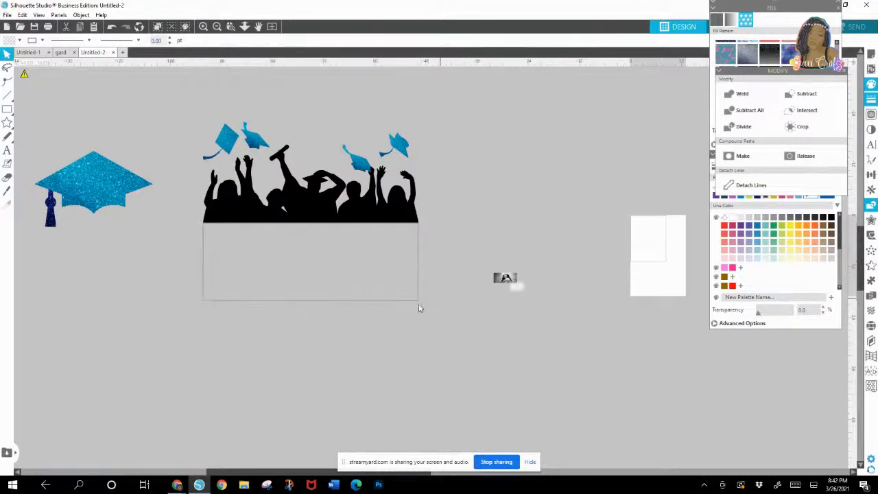
{"action": "left_click", "coordinate": [281, 303]}
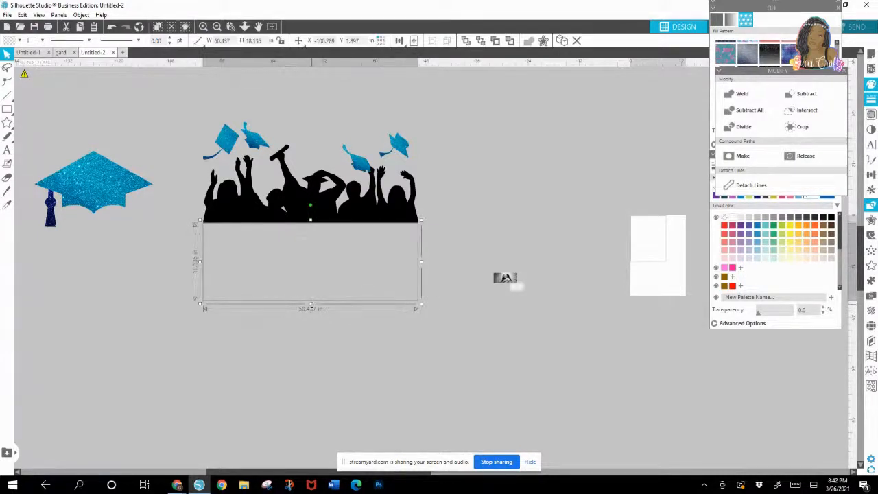
{"action": "left_click_drag", "start_coordinate": [313, 308], "coordinate": [314, 278]}
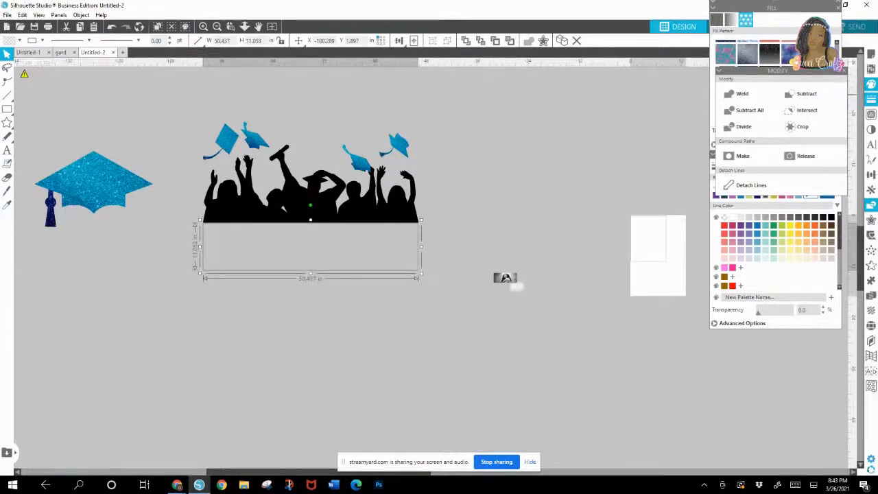
Step: Fill the rectangle with the light blue glitter pattern and extend its top edge to meet the black silhouette
{"action": "left_click", "coordinate": [845, 72]}
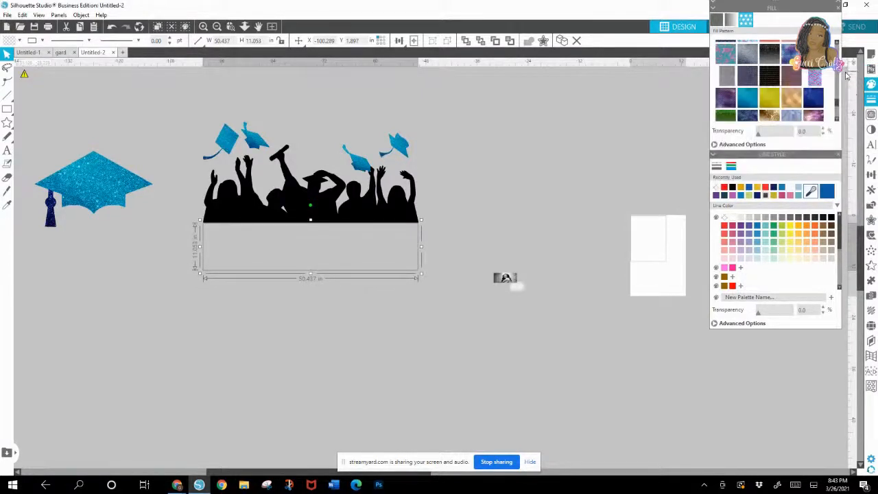
{"action": "left_click", "coordinate": [752, 101]}
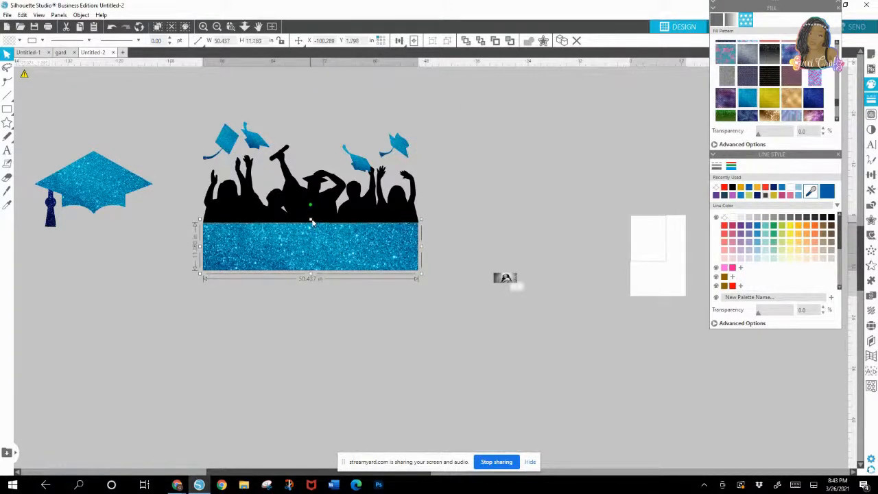
{"action": "left_click_drag", "start_coordinate": [311, 220], "coordinate": [312, 218]}
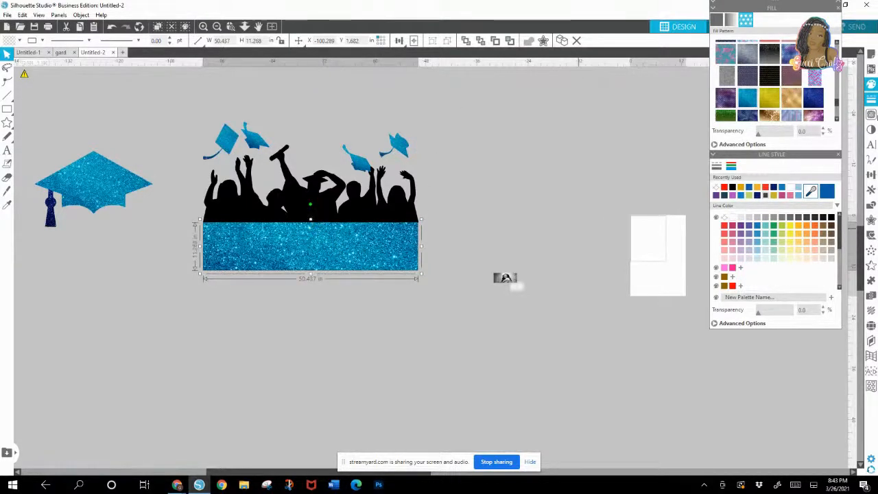
{"action": "left_click", "coordinate": [393, 349]}
Step: Place the photo over the crowd silhouette and enlarge it to about 51.8 by 23.9 in, slightly wider than the crowd
{"action": "left_click_drag", "start_coordinate": [504, 288], "coordinate": [405, 111]}
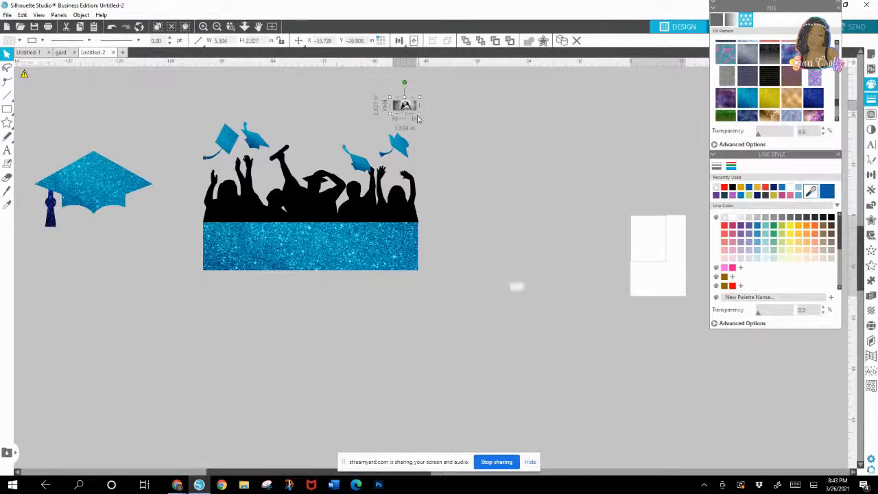
{"action": "left_click", "coordinate": [420, 115]}
{"action": "left_click", "coordinate": [406, 105]}
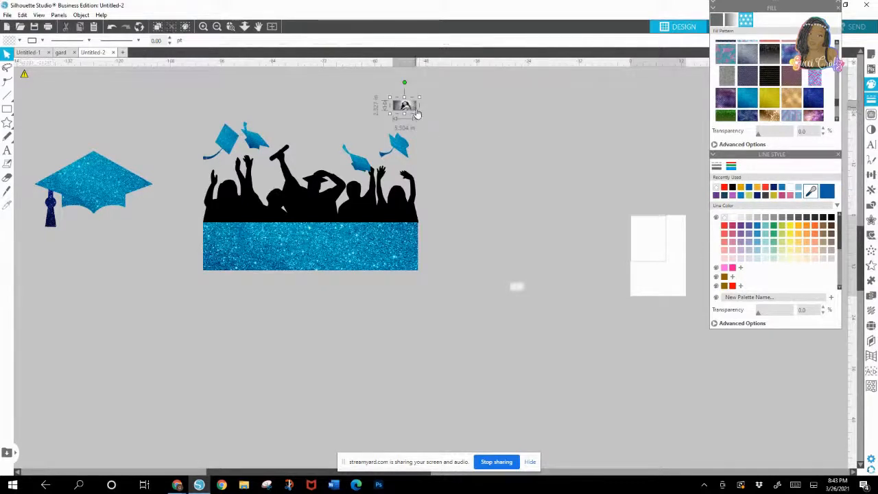
{"action": "left_click_drag", "start_coordinate": [418, 114], "coordinate": [602, 216]}
{"action": "left_click_drag", "start_coordinate": [529, 166], "coordinate": [342, 162]}
{"action": "left_click", "coordinate": [416, 193]}
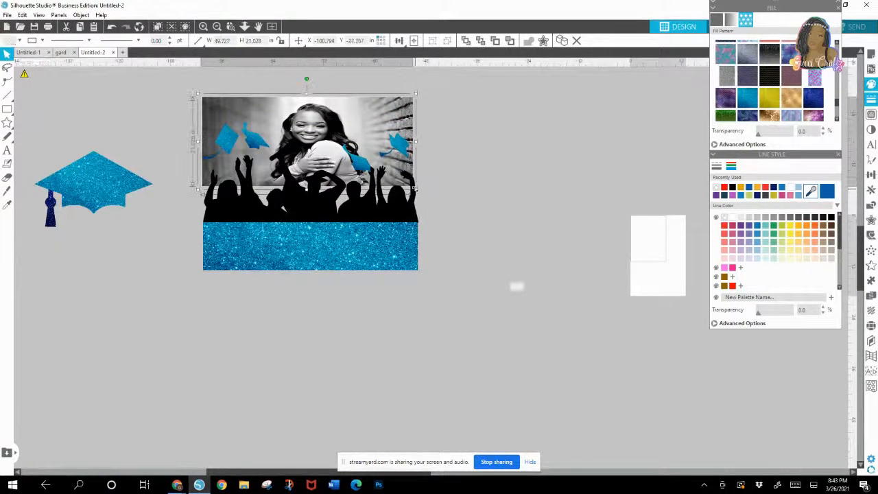
{"action": "left_click_drag", "start_coordinate": [416, 190], "coordinate": [443, 203]}
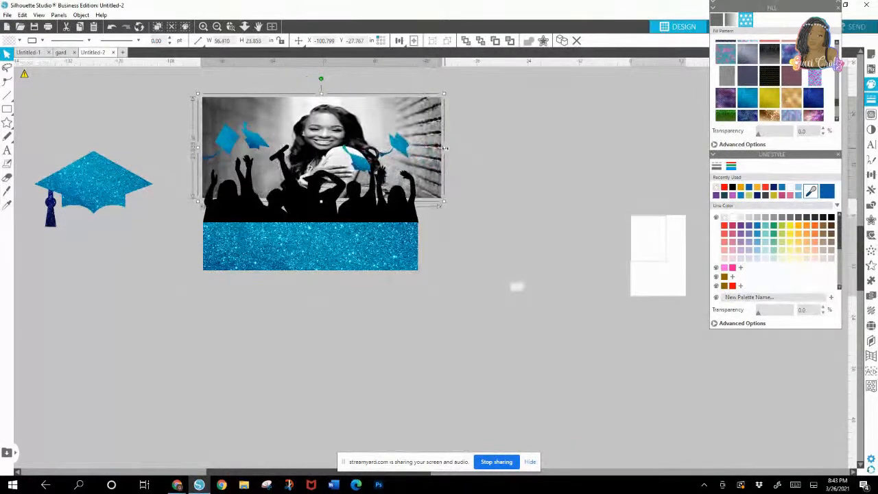
{"action": "left_click_drag", "start_coordinate": [444, 151], "coordinate": [424, 151]}
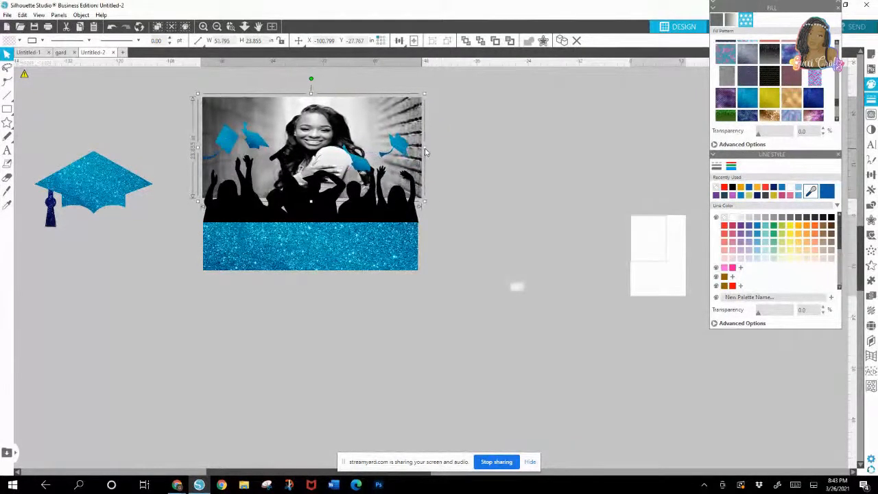
{"action": "left_click", "coordinate": [199, 149]}
Step: Move the photo clear of the crowd artwork and draw a rectangle about 50.5 by 21.8 in over it
{"action": "left_click_drag", "start_coordinate": [217, 132], "coordinate": [452, 119]}
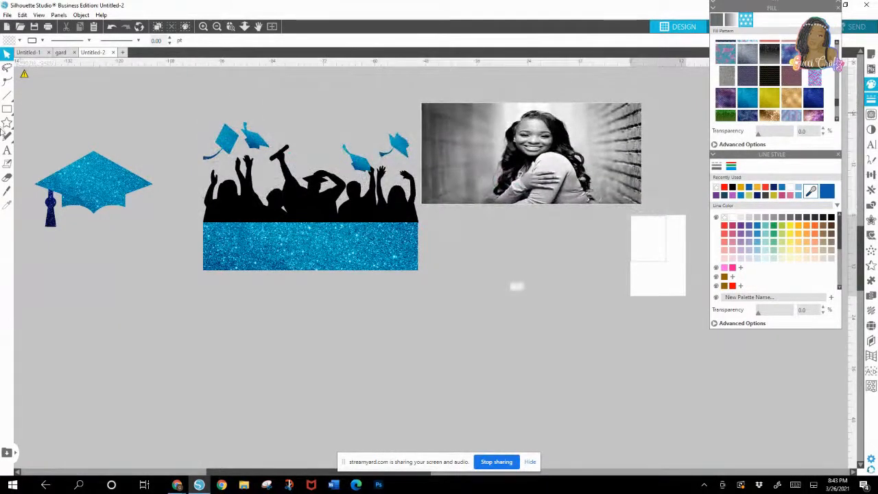
{"action": "left_click", "coordinate": [20, 113]}
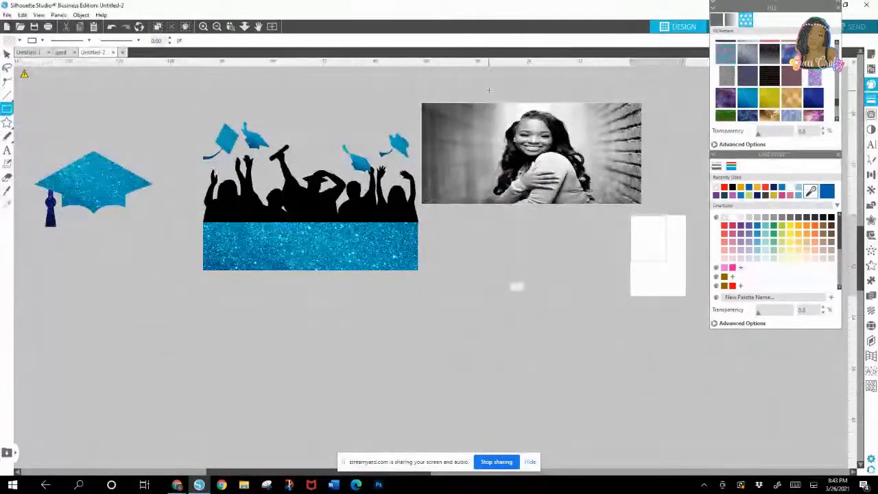
{"action": "mouse_move", "coordinate": [425, 117]}
{"action": "left_mouse_down"}
{"action": "mouse_move", "coordinate": [428, 181]}
{"action": "mouse_move", "coordinate": [443, 206]}
{"action": "mouse_move", "coordinate": [586, 194]}
{"action": "mouse_move", "coordinate": [641, 201]}
{"action": "left_mouse_up"}
Step: Select the photo together with the rectangle over it and crop the photo to the rectangle
{"action": "left_click", "coordinate": [405, 84]}
{"action": "left_click", "coordinate": [562, 208]}
{"action": "left_click_drag", "start_coordinate": [562, 209], "coordinate": [655, 217]}
{"action": "left_click", "coordinate": [422, 74]}
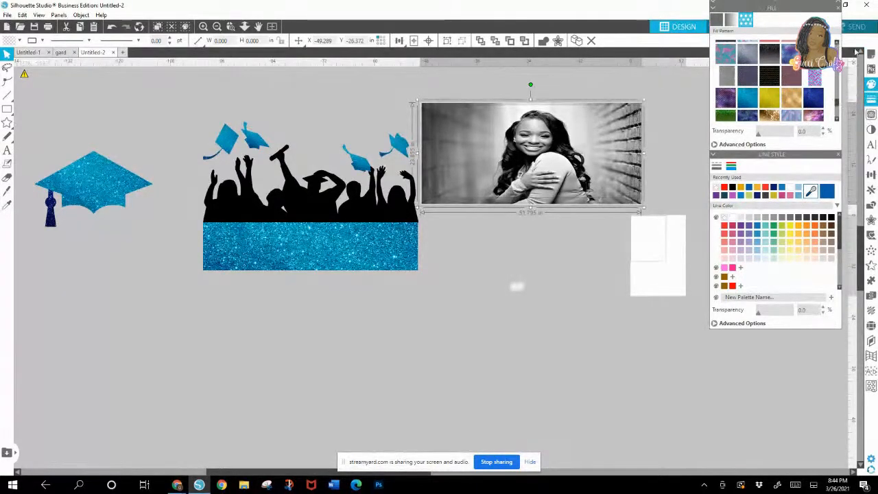
{"action": "left_click", "coordinate": [871, 192]}
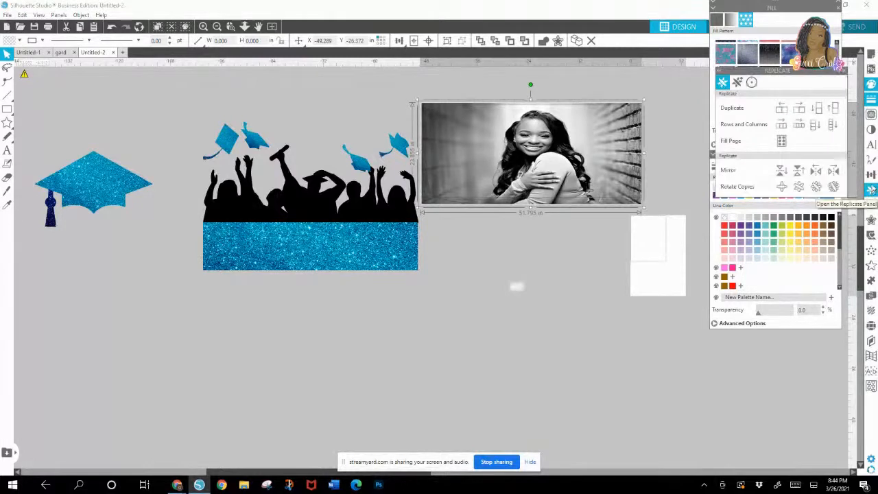
{"action": "left_click", "coordinate": [871, 205]}
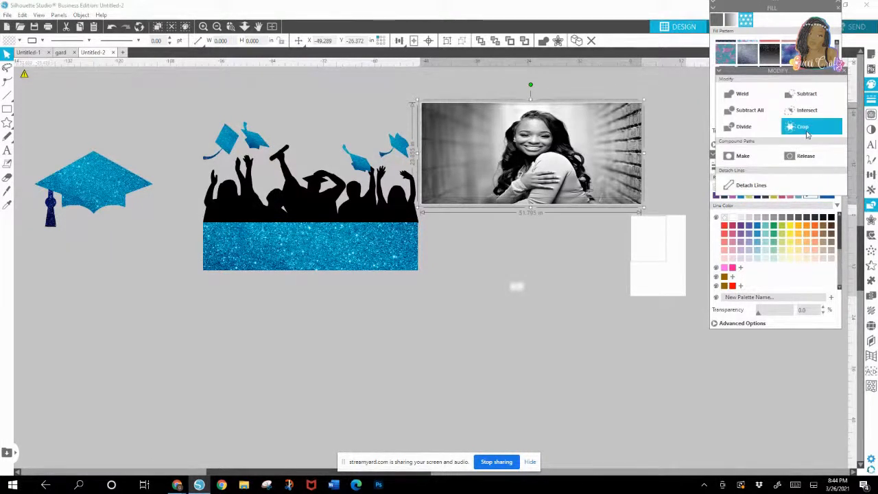
{"action": "left_click", "coordinate": [807, 134]}
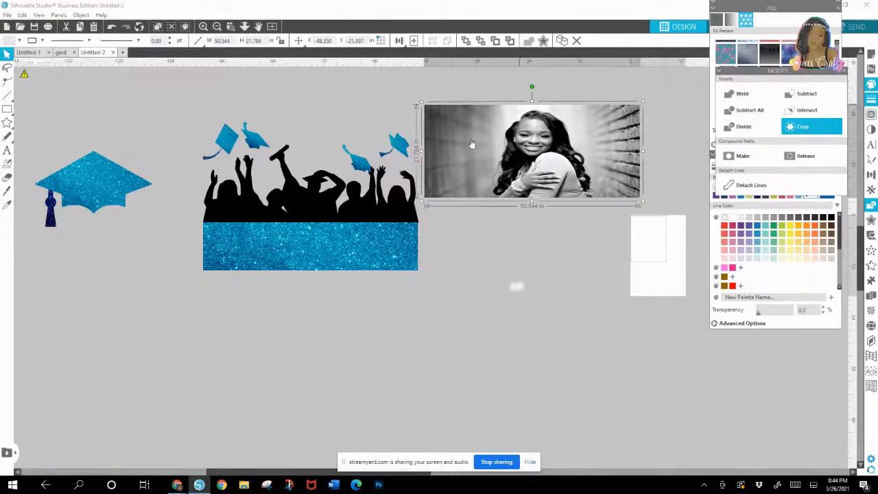
Step: Move the cropped photo onto the crowd artwork, send it to the back, and align it behind the silhouette
{"action": "left_click_drag", "start_coordinate": [471, 143], "coordinate": [347, 117]}
{"action": "right_click", "coordinate": [348, 117]}
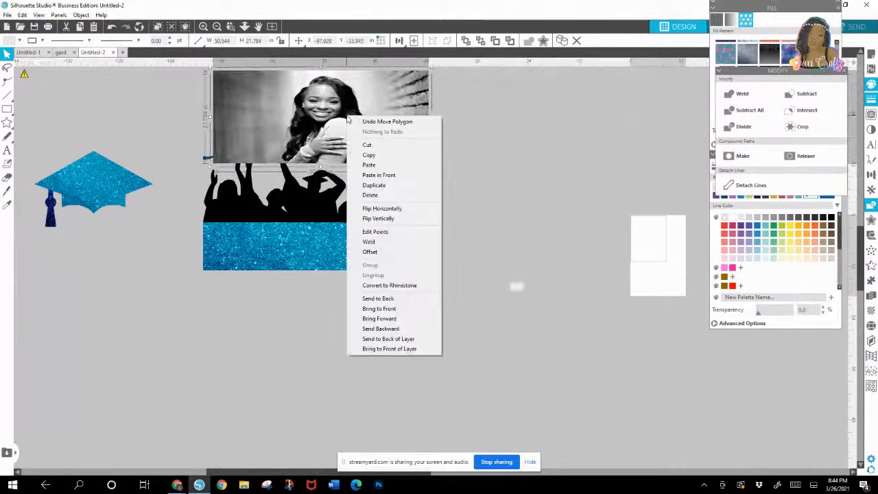
{"action": "left_click", "coordinate": [377, 309]}
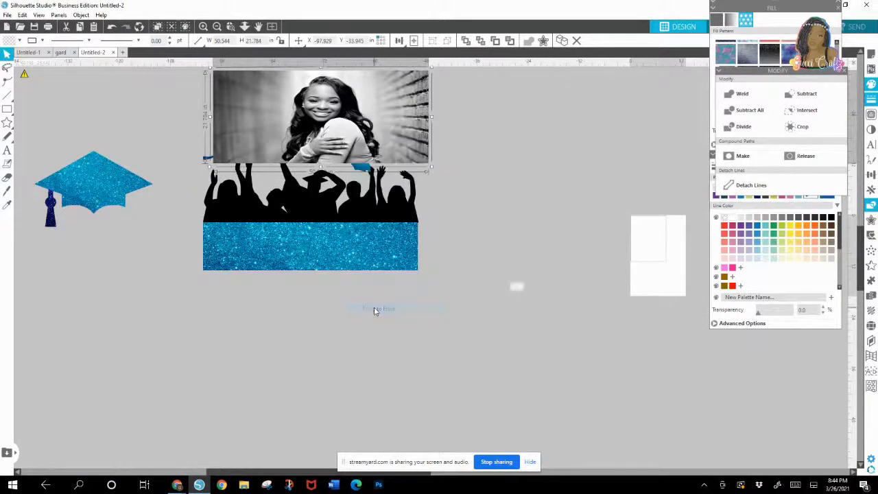
{"action": "right_click", "coordinate": [384, 105]}
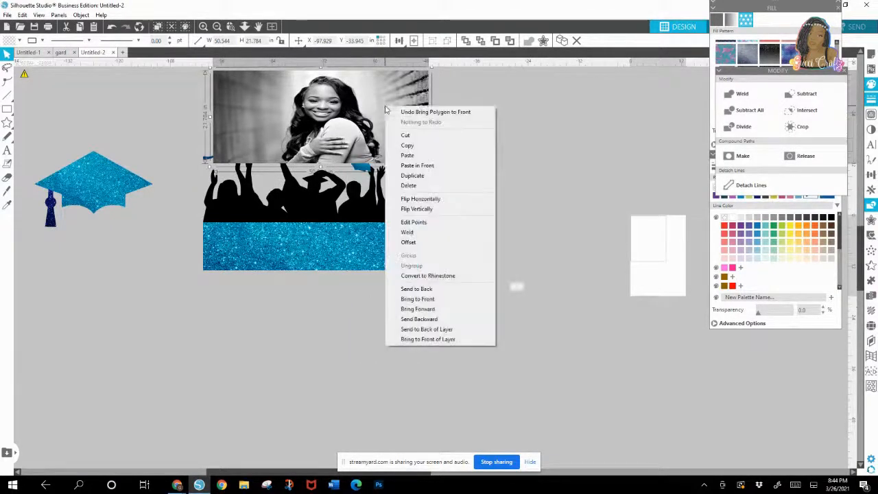
{"action": "left_click", "coordinate": [428, 289]}
{"action": "left_click_drag", "start_coordinate": [378, 98], "coordinate": [367, 138]}
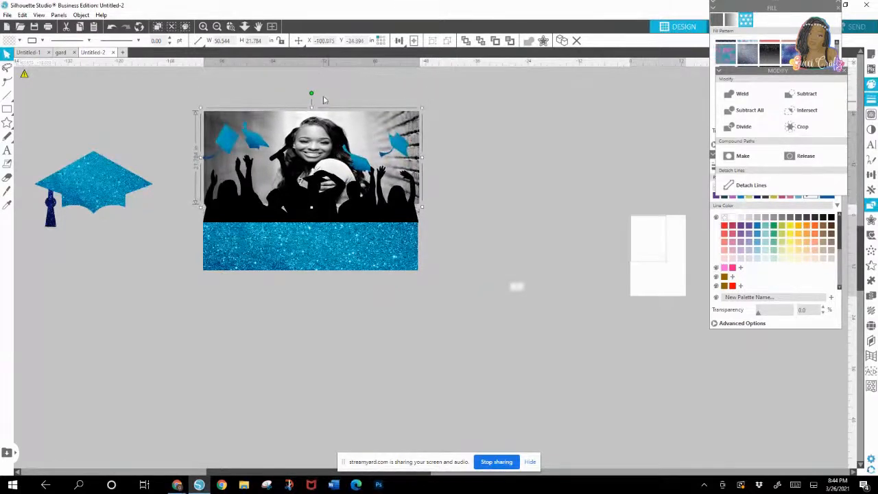
Step: Resize the photo to about 48.3 in wide and 29.8 in high, and shift it slightly upward behind the crowd
{"action": "left_click_drag", "start_coordinate": [311, 106], "coordinate": [311, 83]}
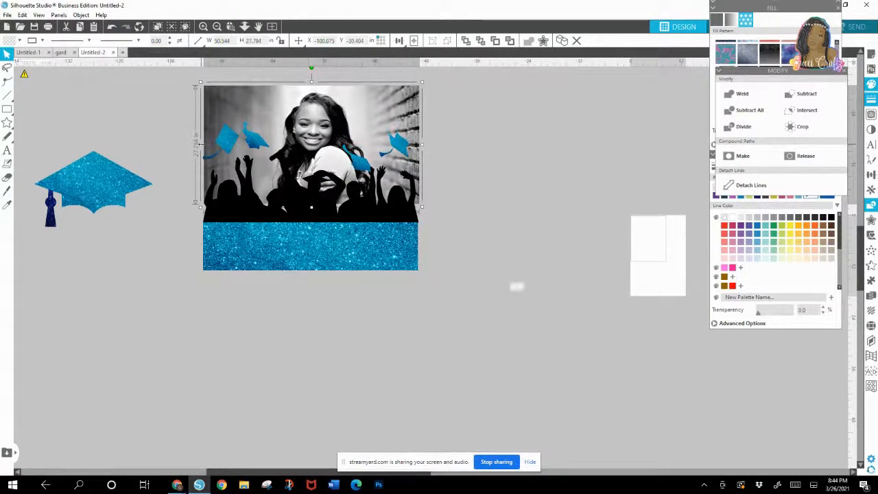
{"action": "left_click_drag", "start_coordinate": [203, 146], "coordinate": [205, 147]}
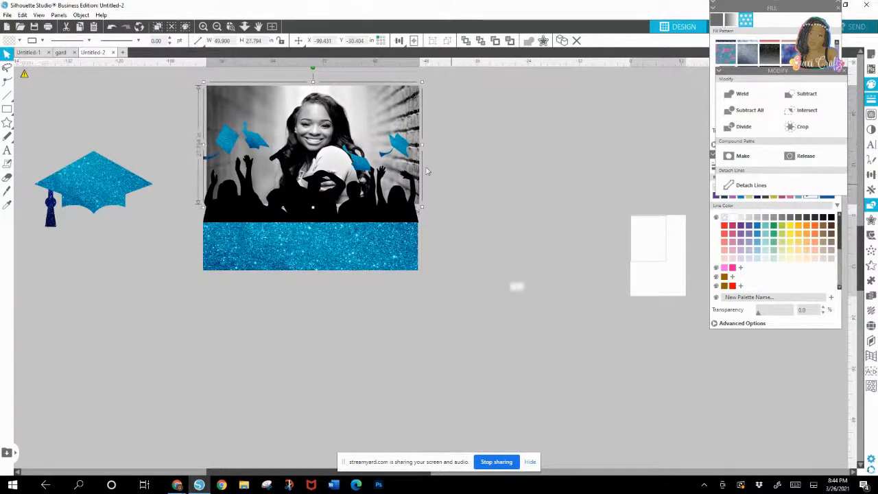
{"action": "left_click_drag", "start_coordinate": [421, 144], "coordinate": [416, 148]}
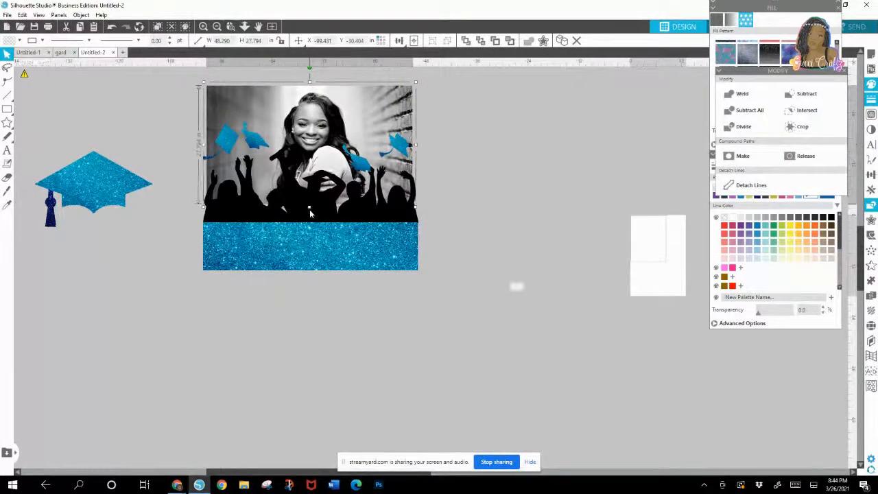
{"action": "left_click_drag", "start_coordinate": [310, 214], "coordinate": [309, 216]}
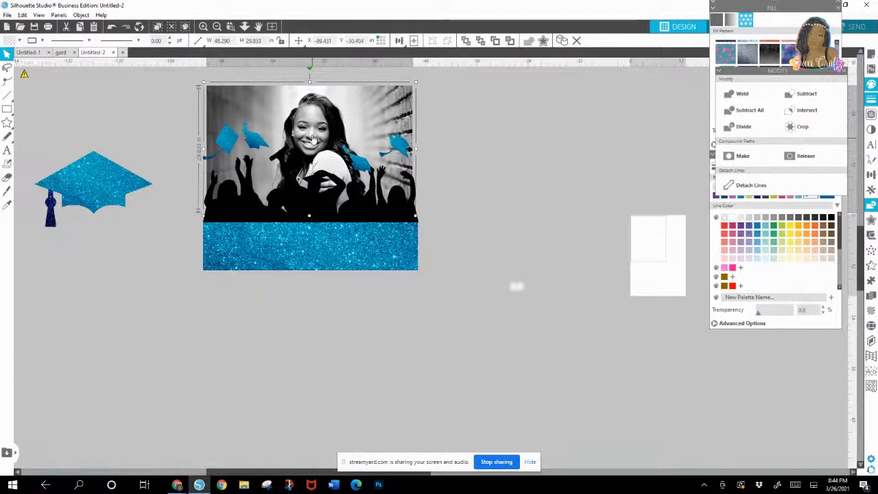
{"action": "left_click_drag", "start_coordinate": [312, 132], "coordinate": [311, 125]}
Step: Reduce the black silhouette's height to about 16.7 in and lower the tossed caps closer to the raised hands
{"action": "left_click", "coordinate": [315, 185]}
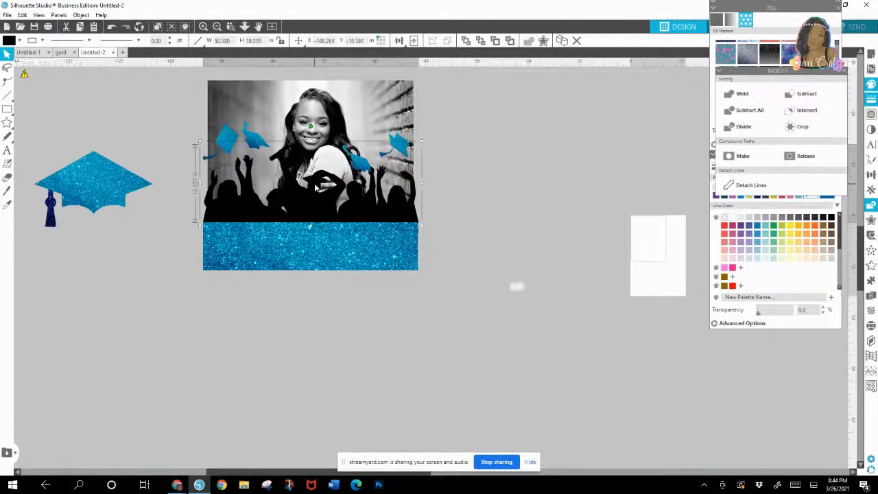
{"action": "left_click_drag", "start_coordinate": [311, 141], "coordinate": [311, 151]}
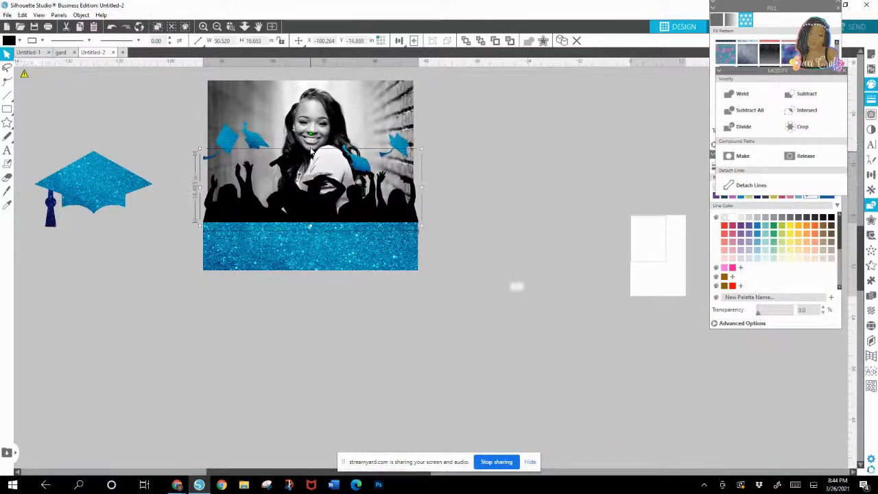
{"action": "left_click", "coordinate": [263, 153]}
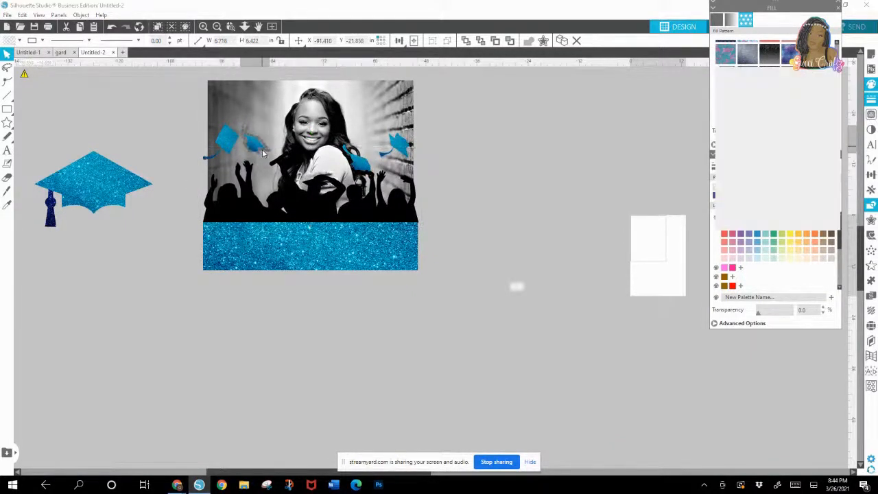
{"action": "double_click", "coordinate": [262, 152]}
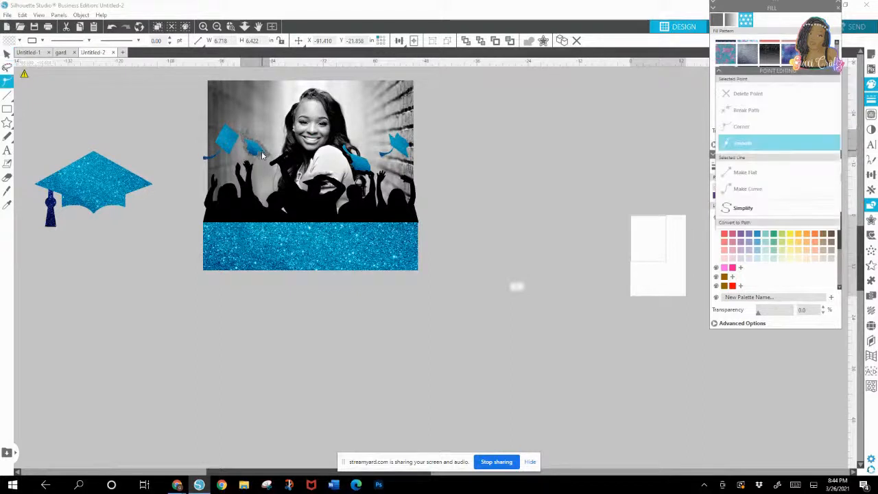
{"action": "left_click", "coordinate": [221, 153]}
{"action": "left_click_drag", "start_coordinate": [220, 149], "coordinate": [220, 151]}
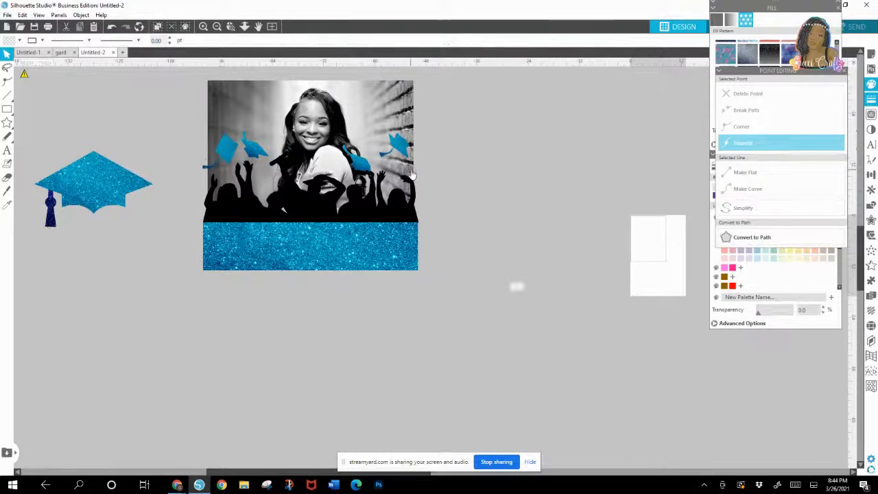
{"action": "left_click", "coordinate": [362, 171]}
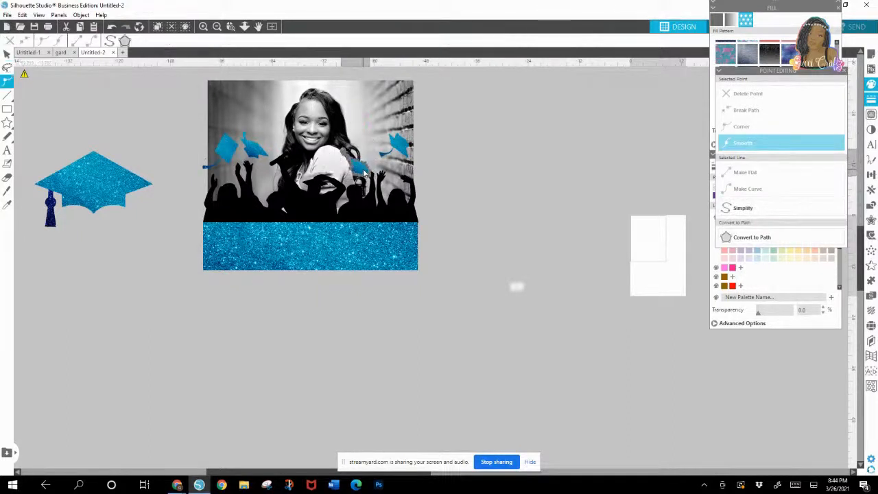
{"action": "left_click", "coordinate": [468, 186]}
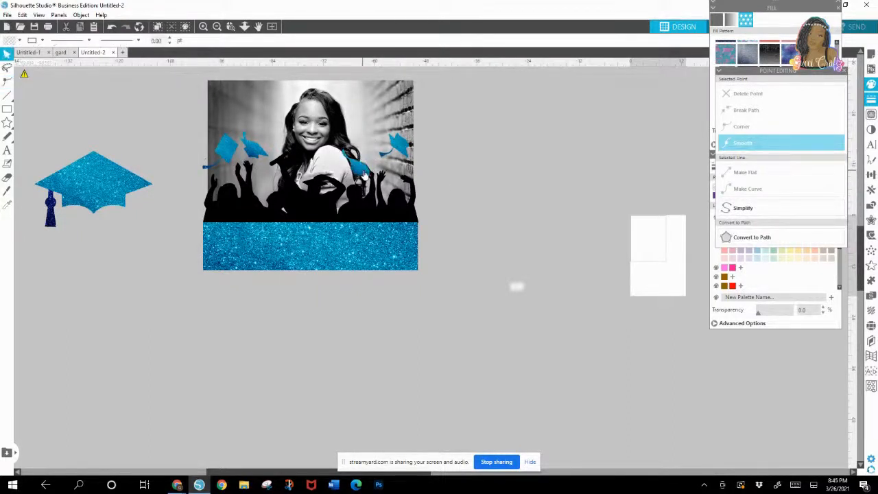
{"action": "left_click", "coordinate": [365, 175]}
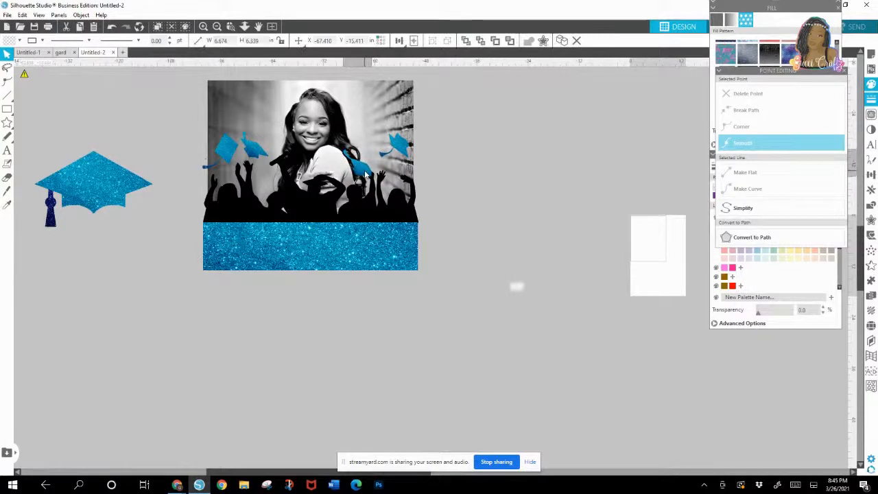
{"action": "left_click", "coordinate": [504, 179]}
Step: Extend the glitter rectangle's bottom edge downward and move the large tasseled cap up beside the photo
{"action": "left_click", "coordinate": [310, 269]}
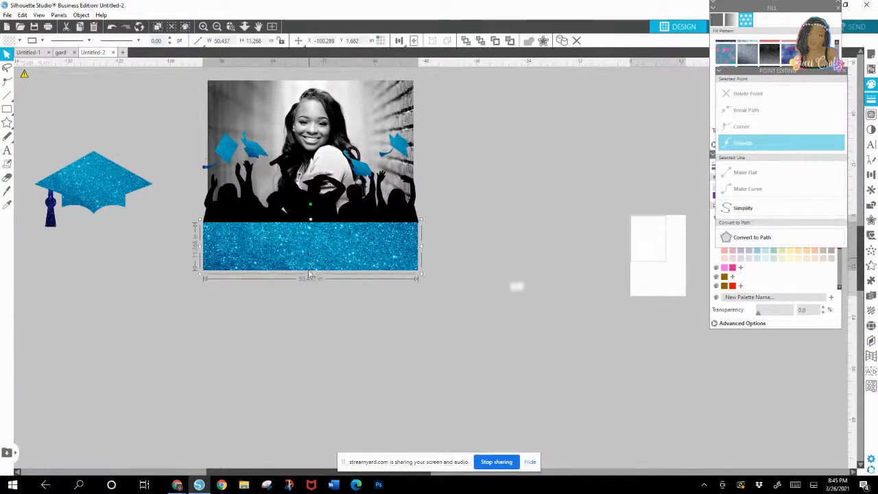
{"action": "left_click_drag", "start_coordinate": [310, 277], "coordinate": [311, 298]}
{"action": "left_click", "coordinate": [54, 239]}
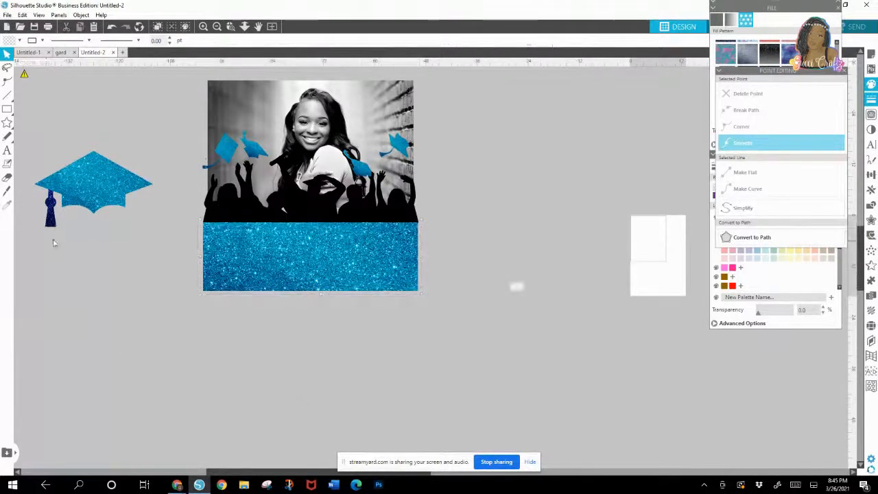
{"action": "left_click_drag", "start_coordinate": [73, 209], "coordinate": [105, 167]}
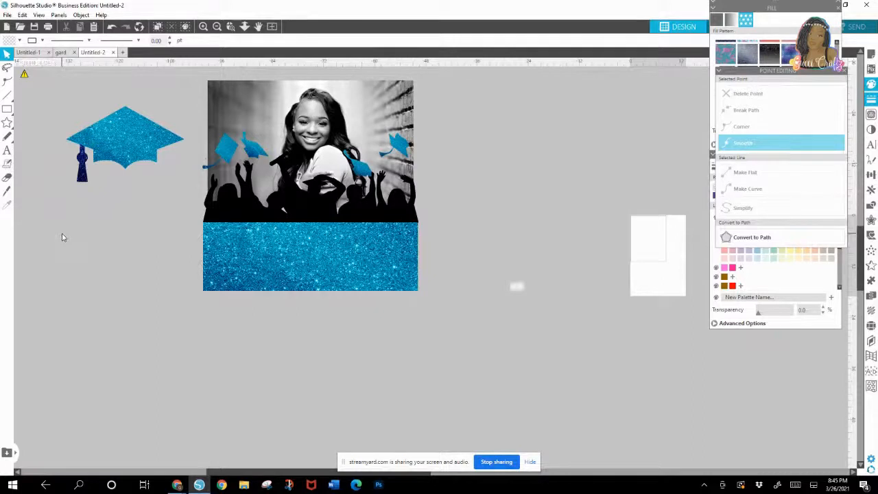
Step: Add the text "2021" in the empty area below the large tasseled cap
{"action": "left_click", "coordinate": [7, 150]}
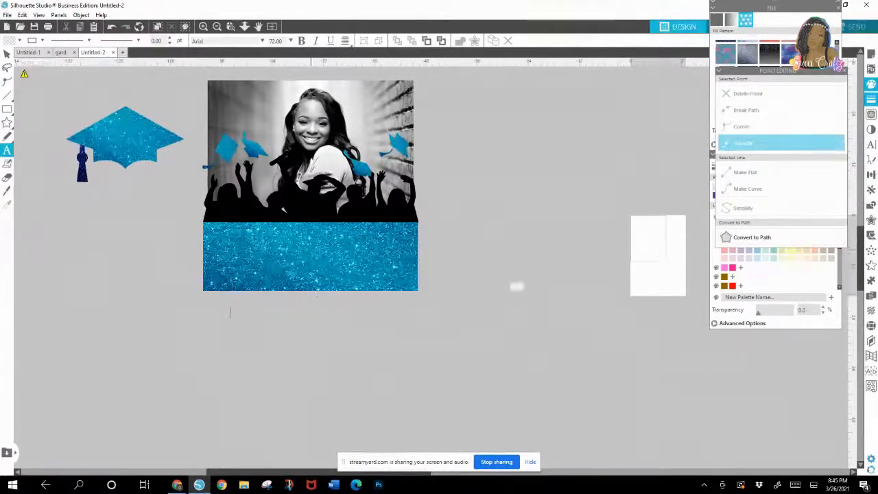
{"action": "left_click", "coordinate": [114, 315]}
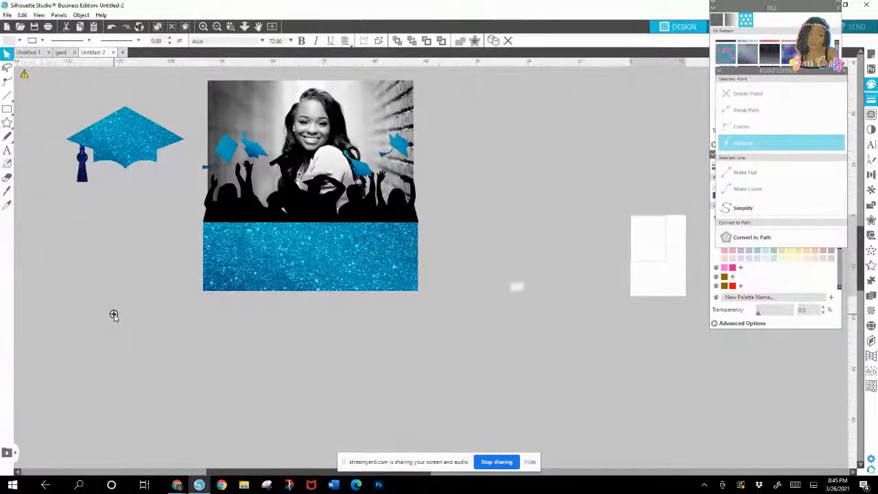
{"action": "left_click", "coordinate": [155, 338]}
{"action": "left_click", "coordinate": [110, 313]}
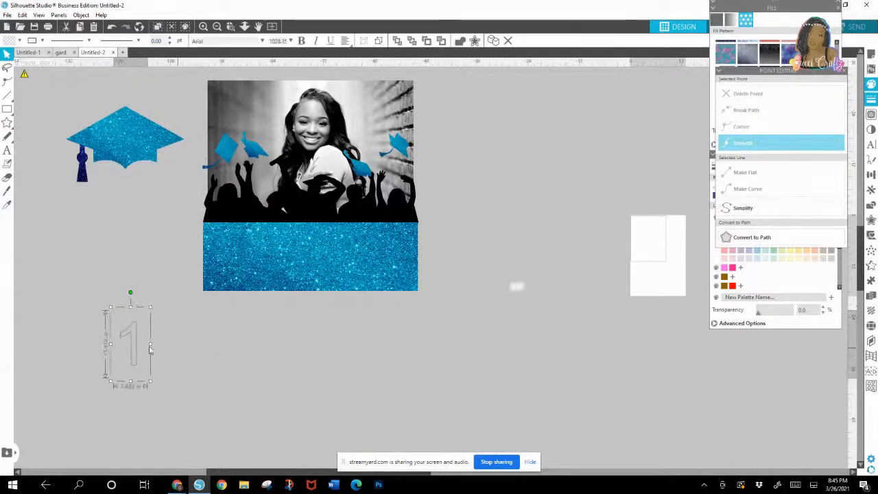
{"action": "double_click", "coordinate": [131, 336]}
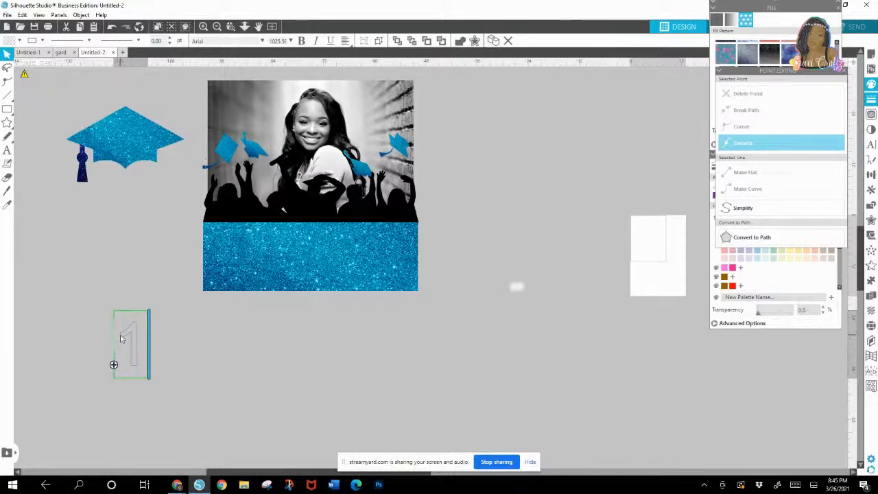
{"action": "type", "text": "22"}
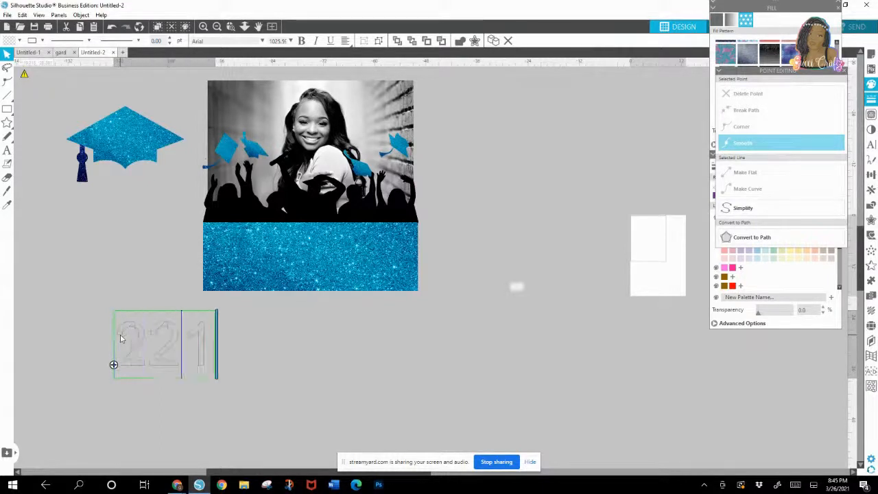
{"action": "key", "text": "BackSpace"}
{"action": "type", "text": "0"}
{"action": "key", "text": "Left"}
{"action": "type", "text": "2"}
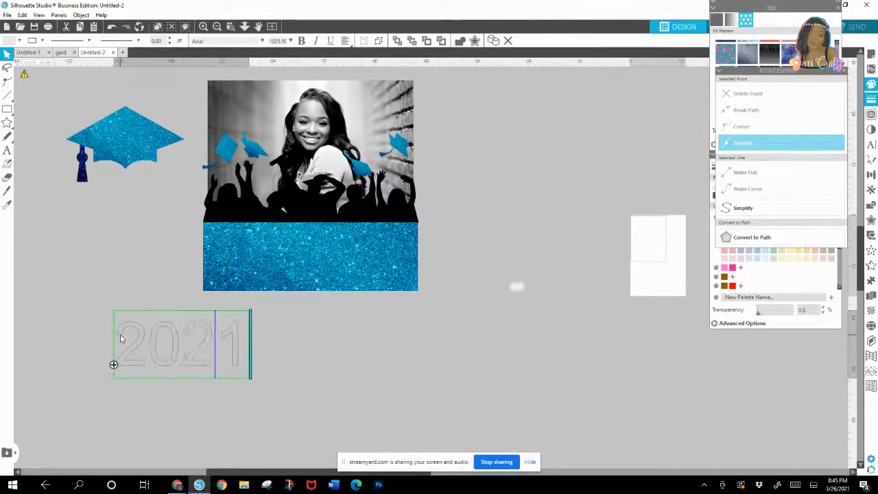
{"action": "left_click", "coordinate": [263, 365]}
{"action": "left_click", "coordinate": [197, 357]}
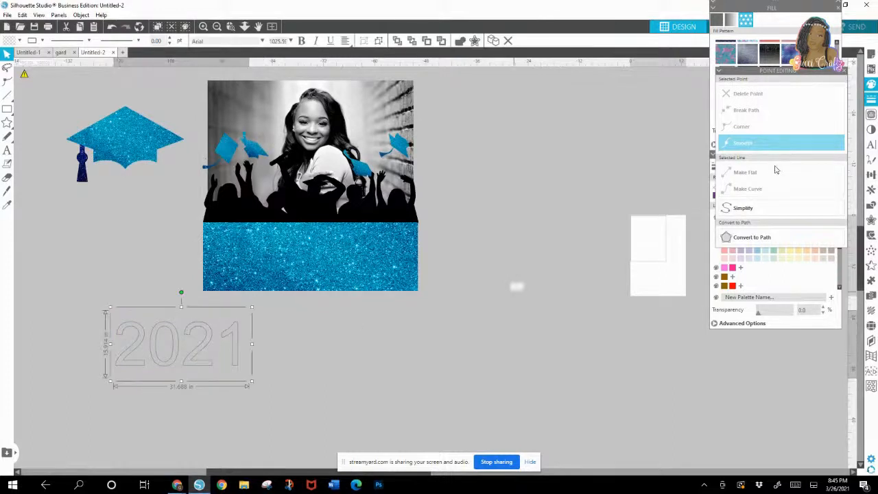
Step: Set the 2021 text in Sport Champs Regular, enlarge it to about 41.7 in wide, and place it beneath the glitter rectangle
{"action": "left_click", "coordinate": [871, 144]}
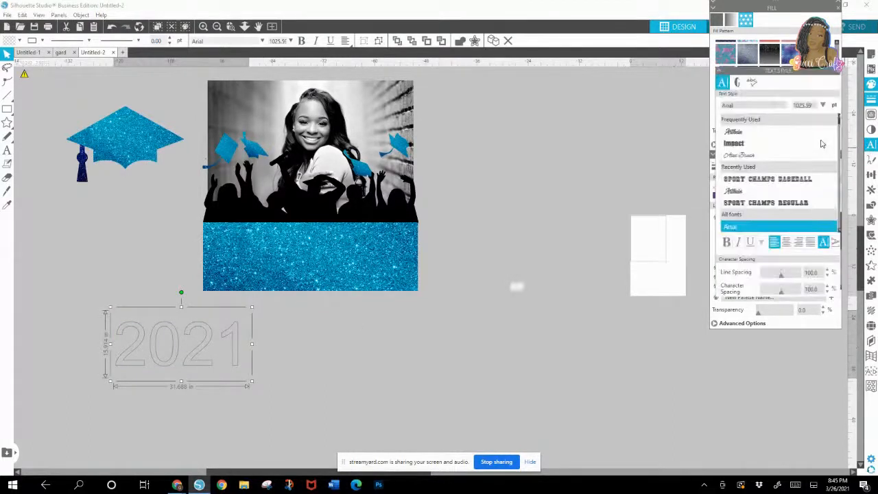
{"action": "left_click", "coordinate": [789, 204]}
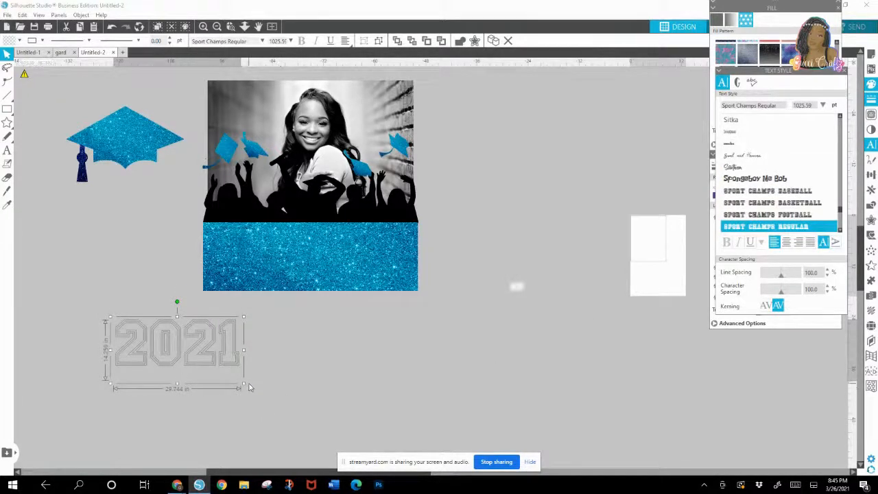
{"action": "left_click_drag", "start_coordinate": [242, 384], "coordinate": [296, 401]}
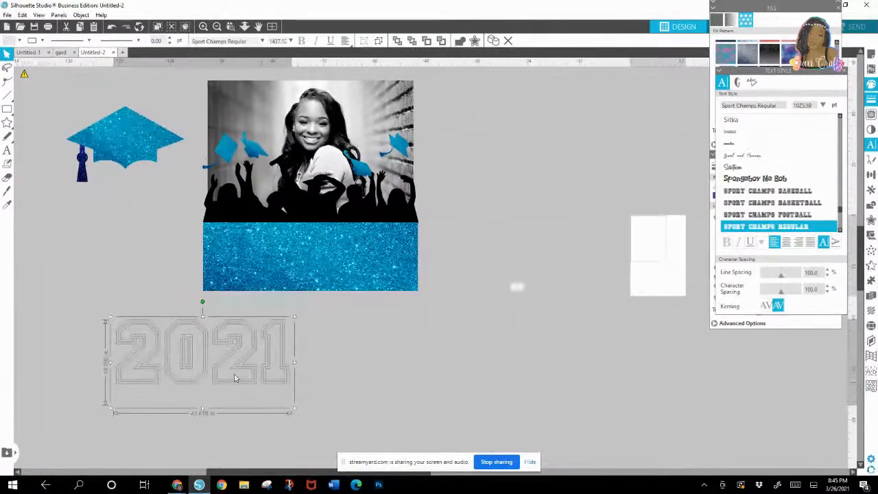
{"action": "left_click_drag", "start_coordinate": [217, 375], "coordinate": [311, 372]}
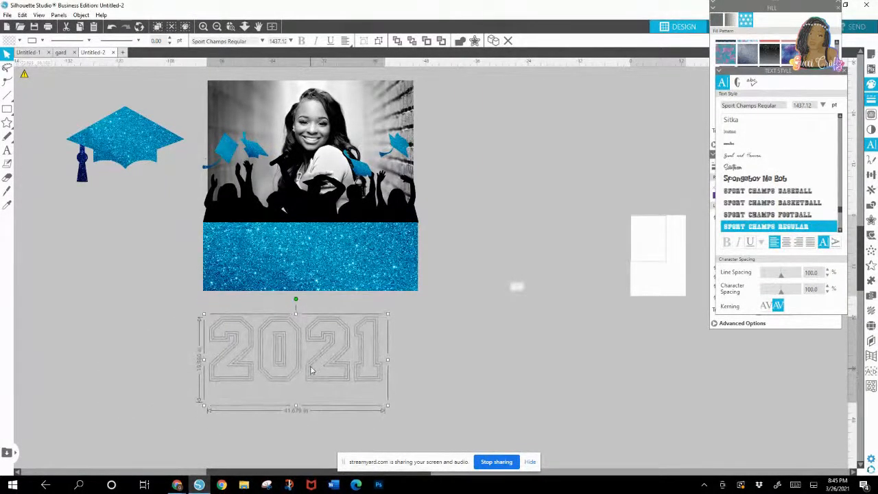
Step: Fill the 2021 text with the dark blue glitter pattern and nudge it closer to the glitter rectangle
{"action": "left_click", "coordinate": [844, 72]}
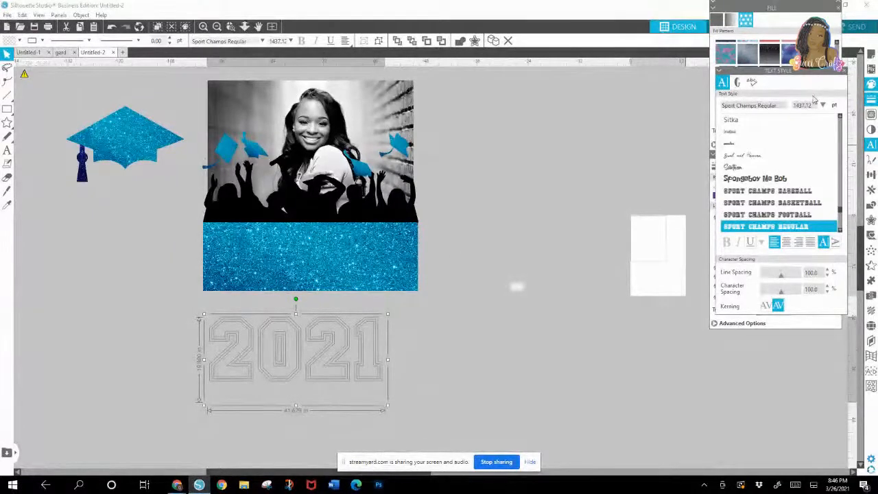
{"action": "left_click", "coordinate": [843, 71]}
{"action": "left_click", "coordinate": [815, 102]}
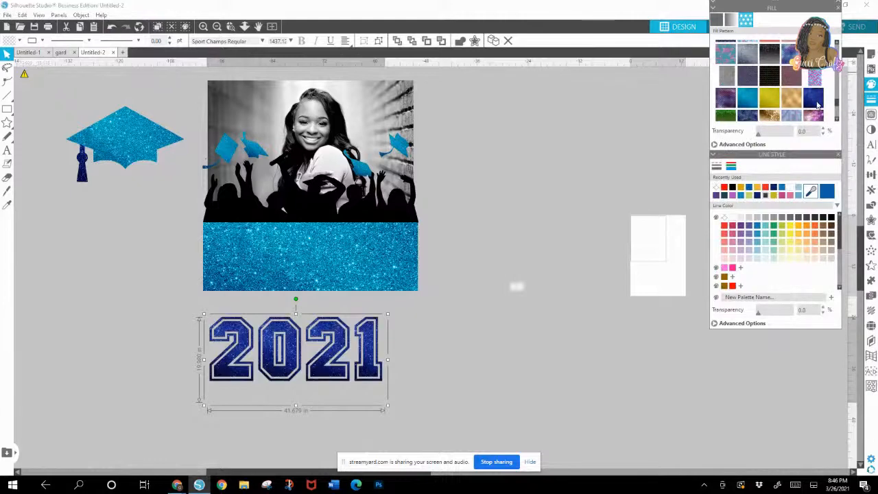
{"action": "left_click_drag", "start_coordinate": [284, 376], "coordinate": [293, 368]}
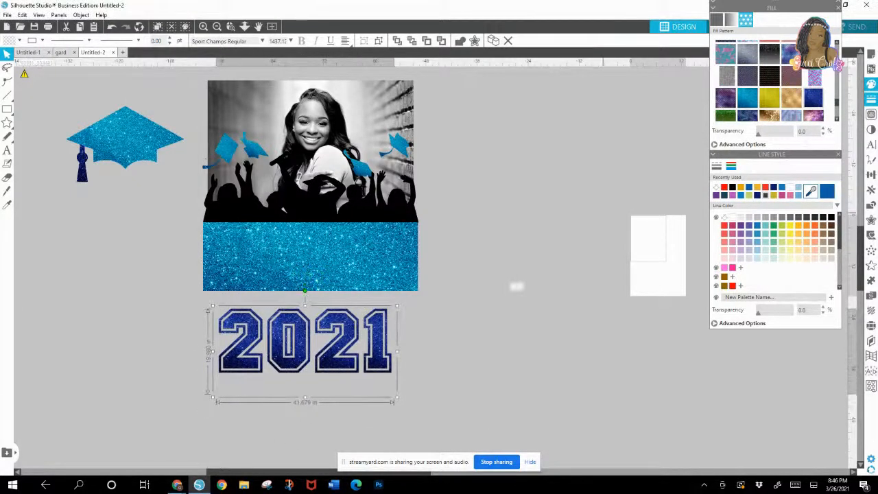
Step: Try a 0.125 in rounded offset around the 2021 text, separate it from the text, and delete it
{"action": "left_click", "coordinate": [872, 220]}
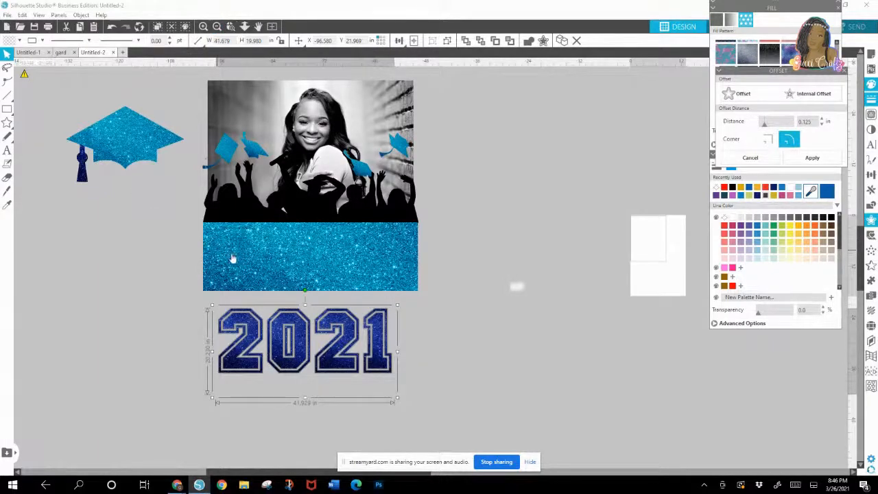
{"action": "left_click_drag", "start_coordinate": [230, 330], "coordinate": [185, 400]}
{"action": "left_click", "coordinate": [201, 334]}
{"action": "left_click_drag", "start_coordinate": [200, 334], "coordinate": [396, 366]}
{"action": "key", "text": "Delete"}
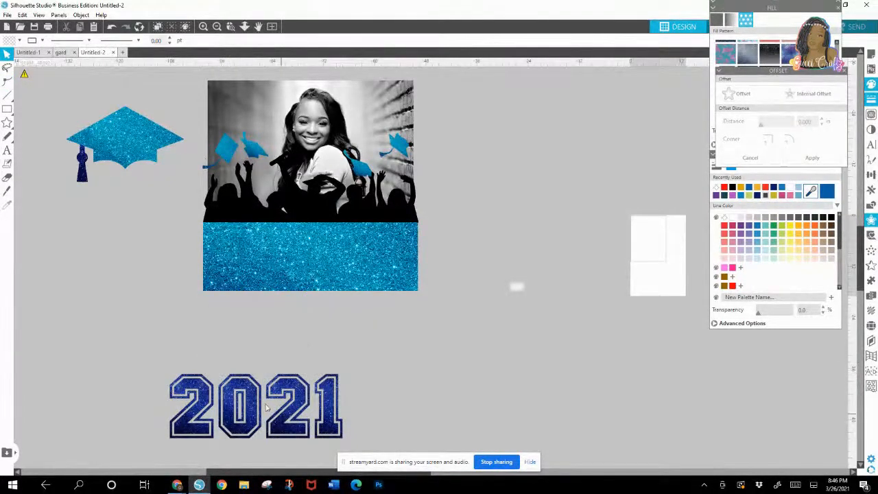
Step: Shrink the 2021 text to about 16 in wide and discard another trial offset pulled away from it
{"action": "left_click", "coordinate": [314, 382]}
{"action": "left_click_drag", "start_coordinate": [165, 371], "coordinate": [281, 365]}
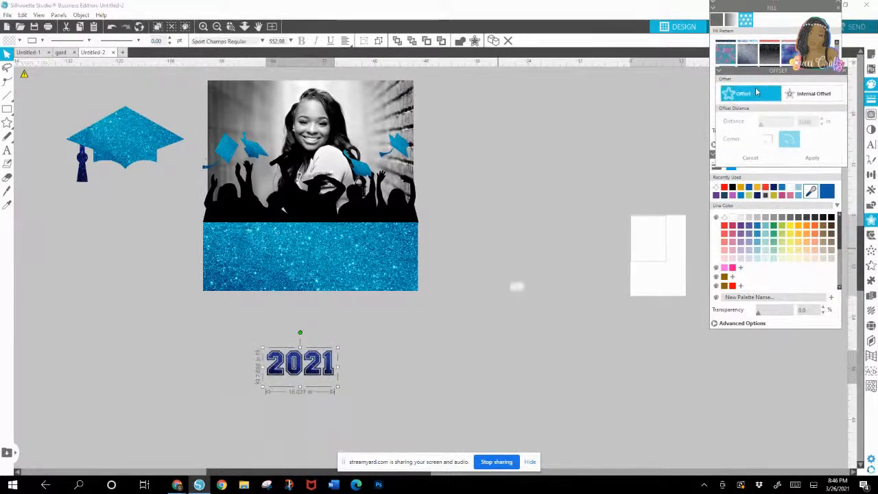
{"action": "left_click", "coordinate": [234, 333]}
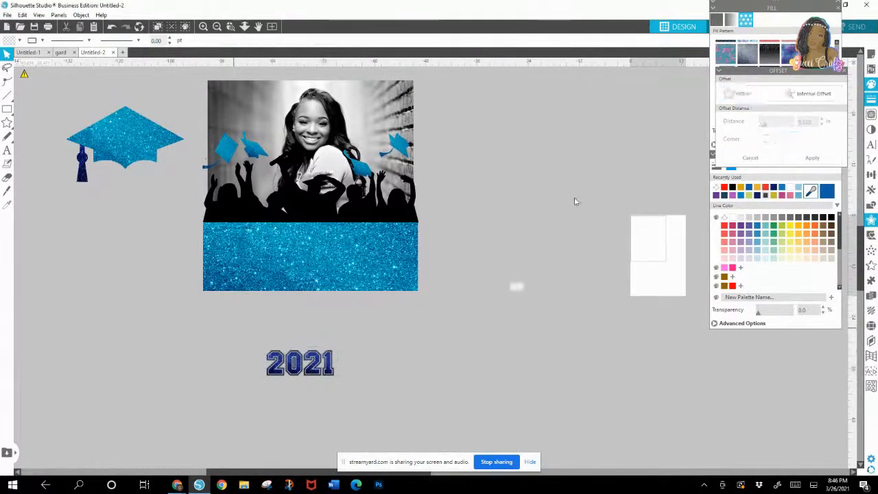
{"action": "left_click_drag", "start_coordinate": [310, 370], "coordinate": [330, 392]}
{"action": "key", "text": "Delete"}
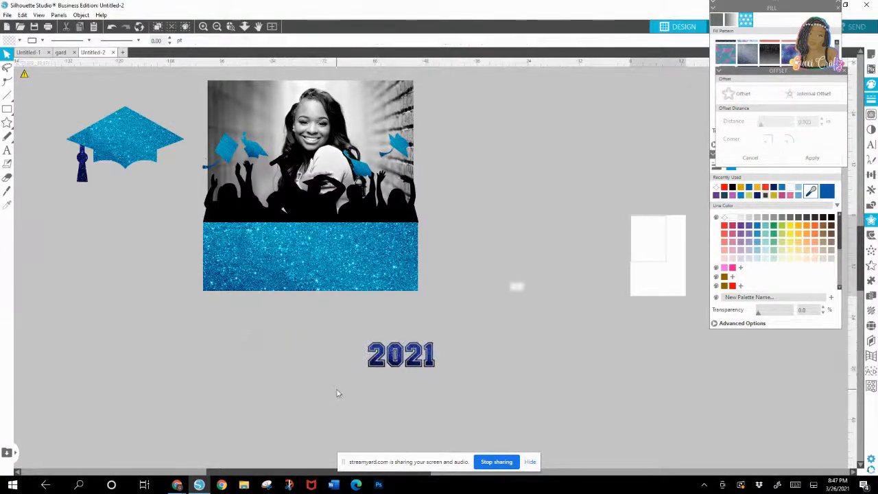
Step: Apply a 0.145 in offset with rounded corners around the reduced 2021 text
{"action": "left_click", "coordinate": [396, 358]}
{"action": "left_click", "coordinate": [743, 93]}
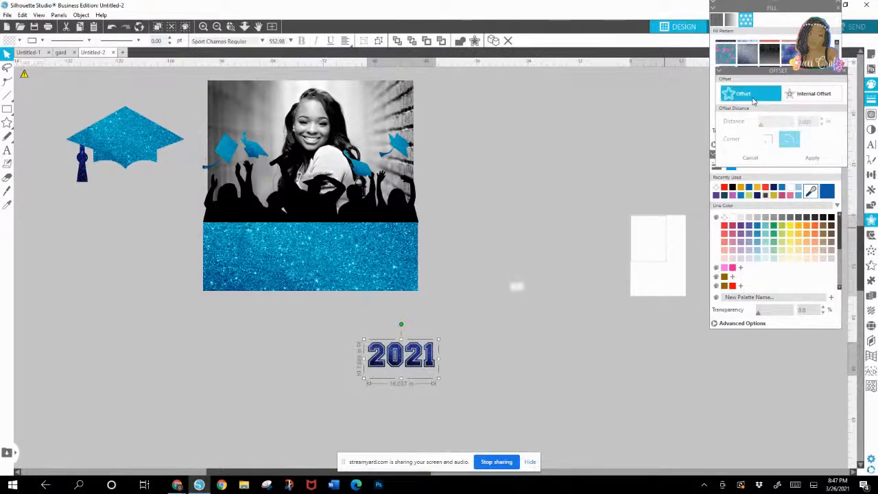
{"action": "left_click", "coordinate": [825, 121]}
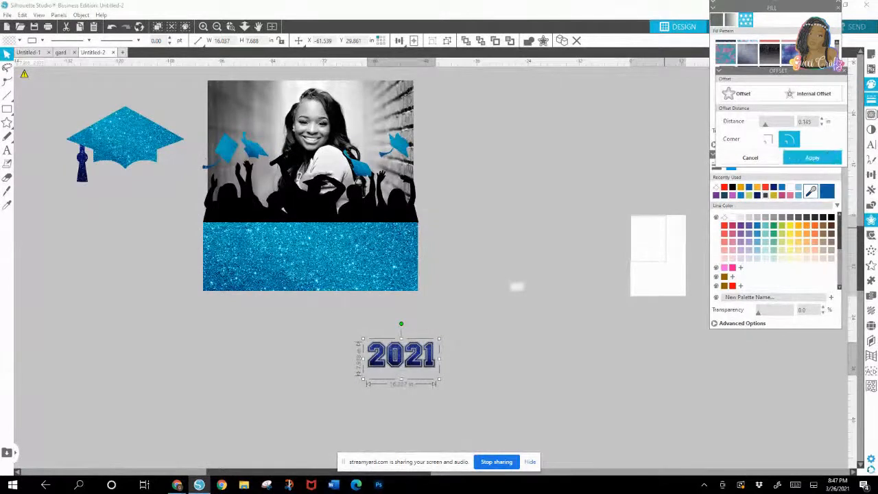
{"action": "left_click", "coordinate": [811, 158]}
Step: Fill the offset shape behind 2021 with solid gold and make its line colour transparent
{"action": "left_click", "coordinate": [871, 99]}
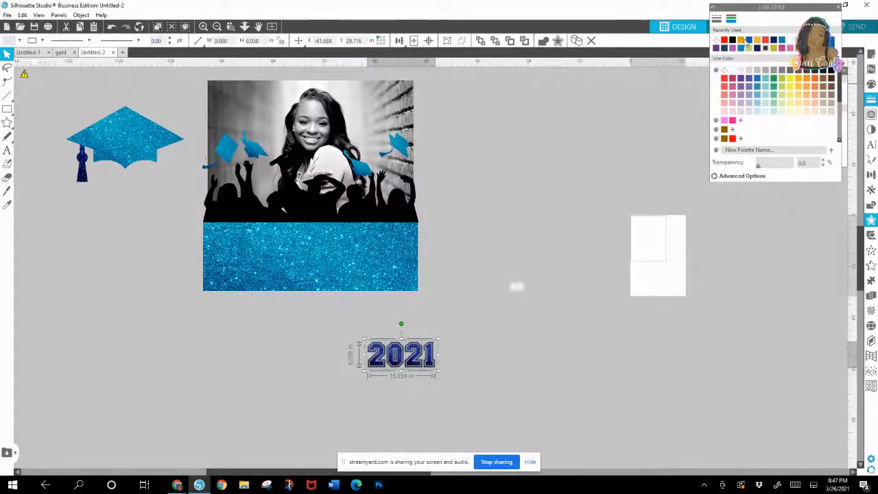
{"action": "left_click", "coordinate": [870, 84]}
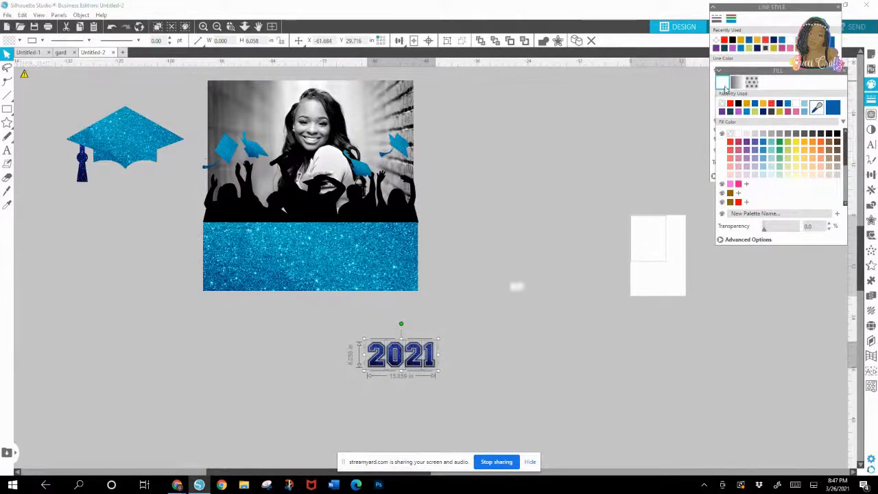
{"action": "left_click", "coordinate": [746, 103]}
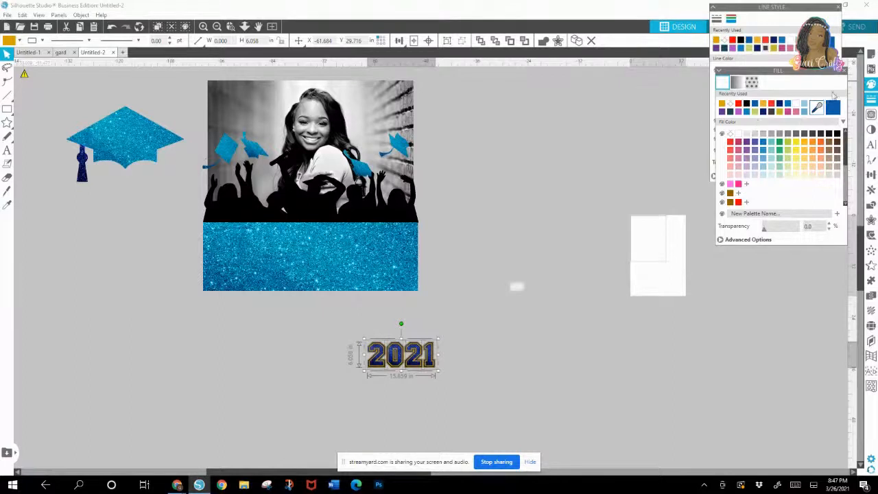
{"action": "left_click", "coordinate": [724, 41]}
Step: Group the blue glitter 2021 text with its gold offset
{"action": "left_click_drag", "start_coordinate": [352, 337], "coordinate": [454, 387]}
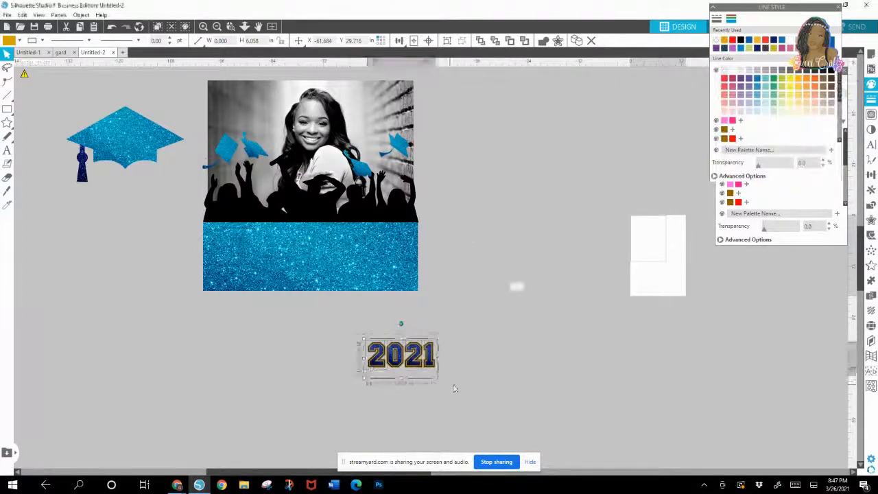
{"action": "right_click", "coordinate": [426, 363]}
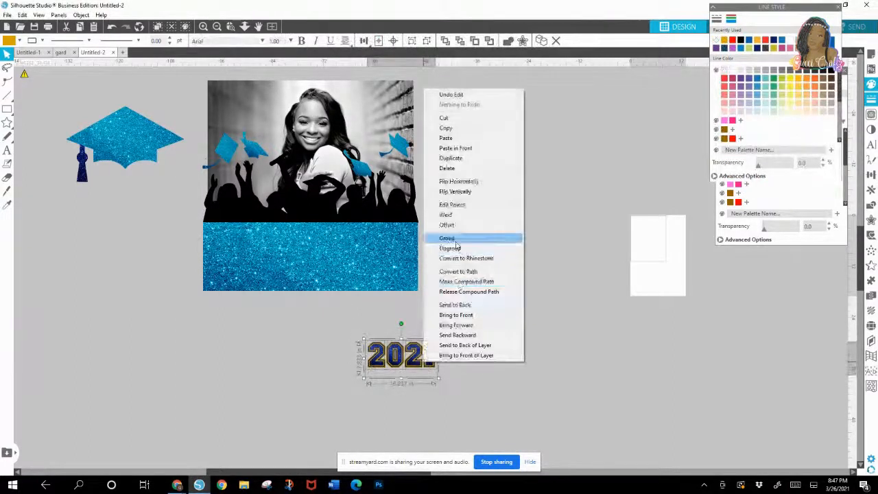
{"action": "left_click", "coordinate": [453, 240]}
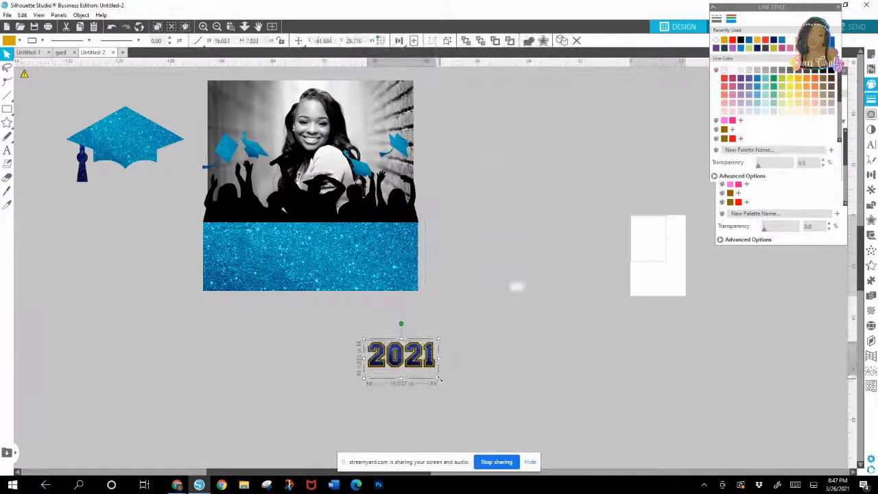
Step: Enlarge the grouped 2021 to about 40.9 in wide and center it over the glitter rectangle
{"action": "left_click_drag", "start_coordinate": [439, 382], "coordinate": [508, 414]}
{"action": "left_click_drag", "start_coordinate": [434, 376], "coordinate": [305, 246]}
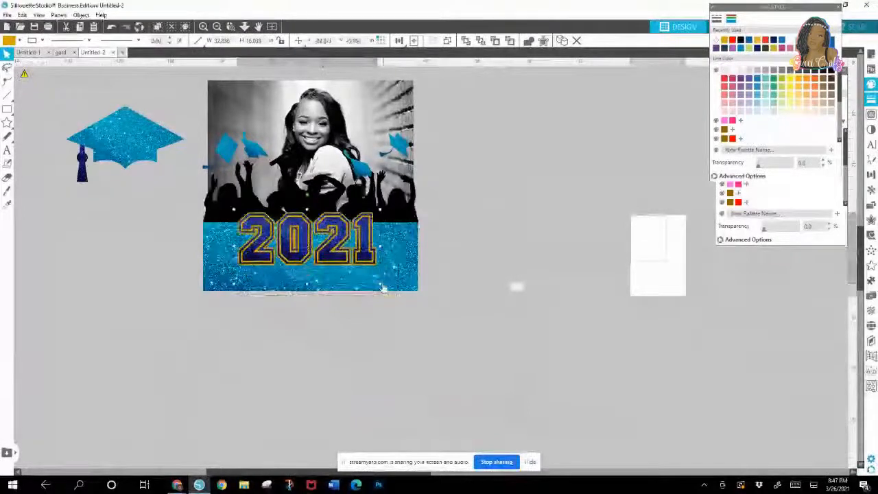
{"action": "left_click_drag", "start_coordinate": [380, 285], "coordinate": [416, 303]}
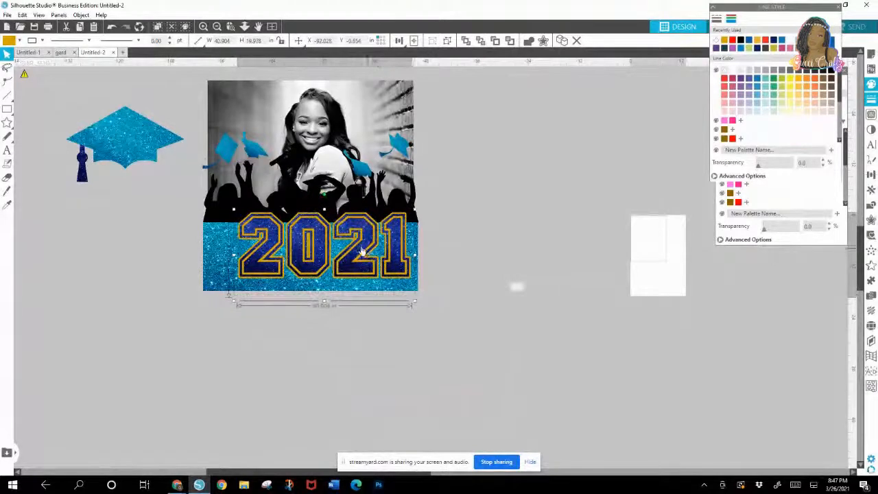
{"action": "left_click_drag", "start_coordinate": [363, 253], "coordinate": [345, 252]}
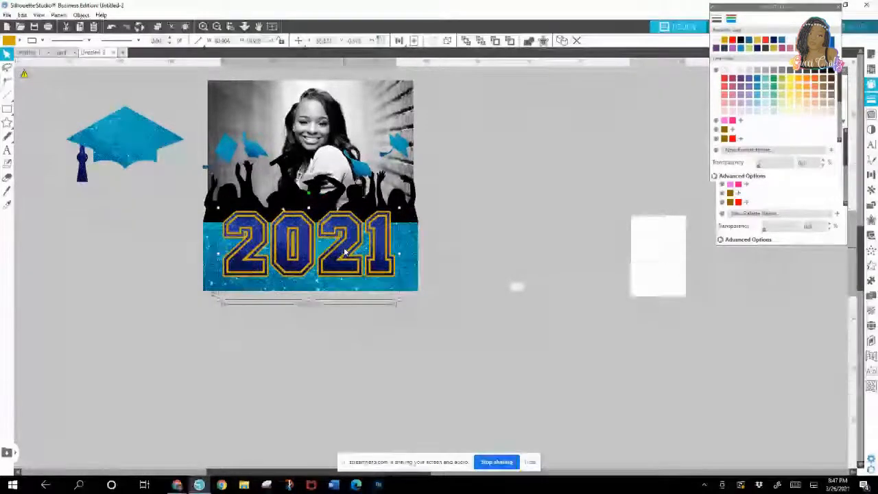
Step: Widen the 2021 group to about 42.4 in and lower it slightly on the glitter rectangle
{"action": "left_click", "coordinate": [402, 304]}
{"action": "left_click", "coordinate": [401, 303]}
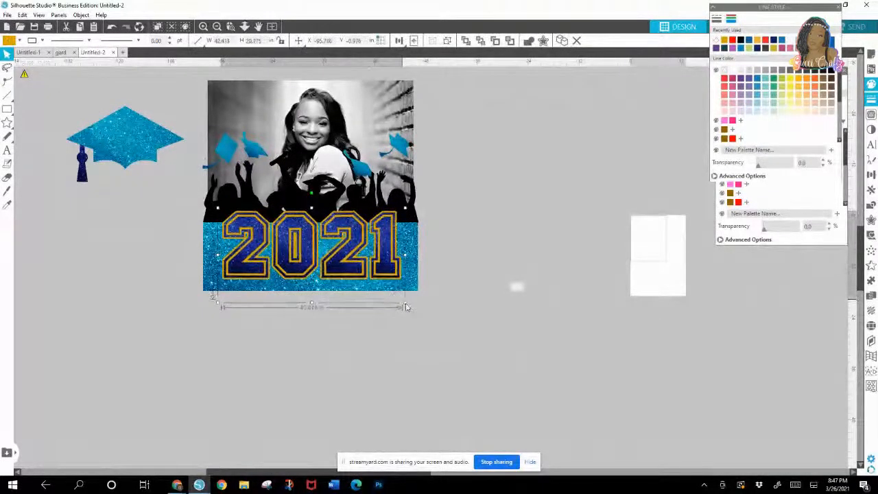
{"action": "left_click", "coordinate": [353, 264]}
{"action": "left_click_drag", "start_coordinate": [354, 264], "coordinate": [356, 268]}
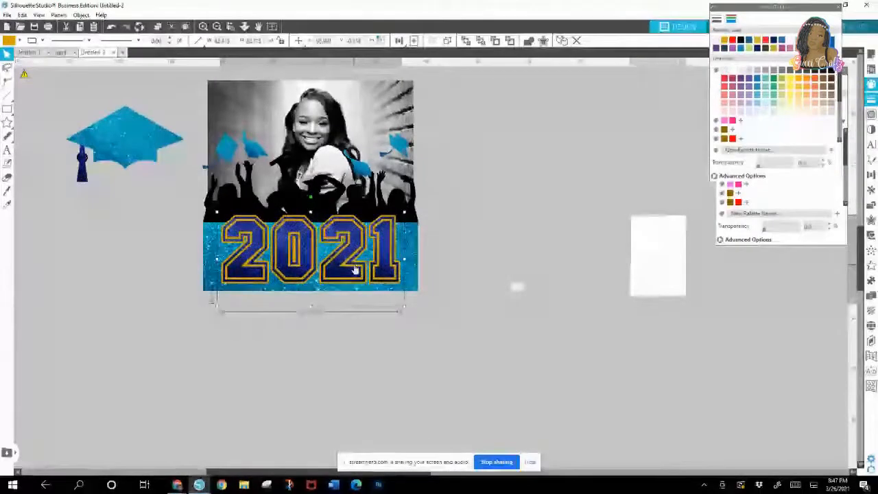
Step: Extend the glitter rectangle slightly past the crowd silhouette's right edge, leaving the 2021 group in place
{"action": "left_click", "coordinate": [211, 289]}
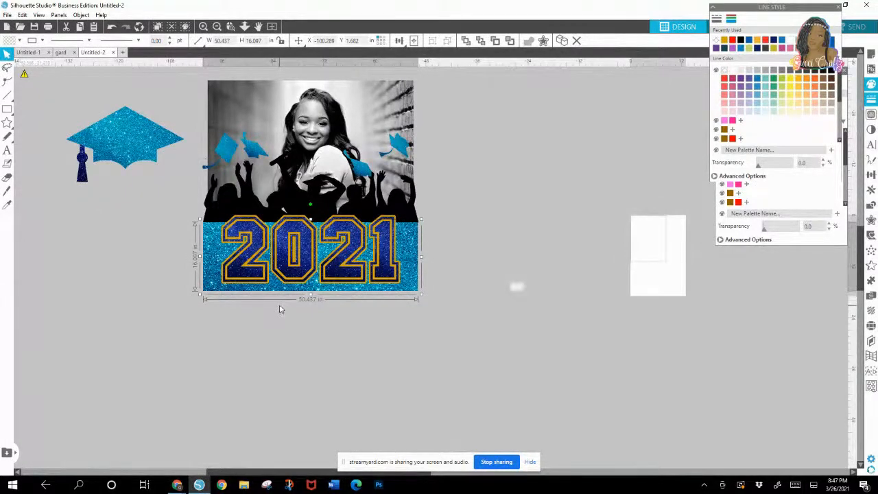
{"action": "left_click_drag", "start_coordinate": [420, 298], "coordinate": [425, 292]}
{"action": "left_click", "coordinate": [400, 293]}
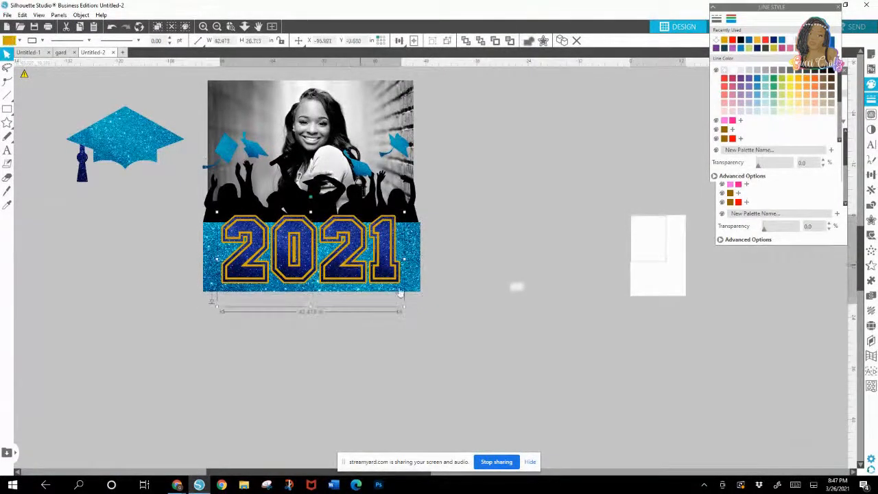
{"action": "left_click", "coordinate": [405, 312]}
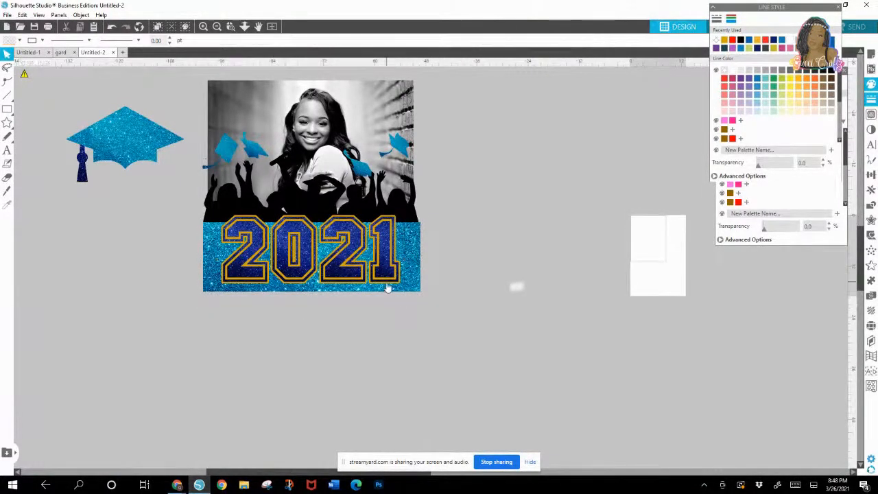
Step: Shrink the grouped 2021 slightly and recenter it over the blue glitter rectangle
{"action": "left_click", "coordinate": [388, 288]}
{"action": "left_click_drag", "start_coordinate": [405, 311], "coordinate": [391, 303]}
{"action": "left_click_drag", "start_coordinate": [302, 258], "coordinate": [307, 258]}
{"action": "left_click", "coordinate": [453, 230]}
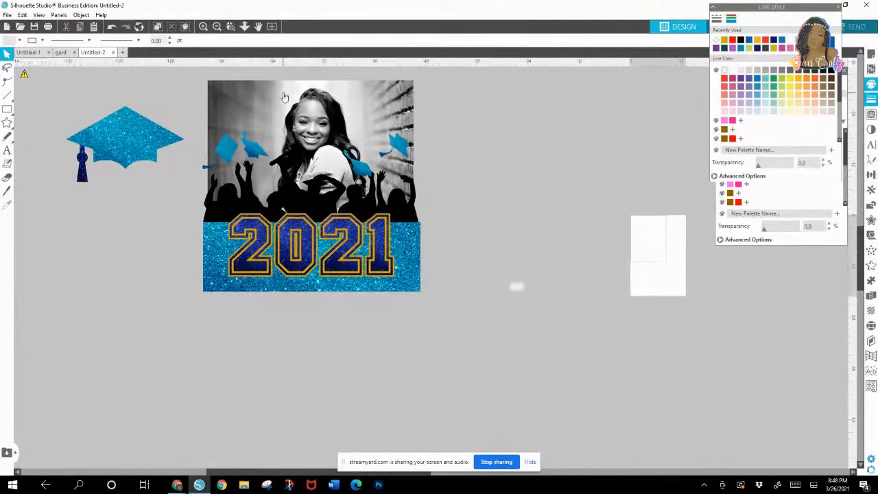
Step: Move the tasseled cap farther from the photo, and group the photo, crowd silhouette, glitter base and 2021 together
{"action": "left_click_drag", "start_coordinate": [116, 156], "coordinate": [101, 151]}
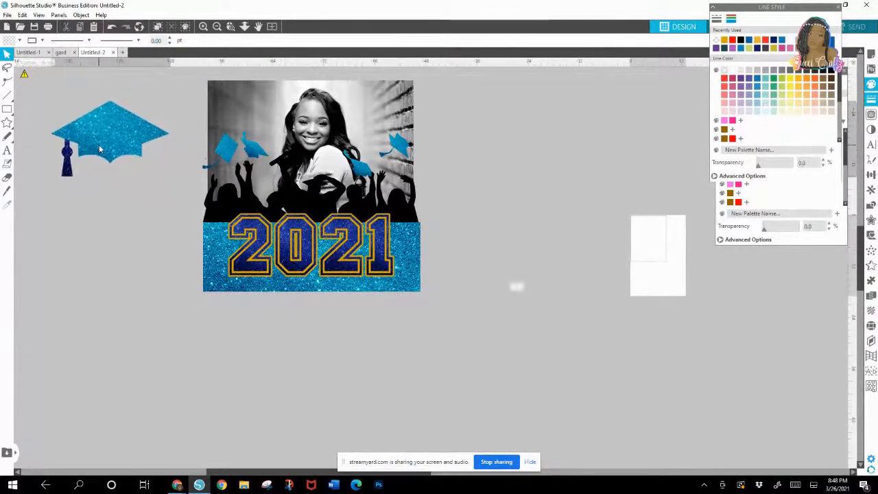
{"action": "left_click", "coordinate": [378, 258]}
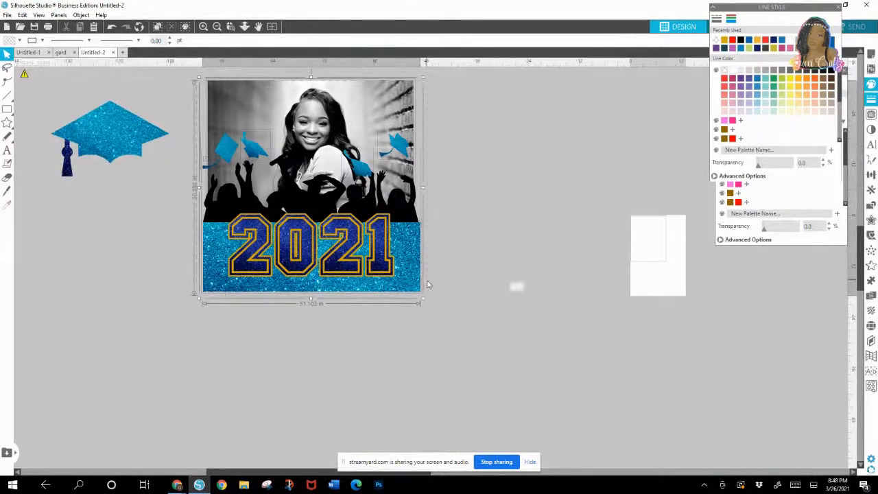
{"action": "right_click", "coordinate": [420, 278]}
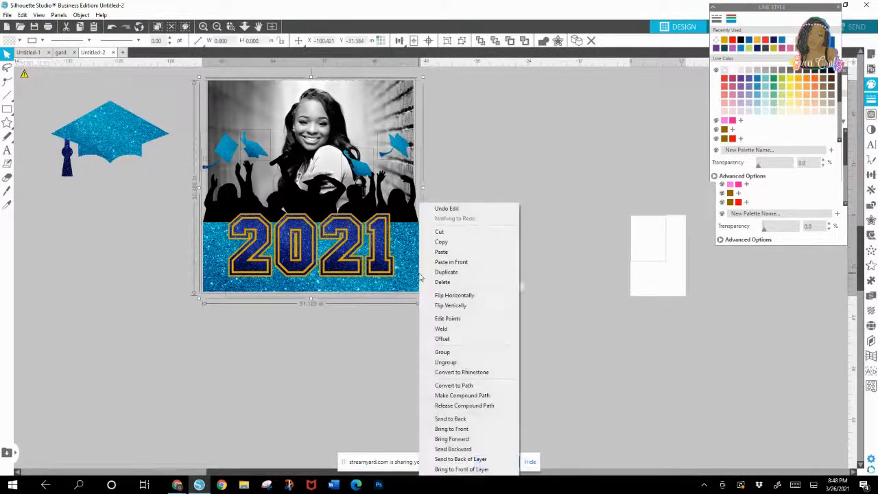
{"action": "left_click", "coordinate": [459, 354]}
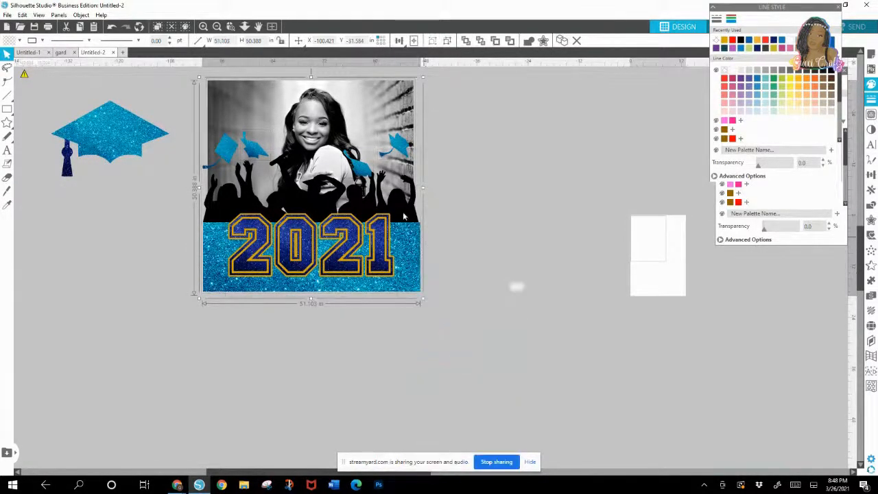
Step: Reposition the grouped photo artwork below the cap's old spot, and place the tasseled cap up and to the right of it
{"action": "left_click_drag", "start_coordinate": [377, 175], "coordinate": [382, 246]}
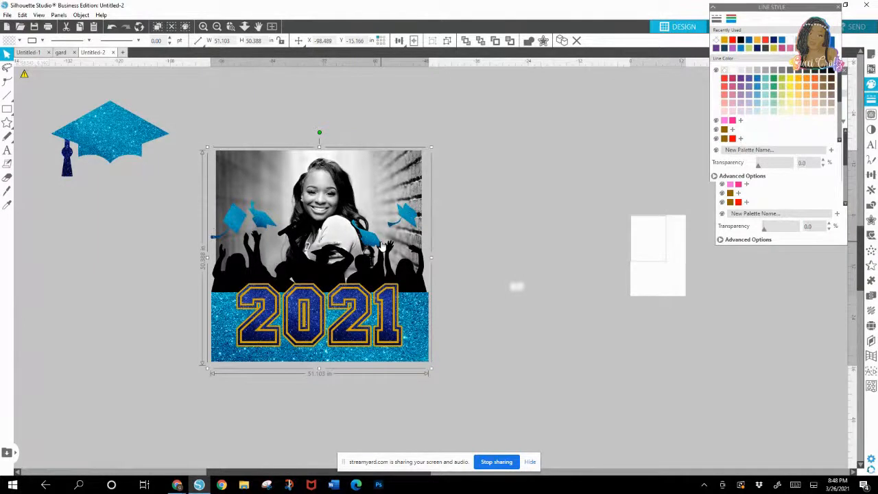
{"action": "left_click_drag", "start_coordinate": [399, 302], "coordinate": [249, 347]}
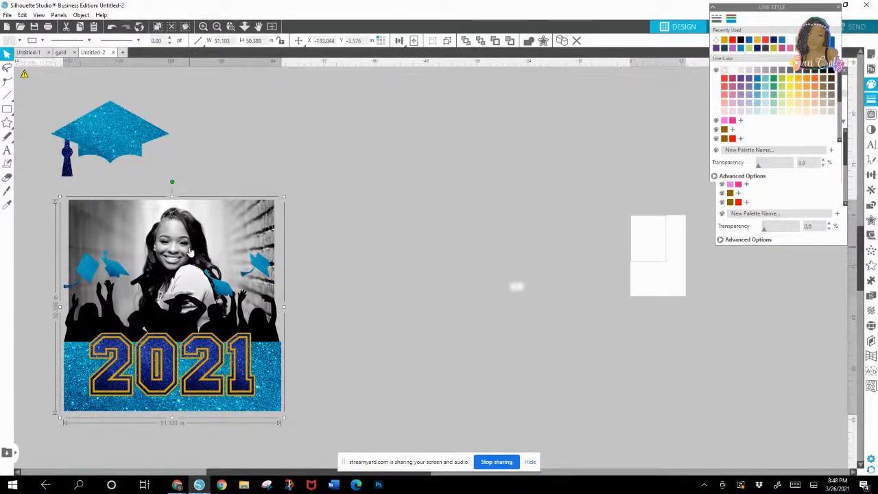
{"action": "left_click_drag", "start_coordinate": [99, 142], "coordinate": [398, 163]}
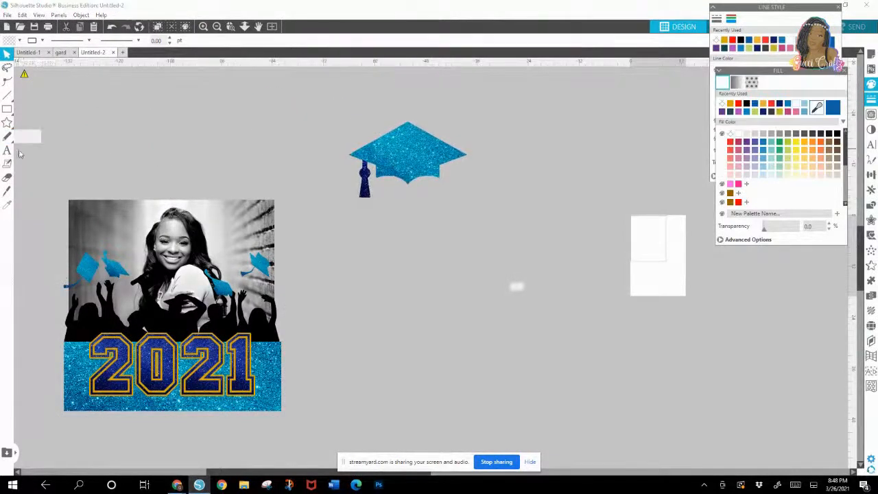
Step: Add the text "Class Of" in the empty area below the tasseled cap, with both words capitalized
{"action": "left_click", "coordinate": [7, 151]}
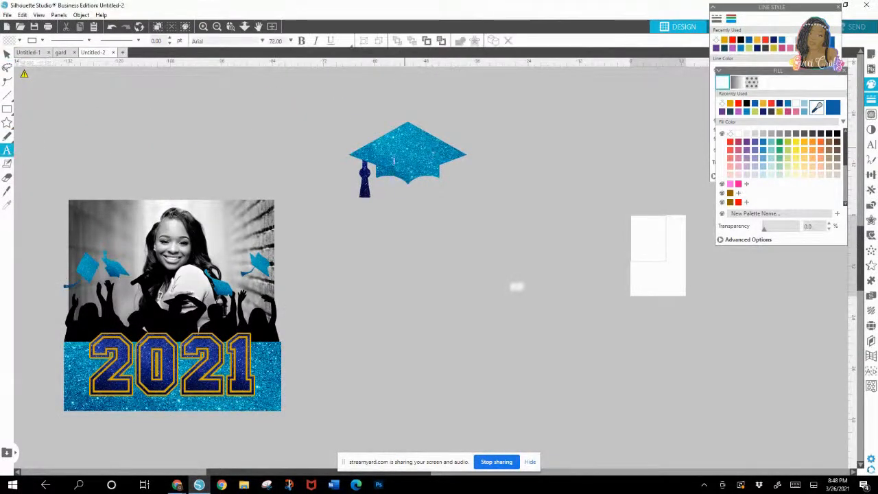
{"action": "left_click", "coordinate": [354, 279]}
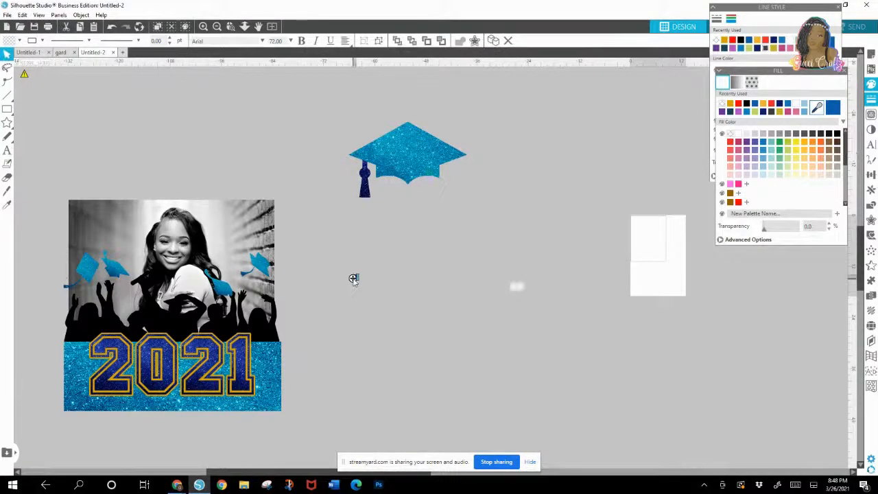
{"action": "left_click", "coordinate": [410, 322]}
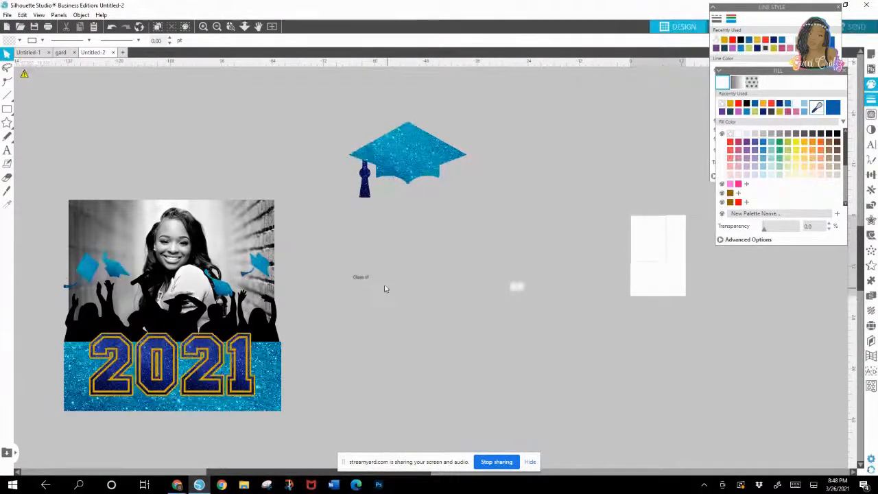
{"action": "left_click", "coordinate": [364, 278]}
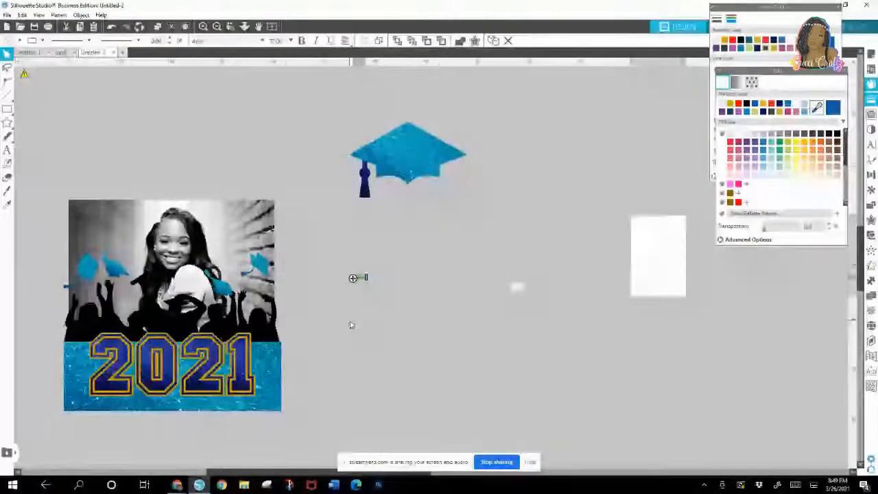
{"action": "type", "text": "Of"}
{"action": "left_click", "coordinate": [376, 293]}
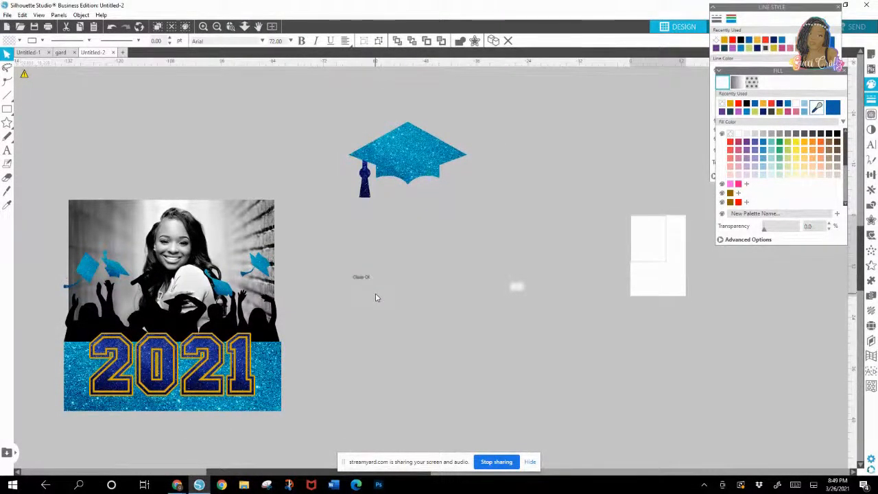
Step: Set the Class Of text in the Arthem script font and enlarge it to about 28.2 in wide
{"action": "left_click", "coordinate": [366, 279]}
{"action": "left_click_drag", "start_coordinate": [374, 287], "coordinate": [425, 297]}
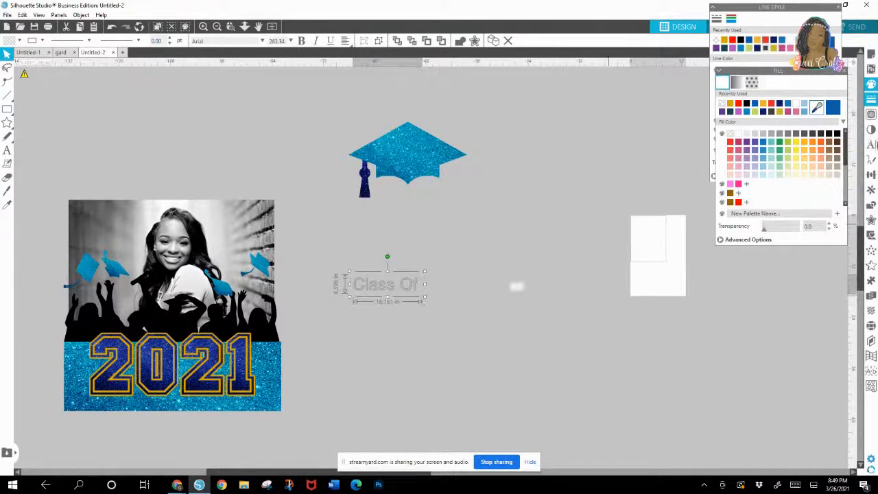
{"action": "left_click", "coordinate": [871, 145]}
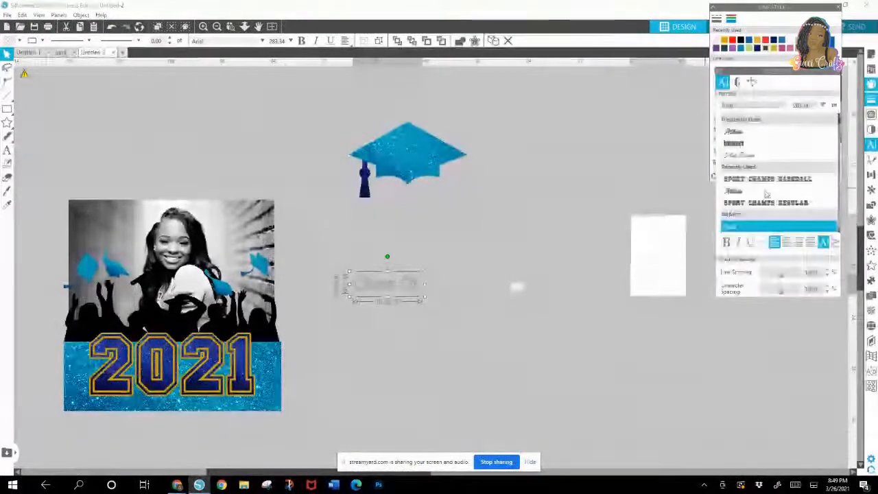
{"action": "left_click", "coordinate": [744, 131]}
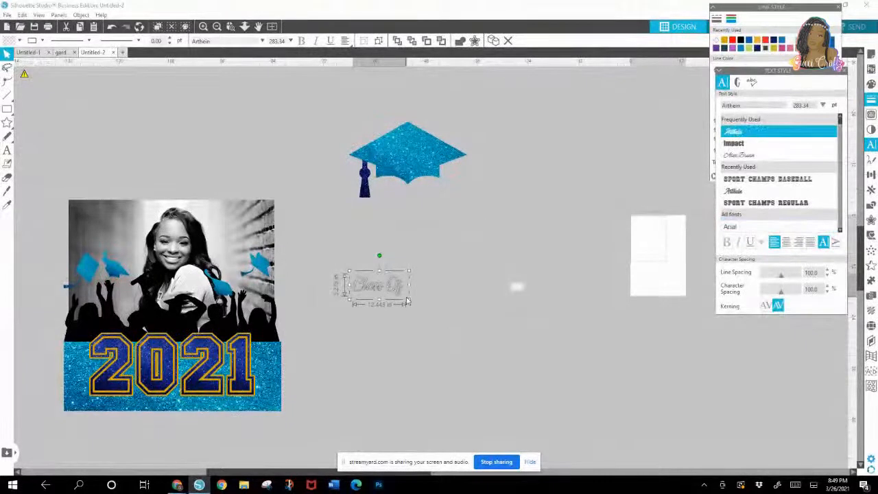
{"action": "mouse_move", "coordinate": [409, 302]}
{"action": "left_mouse_down"}
{"action": "mouse_move", "coordinate": [461, 328]}
{"action": "mouse_move", "coordinate": [401, 298]}
{"action": "left_mouse_up"}
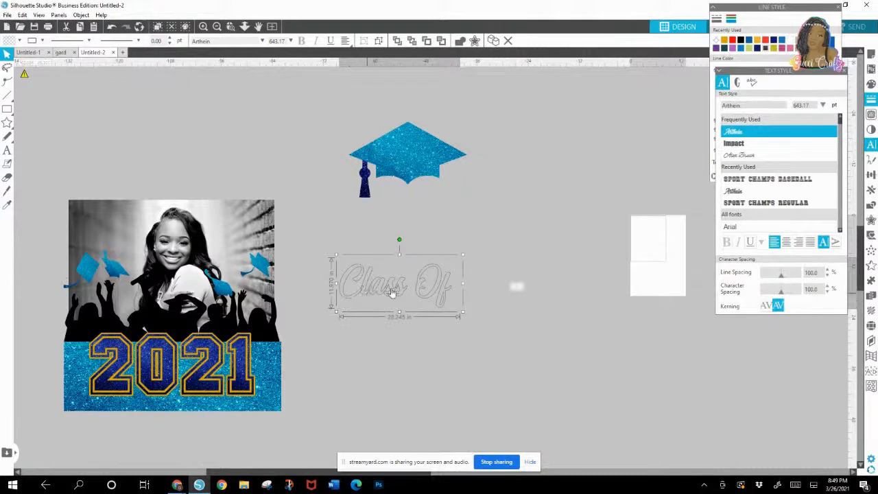
Step: Weld the Class Of lettering and make it a compound path
{"action": "left_click", "coordinate": [871, 207]}
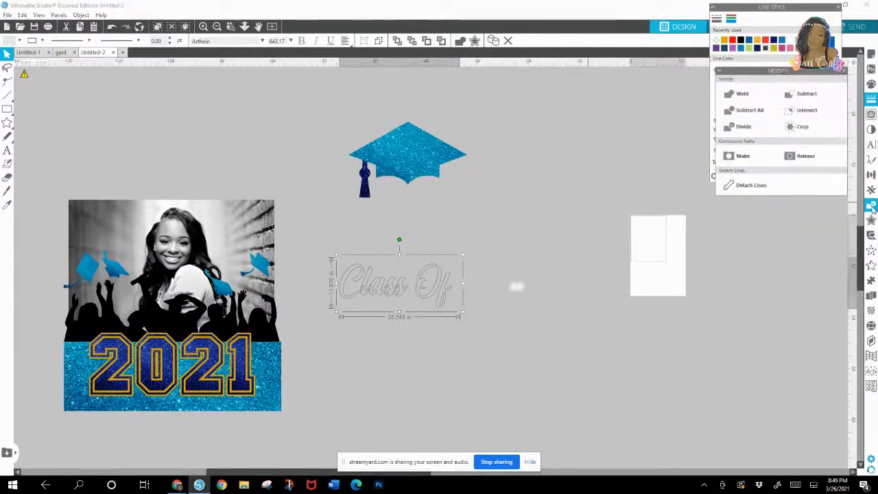
{"action": "left_click", "coordinate": [751, 94]}
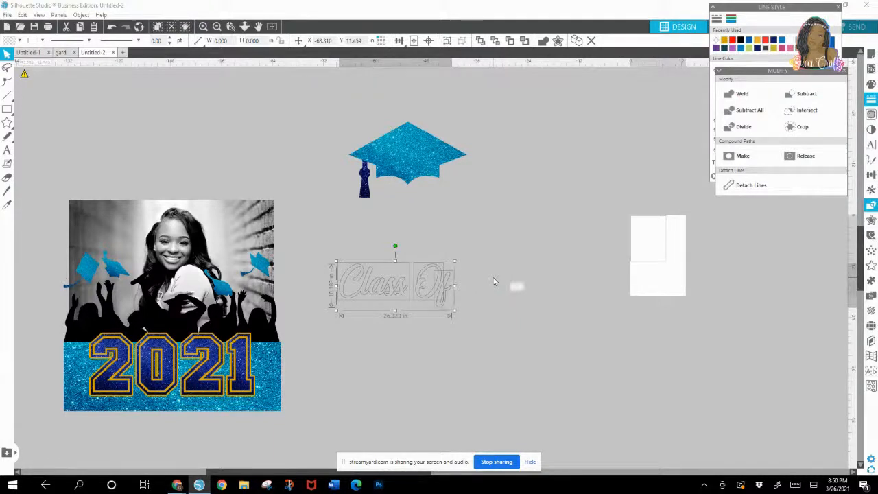
{"action": "left_click", "coordinate": [82, 15]}
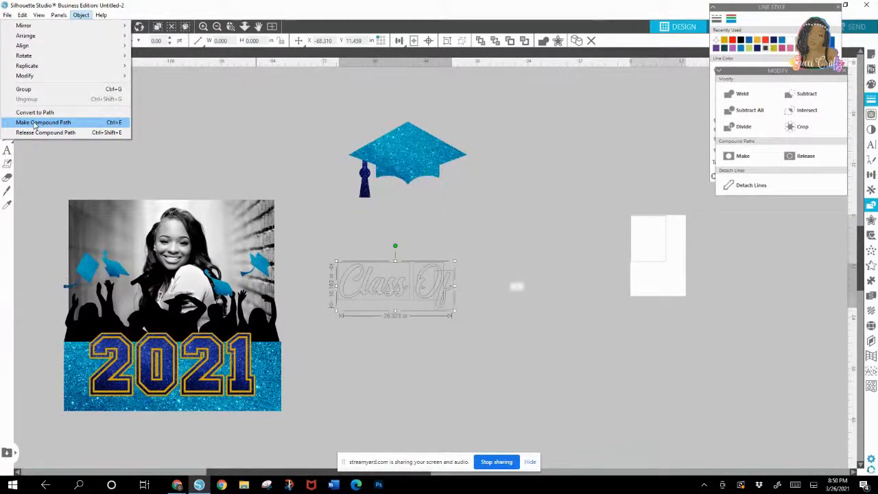
{"action": "left_click", "coordinate": [36, 125]}
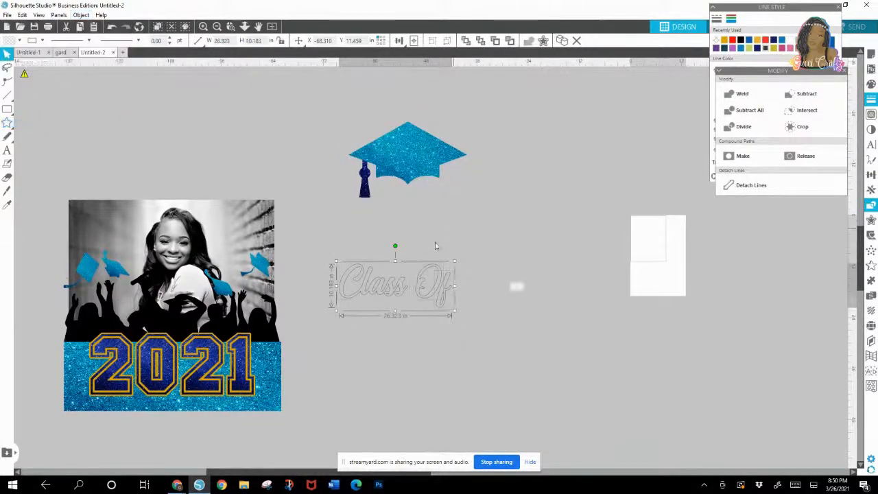
Step: Reduce the Class Of lettering to about 22.6 in wide and arrange the fill settings above the line style settings
{"action": "mouse_move", "coordinate": [454, 315]}
{"action": "left_mouse_down"}
{"action": "mouse_move", "coordinate": [432, 305]}
{"action": "mouse_move", "coordinate": [438, 308]}
{"action": "left_mouse_up"}
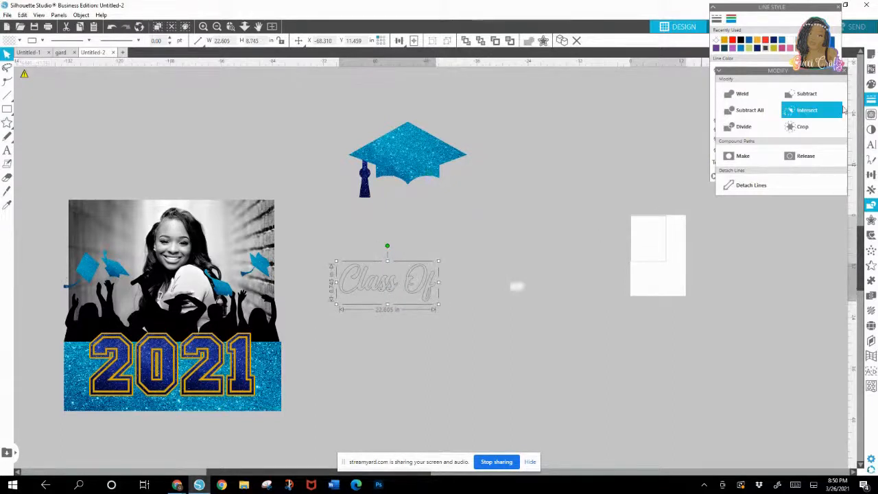
{"action": "left_click", "coordinate": [843, 72]}
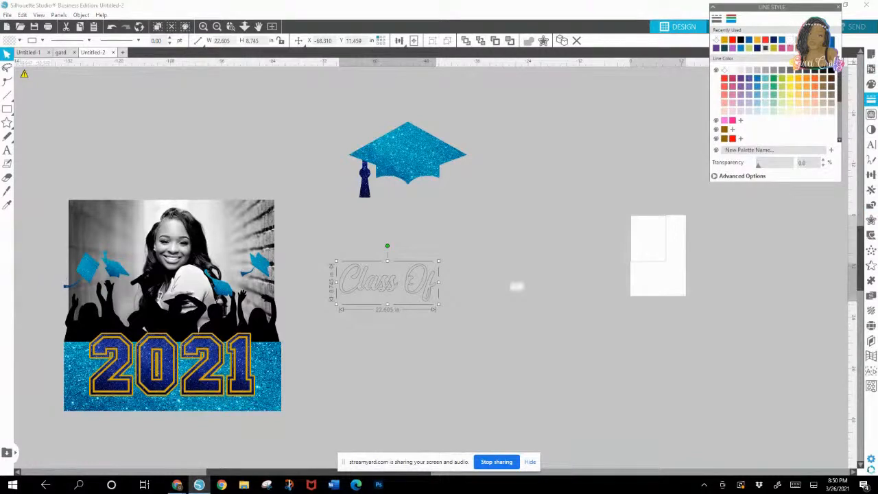
{"action": "left_click_drag", "start_coordinate": [774, 7], "coordinate": [789, 225]}
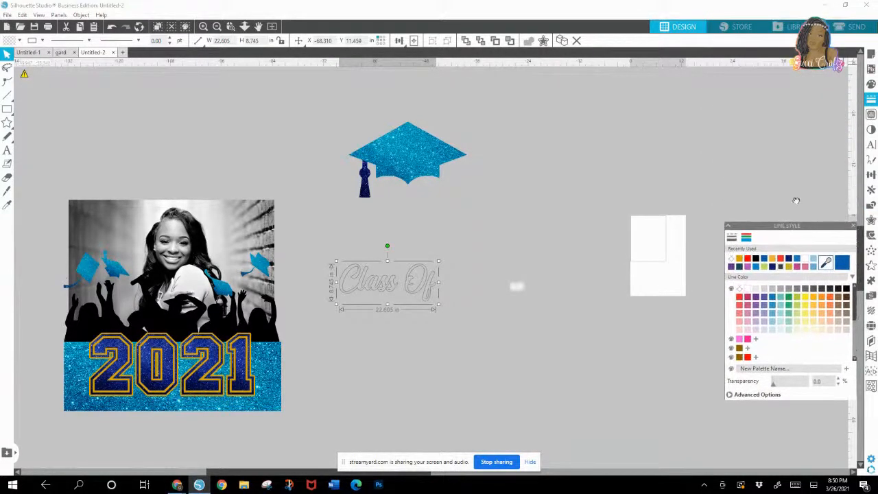
{"action": "left_click", "coordinate": [871, 83]}
{"action": "left_click_drag", "start_coordinate": [775, 71], "coordinate": [779, 16]}
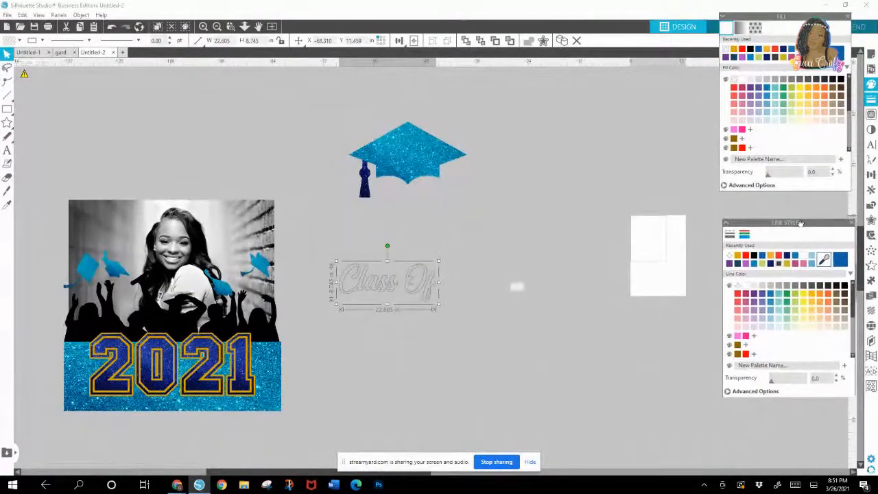
{"action": "left_click_drag", "start_coordinate": [803, 228], "coordinate": [797, 205]}
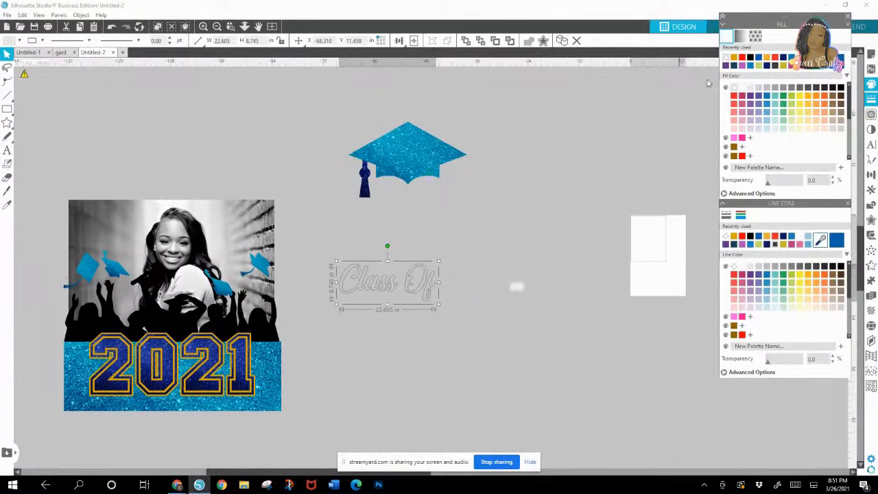
Step: Fill the Class Of lettering with a multicolor rainbow gradient
{"action": "left_click", "coordinate": [755, 35]}
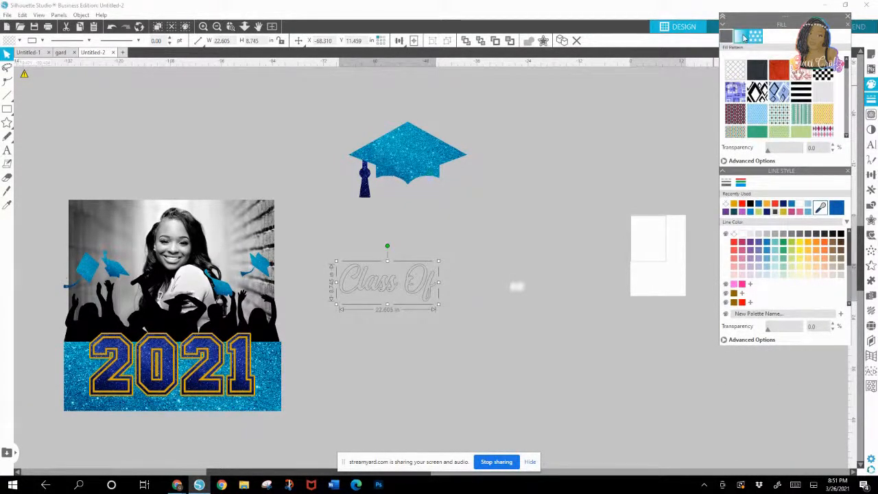
{"action": "left_click", "coordinate": [741, 36]}
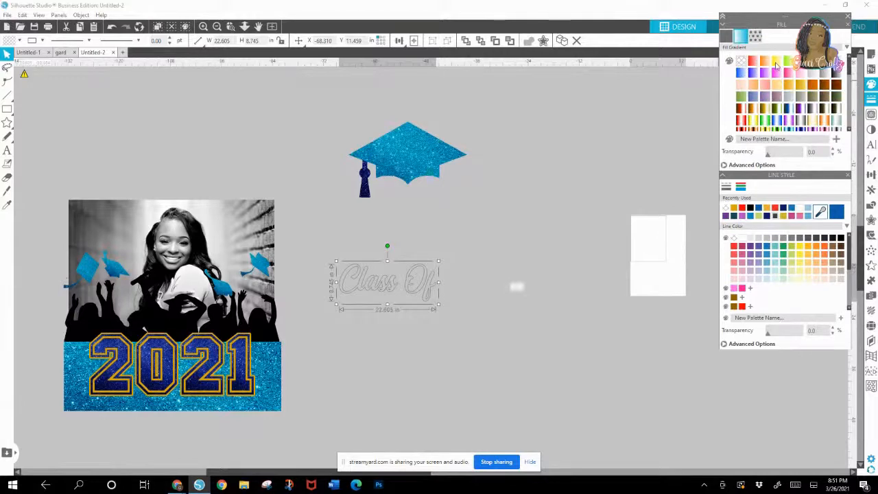
{"action": "left_click", "coordinate": [850, 131]}
{"action": "left_click", "coordinate": [849, 130]}
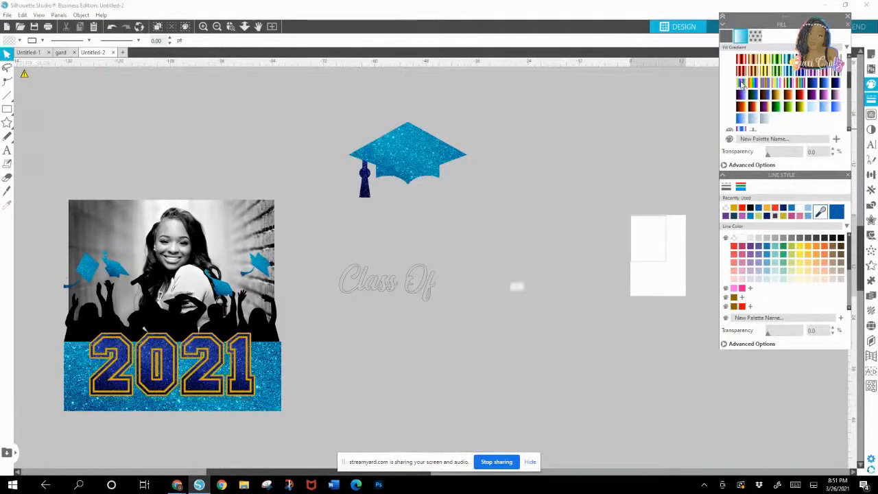
{"action": "left_click", "coordinate": [429, 300]}
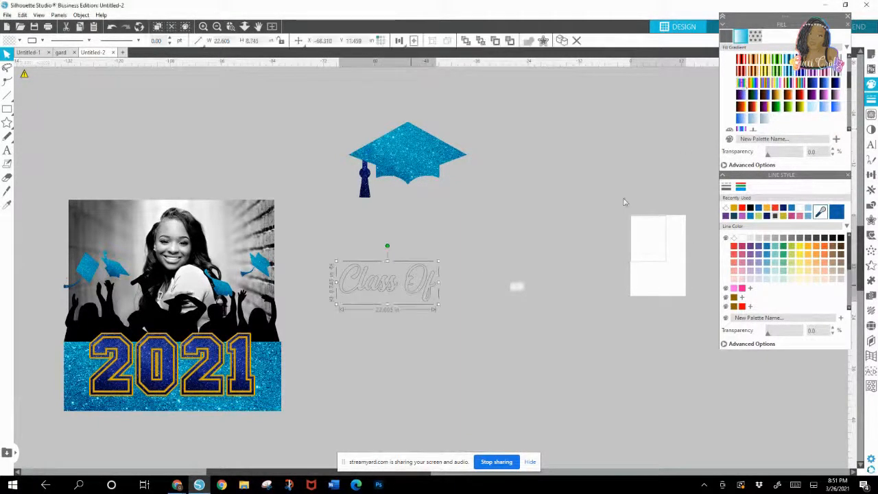
{"action": "left_click", "coordinate": [739, 84]}
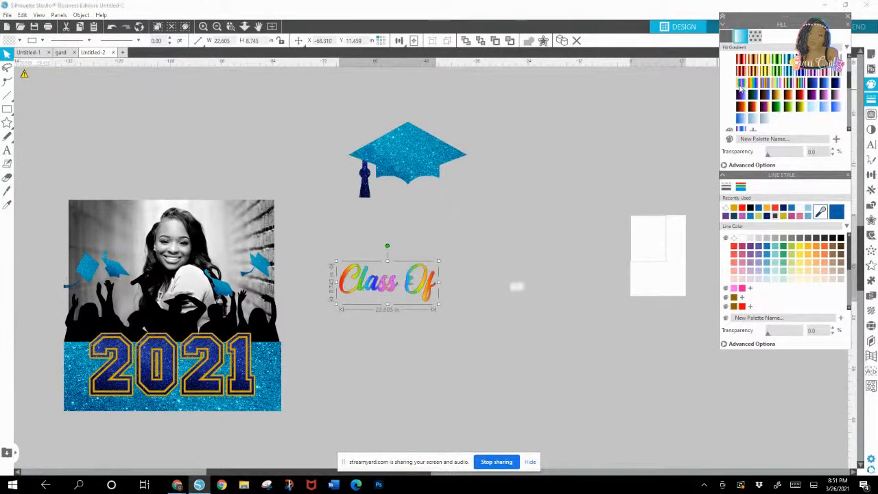
Step: Rotate the Class Of lettering's rainbow gradient to 145 degrees and try other colors for its end color stops
{"action": "left_click", "coordinate": [725, 165]}
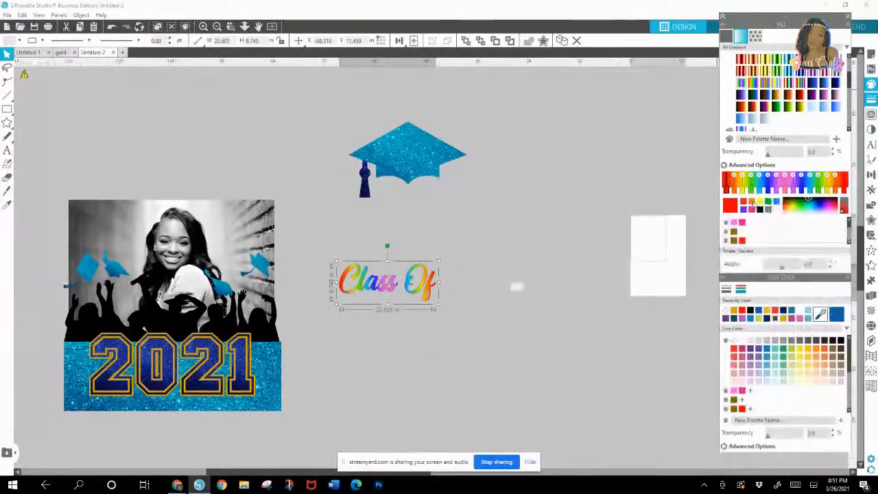
{"action": "left_click_drag", "start_coordinate": [784, 267], "coordinate": [796, 269]}
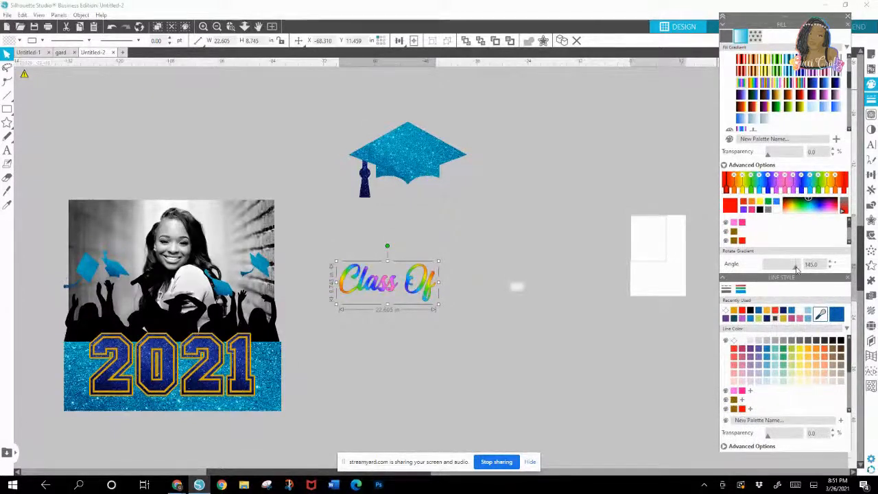
{"action": "left_click", "coordinate": [835, 176]}
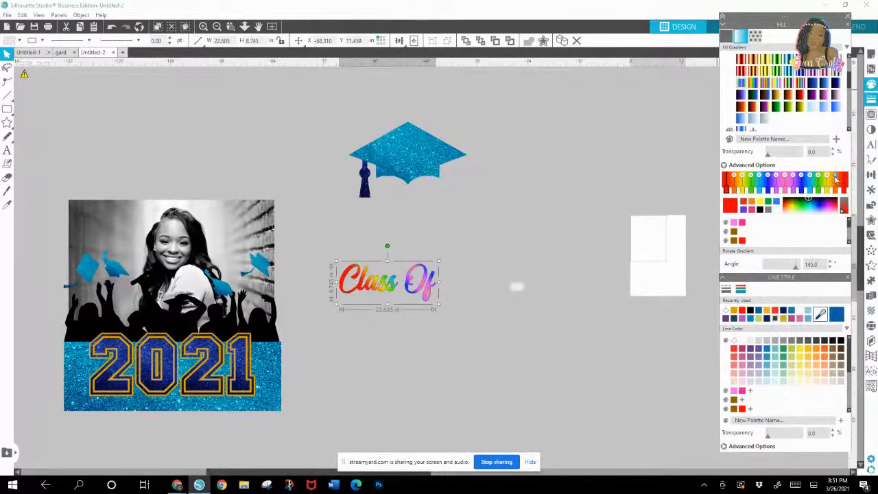
{"action": "left_click", "coordinate": [835, 176]}
{"action": "left_click", "coordinate": [807, 206]}
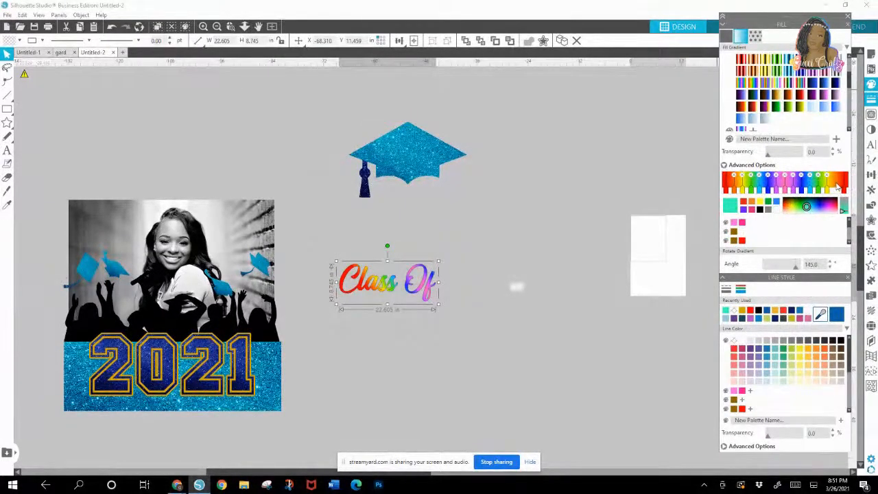
{"action": "left_click", "coordinate": [808, 209]}
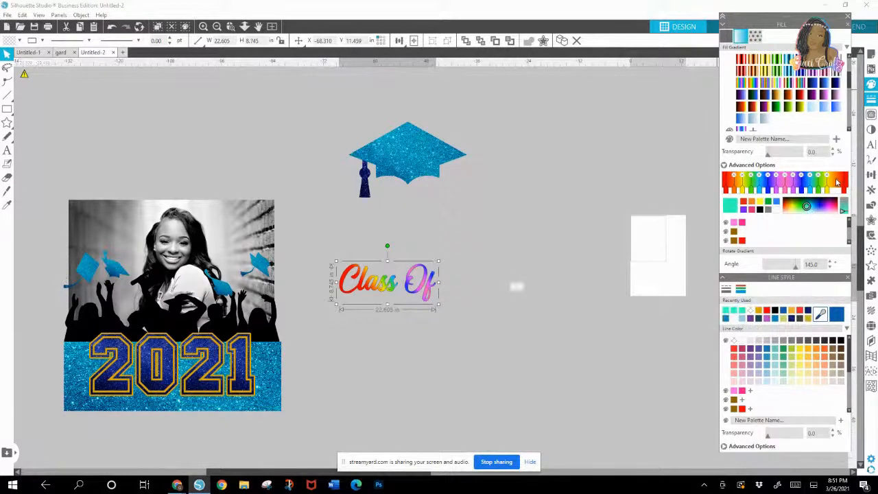
{"action": "left_click_drag", "start_coordinate": [795, 208], "coordinate": [814, 207]}
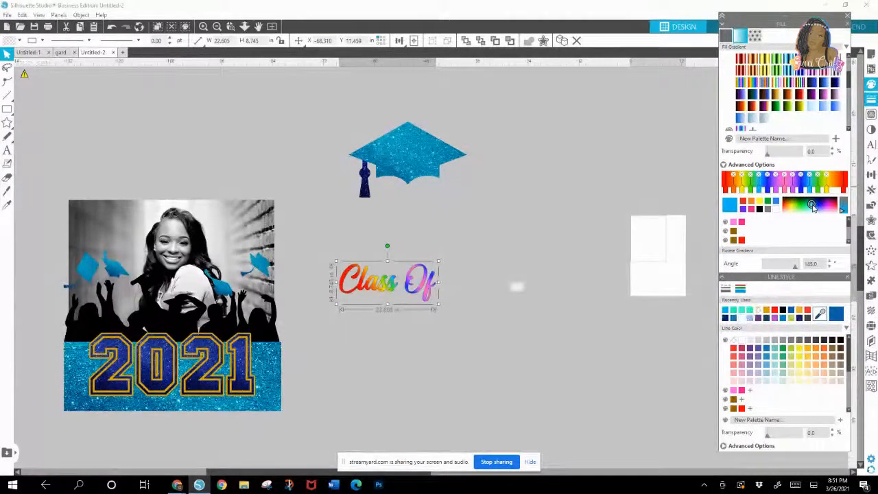
{"action": "left_click", "coordinate": [835, 203]}
{"action": "left_click", "coordinate": [831, 205]}
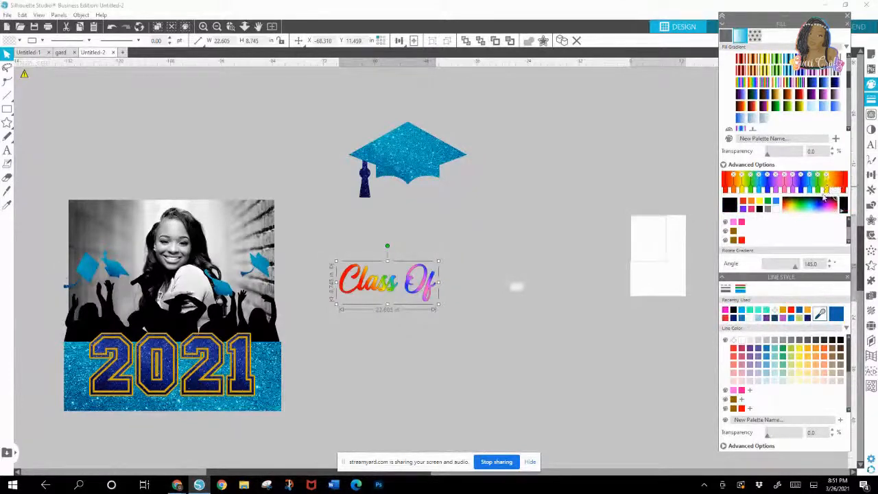
{"action": "left_click", "coordinate": [814, 201]}
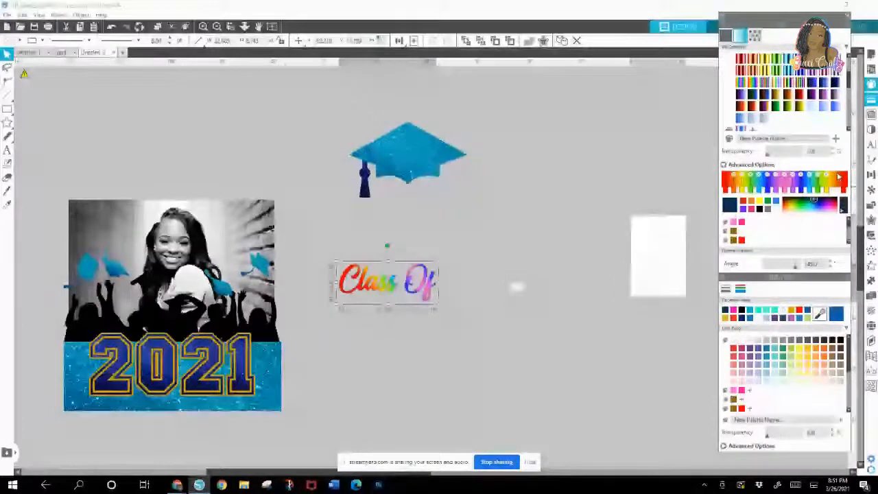
{"action": "left_click", "coordinate": [826, 187]}
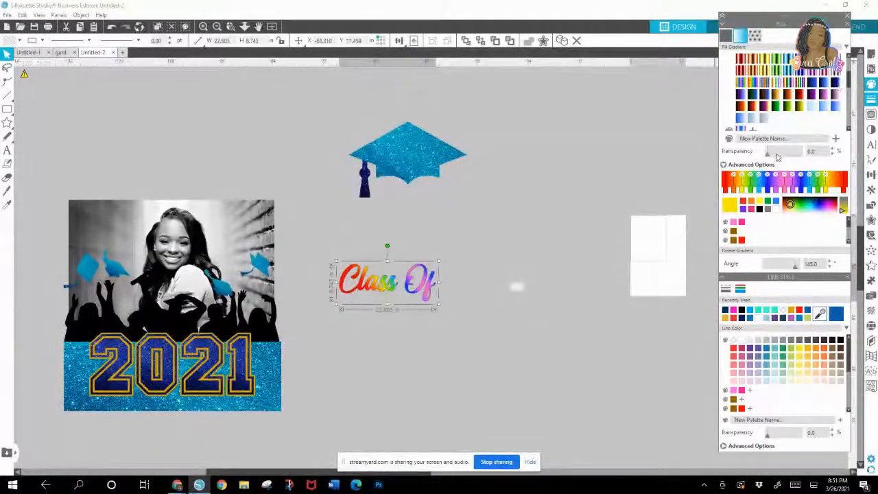
Step: Try several other multicolor gradient presets on the Class Of lettering, ending with the black, yellow, red and green one
{"action": "left_click_drag", "start_coordinate": [850, 82], "coordinate": [851, 108]}
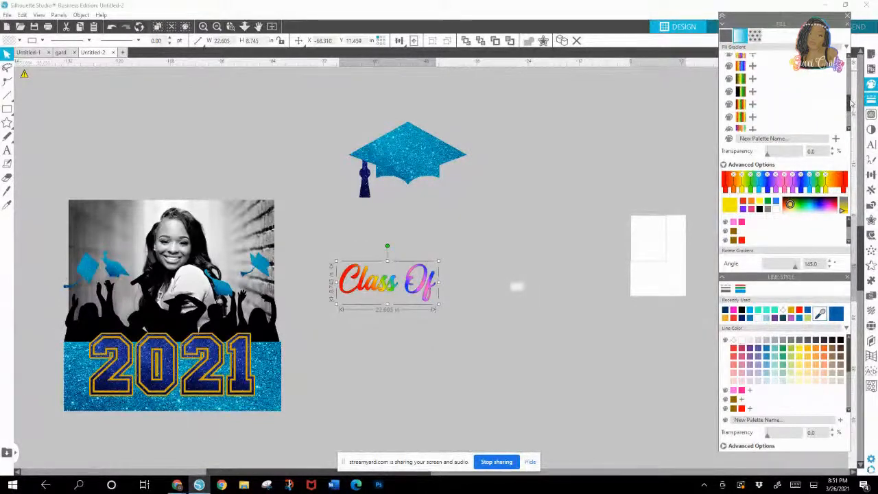
{"action": "left_click", "coordinate": [746, 66]}
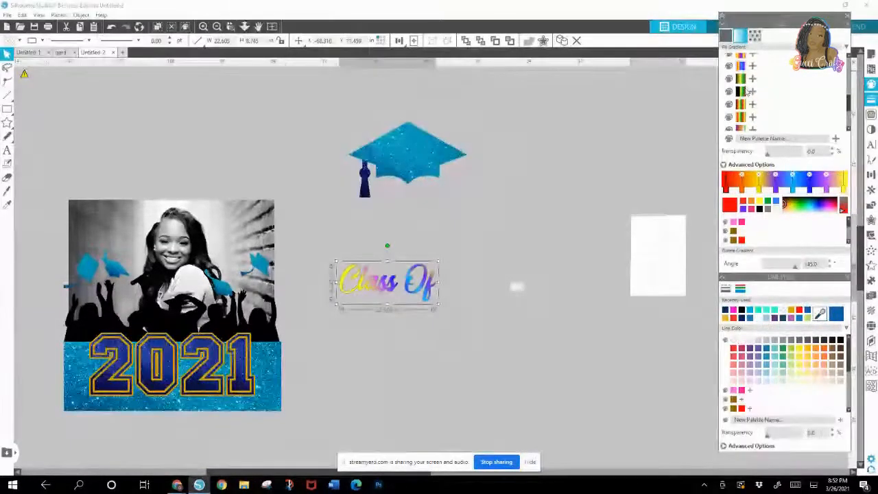
{"action": "left_click", "coordinate": [742, 118]}
{"action": "left_click", "coordinate": [742, 128]}
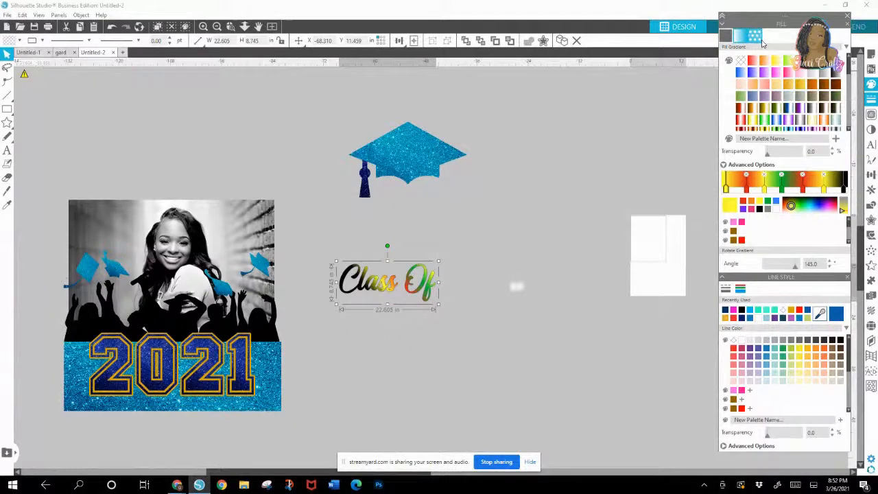
Step: Fill the Class Of lettering with the dark blue glitter pattern
{"action": "left_click", "coordinate": [754, 36]}
{"action": "left_click_drag", "start_coordinate": [847, 67], "coordinate": [857, 125]}
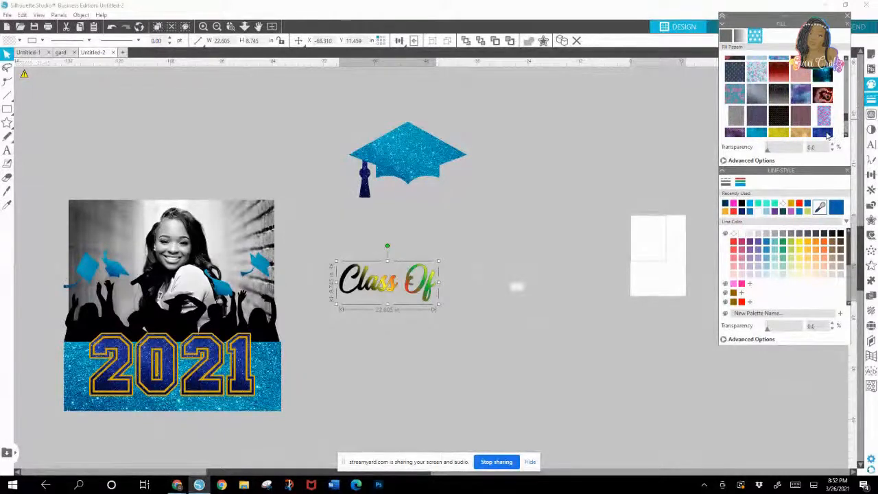
{"action": "left_click", "coordinate": [826, 136]}
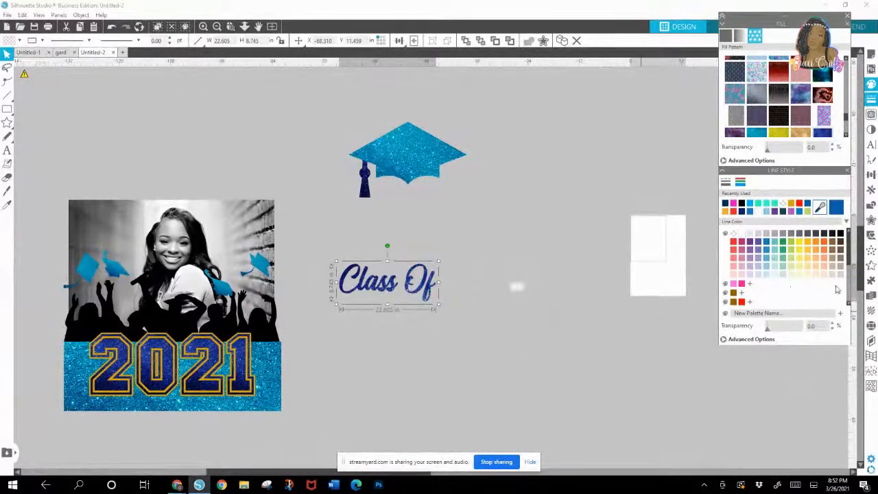
Step: Create a rounded-corner outward offset around the Class Of lettering
{"action": "left_click", "coordinate": [871, 219]}
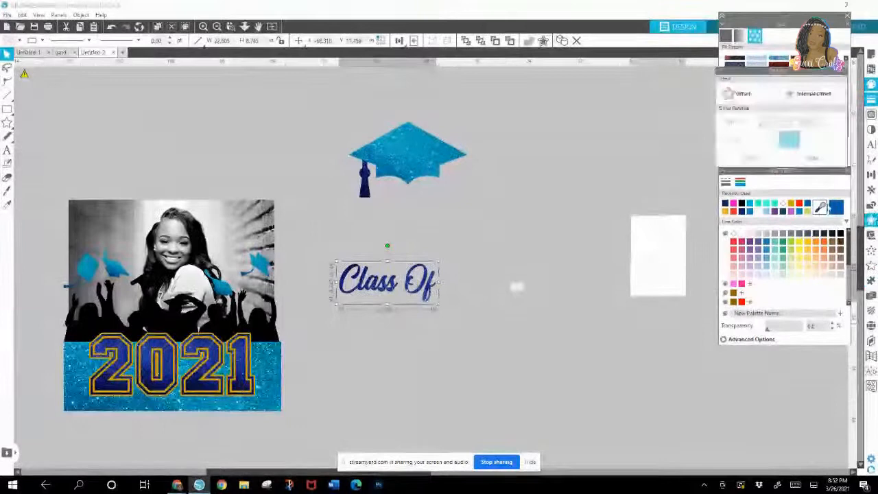
{"action": "left_click", "coordinate": [748, 100]}
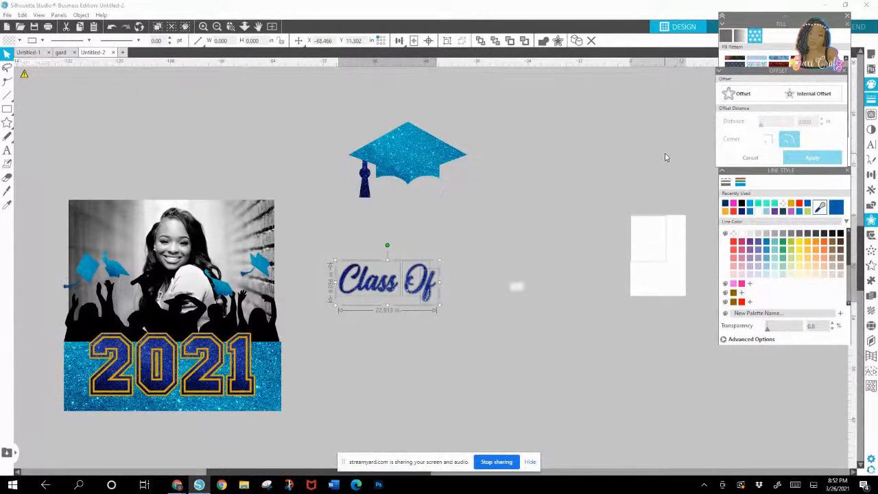
{"action": "left_click", "coordinate": [845, 72]}
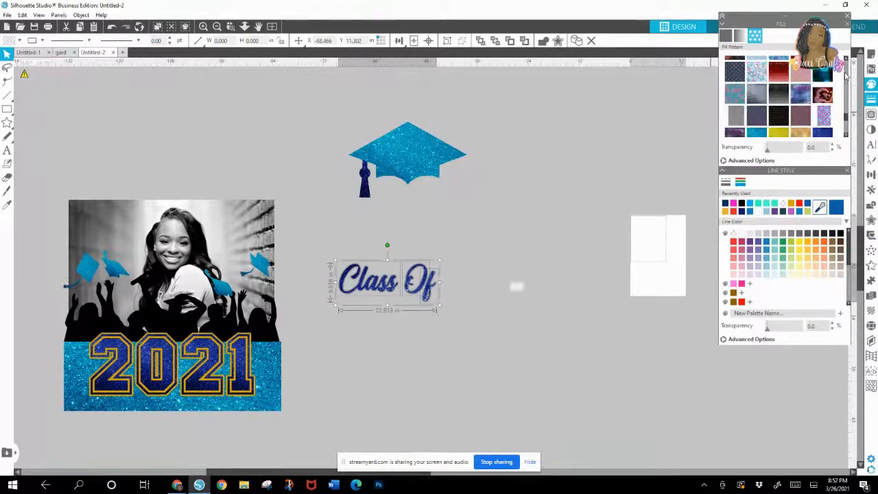
Step: Fill the offset around the Class Of lettering with solid gold
{"action": "left_click", "coordinate": [727, 41]}
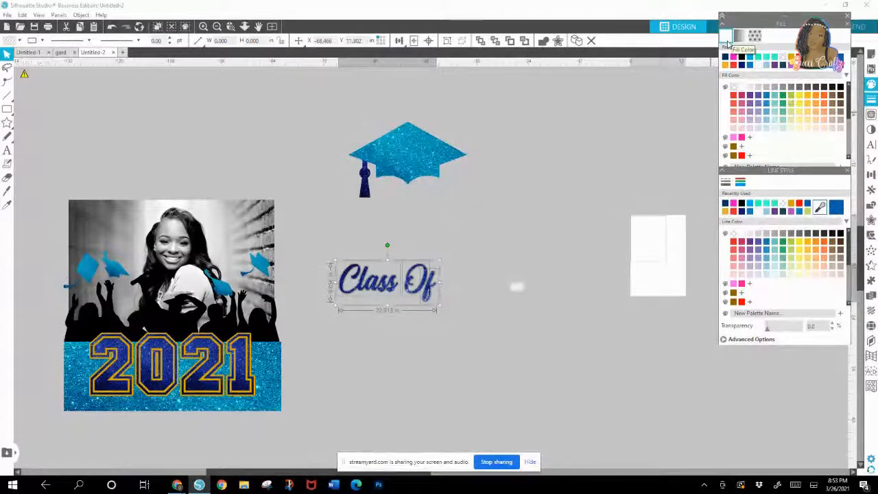
{"action": "left_click", "coordinate": [741, 90]}
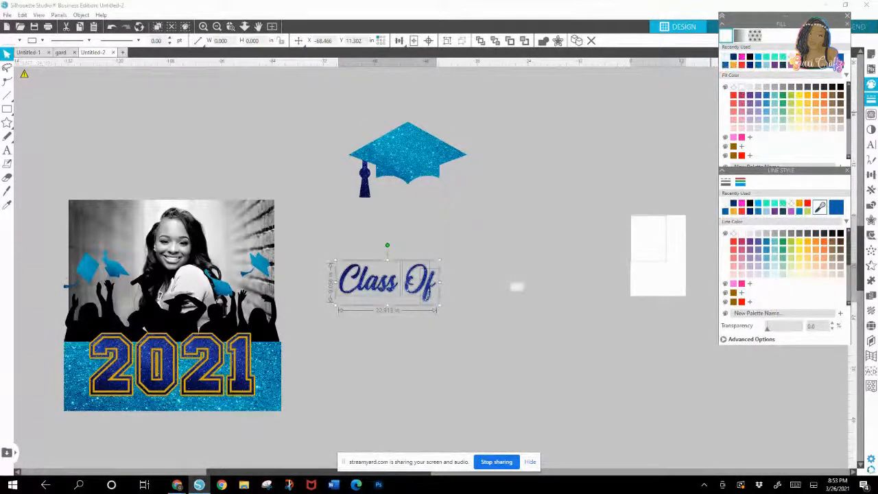
{"action": "left_click", "coordinate": [799, 57]}
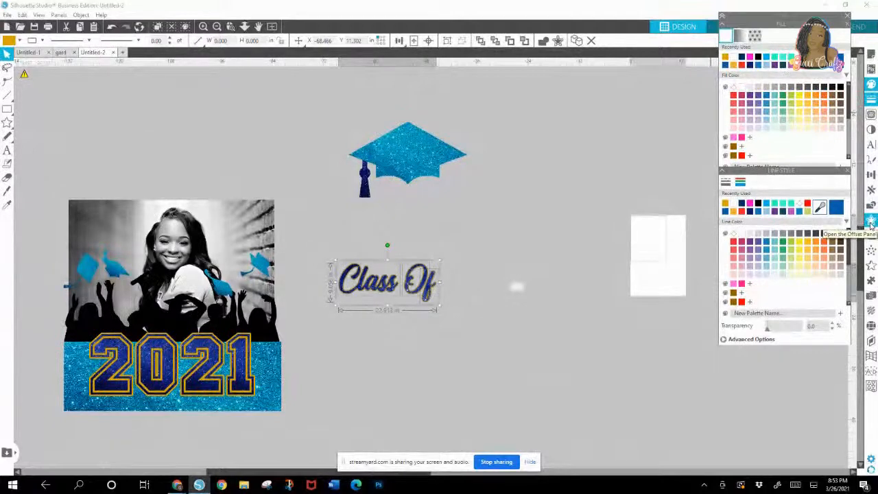
Step: Add a second, rounded outward offset of 0.150 in around the outlined Class Of lettering and remove its line color
{"action": "left_click", "coordinate": [502, 362]}
{"action": "left_click_drag", "start_coordinate": [333, 240], "coordinate": [514, 325]}
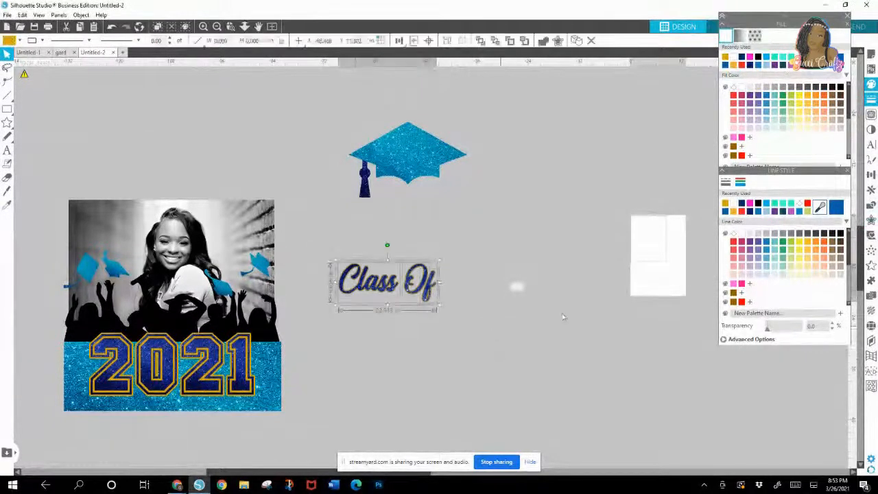
{"action": "left_click", "coordinate": [871, 220]}
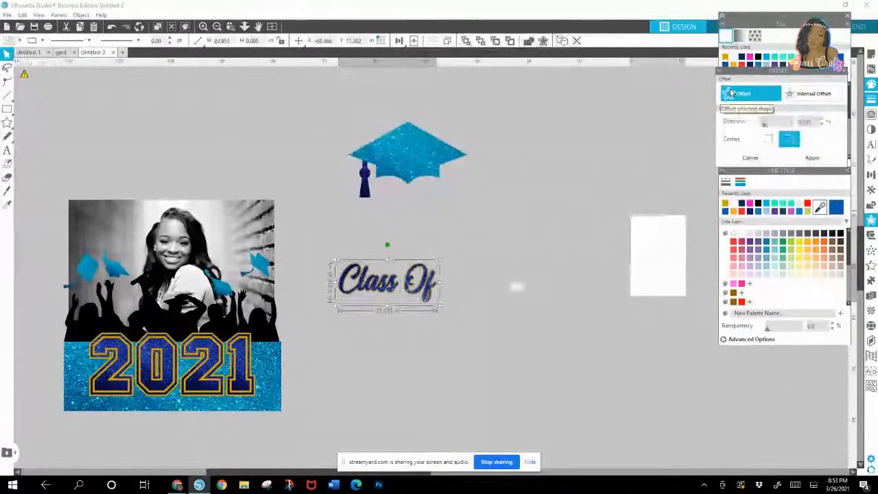
{"action": "left_click", "coordinate": [731, 92]}
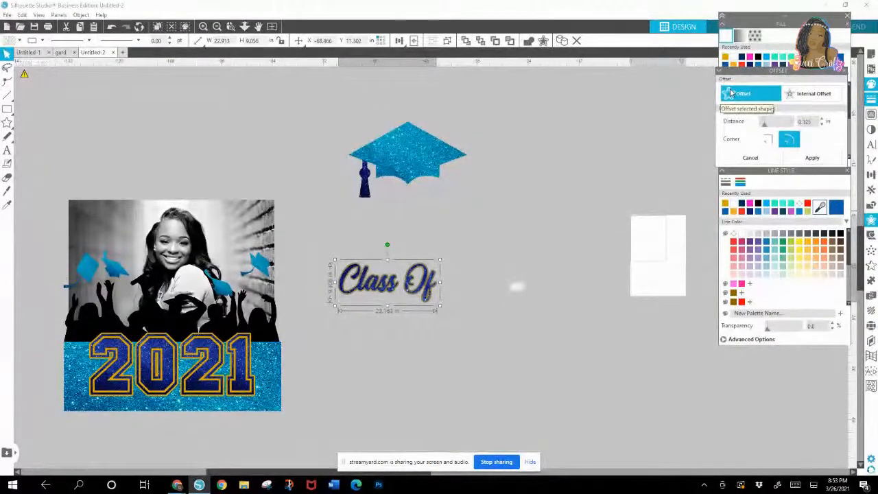
{"action": "left_click", "coordinate": [821, 119]}
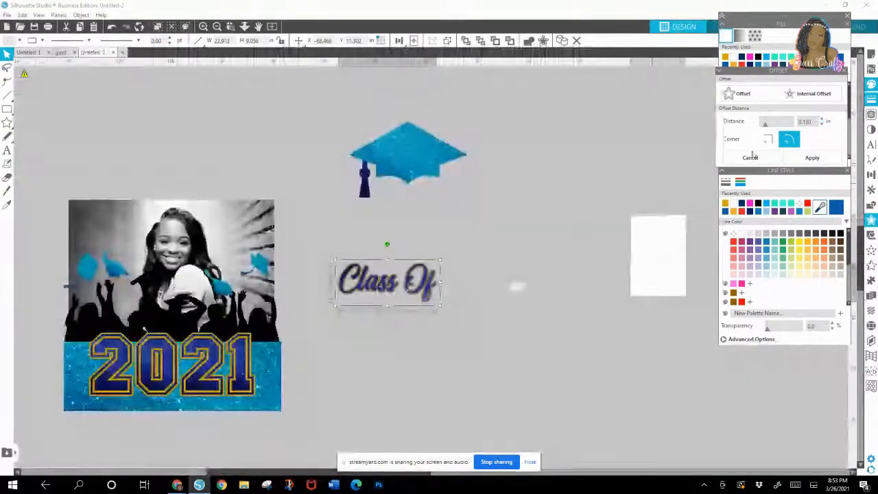
{"action": "left_click", "coordinate": [811, 158]}
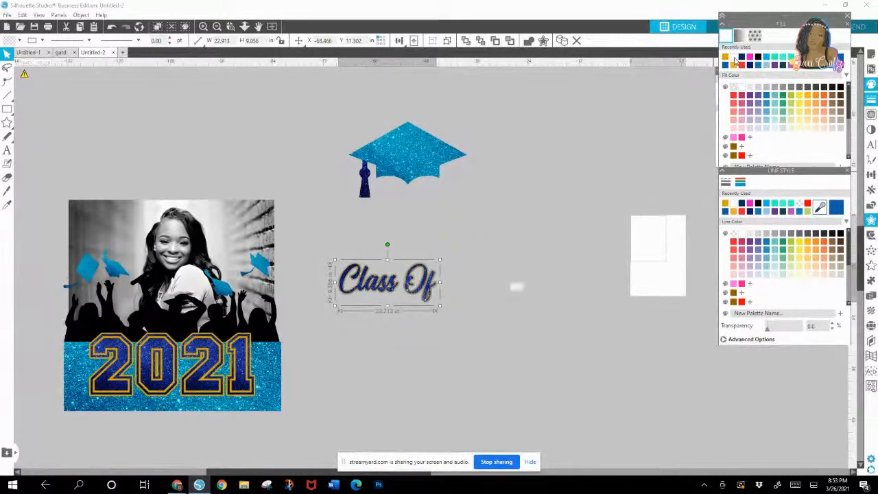
{"action": "left_click", "coordinate": [734, 234]}
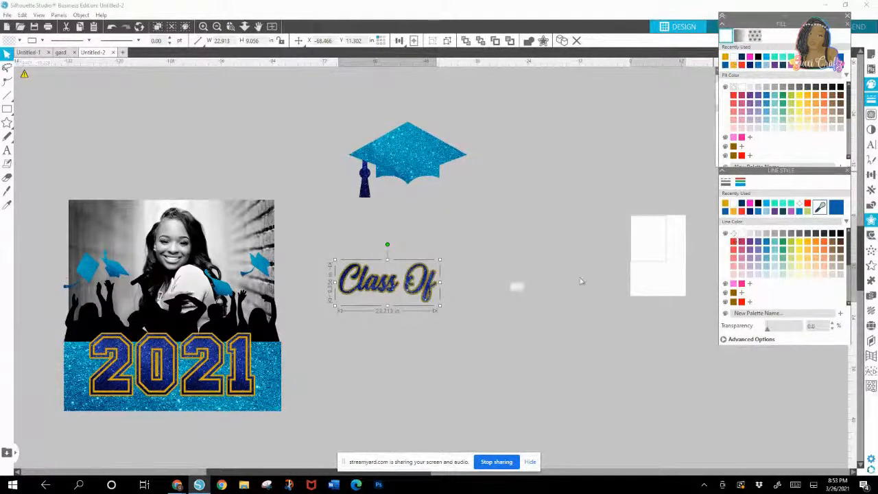
{"action": "left_click", "coordinate": [325, 250]}
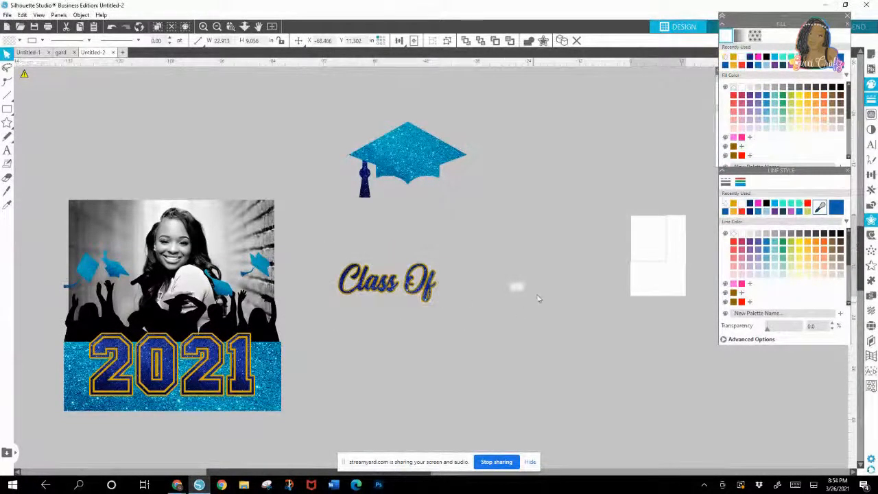
Step: Group the Class Of lettering with its offset layers
{"action": "left_click_drag", "start_coordinate": [335, 254], "coordinate": [444, 314]}
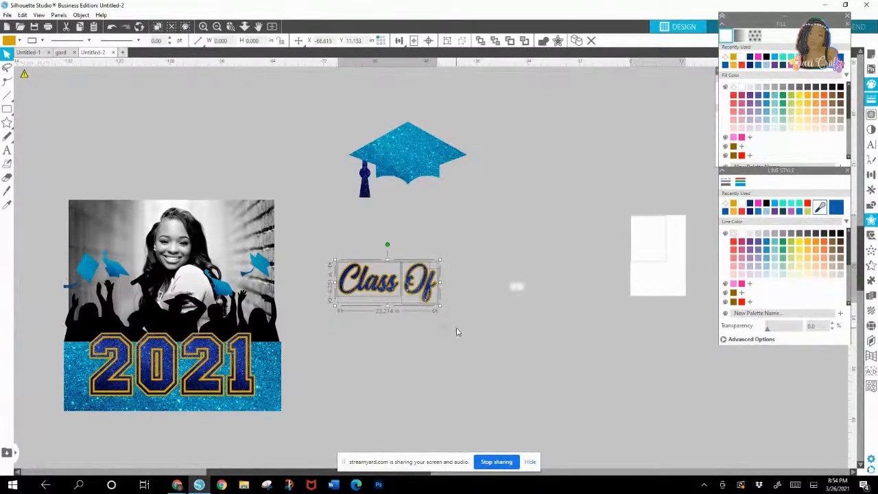
{"action": "right_click", "coordinate": [383, 277]}
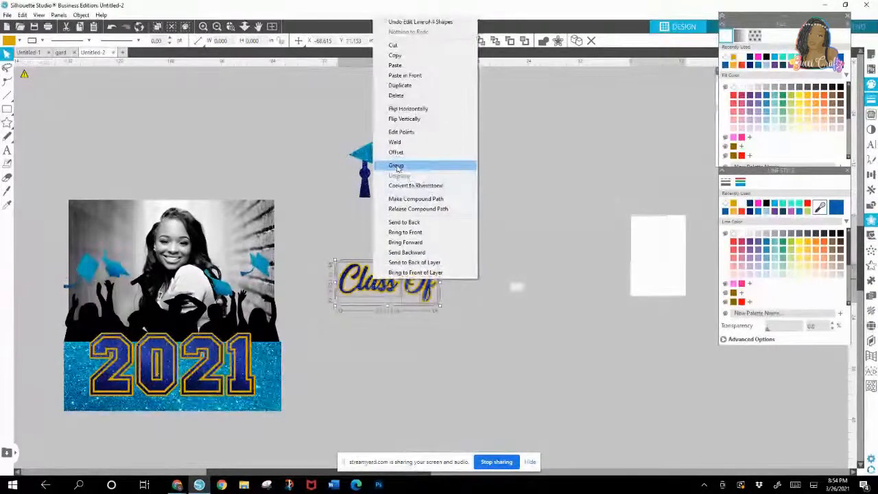
{"action": "left_click", "coordinate": [396, 166]}
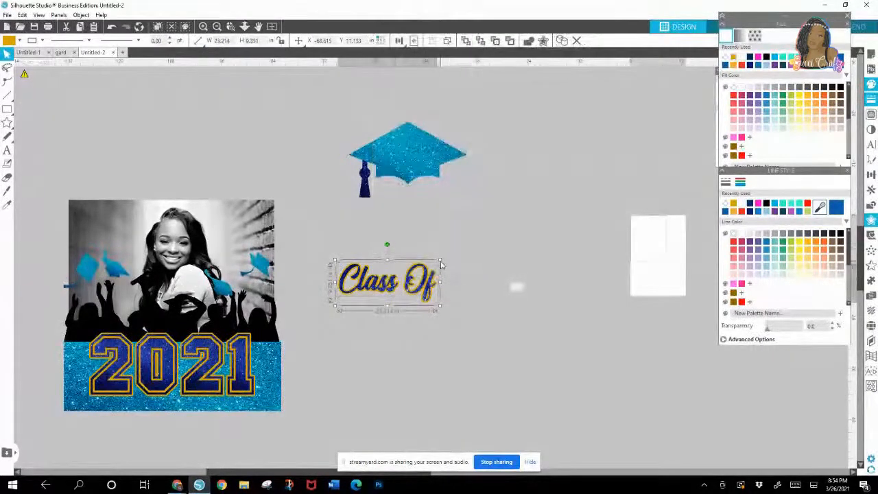
Step: Reduce the grouped Class Of lettering to about 15.2 in wide and place it on the graduation cap
{"action": "left_click_drag", "start_coordinate": [440, 260], "coordinate": [397, 164]}
{"action": "left_click", "coordinate": [412, 216]}
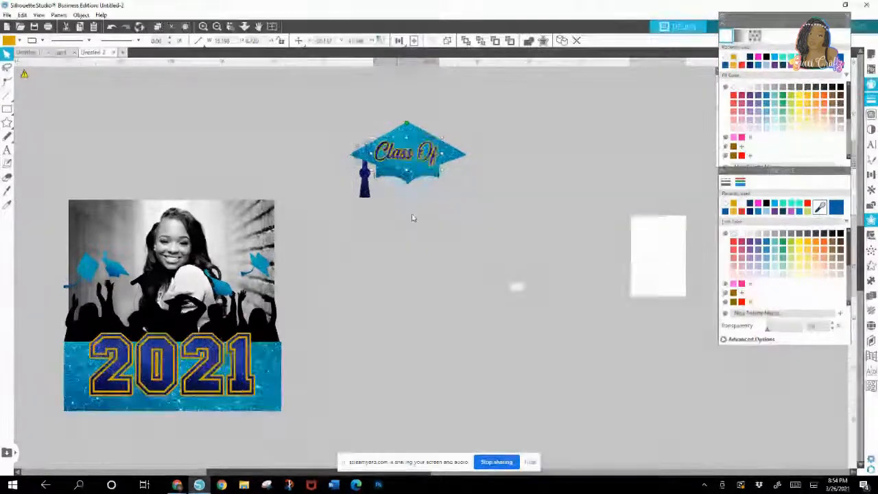
Step: Group the Class Of lettering together with the tasseled graduation cap
{"action": "left_click", "coordinate": [425, 157]}
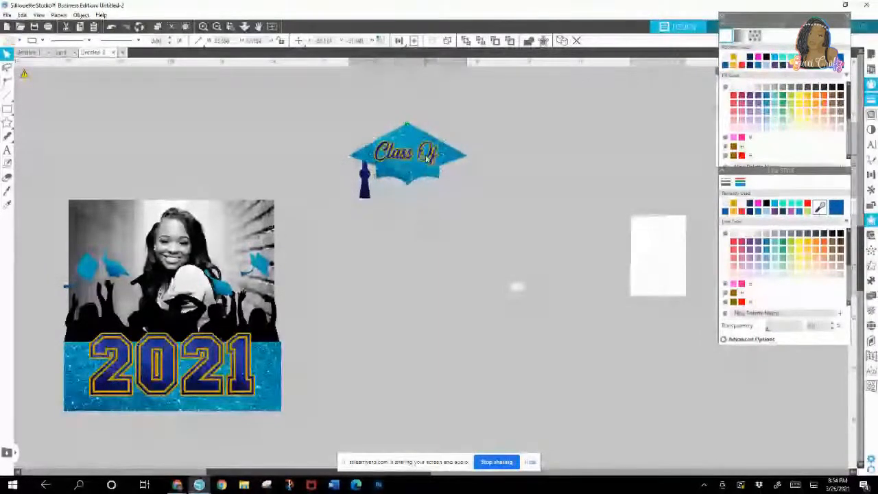
{"action": "left_click", "coordinate": [410, 153]}
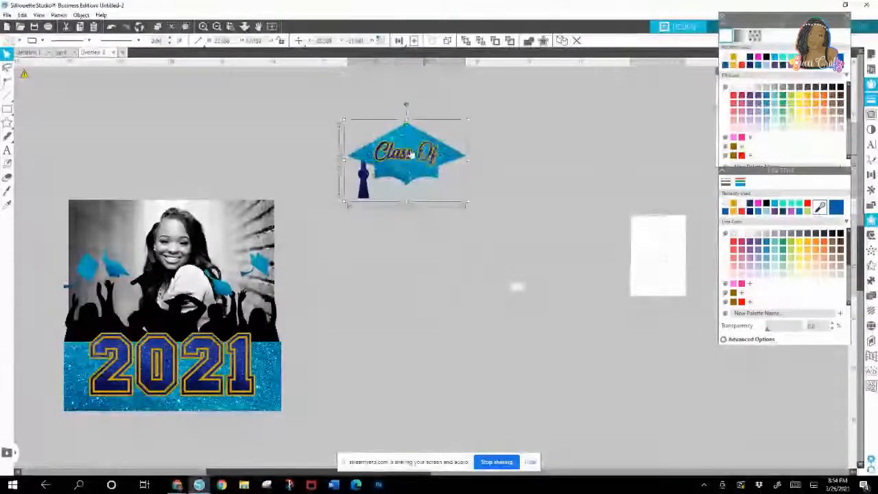
{"action": "left_click", "coordinate": [450, 196]}
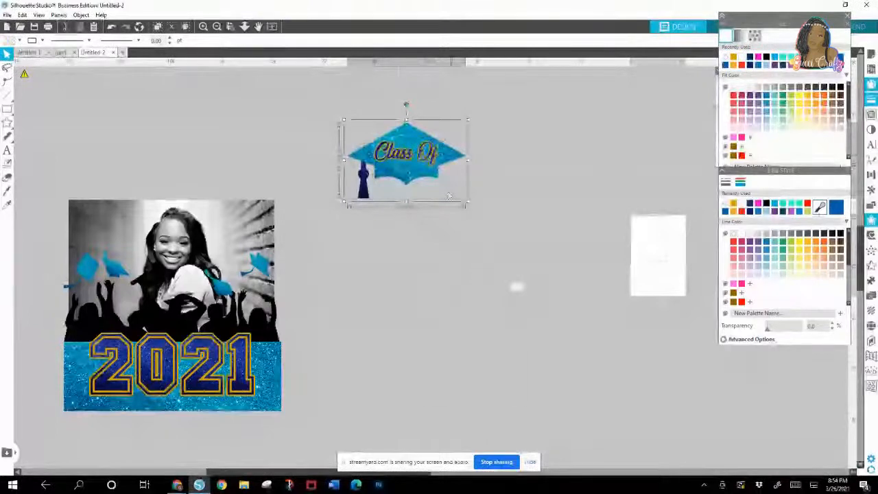
{"action": "right_click", "coordinate": [419, 135]}
{"action": "left_click", "coordinate": [445, 277]}
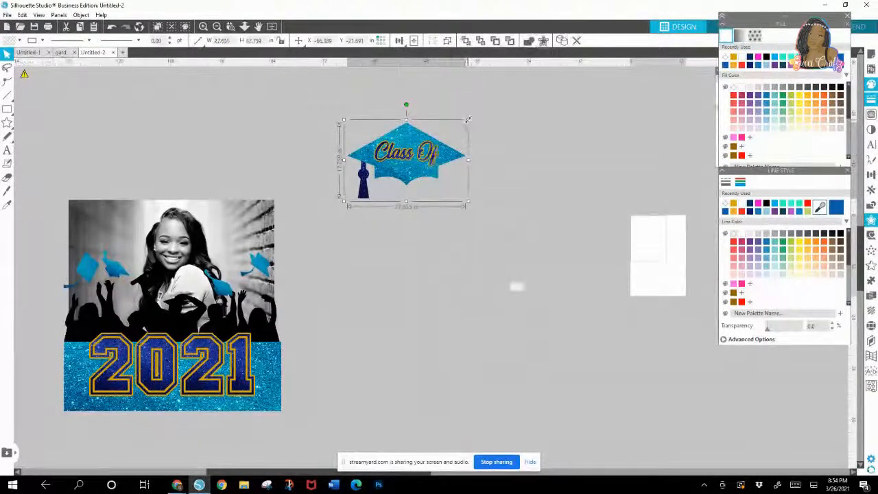
Step: Resize the grouped Class Of cap to about 27 in wide, tilt it counterclockwise and place it over the photo's upper-left corner
{"action": "left_click_drag", "start_coordinate": [468, 120], "coordinate": [103, 196]}
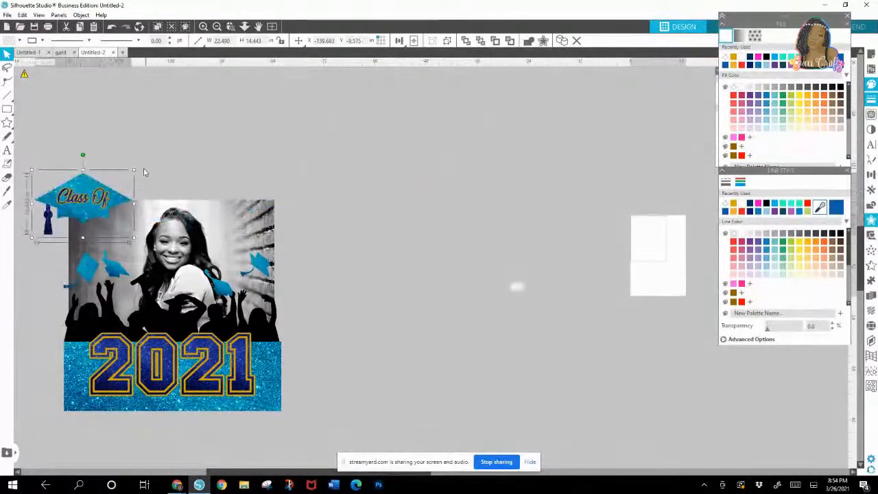
{"action": "left_click_drag", "start_coordinate": [135, 170], "coordinate": [155, 156]}
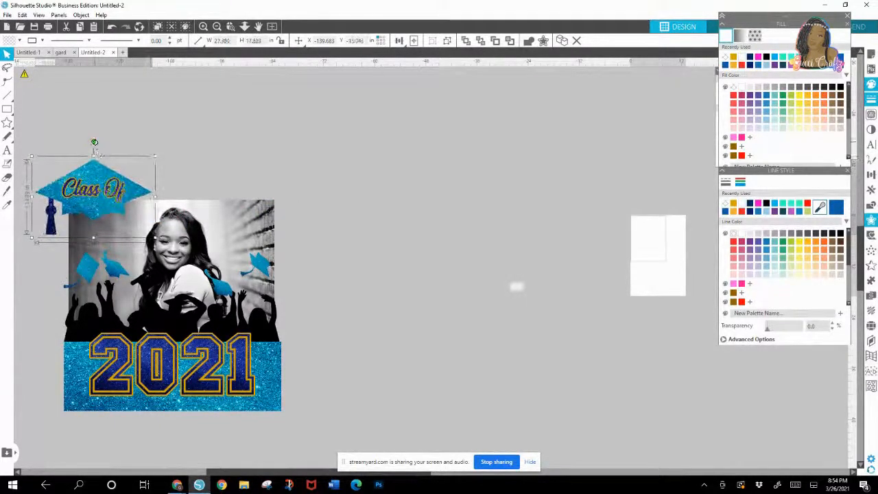
{"action": "left_click_drag", "start_coordinate": [94, 142], "coordinate": [137, 155]}
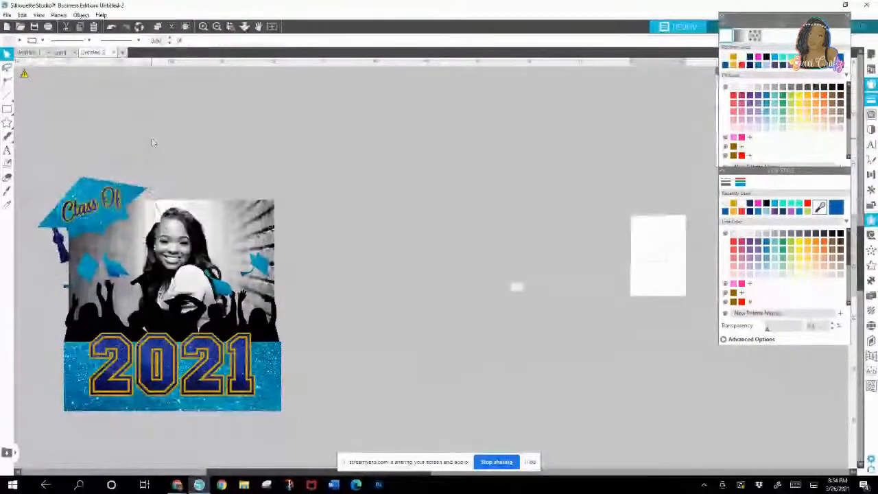
{"action": "left_click_drag", "start_coordinate": [149, 147], "coordinate": [152, 146]}
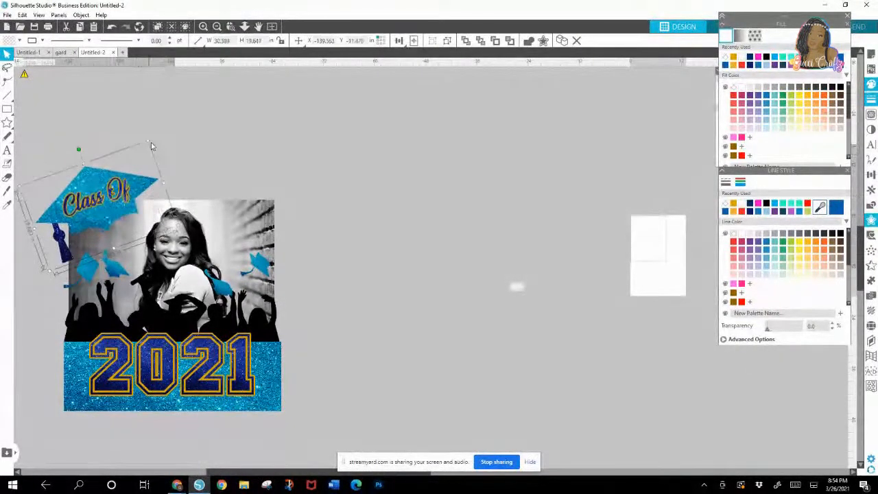
{"action": "left_click_drag", "start_coordinate": [110, 216], "coordinate": [106, 224]}
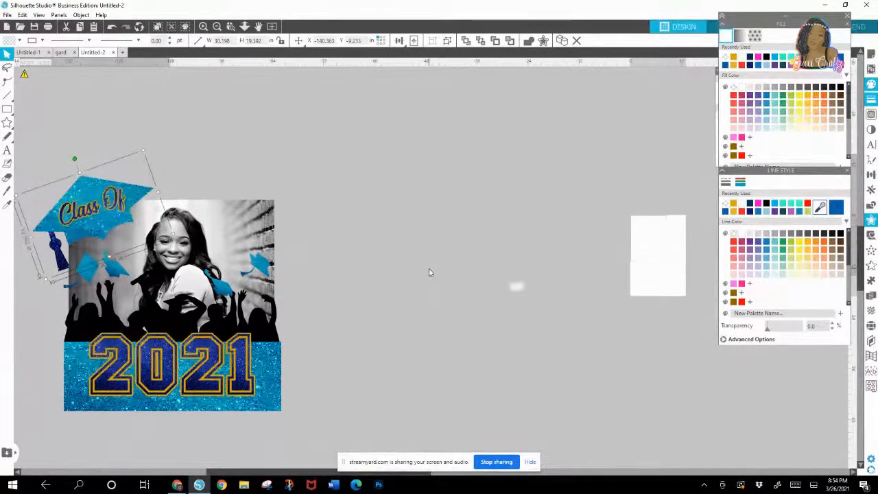
{"action": "left_click", "coordinate": [504, 221]}
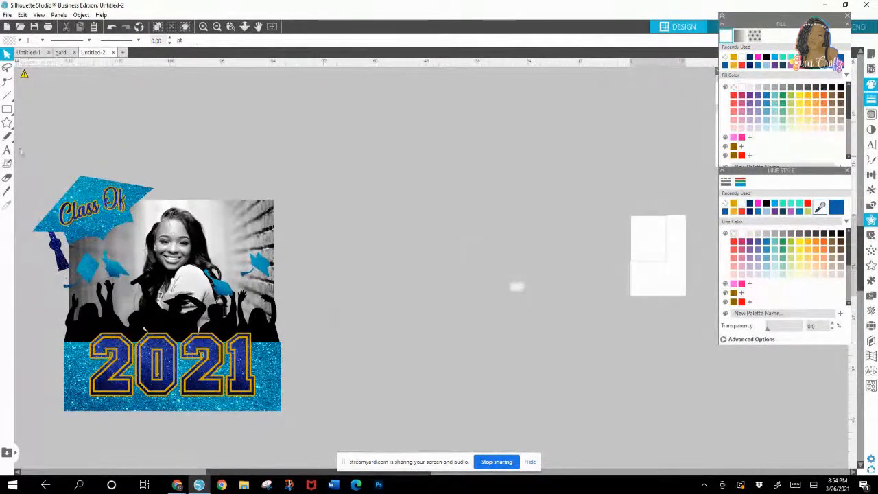
Step: Draw a rectangle about 23.2 in wide and 24.8 in high beside the artwork and place a duplicate next to it
{"action": "left_click", "coordinate": [7, 109]}
{"action": "mouse_move", "coordinate": [338, 136]}
{"action": "left_mouse_down"}
{"action": "mouse_move", "coordinate": [384, 248]}
{"action": "mouse_move", "coordinate": [439, 242]}
{"action": "left_mouse_up"}
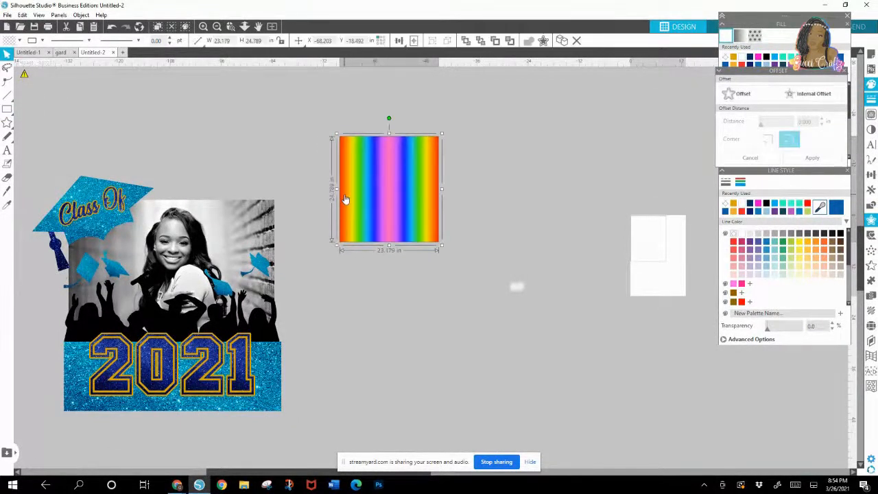
{"action": "right_click", "coordinate": [345, 197]}
{"action": "left_click", "coordinate": [374, 261]}
{"action": "left_click_drag", "start_coordinate": [407, 218], "coordinate": [505, 210]}
Step: Fill the original rectangle with the teal glitter pattern and its duplicate with the navy blue glitter pattern
{"action": "left_click", "coordinate": [420, 201]}
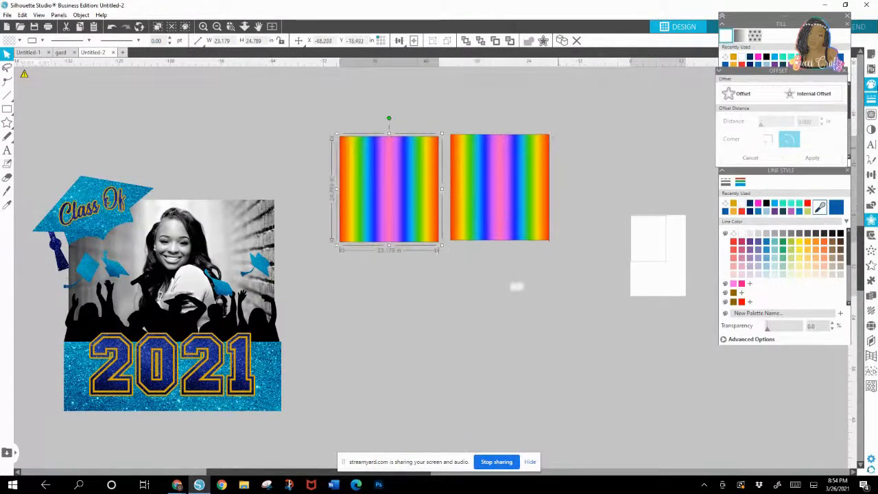
{"action": "left_click", "coordinate": [847, 71]}
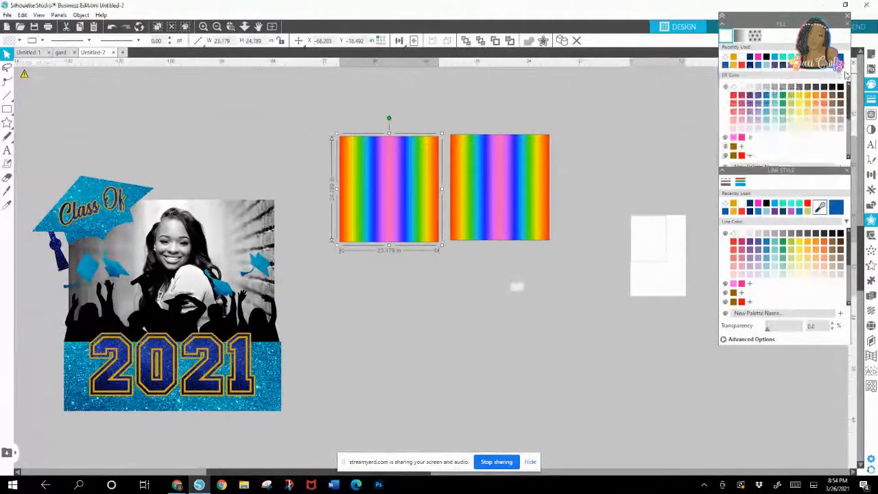
{"action": "left_click", "coordinate": [755, 36]}
{"action": "left_click_drag", "start_coordinate": [846, 68], "coordinate": [851, 125]}
{"action": "left_click", "coordinate": [756, 123]}
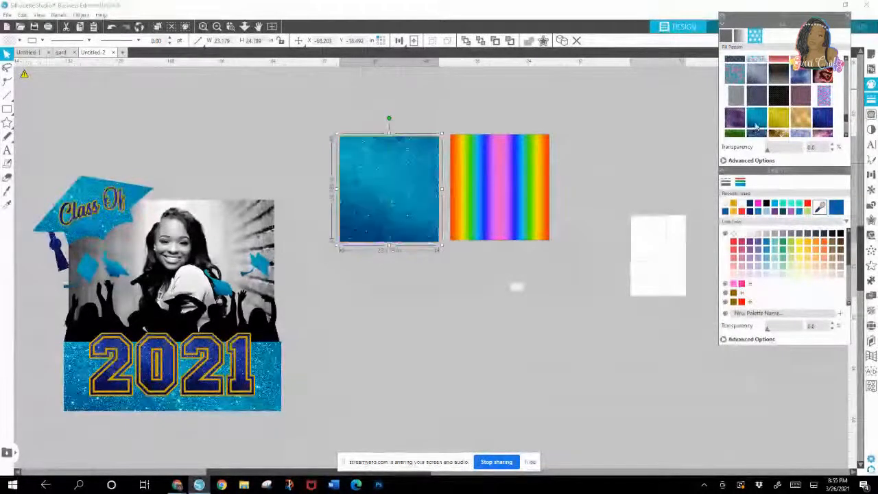
{"action": "left_click", "coordinate": [498, 185]}
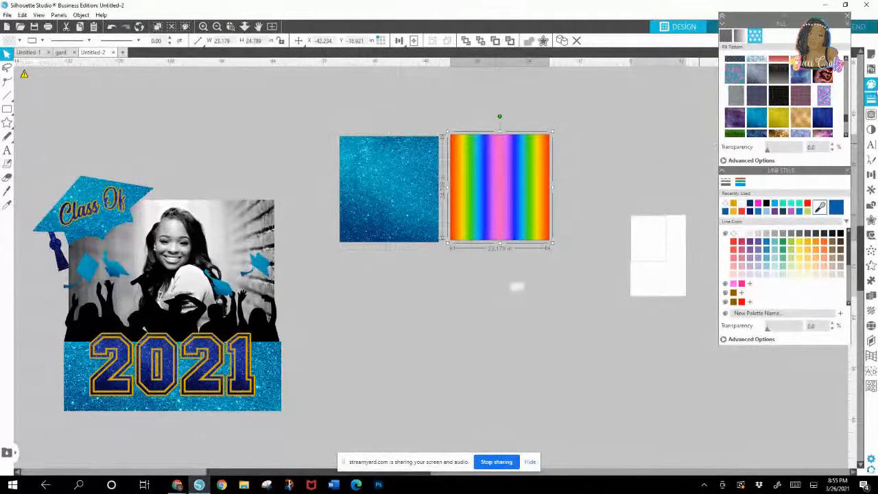
{"action": "left_click", "coordinate": [823, 118]}
Step: Shorten the teal glitter rectangle to about 12.1 in high and place the navy rectangle directly beneath it
{"action": "left_click", "coordinate": [411, 237]}
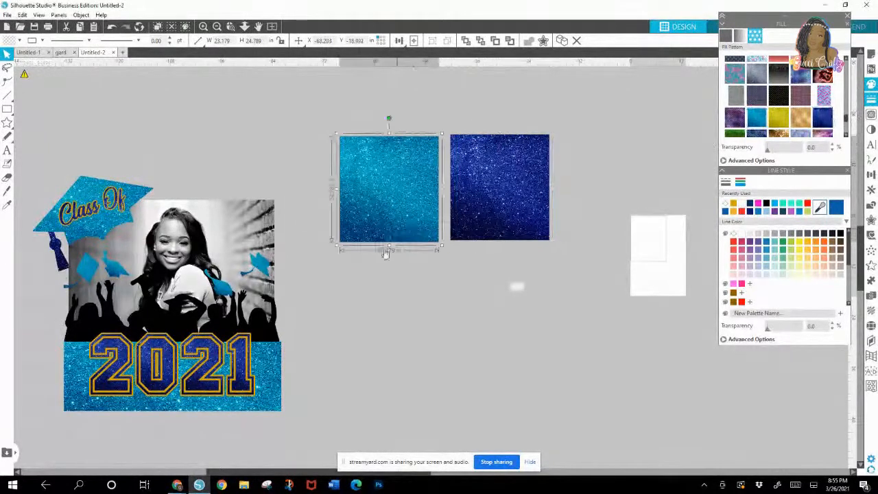
{"action": "left_click_drag", "start_coordinate": [389, 246], "coordinate": [389, 188]}
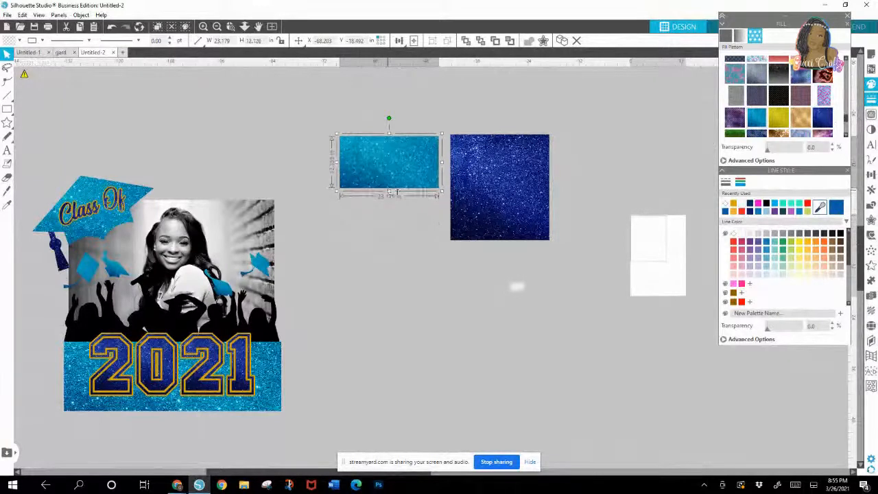
{"action": "left_click", "coordinate": [501, 190]}
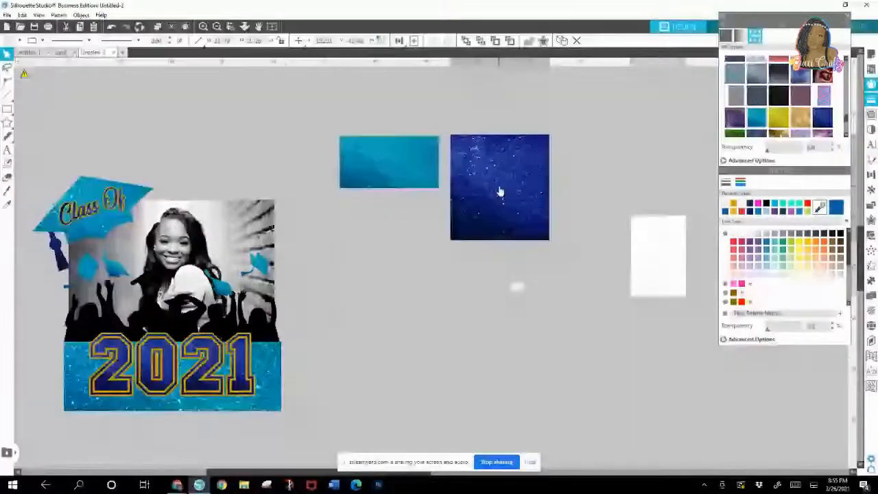
{"action": "left_click_drag", "start_coordinate": [500, 192], "coordinate": [388, 240]}
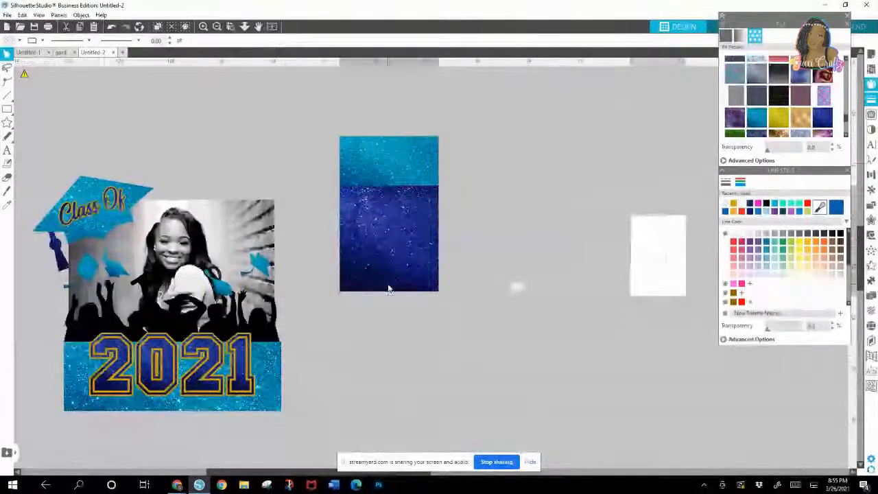
Step: Shorten the navy glitter rectangle from its lower edge to roughly the height of the teal one
{"action": "left_click_drag", "start_coordinate": [389, 298], "coordinate": [390, 235]}
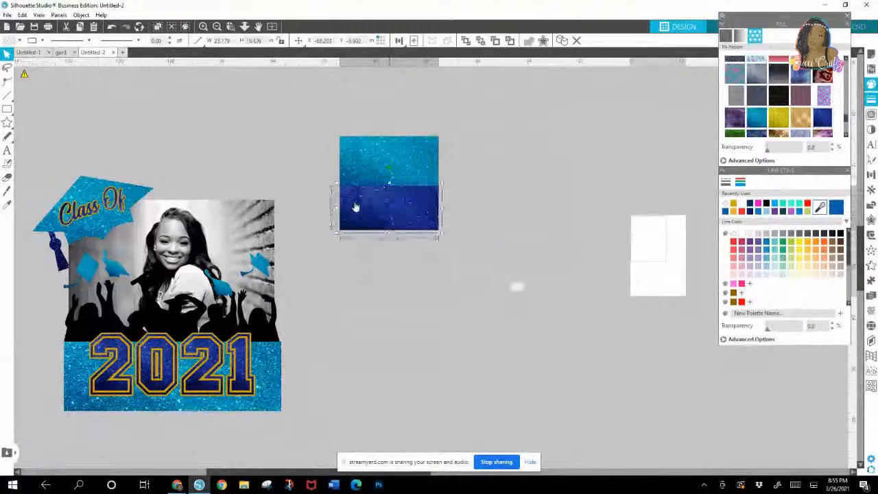
{"action": "left_click", "coordinate": [333, 143]}
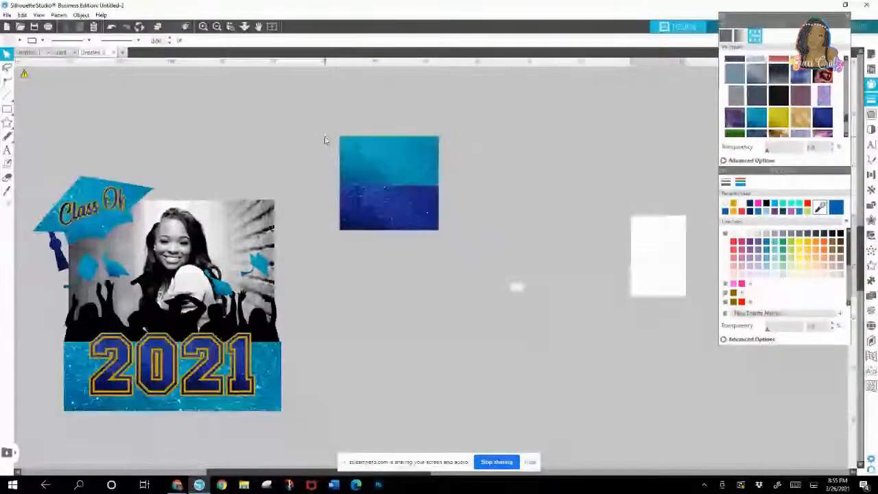
{"action": "left_click", "coordinate": [386, 214]}
{"action": "left_click_drag", "start_coordinate": [389, 235], "coordinate": [390, 237]}
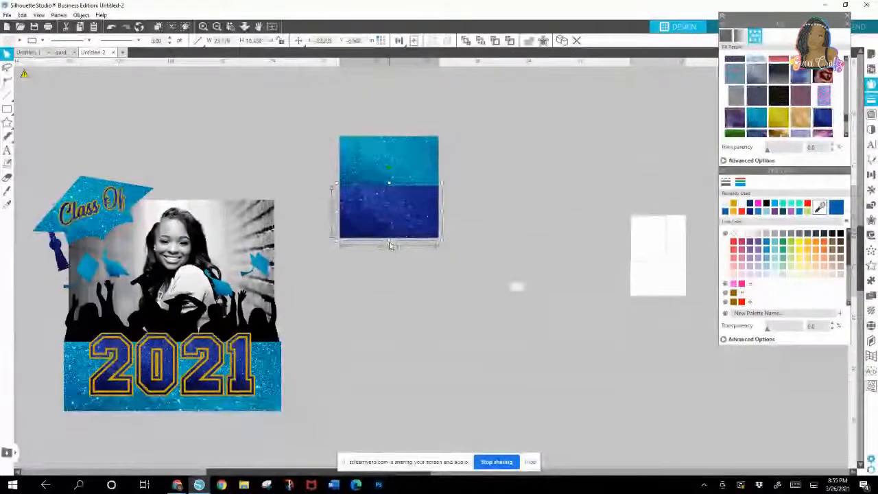
Step: Select the teal and navy rectangles together and align their centers horizontally
{"action": "left_click_drag", "start_coordinate": [391, 281], "coordinate": [395, 175]}
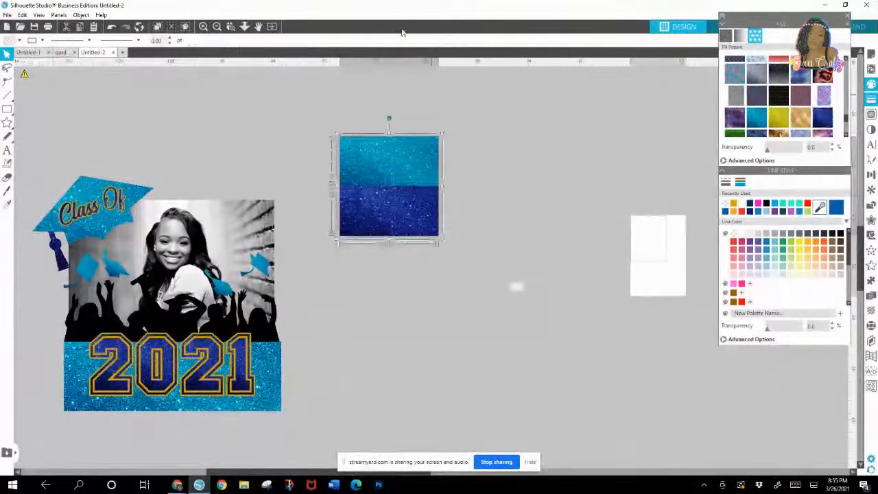
{"action": "mouse_move", "coordinate": [398, 41]}
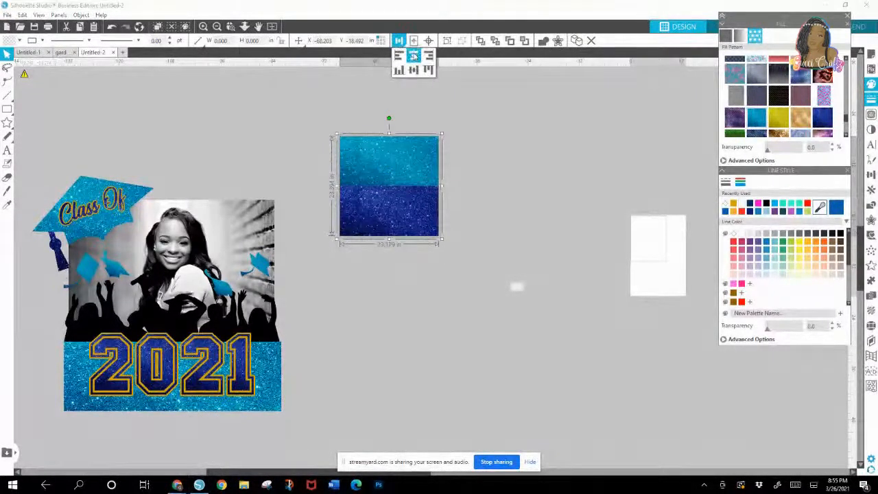
{"action": "left_click", "coordinate": [467, 124]}
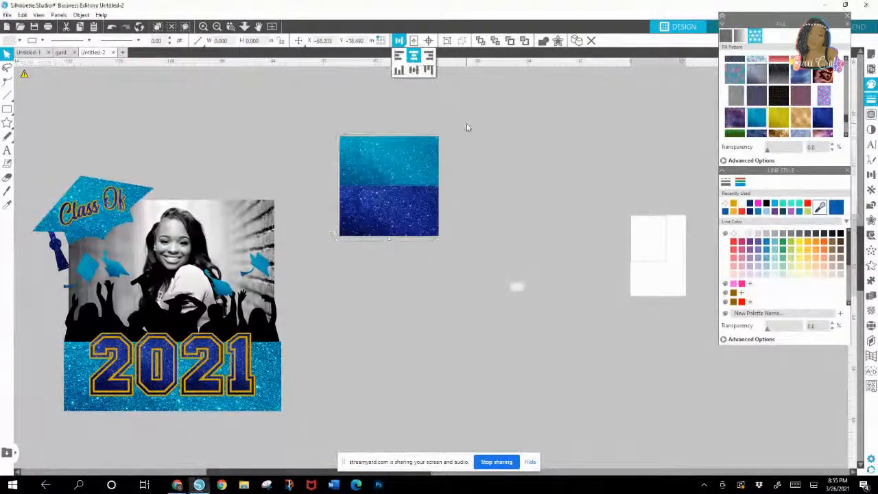
{"action": "left_click_drag", "start_coordinate": [347, 121], "coordinate": [446, 232]}
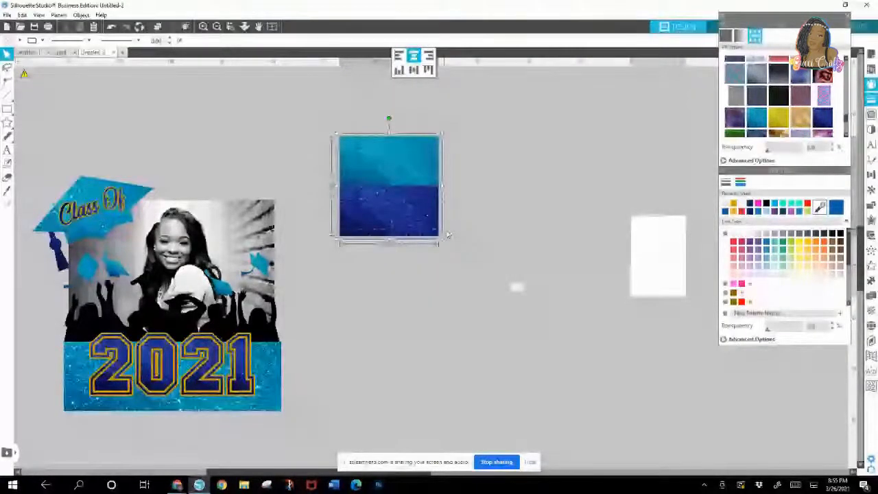
Step: Move the small blurred white shape beside the glitter rectangles, bring it to the front and enlarge it
{"action": "left_click", "coordinate": [515, 292]}
{"action": "left_click_drag", "start_coordinate": [518, 294], "coordinate": [518, 196]}
{"action": "right_click", "coordinate": [520, 201]}
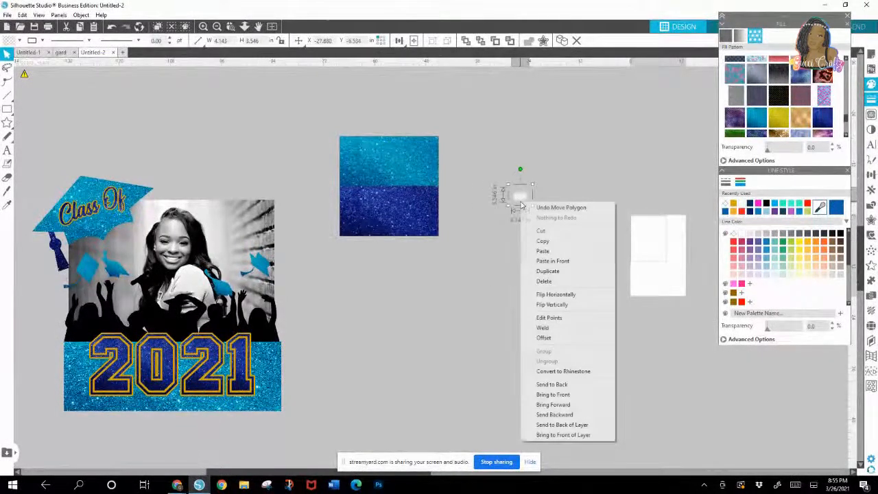
{"action": "left_click", "coordinate": [556, 395]}
{"action": "left_click_drag", "start_coordinate": [531, 205], "coordinate": [605, 240]}
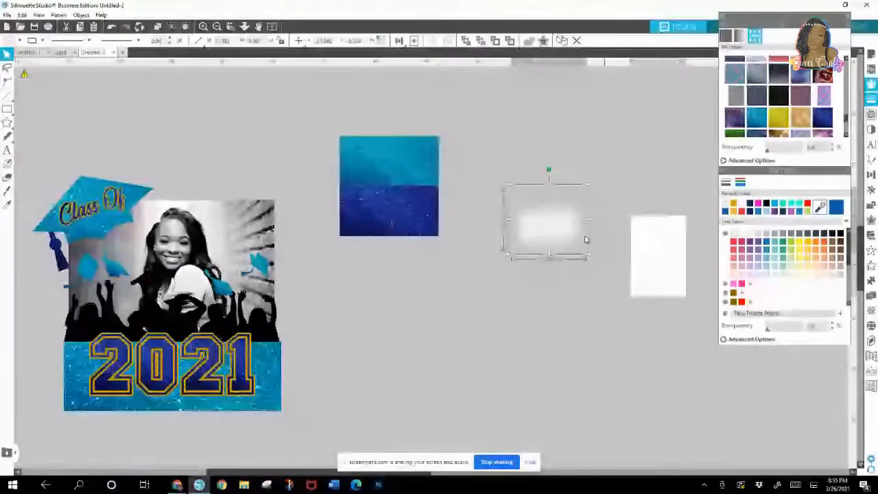
Step: Place the blurred white shape over the seam of the glitter rectangles and stretch it to about 31.3 in wide and 19.7 in high
{"action": "left_click_drag", "start_coordinate": [585, 240], "coordinate": [415, 199]}
{"action": "right_click", "coordinate": [398, 203]}
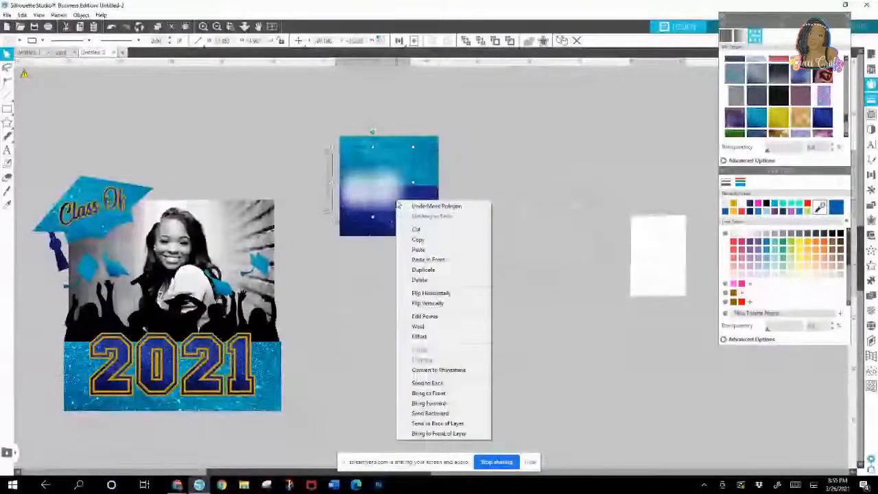
{"action": "left_click", "coordinate": [412, 182]}
{"action": "left_click_drag", "start_coordinate": [413, 182], "coordinate": [442, 184]}
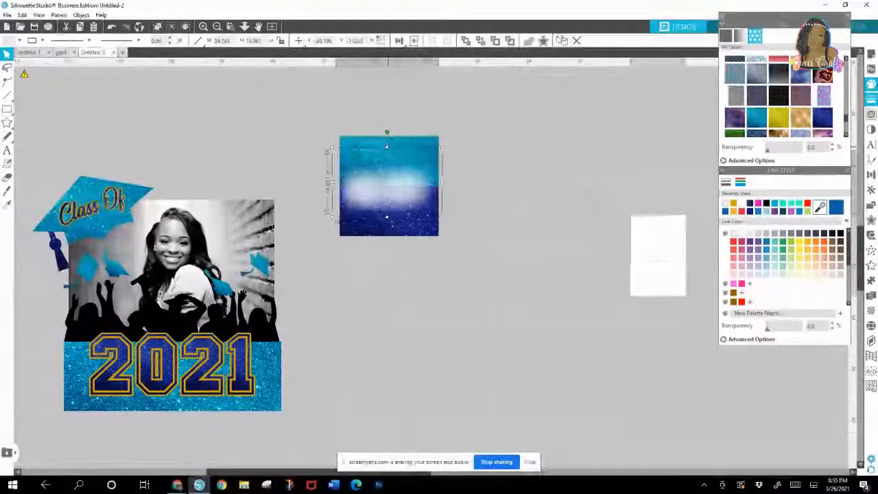
{"action": "left_click_drag", "start_coordinate": [387, 146], "coordinate": [387, 139]}
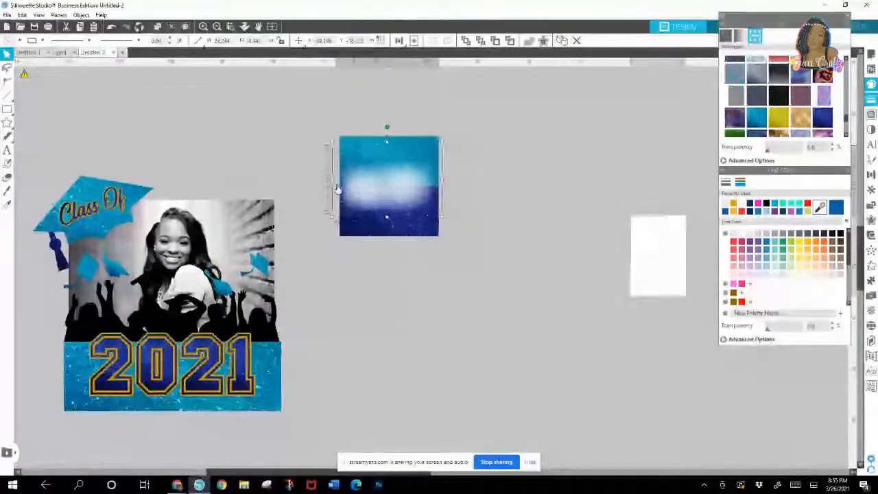
{"action": "left_click_drag", "start_coordinate": [331, 179], "coordinate": [319, 176]}
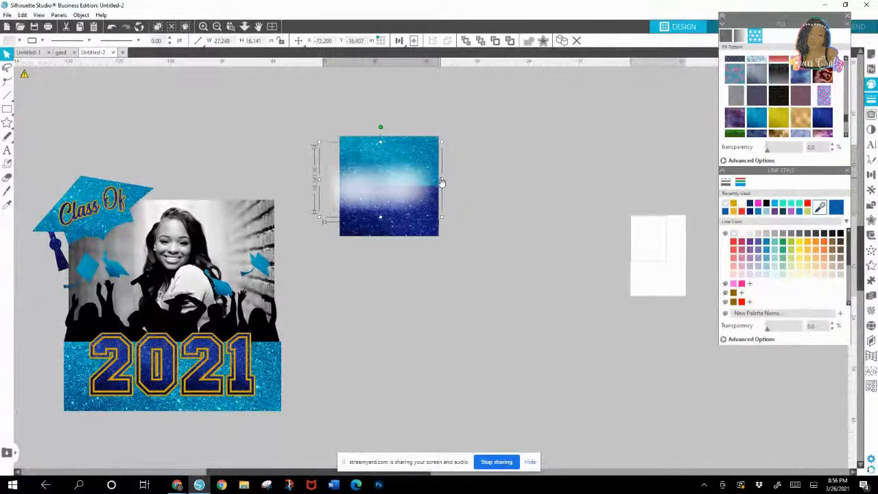
{"action": "left_click_drag", "start_coordinate": [442, 182], "coordinate": [458, 182]}
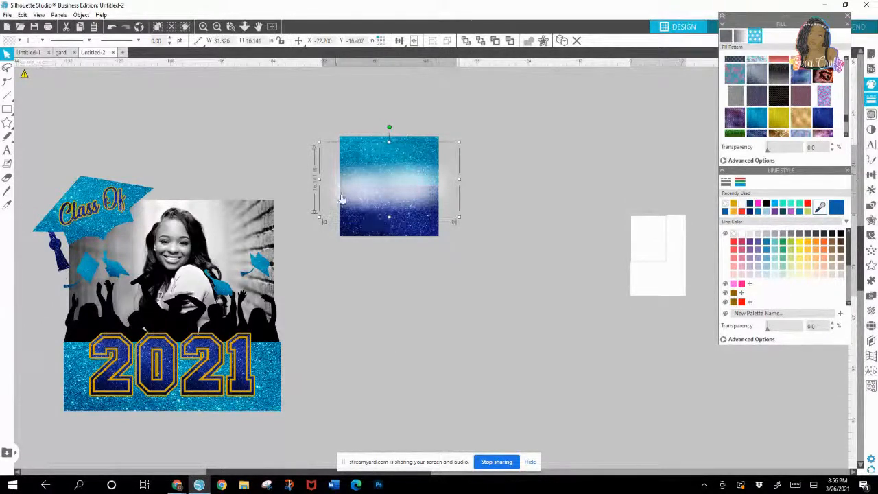
{"action": "left_click_drag", "start_coordinate": [389, 218], "coordinate": [390, 231]}
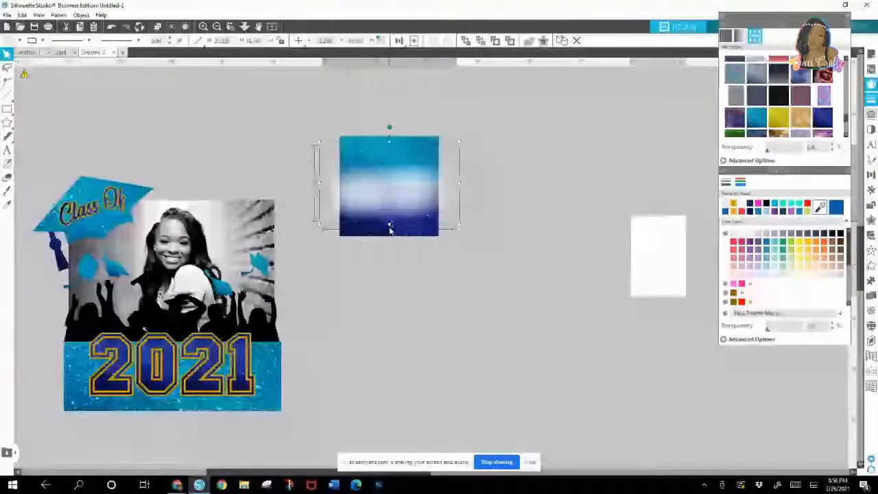
{"action": "left_click_drag", "start_coordinate": [389, 142], "coordinate": [389, 138]}
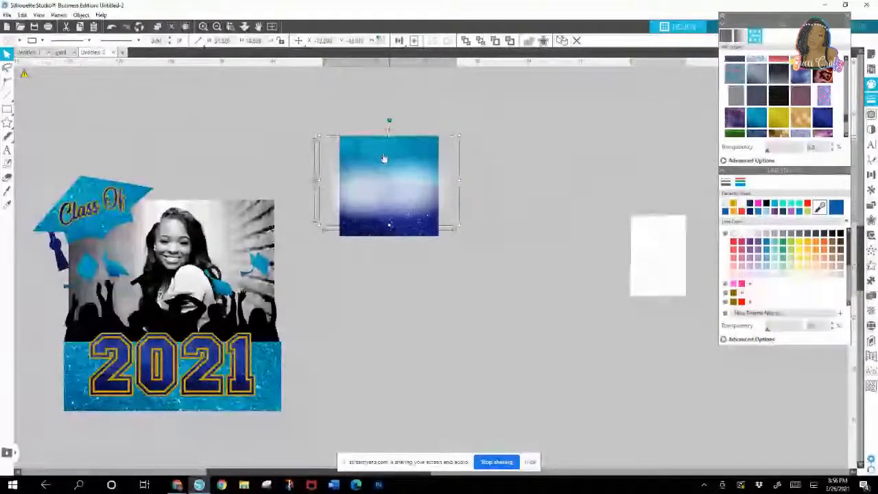
Step: Duplicate the blurred white shape twice and stack the copies over the original to strengthen the white haze
{"action": "right_click", "coordinate": [389, 198]}
{"action": "left_click", "coordinate": [411, 287]}
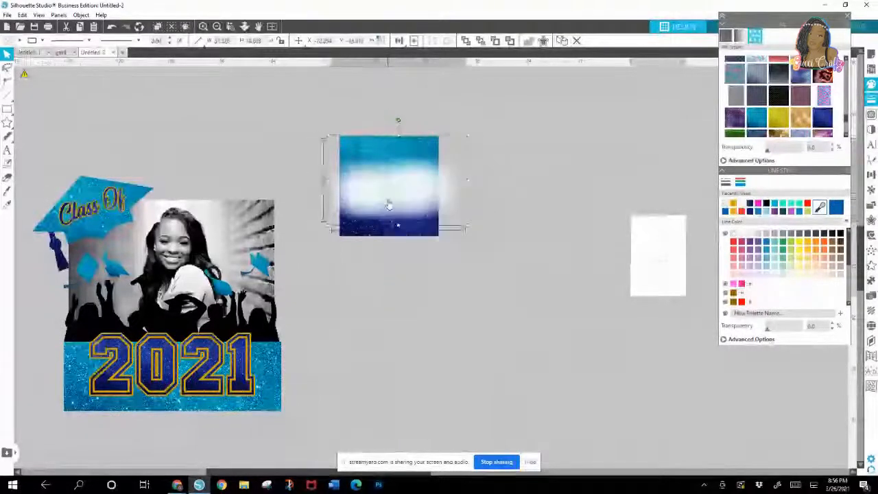
{"action": "left_click_drag", "start_coordinate": [389, 206], "coordinate": [385, 201]}
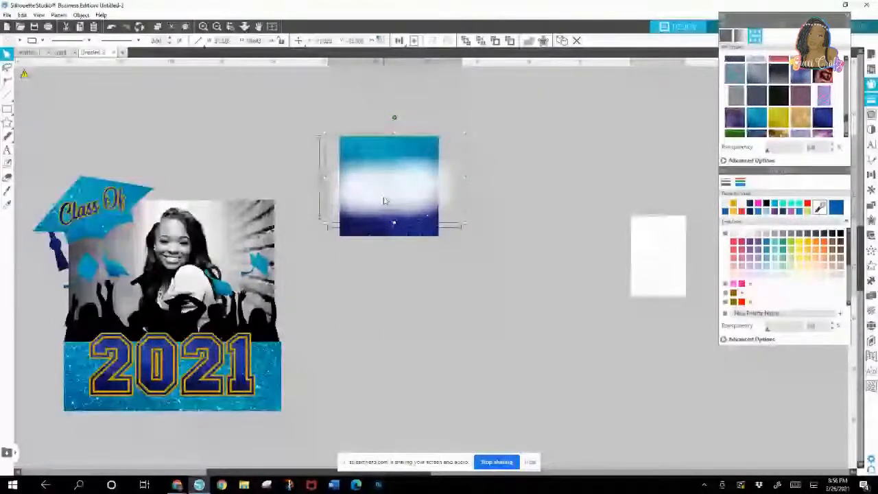
{"action": "right_click", "coordinate": [384, 200]}
{"action": "left_click", "coordinate": [403, 267]}
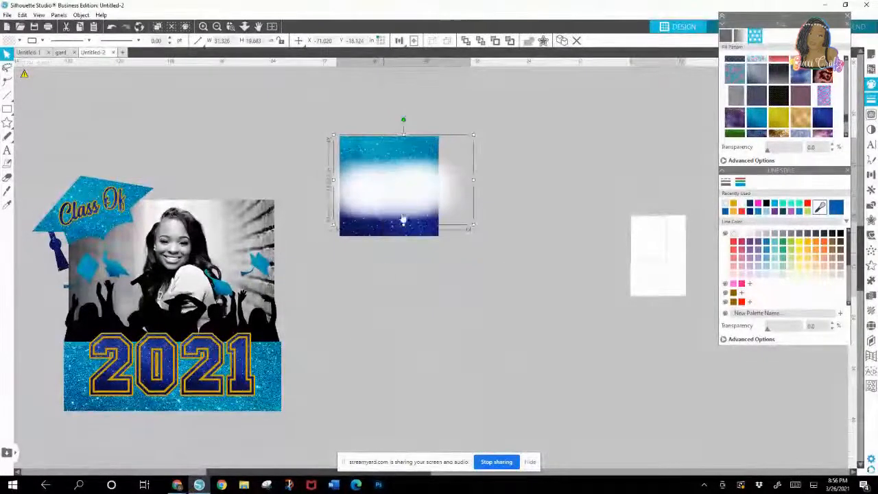
{"action": "left_click_drag", "start_coordinate": [416, 203], "coordinate": [404, 202]}
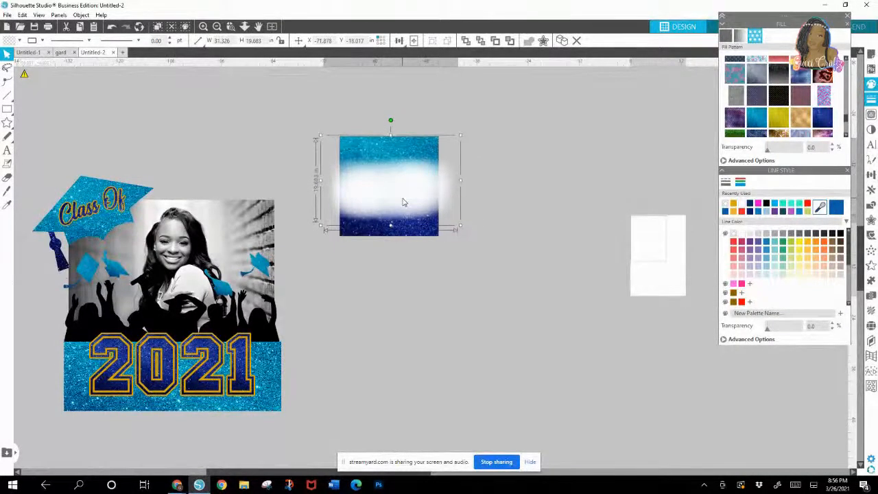
Step: Select the teal and navy glitter rectangles together with the white haze shapes and group them into one panel
{"action": "left_click", "coordinate": [400, 300]}
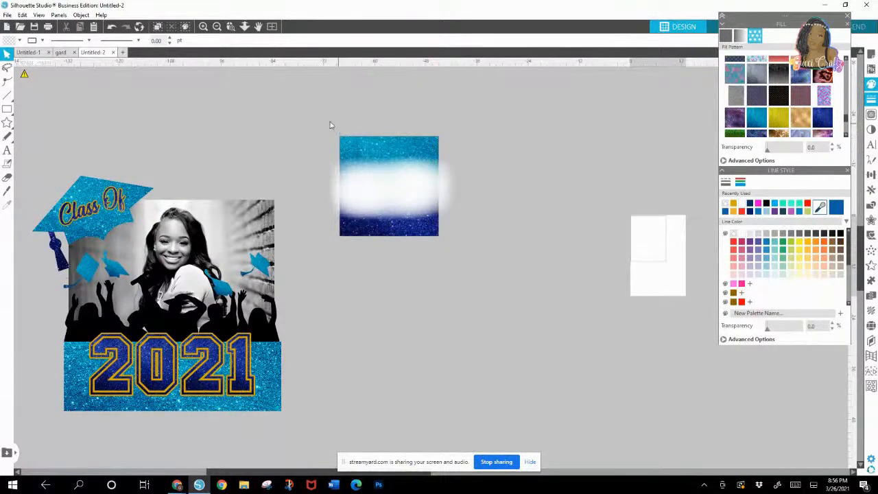
{"action": "left_click_drag", "start_coordinate": [327, 141], "coordinate": [424, 233]}
{"action": "right_click", "coordinate": [425, 233]}
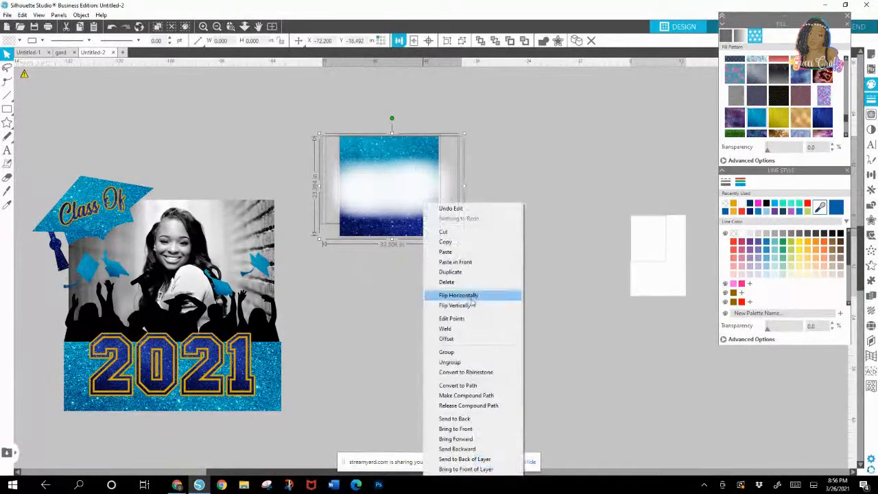
{"action": "left_click", "coordinate": [478, 353]}
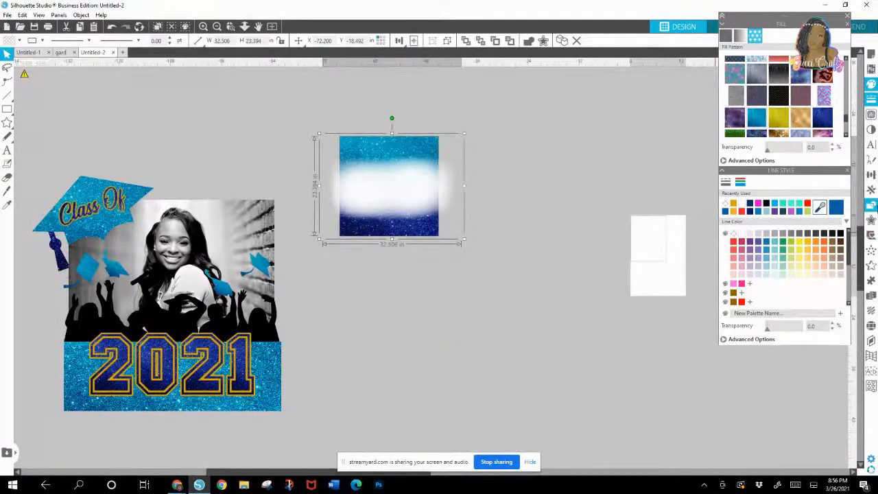
Step: Rotate the grouped glitter panel to 90° so its colours sit side by side
{"action": "left_click", "coordinate": [871, 190]}
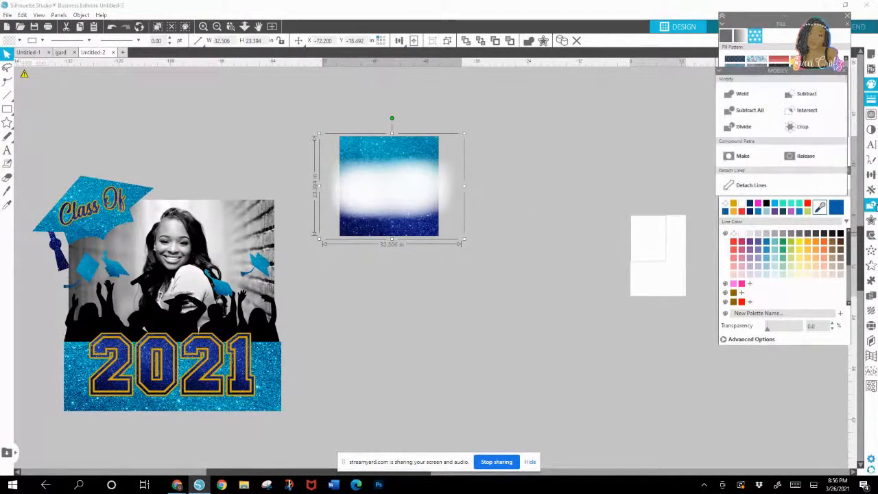
{"action": "left_click", "coordinate": [871, 190]}
{"action": "left_click", "coordinate": [871, 177]}
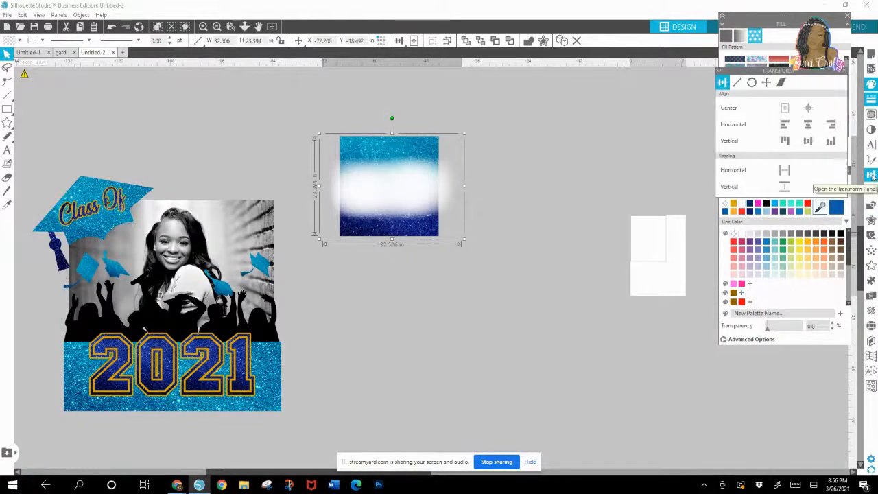
{"action": "left_click", "coordinate": [752, 83]}
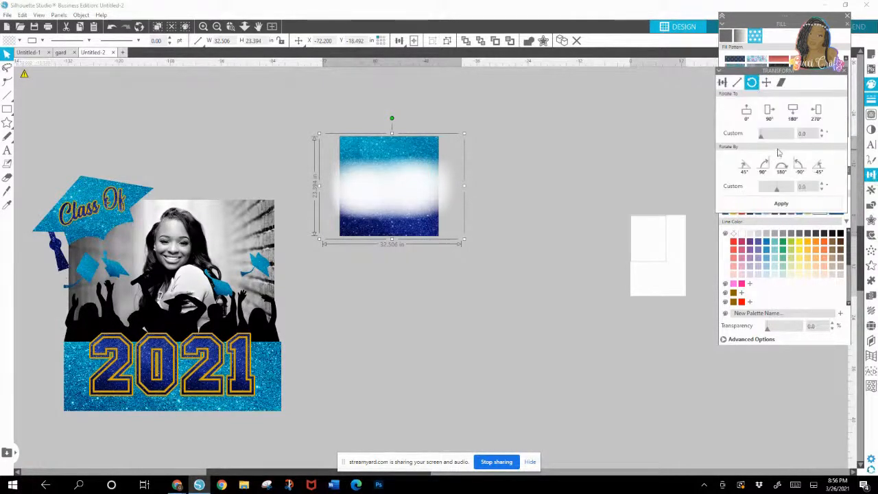
{"action": "left_click", "coordinate": [769, 112]}
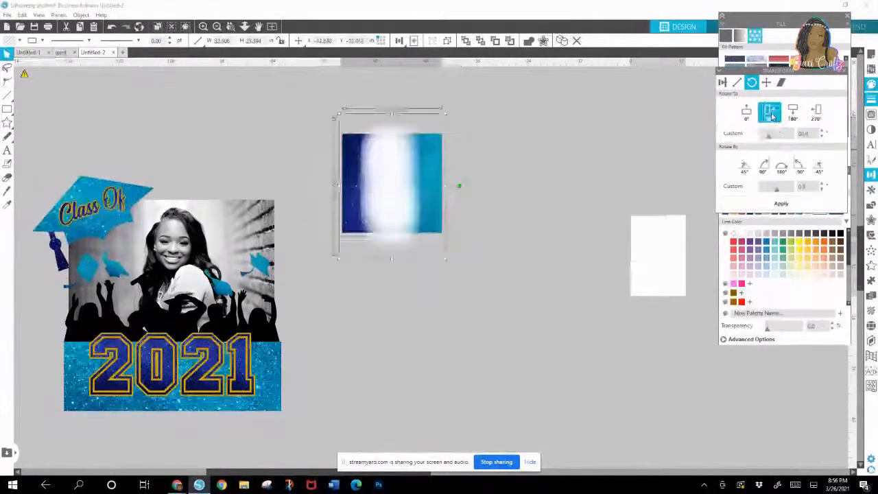
{"action": "left_click", "coordinate": [549, 338]}
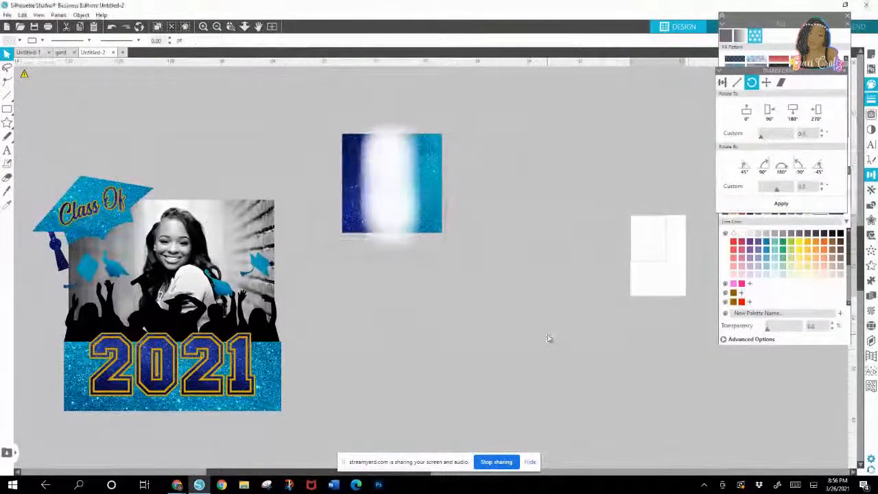
Step: Ungroup the rotated panel, adjust the position of the white haze over the seam, and group everything again
{"action": "right_click", "coordinate": [396, 194]}
{"action": "left_click", "coordinate": [409, 332]}
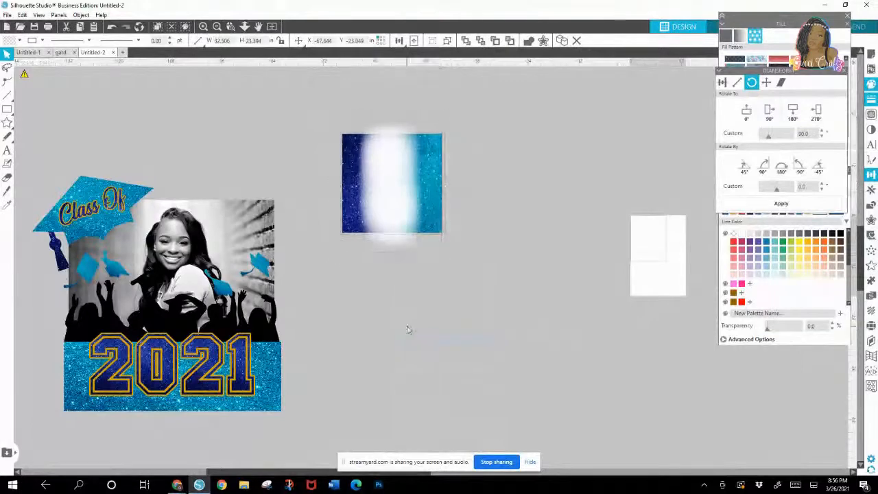
{"action": "left_click", "coordinate": [393, 212]}
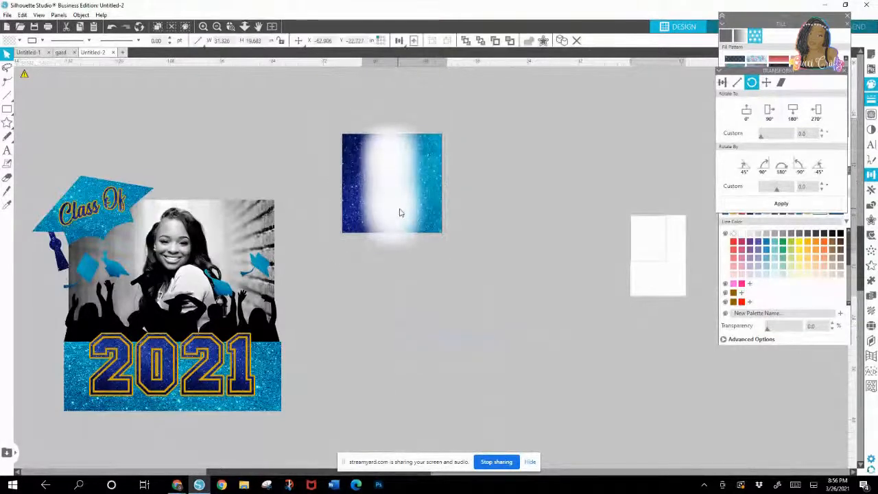
{"action": "left_click_drag", "start_coordinate": [400, 212], "coordinate": [363, 187]}
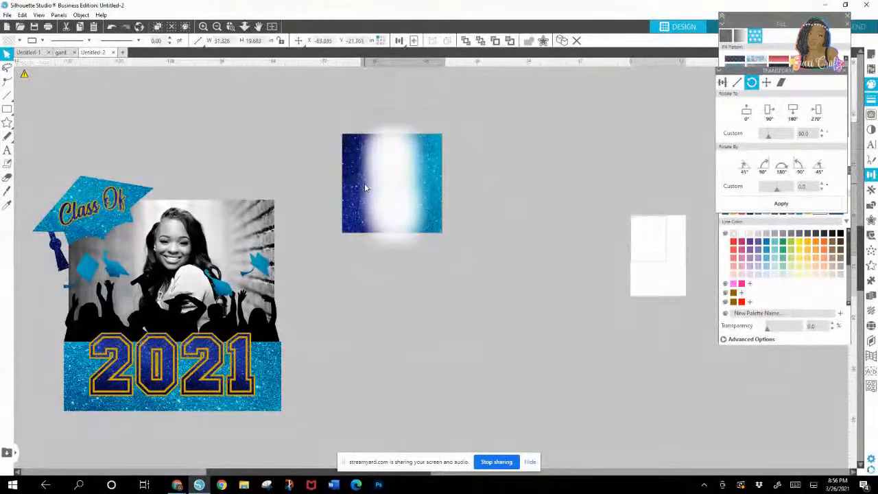
{"action": "left_click", "coordinate": [423, 281]}
{"action": "left_click", "coordinate": [390, 198]}
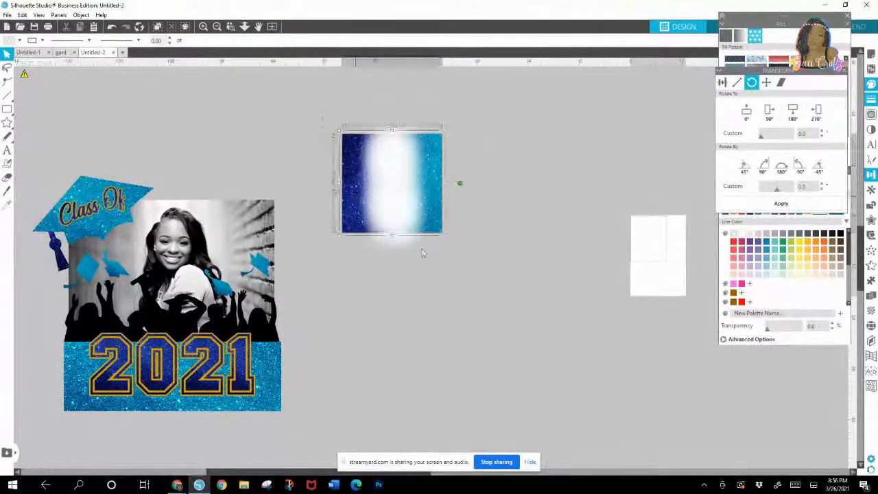
{"action": "right_click", "coordinate": [420, 204]}
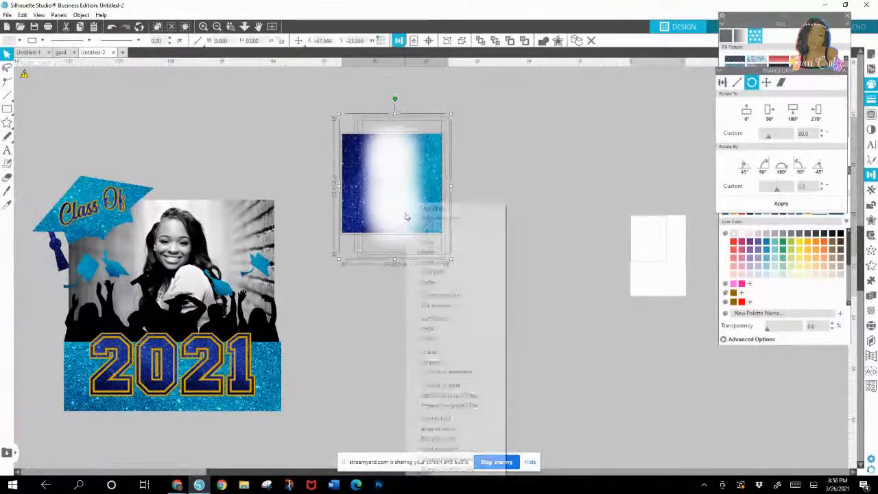
{"action": "left_click", "coordinate": [428, 354]}
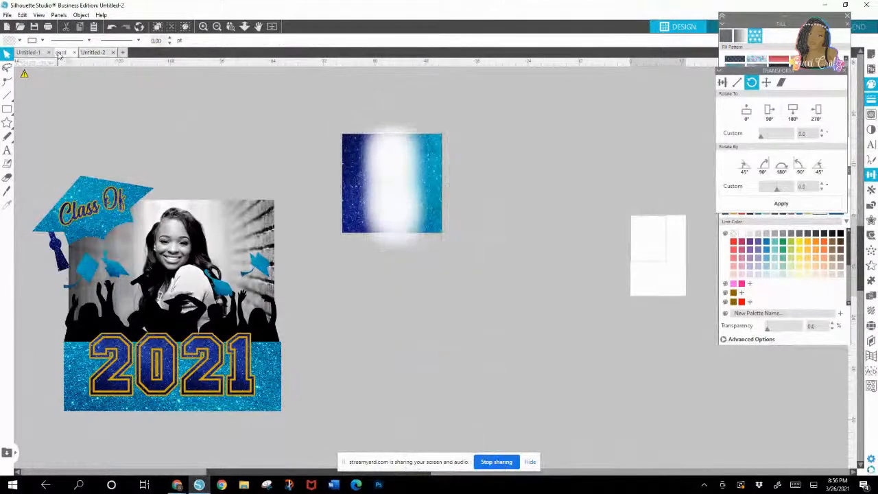
Step: Switch to the gard document, duplicate its panther panel and place the copy in the empty space beside it
{"action": "left_click", "coordinate": [61, 53]}
{"action": "left_click", "coordinate": [314, 249]}
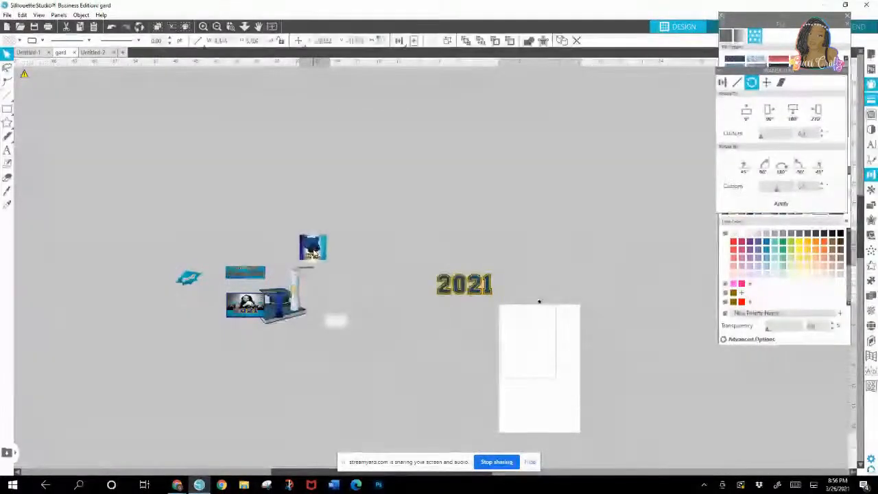
{"action": "right_click", "coordinate": [314, 249]}
{"action": "left_click", "coordinate": [325, 253]}
{"action": "key", "text": "ctrl+v"}
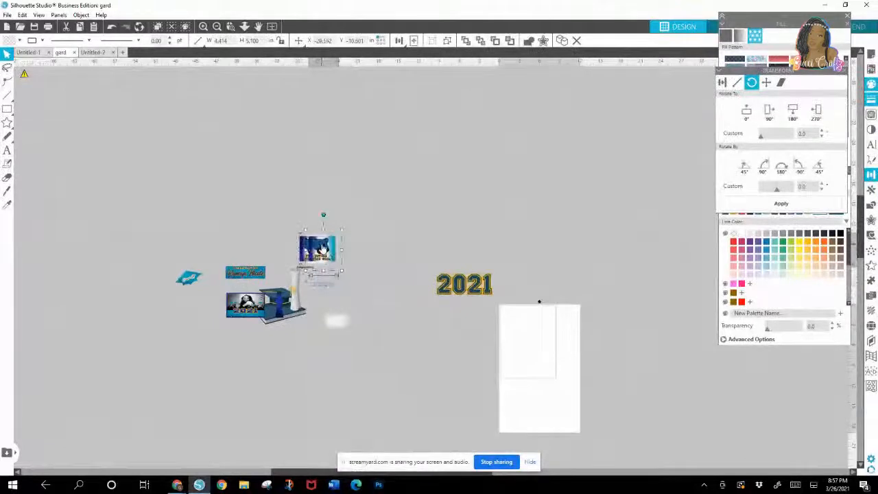
{"action": "left_click_drag", "start_coordinate": [325, 253], "coordinate": [367, 260]}
Step: Ungroup the duplicated panther panel and pull the glitter background apart from the panther and lettering
{"action": "right_click", "coordinate": [364, 259]}
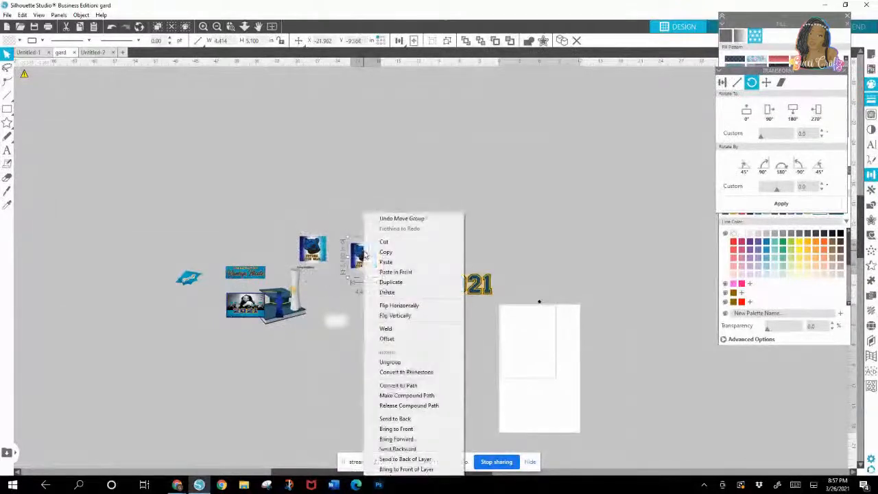
{"action": "left_click", "coordinate": [388, 362]}
{"action": "left_click", "coordinate": [376, 237]}
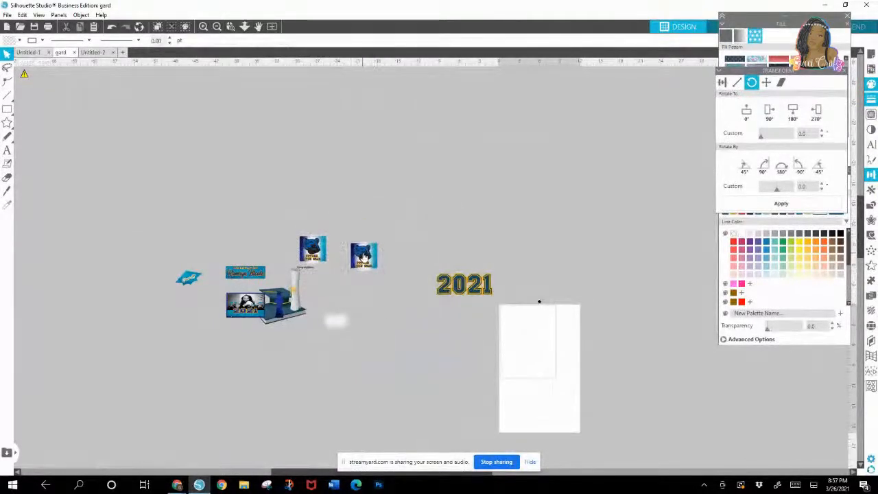
{"action": "left_click_drag", "start_coordinate": [364, 256], "coordinate": [395, 216]}
Step: Copy the separated panther and FUTURE ITCU GRAD lettering and paste them into the Untitled-2 document
{"action": "left_click", "coordinate": [368, 291]}
{"action": "right_click", "coordinate": [374, 295]}
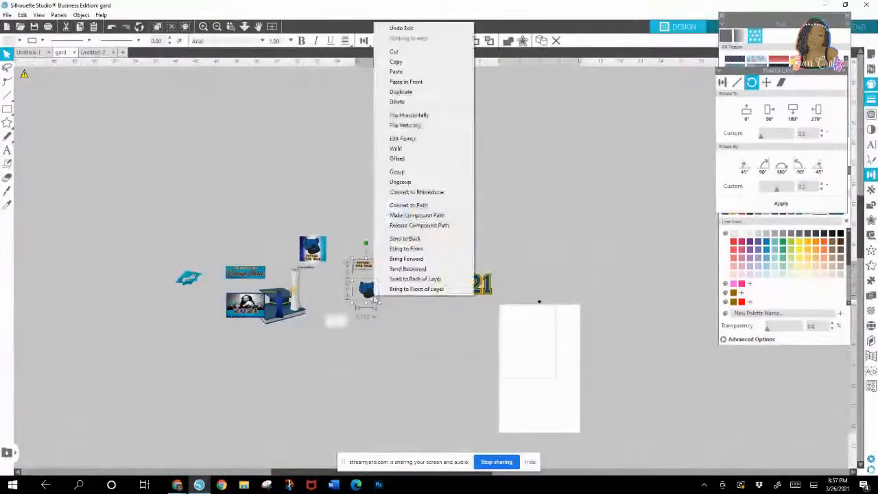
{"action": "left_click", "coordinate": [398, 61]}
{"action": "left_click", "coordinate": [93, 52]}
{"action": "right_click", "coordinate": [504, 158]}
{"action": "left_click", "coordinate": [510, 196]}
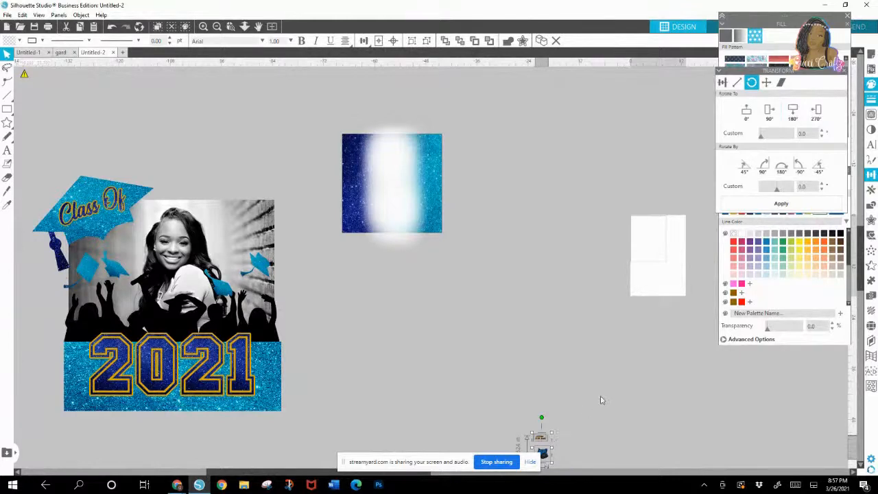
Step: Place the panther on the upper part of the glitter panel and enlarge it to about 14.5 in wide
{"action": "left_click_drag", "start_coordinate": [595, 405], "coordinate": [611, 394]}
{"action": "left_click_drag", "start_coordinate": [564, 440], "coordinate": [389, 173]}
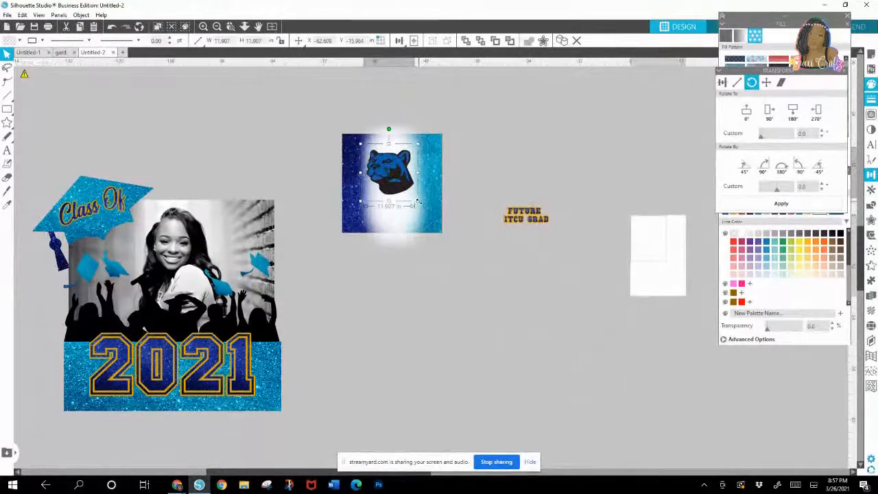
{"action": "left_click_drag", "start_coordinate": [420, 204], "coordinate": [429, 212]}
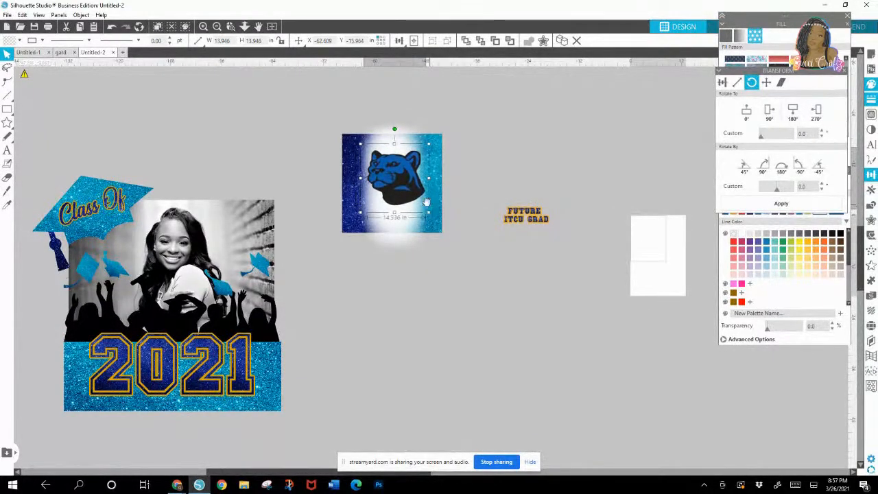
{"action": "left_click_drag", "start_coordinate": [403, 184], "coordinate": [397, 178]}
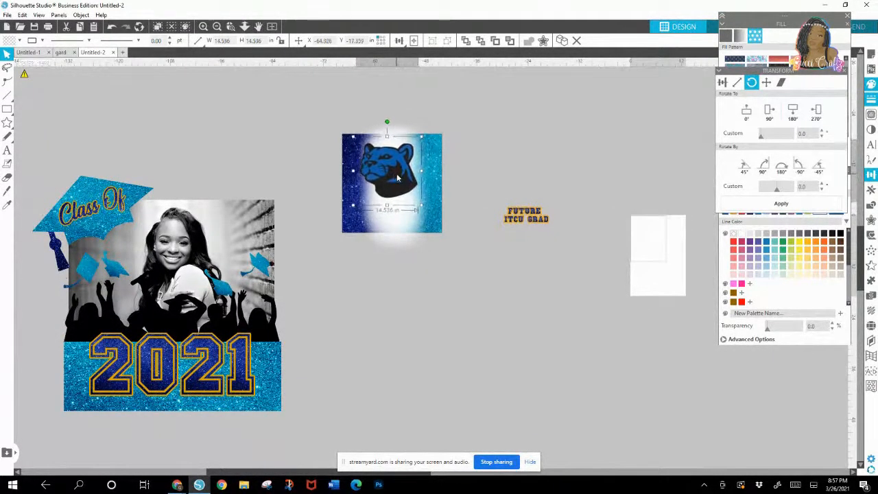
Step: Group the FUTURE ITCU GRAD lettering, place it below the panther and enlarge it to about 16 in wide
{"action": "left_click_drag", "start_coordinate": [503, 187], "coordinate": [568, 245]}
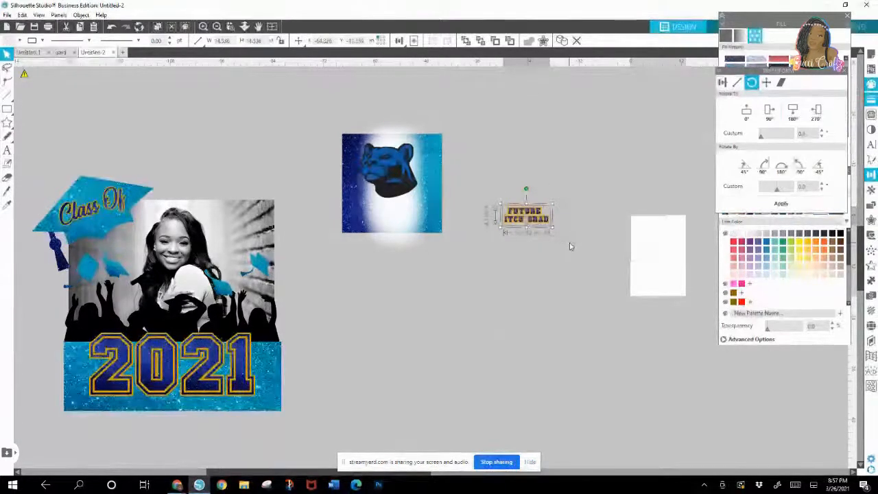
{"action": "right_click", "coordinate": [550, 232]}
{"action": "left_click", "coordinate": [572, 351]}
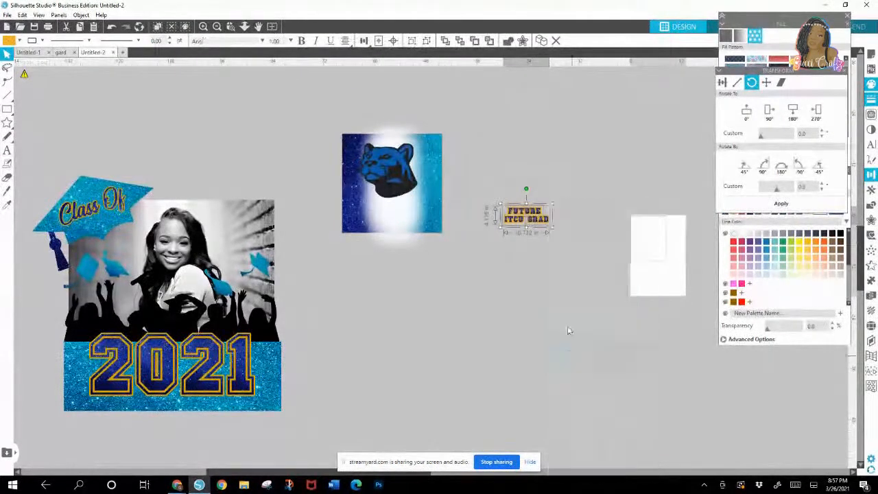
{"action": "left_click_drag", "start_coordinate": [544, 229], "coordinate": [434, 235]}
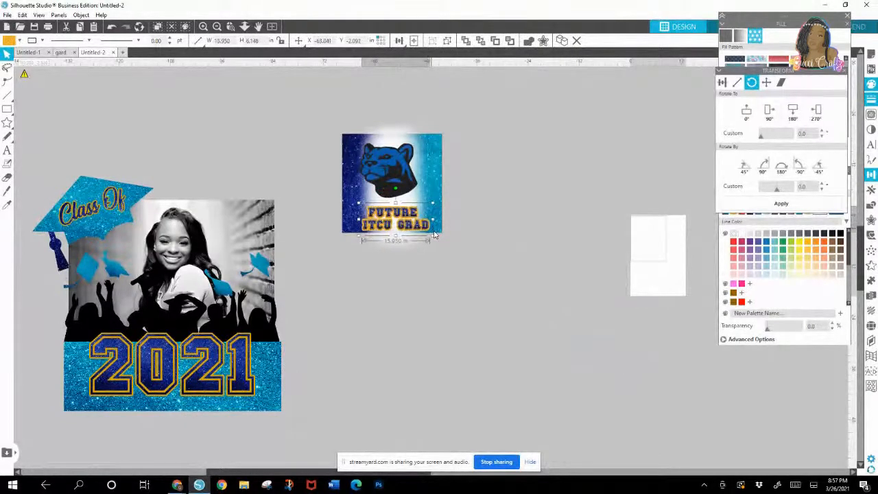
Step: Nudge the panther and the FUTURE ITCU GRAD lettering slightly upward on the glitter panel
{"action": "left_click_drag", "start_coordinate": [409, 174], "coordinate": [407, 170]}
{"action": "left_click", "coordinate": [468, 195]}
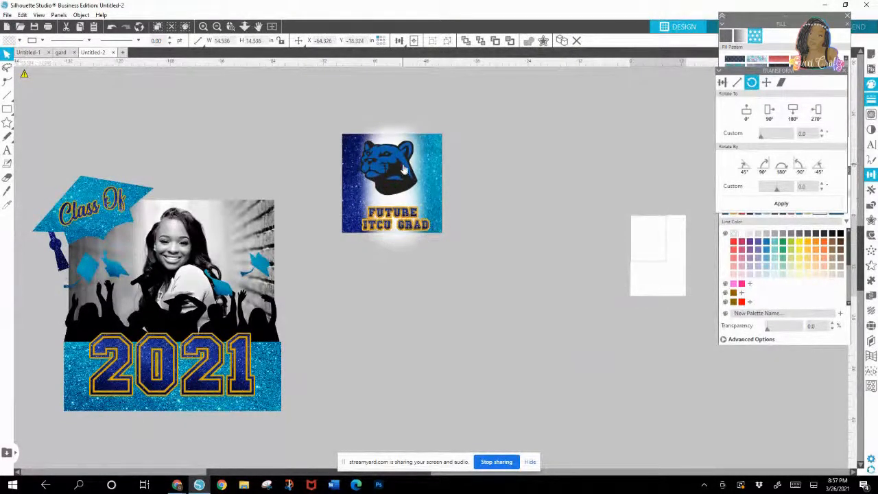
{"action": "left_click_drag", "start_coordinate": [389, 215], "coordinate": [384, 205]}
{"action": "left_click", "coordinate": [464, 206]}
Step: Enlarge the FUTURE ITCU GRAD lettering to nearly fill the width of the glitter panel
{"action": "left_click", "coordinate": [403, 215]}
{"action": "left_click_drag", "start_coordinate": [427, 228], "coordinate": [438, 234]}
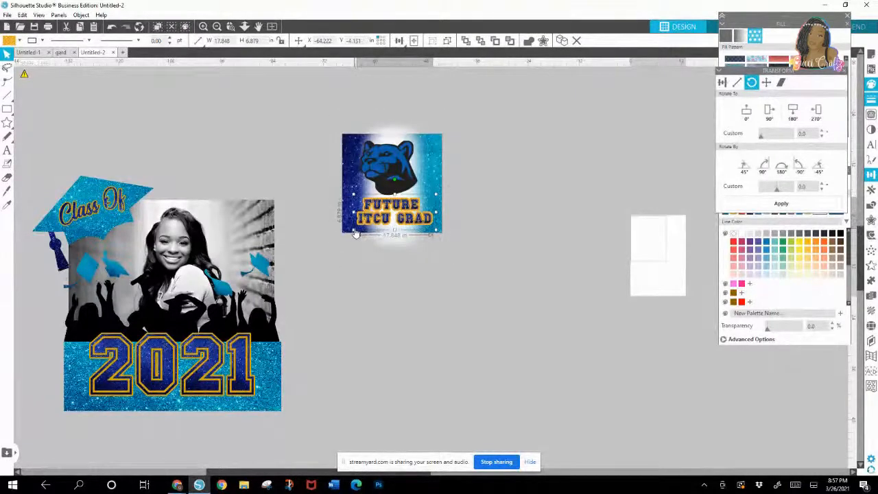
{"action": "left_click", "coordinate": [355, 237]}
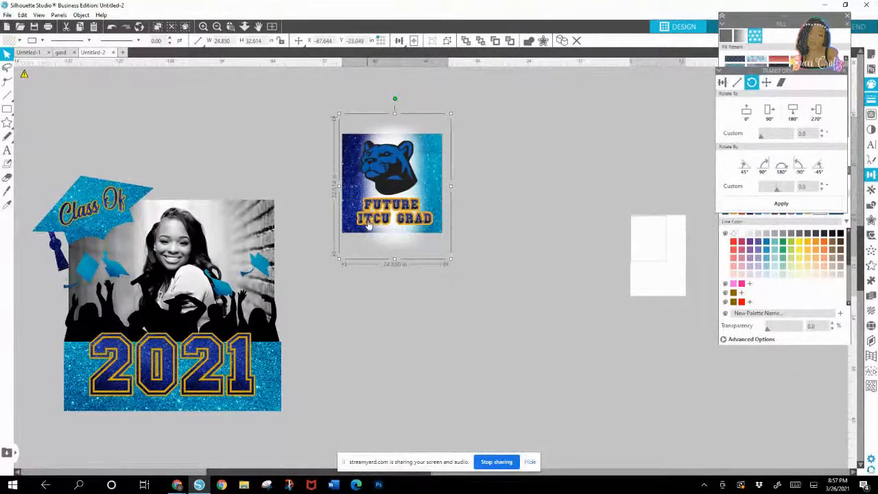
{"action": "left_click", "coordinate": [357, 231]}
{"action": "left_click_drag", "start_coordinate": [354, 231], "coordinate": [348, 233]}
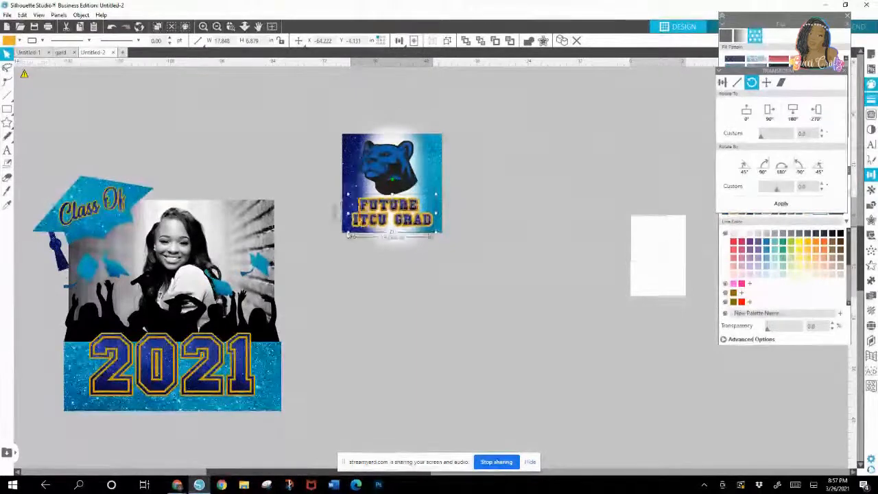
Step: Duplicate the glitter panel with its haze and move the blank copy well clear of the panther panel
{"action": "right_click", "coordinate": [436, 161]}
{"action": "left_click", "coordinate": [466, 231]}
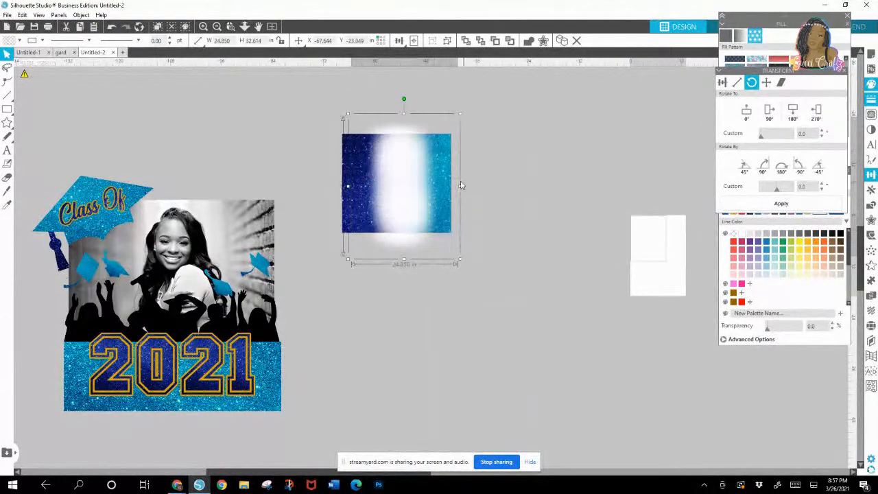
{"action": "left_click_drag", "start_coordinate": [443, 180], "coordinate": [631, 161]}
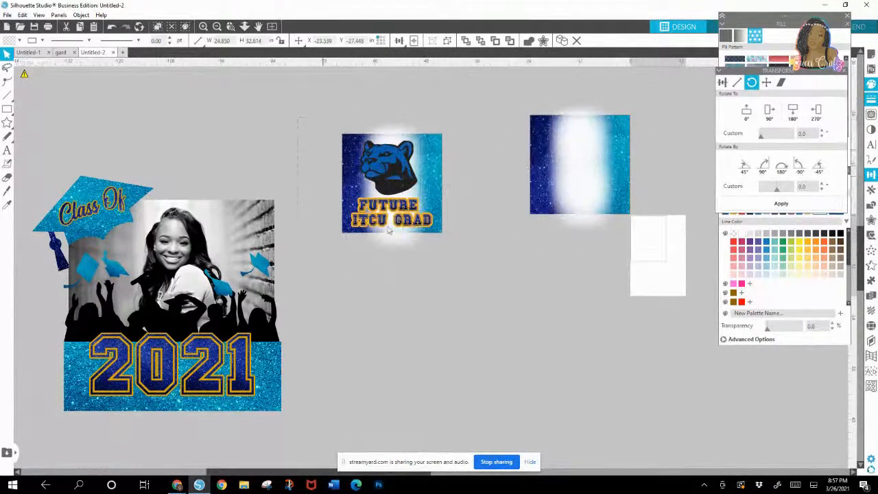
Step: Group the panther, lettering and glitter background, and move the finished panel closer to the photo design
{"action": "left_click", "coordinate": [384, 179]}
{"action": "right_click", "coordinate": [407, 201]}
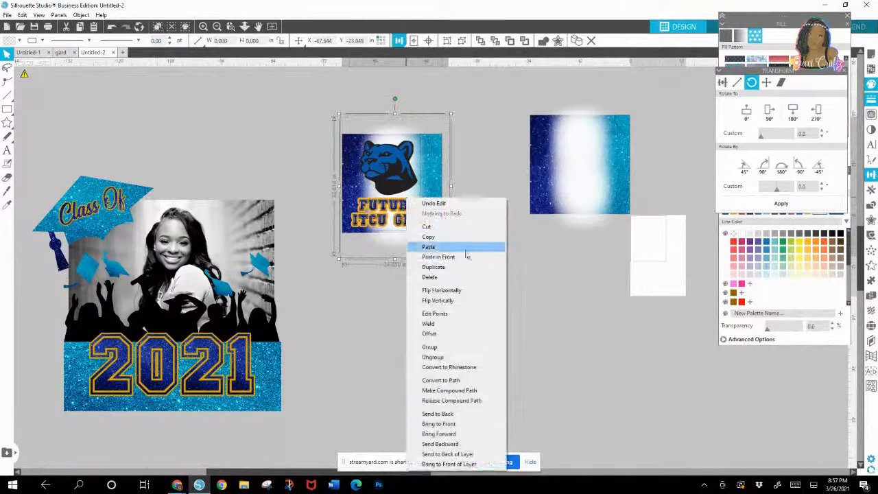
{"action": "left_click", "coordinate": [422, 349]}
{"action": "left_click_drag", "start_coordinate": [420, 198], "coordinate": [331, 201]}
Step: Move the blank glitter panel closer to the panther panel and ungroup it
{"action": "left_click_drag", "start_coordinate": [631, 202], "coordinate": [517, 211]}
{"action": "right_click", "coordinate": [486, 193]}
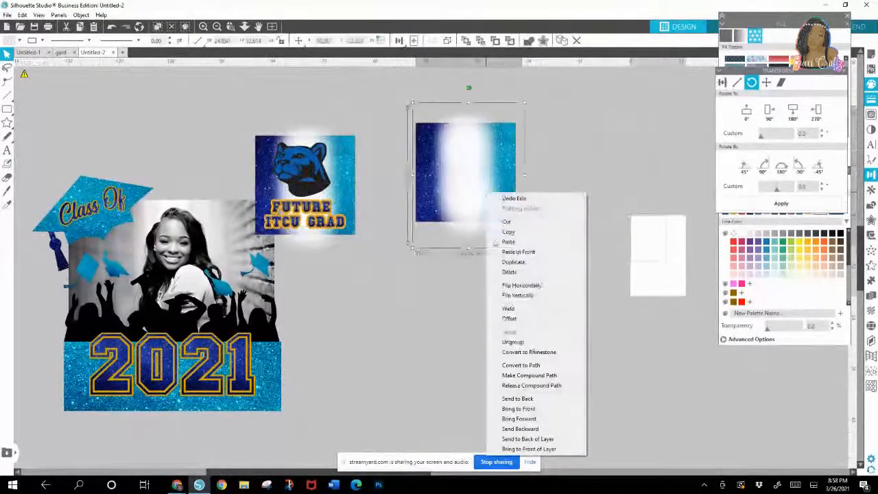
{"action": "left_click", "coordinate": [512, 342]}
{"action": "left_click", "coordinate": [557, 188]}
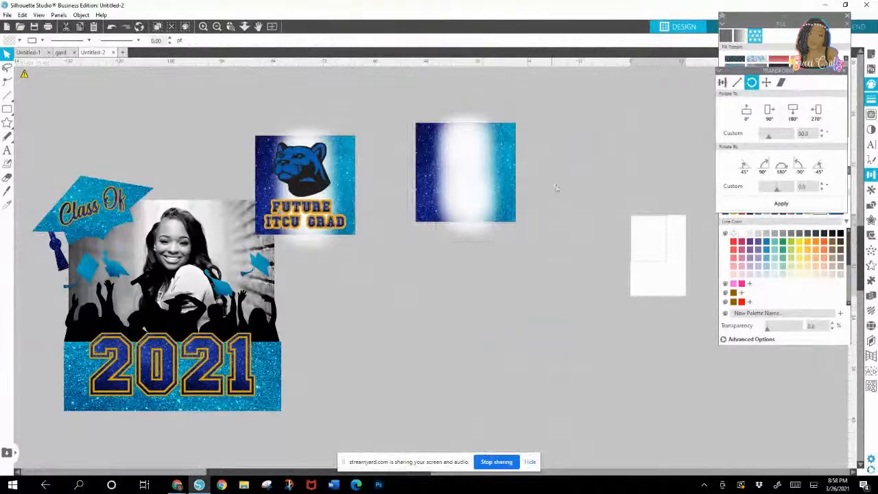
Step: Pull the white haze pieces off the copied glitter panel, ungroup the panel, and separate its teal half from the navy half
{"action": "left_click_drag", "start_coordinate": [504, 164], "coordinate": [611, 162]}
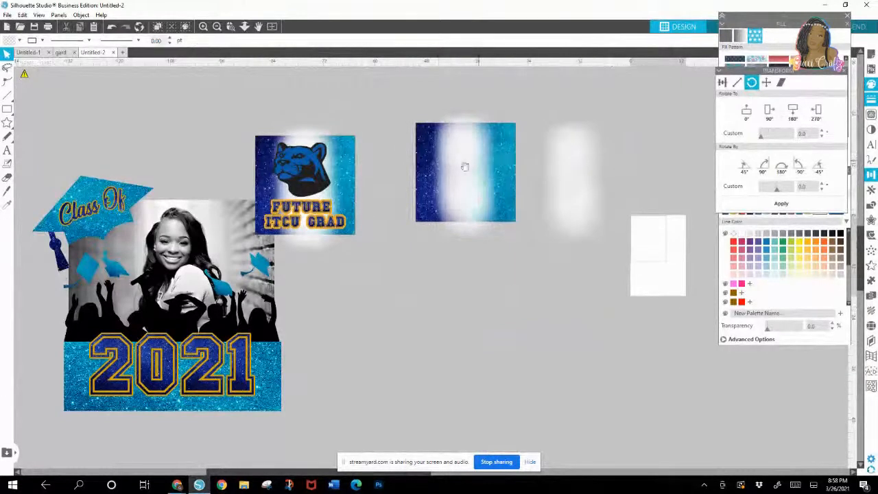
{"action": "left_click_drag", "start_coordinate": [466, 167], "coordinate": [688, 203]}
{"action": "left_click_drag", "start_coordinate": [426, 148], "coordinate": [425, 234]}
{"action": "right_click", "coordinate": [426, 234]}
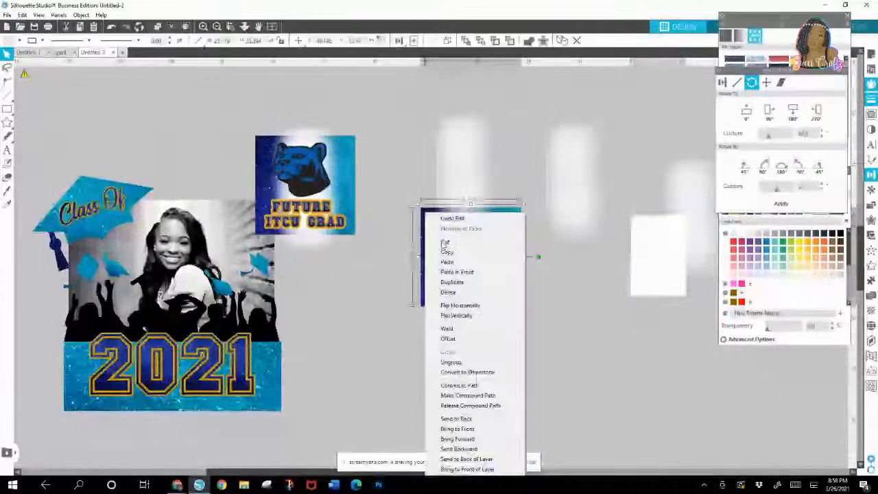
{"action": "left_click", "coordinate": [455, 361]}
{"action": "left_click_drag", "start_coordinate": [494, 271], "coordinate": [552, 312]}
Step: Gather the white haze pieces with the navy glitter half and delete them all, keeping only the teal rectangle
{"action": "left_click_drag", "start_coordinate": [430, 237], "coordinate": [476, 131]}
{"action": "left_click_drag", "start_coordinate": [663, 188], "coordinate": [463, 137]}
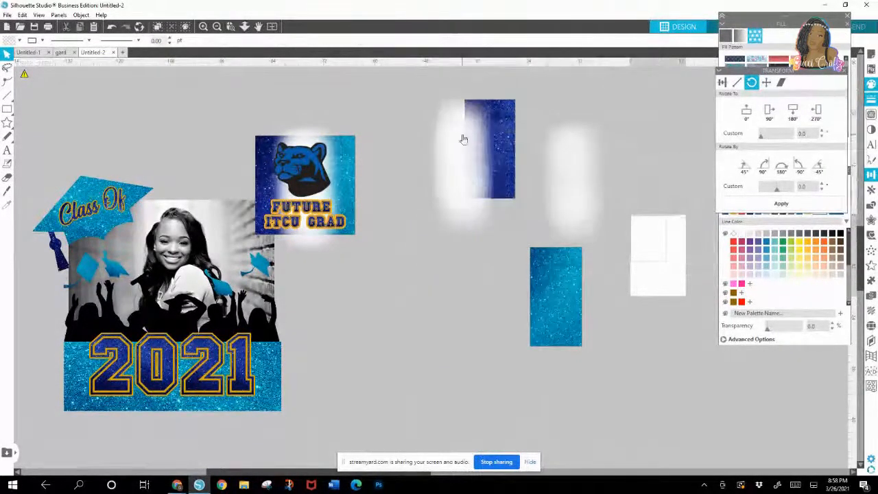
{"action": "left_click_drag", "start_coordinate": [574, 171], "coordinate": [464, 145]}
{"action": "left_click_drag", "start_coordinate": [411, 98], "coordinate": [597, 219]}
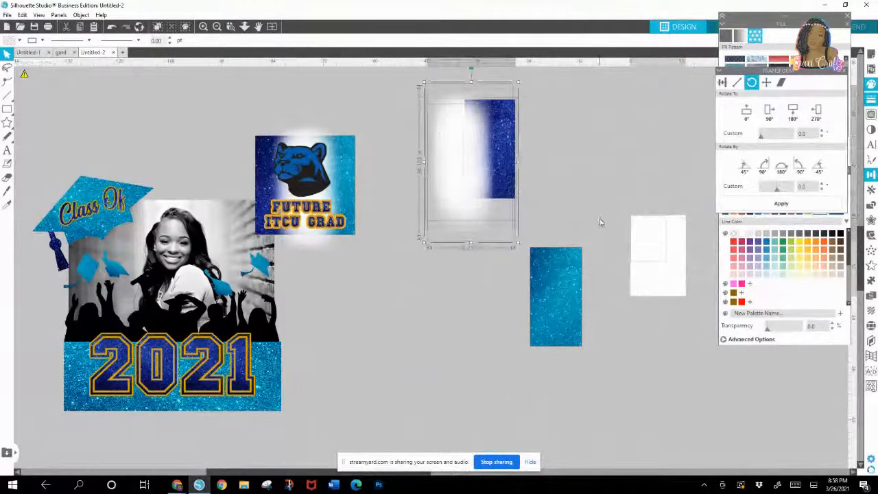
{"action": "key", "text": "Delete"}
Step: Rotate the teal glitter rectangle to 180° and reshape it into a wide banner about 49 in by 10.6 in
{"action": "left_click_drag", "start_coordinate": [570, 290], "coordinate": [500, 153]}
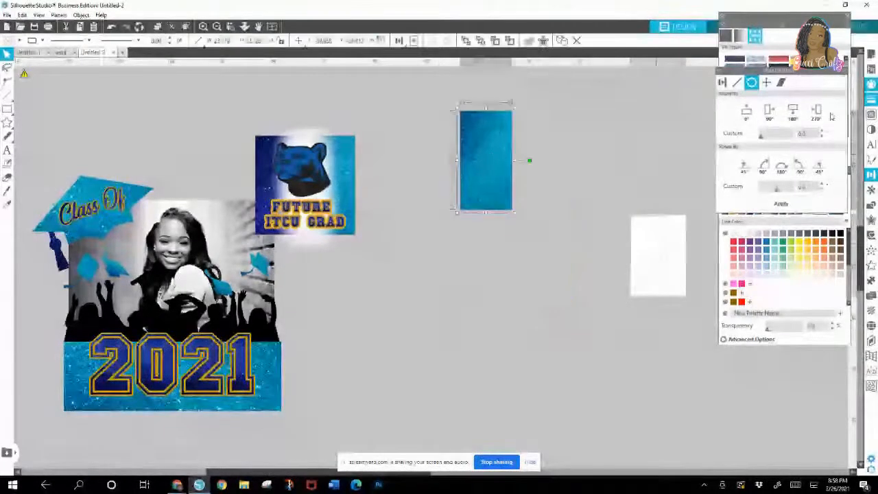
{"action": "left_click", "coordinate": [792, 112]}
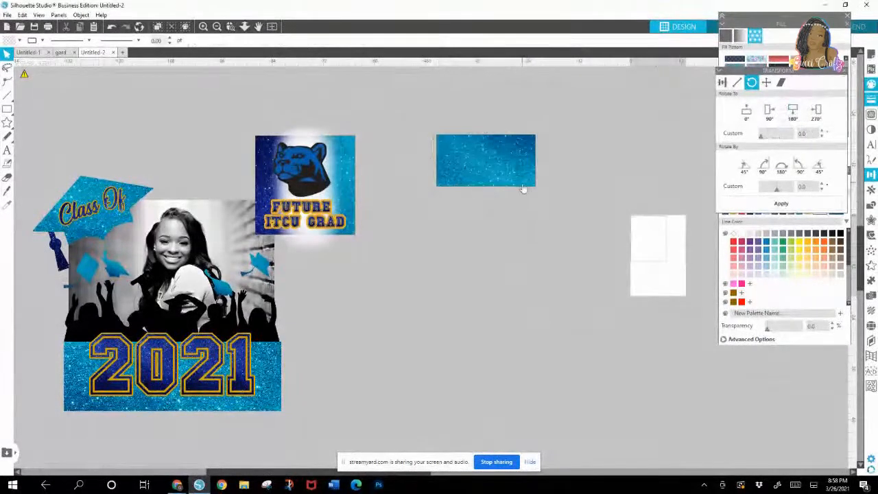
{"action": "left_click_drag", "start_coordinate": [540, 191], "coordinate": [583, 211]}
{"action": "left_click_drag", "start_coordinate": [581, 171], "coordinate": [612, 172]}
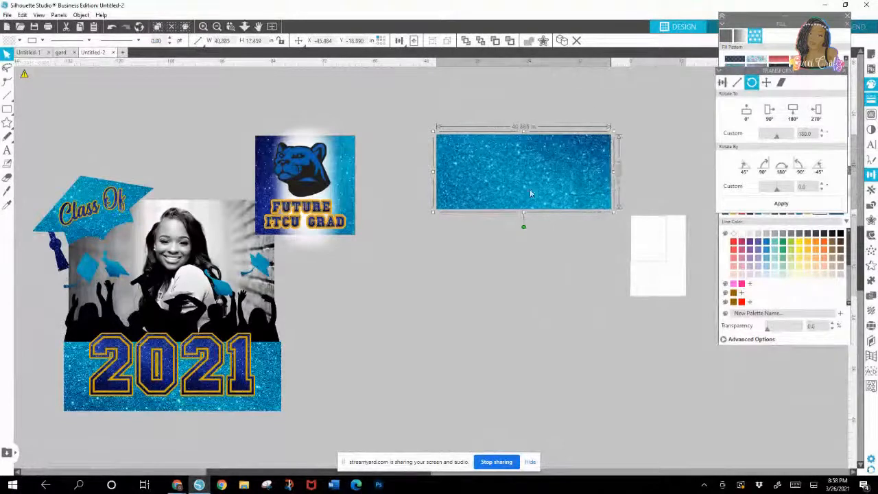
{"action": "left_click_drag", "start_coordinate": [522, 215], "coordinate": [524, 185]}
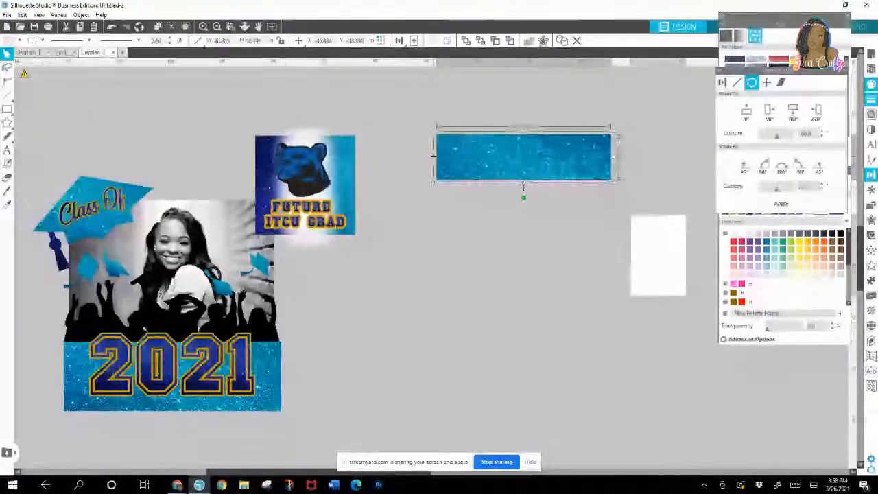
{"action": "left_click_drag", "start_coordinate": [434, 159], "coordinate": [403, 158]}
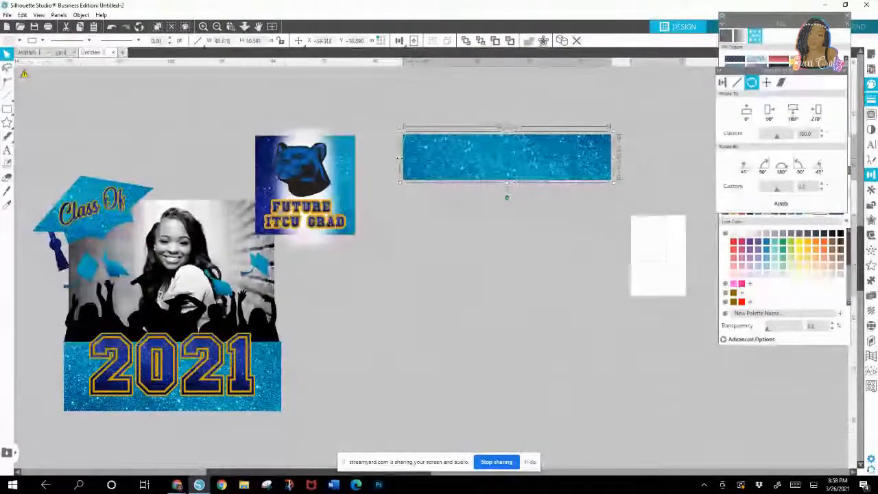
Step: Add the graduate's first name as a text object below the teal glitter banner
{"action": "left_click", "coordinate": [7, 150]}
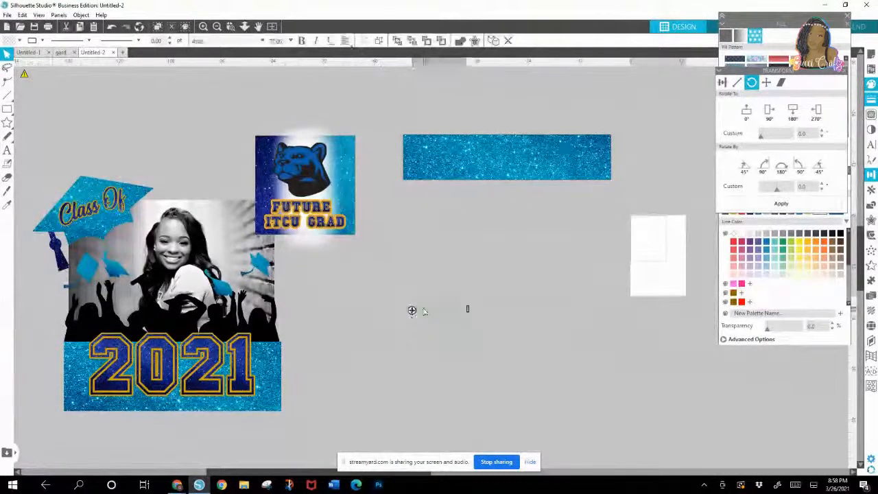
{"action": "left_click", "coordinate": [414, 310]}
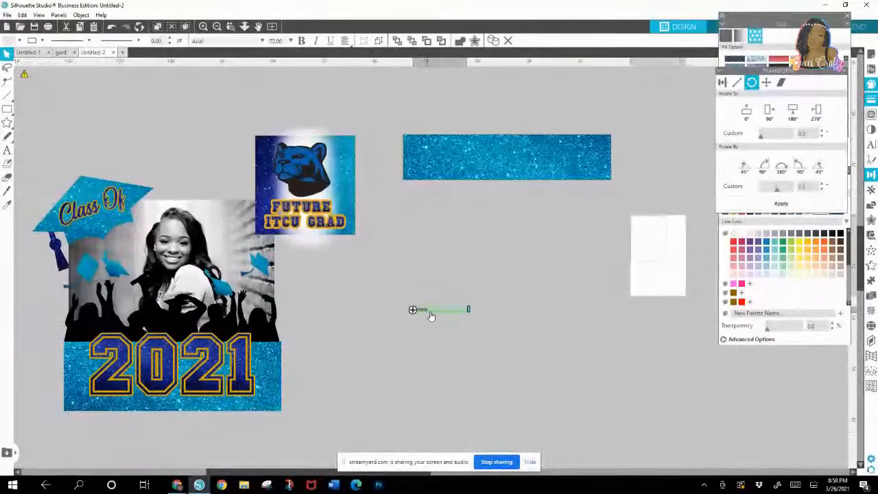
{"action": "left_click", "coordinate": [426, 314]}
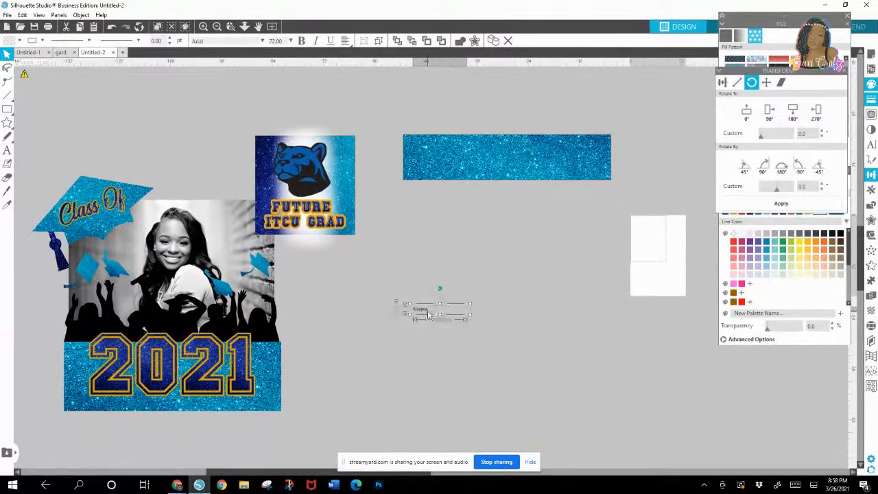
Step: Correct the spelling of the graduate's first name and narrow its text box to fit the word
{"action": "left_click", "coordinate": [231, 26]}
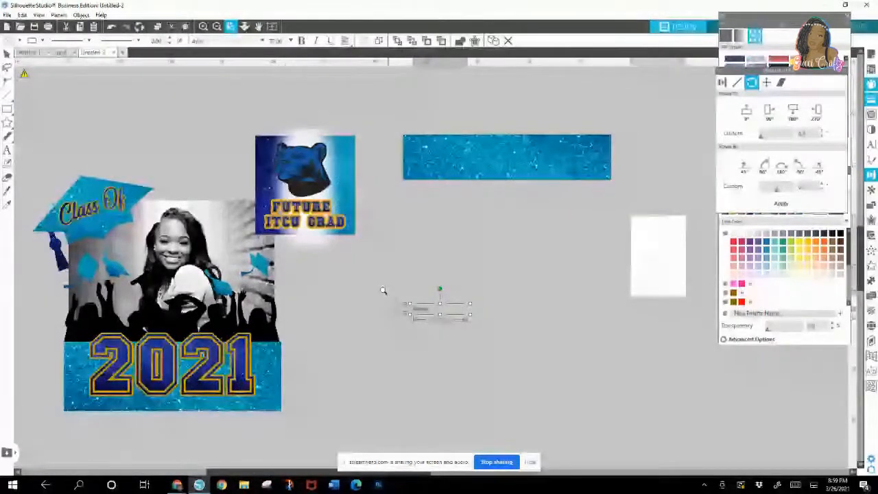
{"action": "left_click_drag", "start_coordinate": [383, 290], "coordinate": [494, 326]}
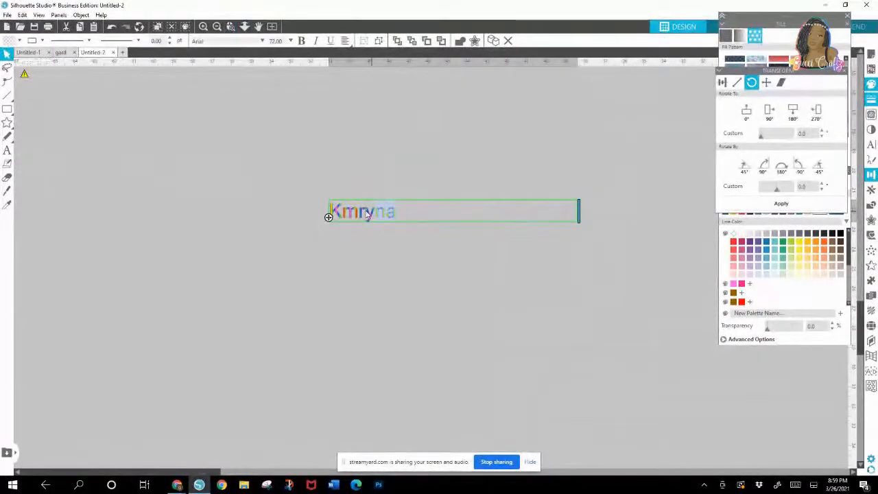
{"action": "left_click_drag", "start_coordinate": [365, 214], "coordinate": [347, 210]}
{"action": "key", "text": "BackSpace"}
{"action": "type", "text": "amryn"}
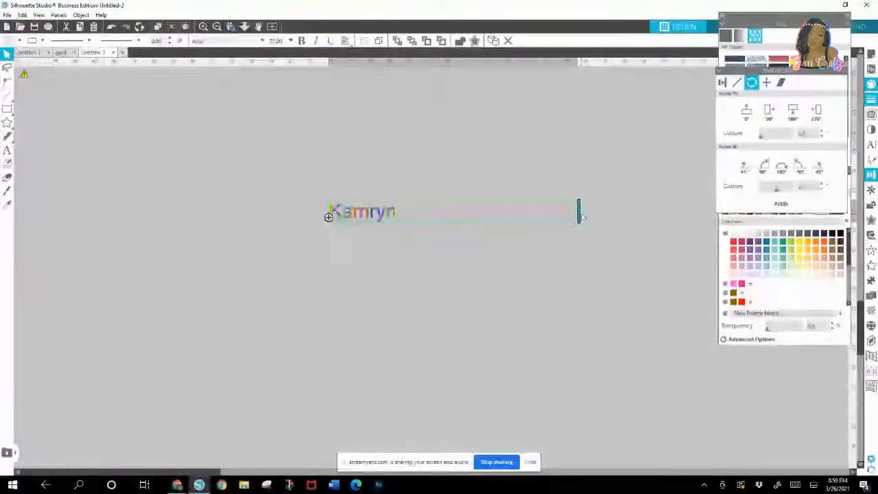
{"action": "left_click_drag", "start_coordinate": [582, 217], "coordinate": [400, 219]}
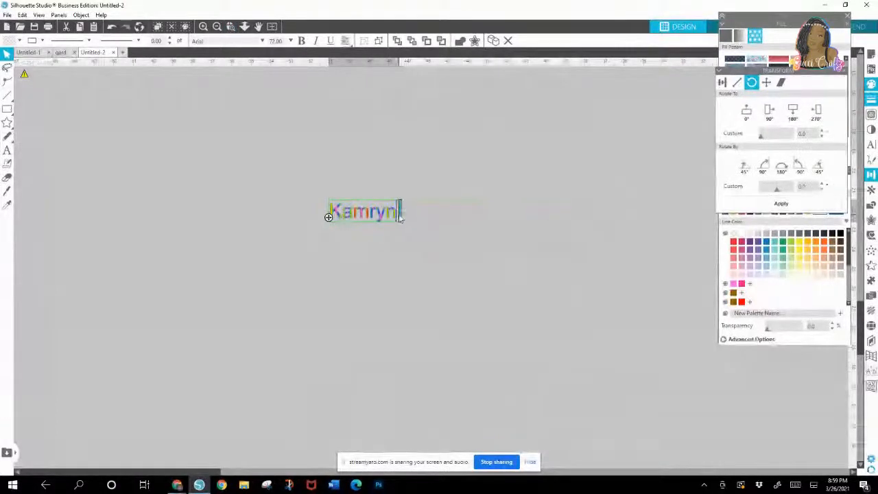
{"action": "left_click", "coordinate": [382, 296]}
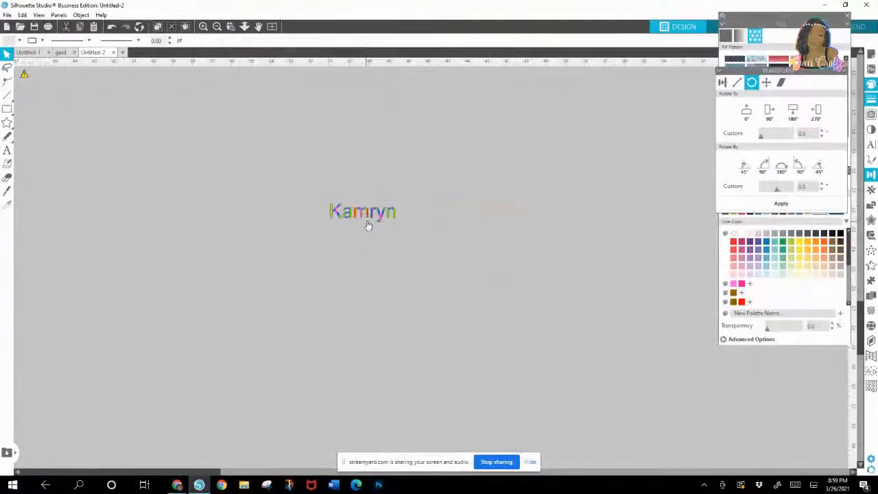
Step: Append a hyphen and the graduate's second name, and widen the text box so everything sits on one line
{"action": "left_click", "coordinate": [366, 224]}
{"action": "double_click", "coordinate": [366, 222]}
{"action": "key", "text": "Return"}
{"action": "type", "text": "- Nicole"}
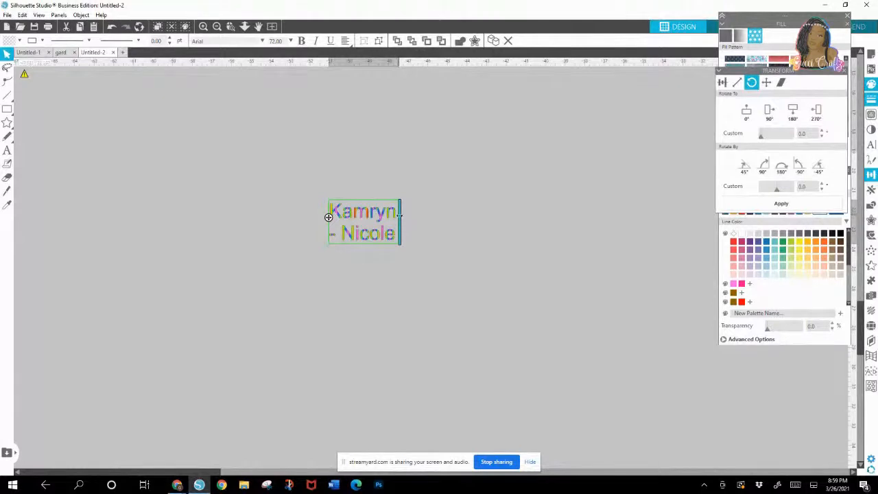
{"action": "left_click_drag", "start_coordinate": [406, 217], "coordinate": [488, 217]}
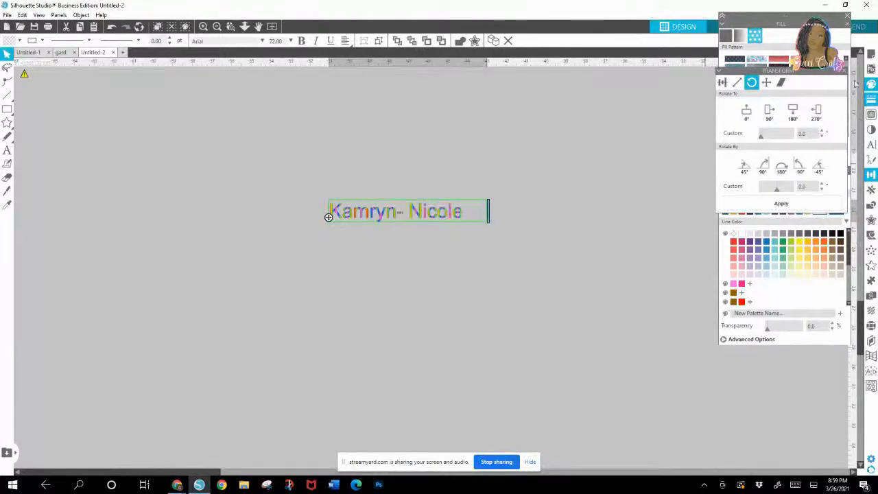
Step: Try the Impact font on the name text, and set it to the Arthein script font
{"action": "left_click", "coordinate": [844, 71]}
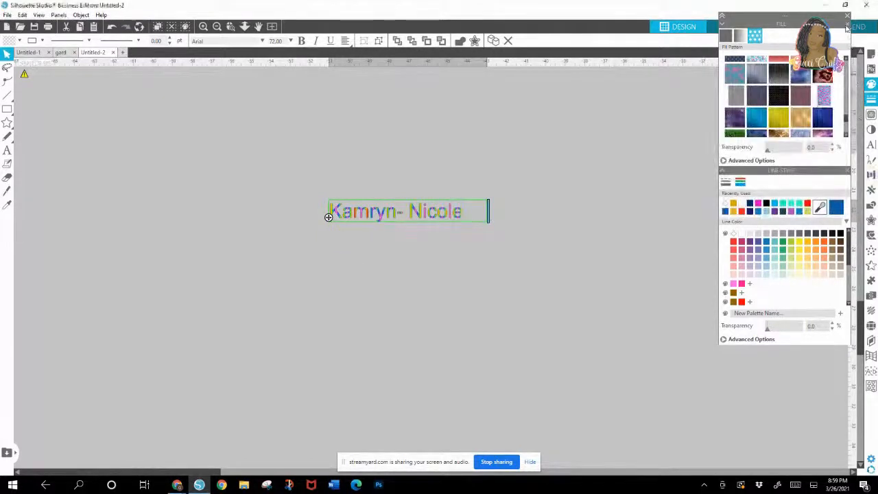
{"action": "left_click", "coordinate": [871, 144]}
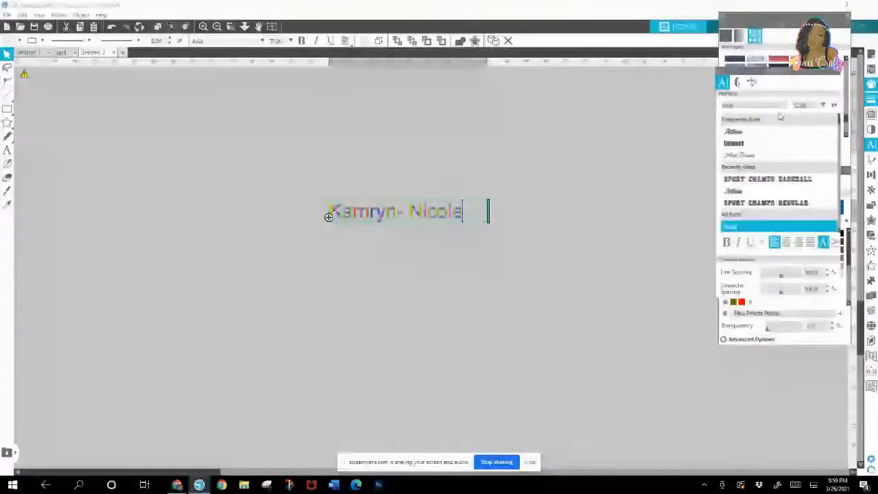
{"action": "key", "text": "Escape"}
{"action": "left_click", "coordinate": [734, 143]}
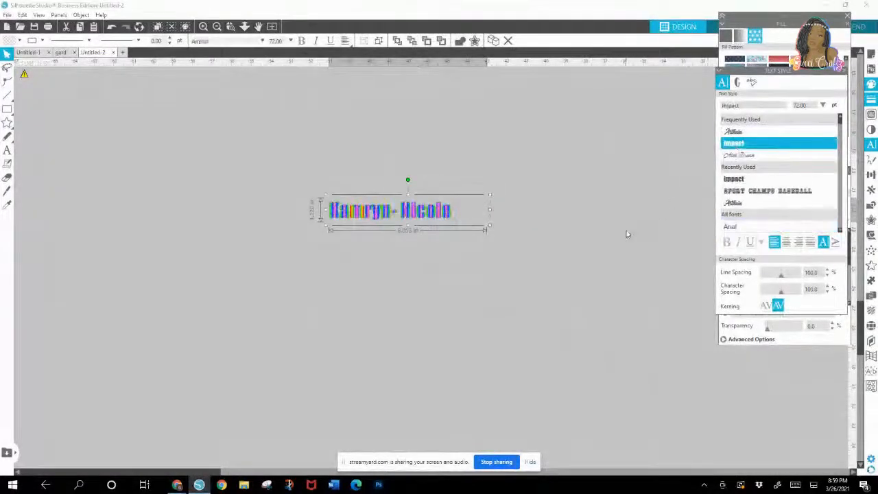
{"action": "left_click", "coordinate": [740, 136]}
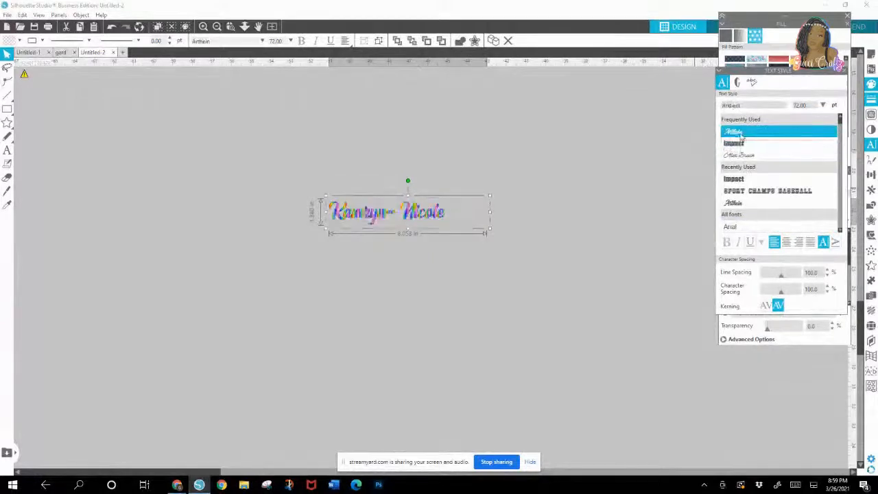
Step: Give the name lettering the navy glitter fill and tighten its text box around the lettering
{"action": "left_click", "coordinate": [870, 98]}
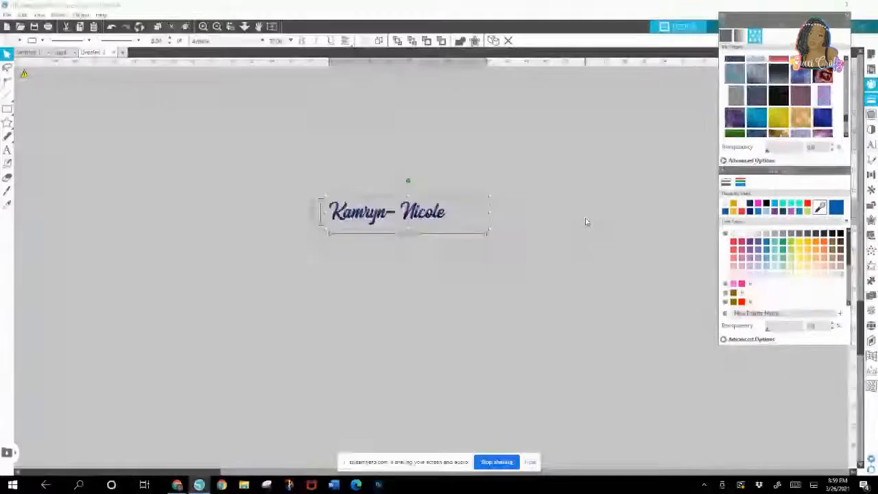
{"action": "double_click", "coordinate": [425, 212]}
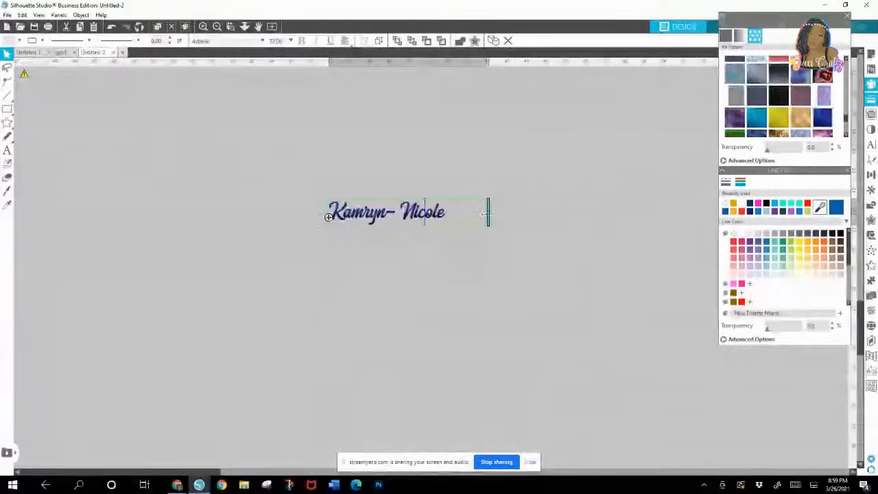
{"action": "left_click_drag", "start_coordinate": [485, 215], "coordinate": [453, 209]}
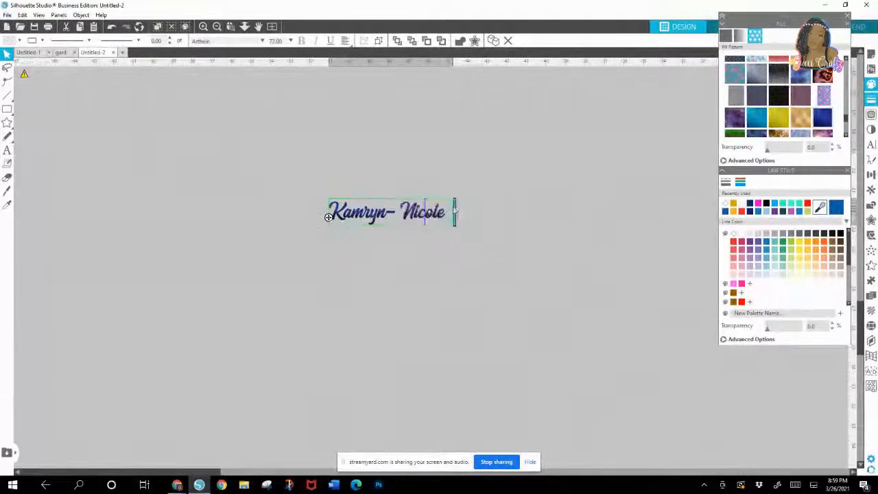
{"action": "left_click", "coordinate": [440, 288]}
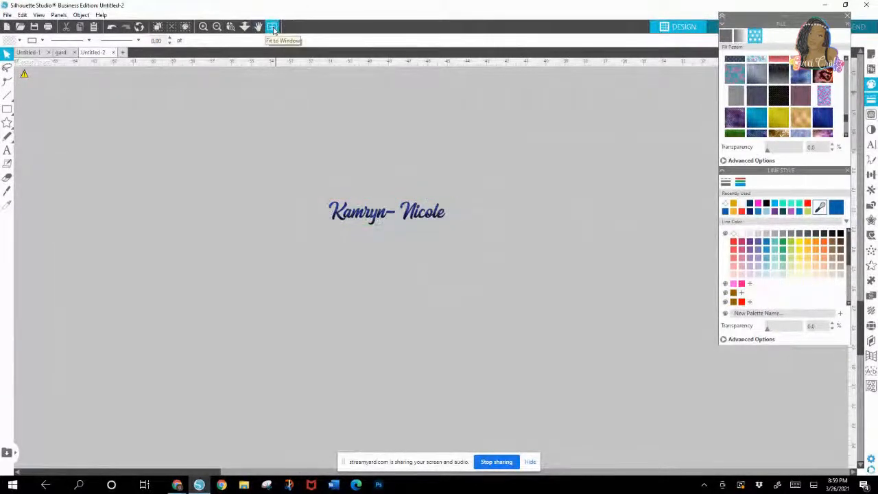
Step: Enlarge the name lettering to about 543 pt, nearly the width of the teal glitter banner, and center it on the banner
{"action": "left_click", "coordinate": [374, 212]}
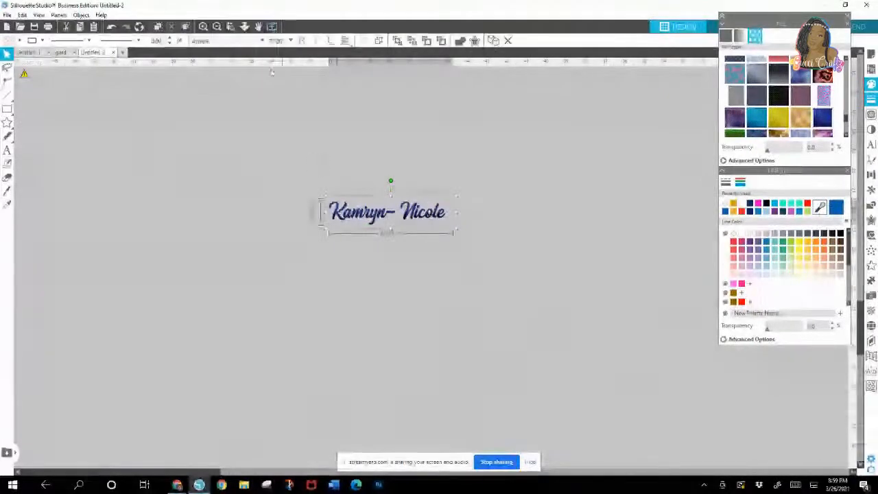
{"action": "left_click", "coordinate": [273, 27]}
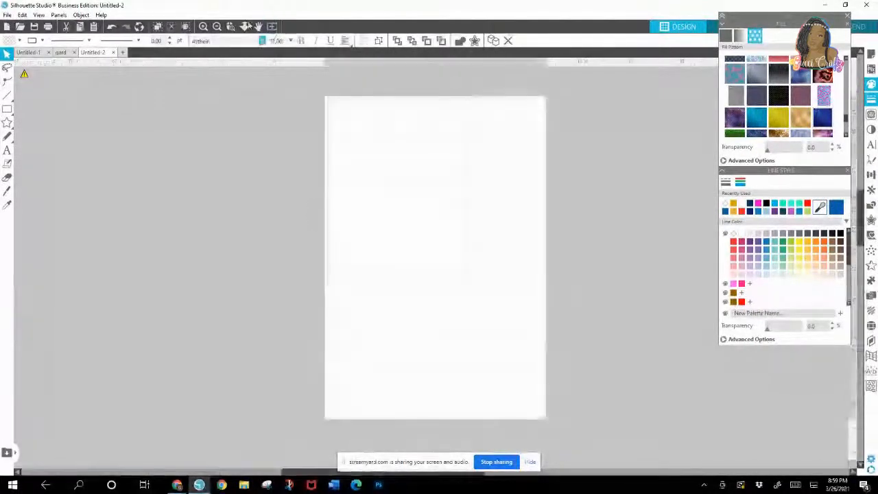
{"action": "left_click", "coordinate": [217, 27]}
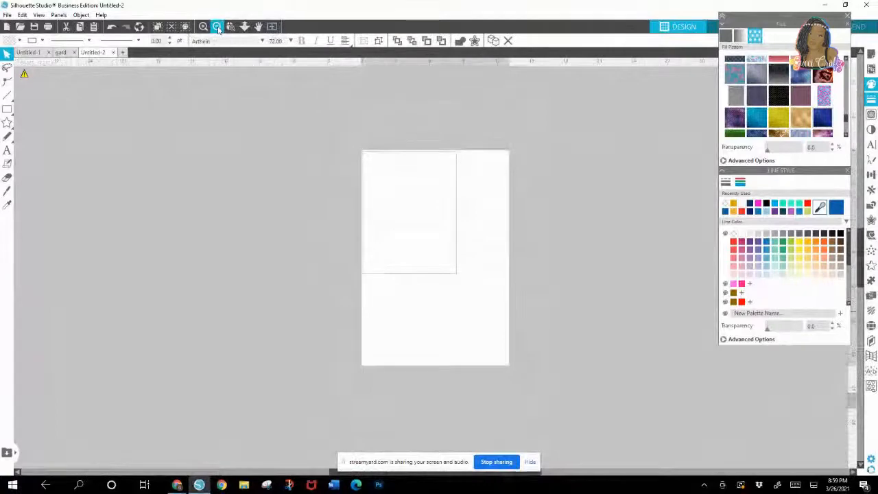
{"action": "left_click", "coordinate": [216, 27]}
{"action": "left_click", "coordinate": [216, 27]}
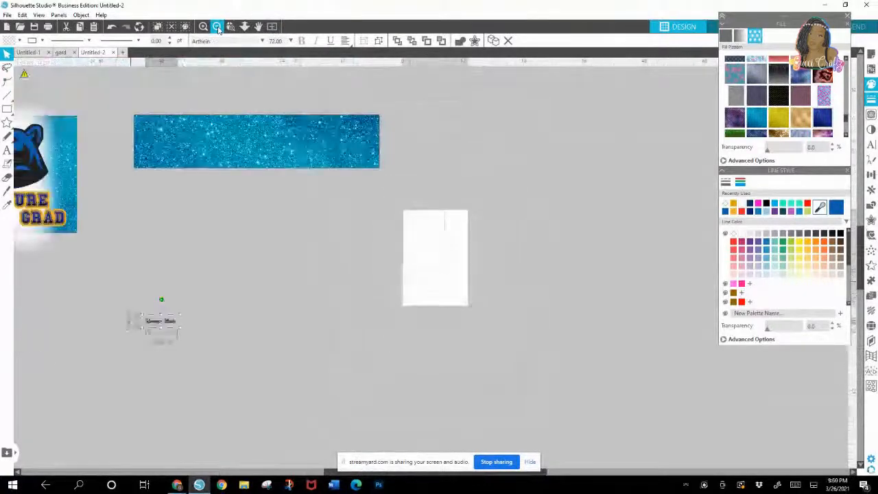
{"action": "left_click_drag", "start_coordinate": [164, 322], "coordinate": [407, 170]}
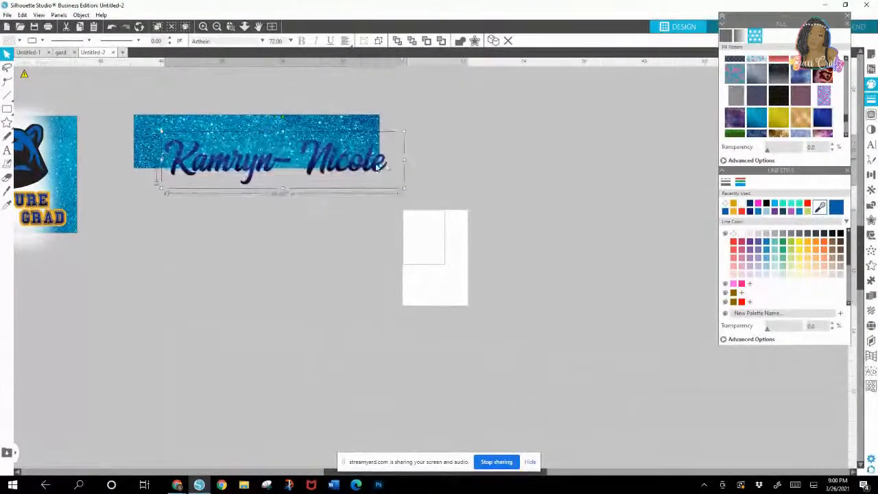
{"action": "mouse_move", "coordinate": [330, 166]}
{"action": "left_mouse_down"}
{"action": "mouse_move", "coordinate": [307, 152]}
{"action": "mouse_move", "coordinate": [329, 163]}
{"action": "left_mouse_up"}
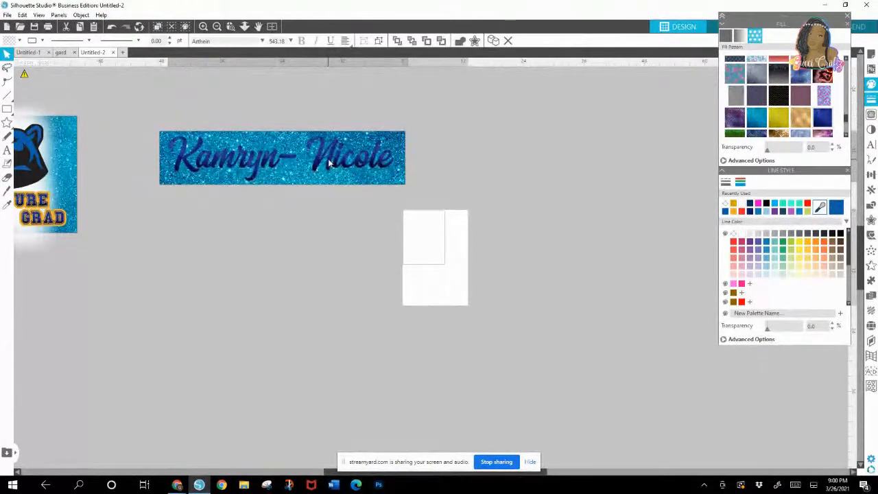
Step: Group the name lettering with its teal glitter banner and shift the grouped banner slightly lower
{"action": "left_click", "coordinate": [345, 240]}
{"action": "left_click_drag", "start_coordinate": [143, 114], "coordinate": [374, 214]}
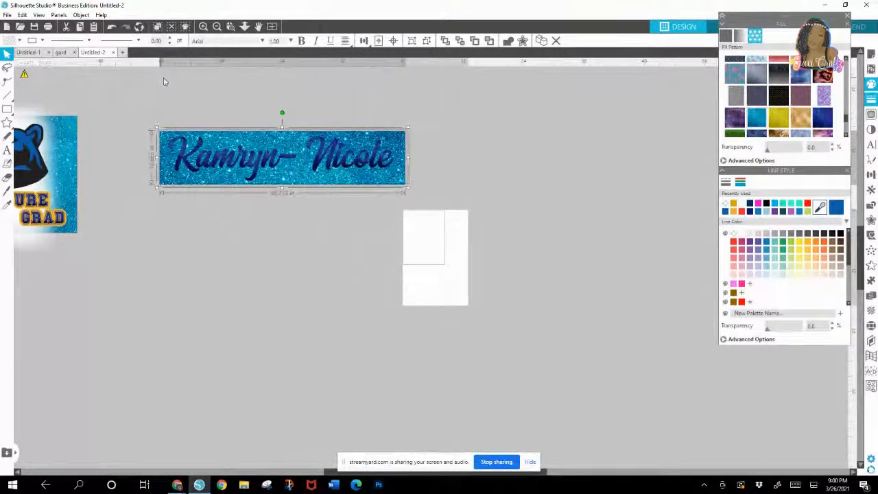
{"action": "right_click", "coordinate": [257, 154]}
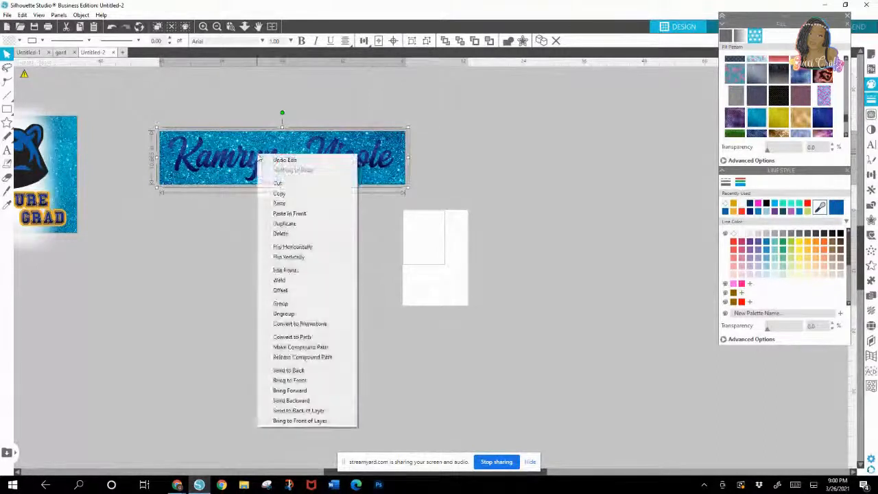
{"action": "left_click", "coordinate": [289, 306]}
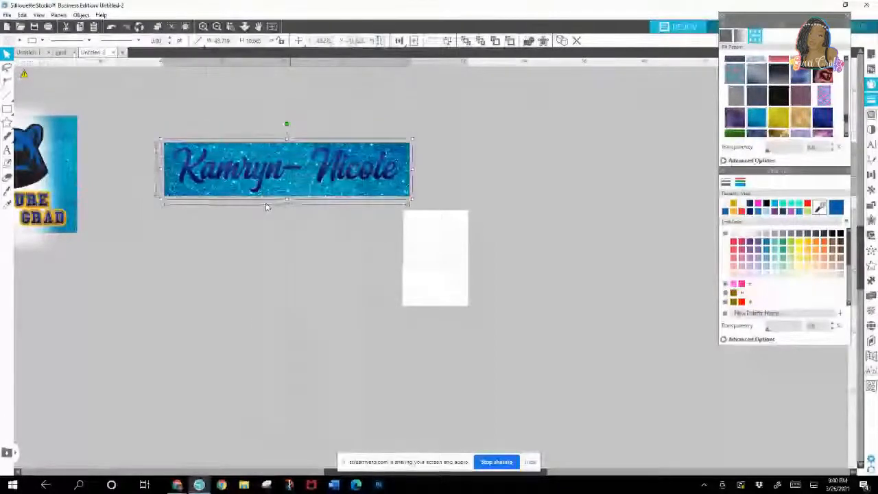
{"action": "mouse_move", "coordinate": [267, 207]}
{"action": "left_mouse_down"}
{"action": "mouse_move", "coordinate": [242, 229]}
{"action": "mouse_move", "coordinate": [257, 210]}
{"action": "left_mouse_up"}
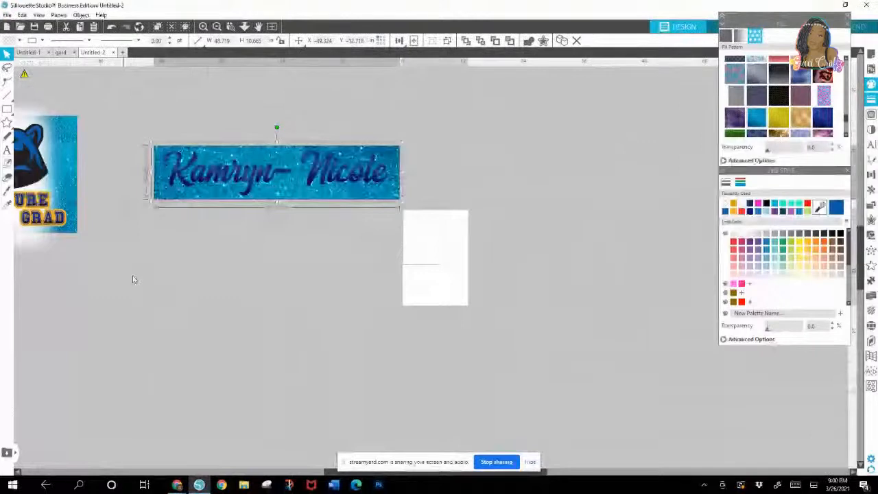
Step: Move the panther panel and the name banner up and to the right, clear of the 2021 photo design
{"action": "left_click_drag", "start_coordinate": [327, 472], "coordinate": [195, 469]}
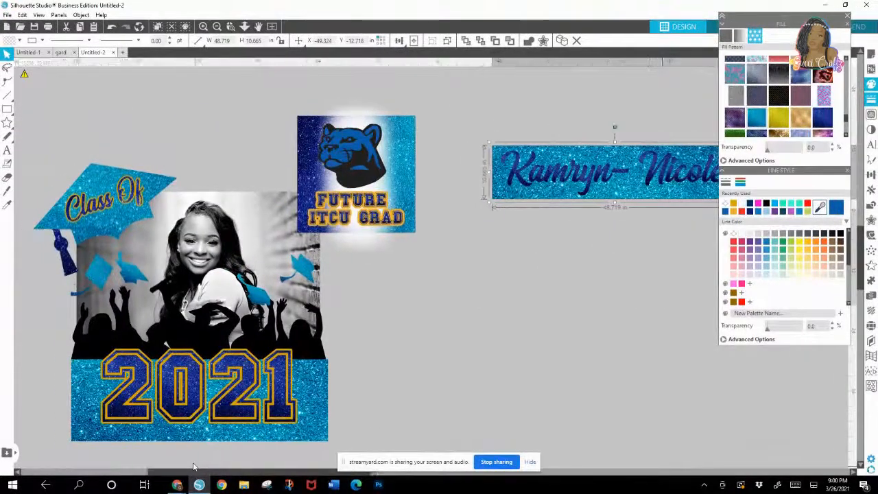
{"action": "left_click_drag", "start_coordinate": [336, 180], "coordinate": [403, 159]}
{"action": "left_click_drag", "start_coordinate": [587, 162], "coordinate": [607, 120]}
Step: Undo the trial move of the photo design, and group the Class Of cap, photo and 2021 artwork together
{"action": "left_click_drag", "start_coordinate": [172, 302], "coordinate": [227, 254]}
{"action": "key", "text": "ctrl+z"}
{"action": "left_click", "coordinate": [286, 351]}
{"action": "right_click", "coordinate": [286, 351]}
{"action": "left_click", "coordinate": [313, 237]}
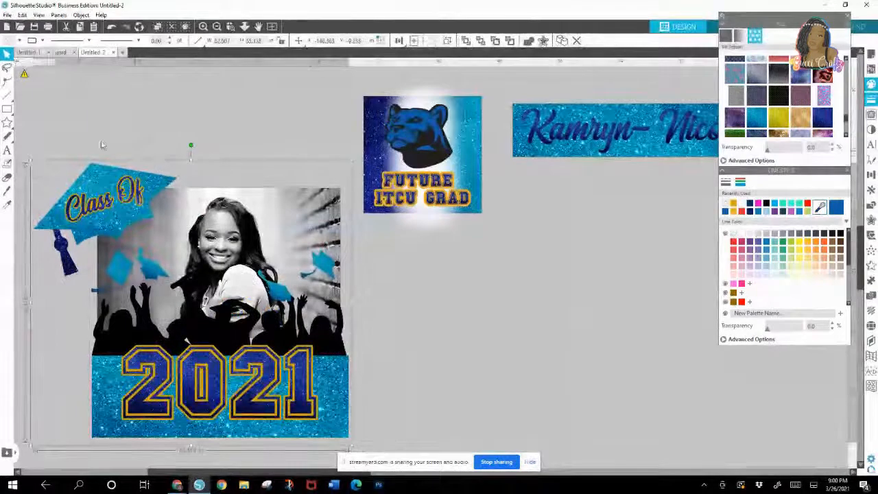
Step: Start saving the selected 2021 photo design to the hard drive and bring up the file format choices
{"action": "left_click", "coordinate": [7, 14]}
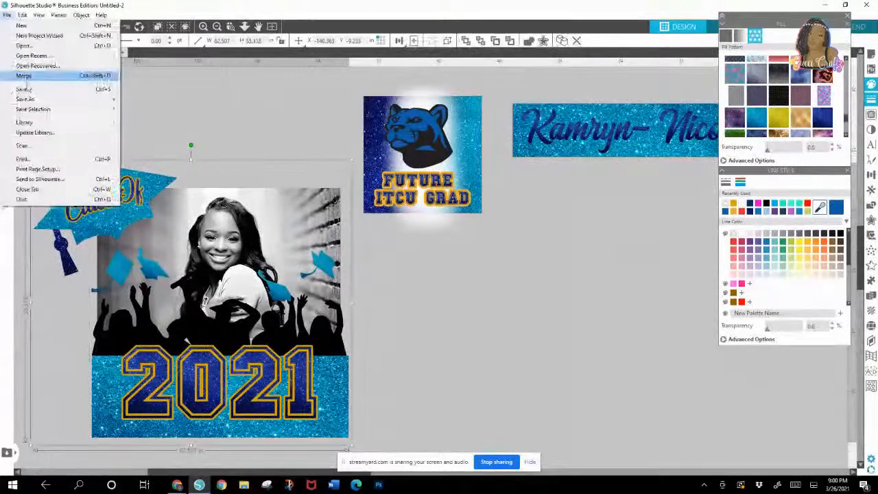
{"action": "mouse_move", "coordinate": [41, 109]}
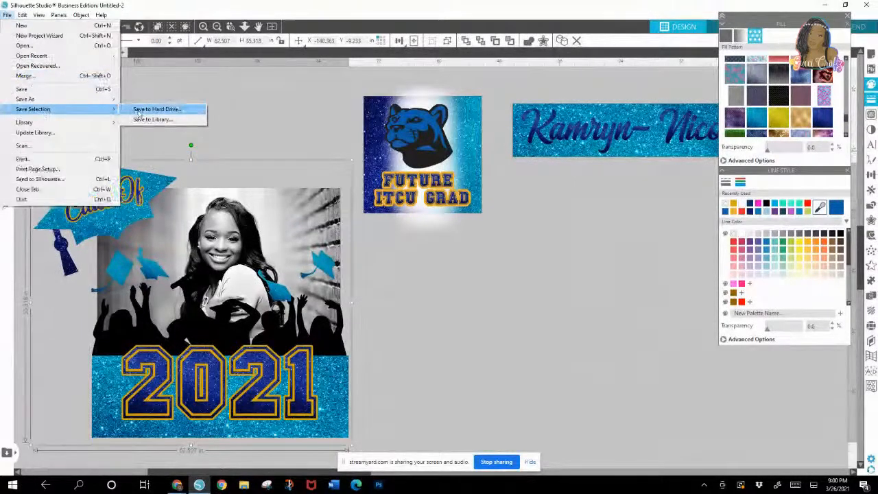
{"action": "left_click", "coordinate": [138, 110]}
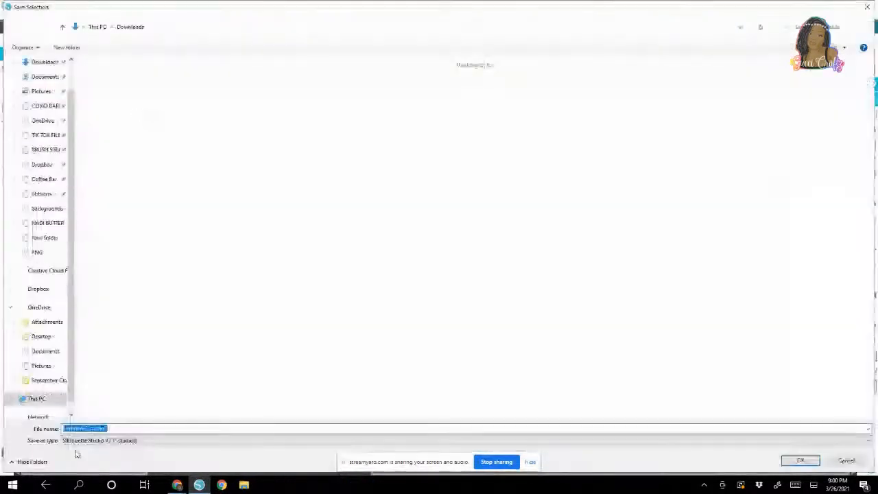
{"action": "left_click", "coordinate": [83, 443]}
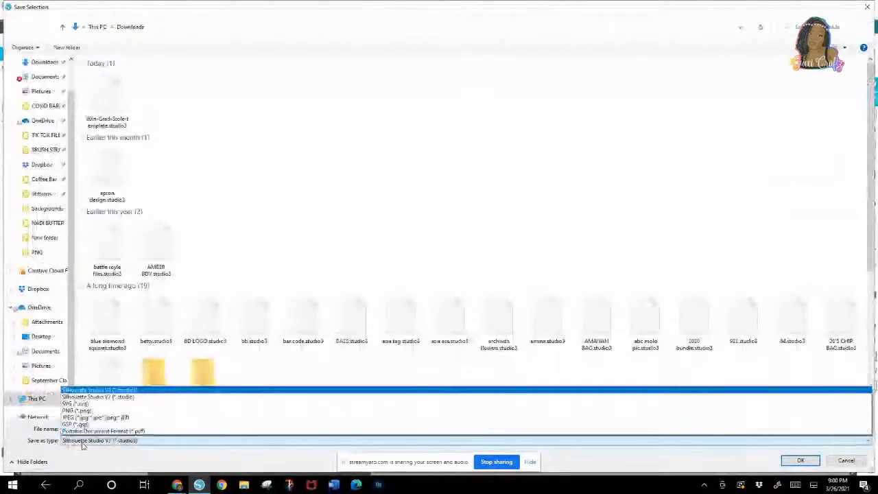
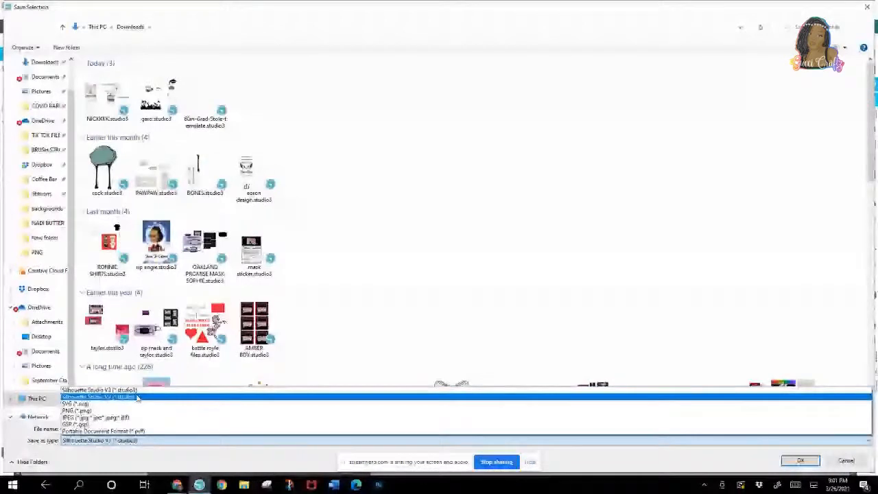
Step: Save the selected 2021 photo design to Downloads as Untitled-2 in Silhouette Studio format, and select the panther panel
{"action": "left_click", "coordinate": [137, 396]}
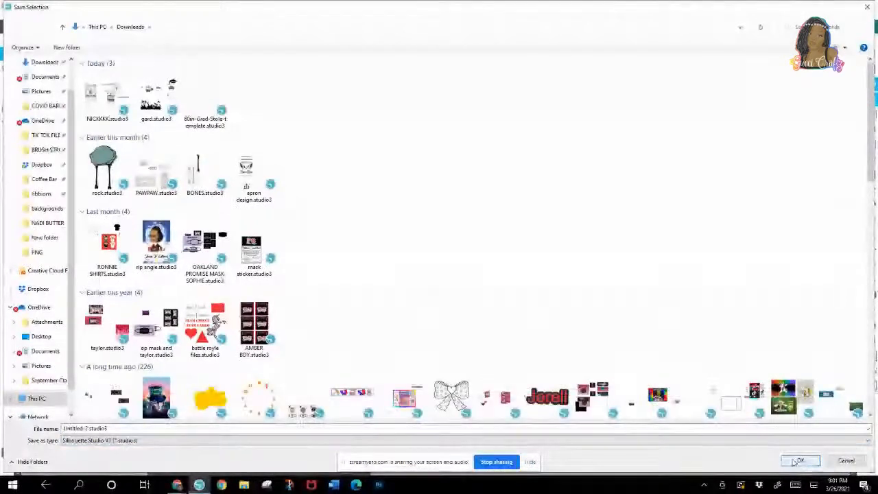
{"action": "left_click", "coordinate": [800, 460]}
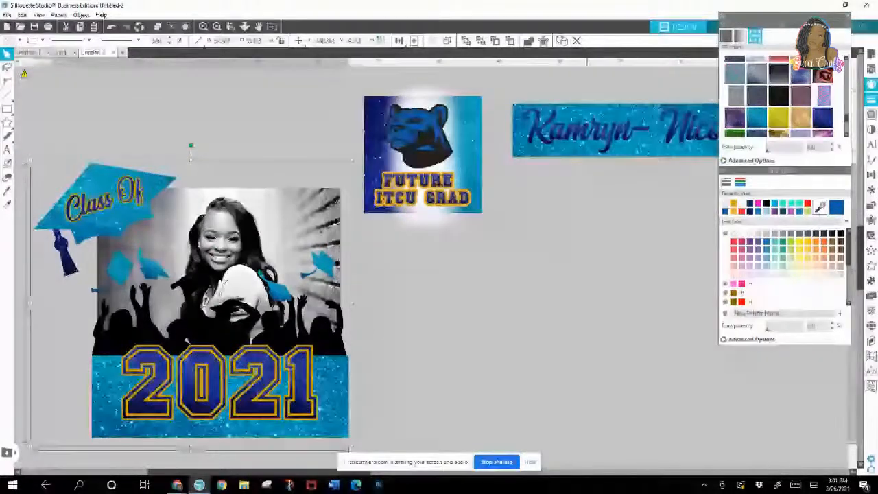
{"action": "left_click", "coordinate": [396, 150]}
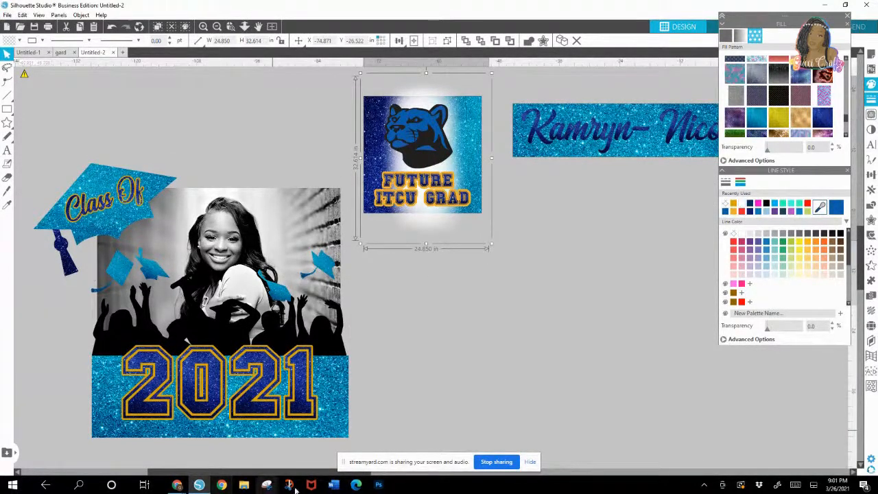
Step: Switch to Cricut Design Space and start a new project with a blank canvas
{"action": "left_click", "coordinate": [78, 484]}
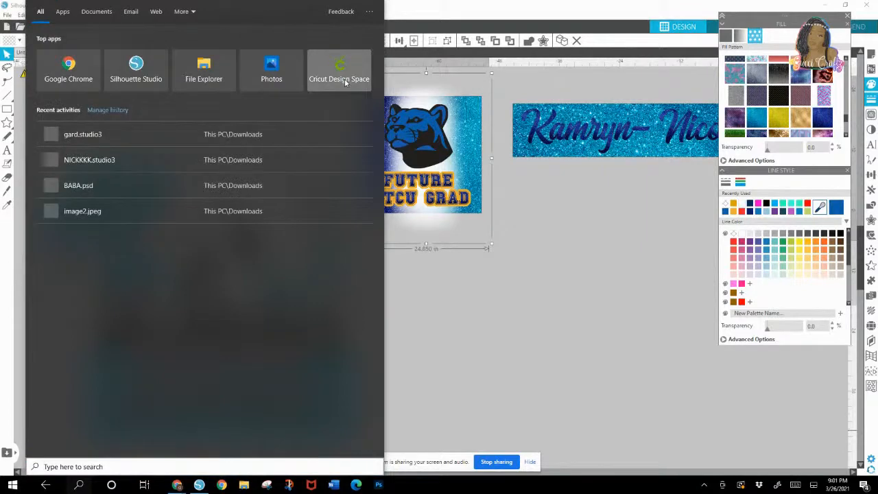
{"action": "left_click", "coordinate": [356, 75]}
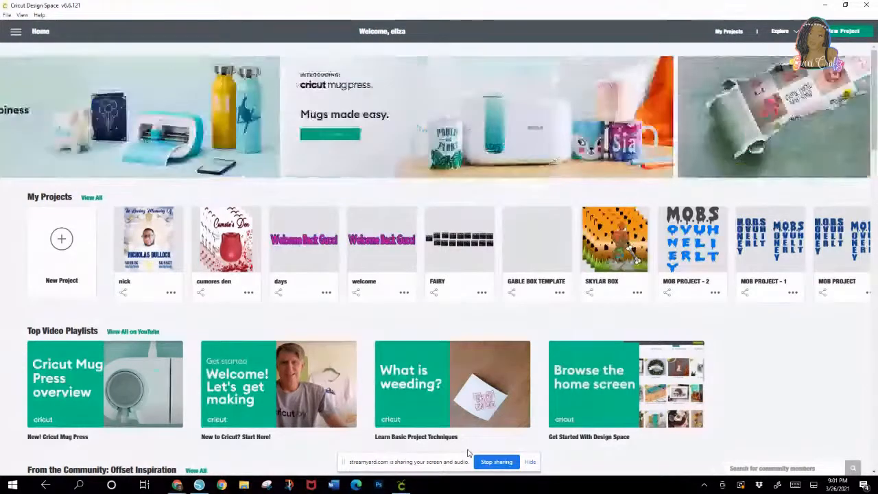
{"action": "left_click", "coordinate": [61, 241]}
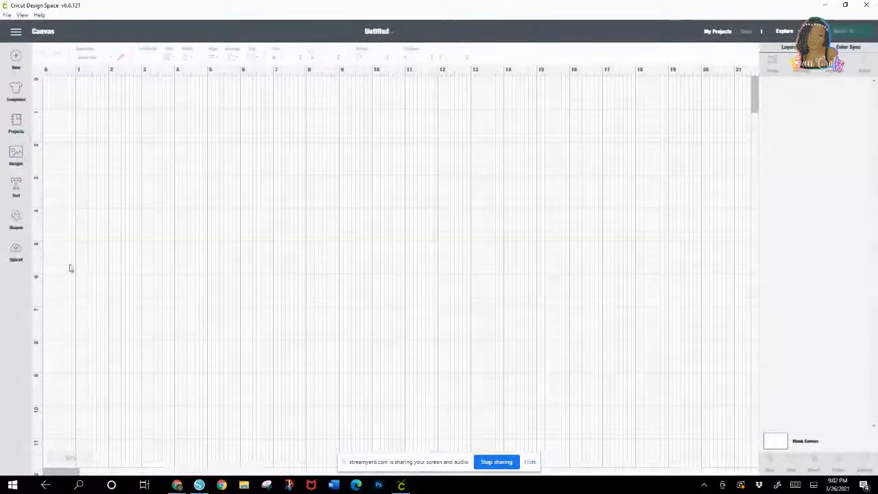
Step: Insert the uploaded Class Of cap, panther panel, Congratulations name banner, 2021 photo panel and blue tassel images onto the canvas
{"action": "left_click", "coordinate": [16, 256]}
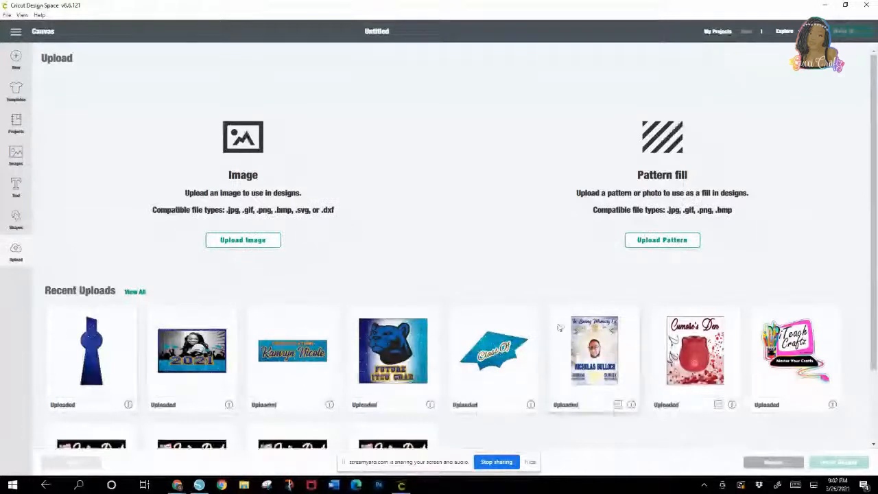
{"action": "left_click", "coordinate": [511, 364]}
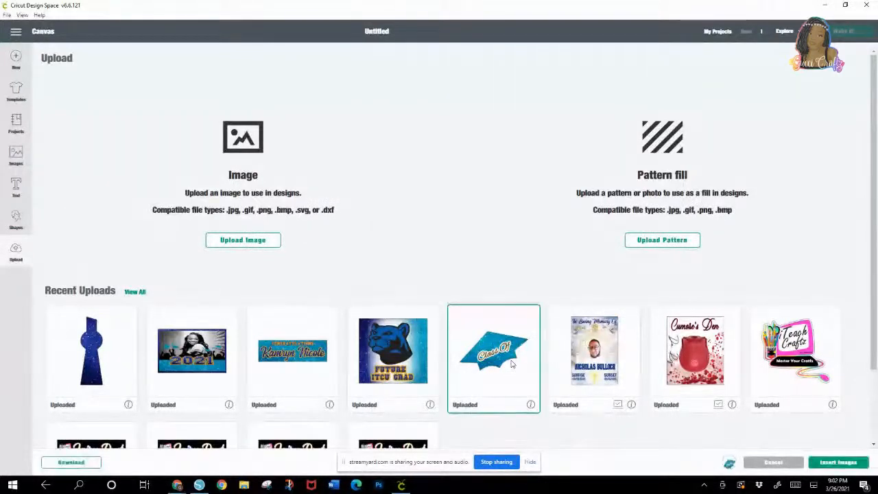
{"action": "left_click", "coordinate": [394, 367]}
{"action": "left_click", "coordinate": [294, 369]}
{"action": "left_click", "coordinate": [193, 370]}
{"action": "left_click", "coordinate": [78, 376]}
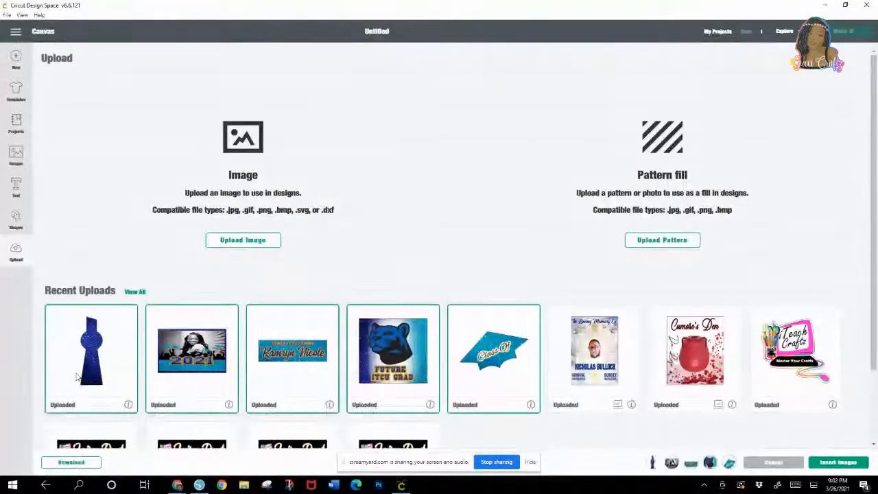
{"action": "left_click", "coordinate": [838, 463]}
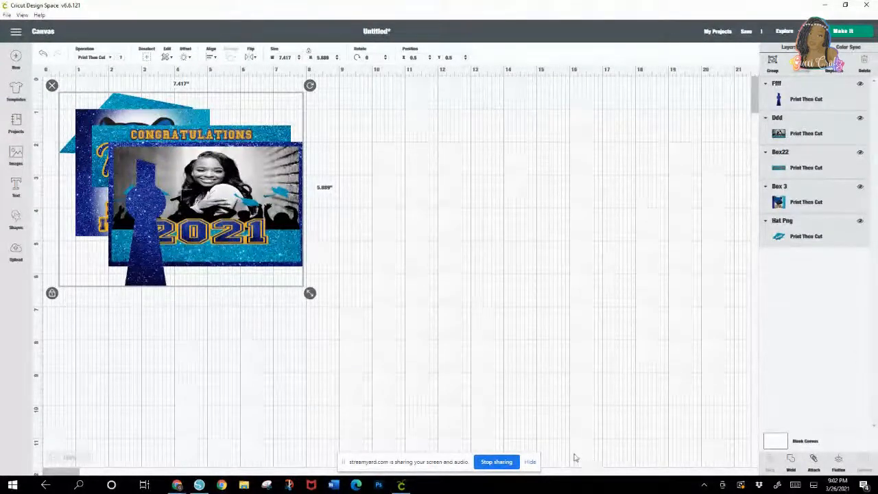
Step: Spread out the stacked images, placing the tassel below, the name banner at the upper right and the 2021 photo panel beneath the banner
{"action": "left_click", "coordinate": [390, 272]}
{"action": "left_click_drag", "start_coordinate": [237, 237], "coordinate": [435, 225]}
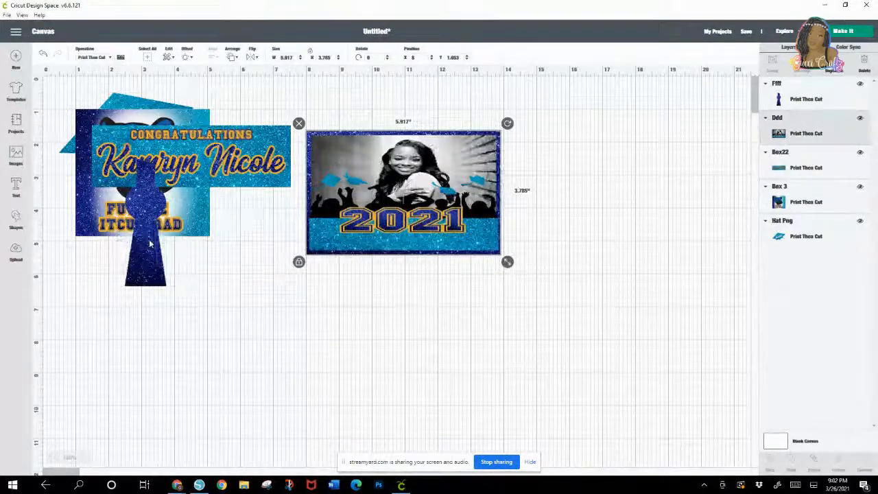
{"action": "left_click_drag", "start_coordinate": [149, 245], "coordinate": [145, 389]}
{"action": "left_click_drag", "start_coordinate": [222, 165], "coordinate": [465, 120]}
{"action": "left_click_drag", "start_coordinate": [450, 196], "coordinate": [420, 282]}
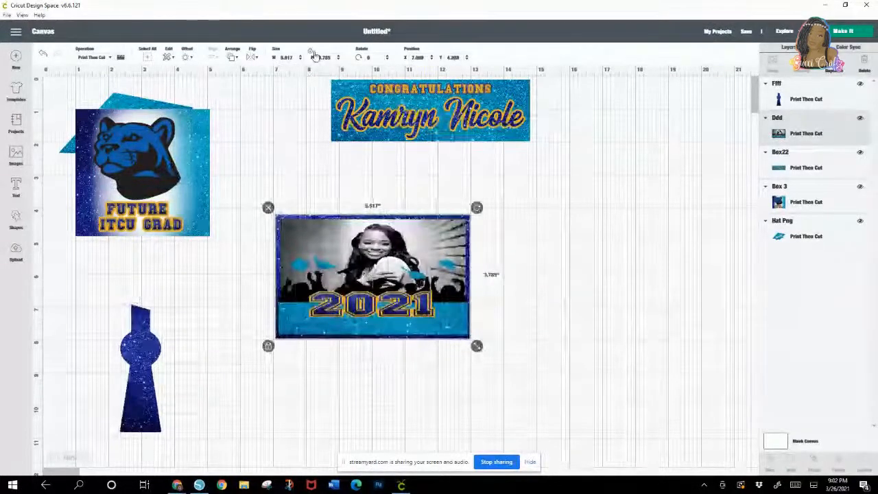
Step: Unlock the 2021 photo panel's proportions and resize it to 5.8 in wide by 3.5 in high
{"action": "left_click", "coordinate": [287, 58]}
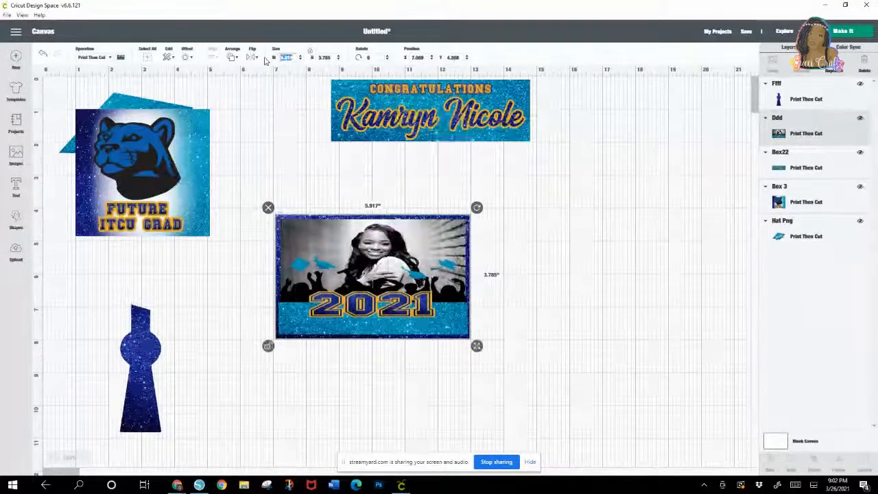
{"action": "type", "text": "8."}
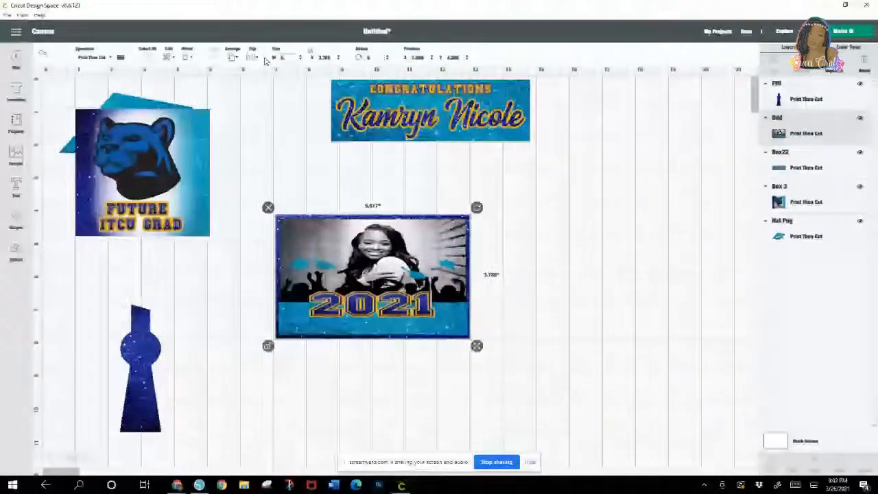
{"action": "type", "text": "4"}
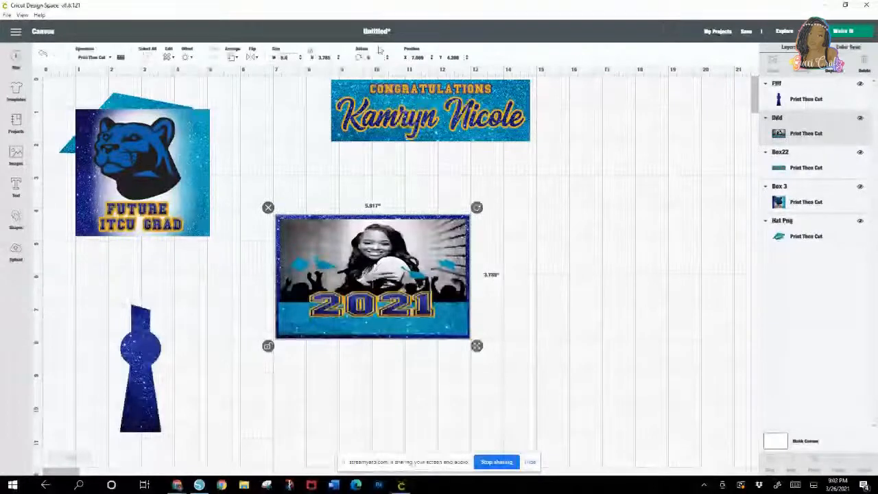
{"action": "key", "text": "Return"}
{"action": "double_click", "coordinate": [325, 57]}
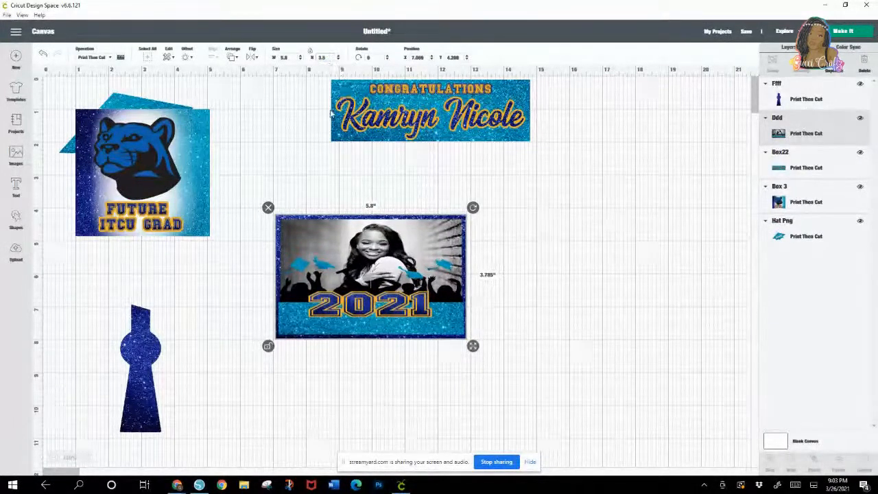
{"action": "key", "text": "Return"}
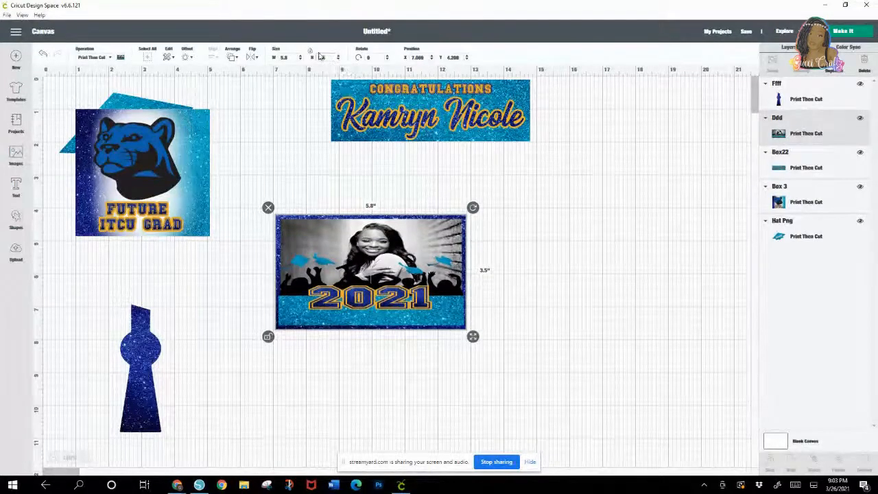
Step: Duplicate the 2021 photo panel and place the copy directly to the right of the original
{"action": "right_click", "coordinate": [340, 235]}
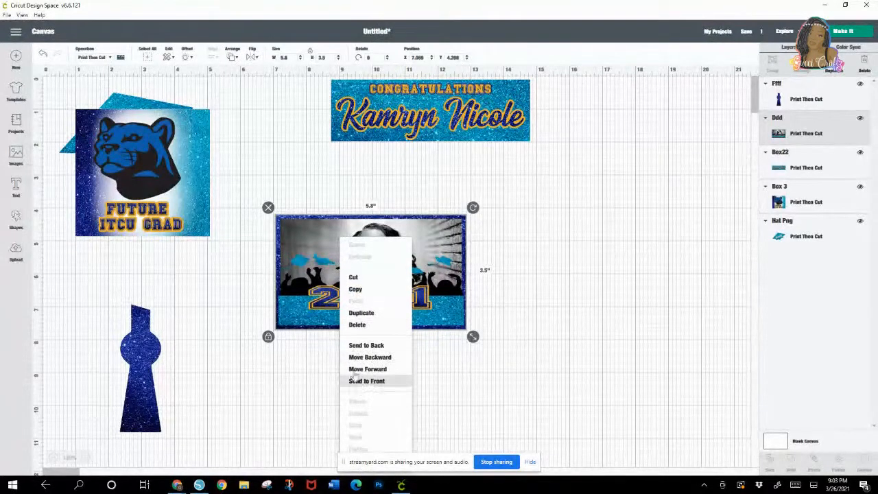
{"action": "left_click", "coordinate": [369, 314]}
{"action": "left_click_drag", "start_coordinate": [369, 316], "coordinate": [576, 284]}
Step: Unlock the Congratulations name banner's proportions, resize it to 5.8 in wide by 1.8 in high, and position it above the photo panels
{"action": "left_click_drag", "start_coordinate": [474, 133], "coordinate": [463, 182]}
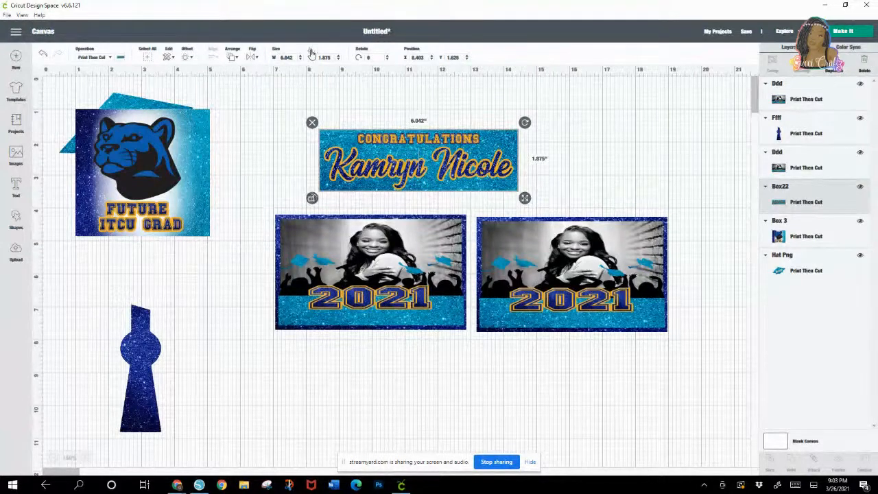
{"action": "left_click", "coordinate": [287, 57]}
{"action": "type", "text": "5.6"}
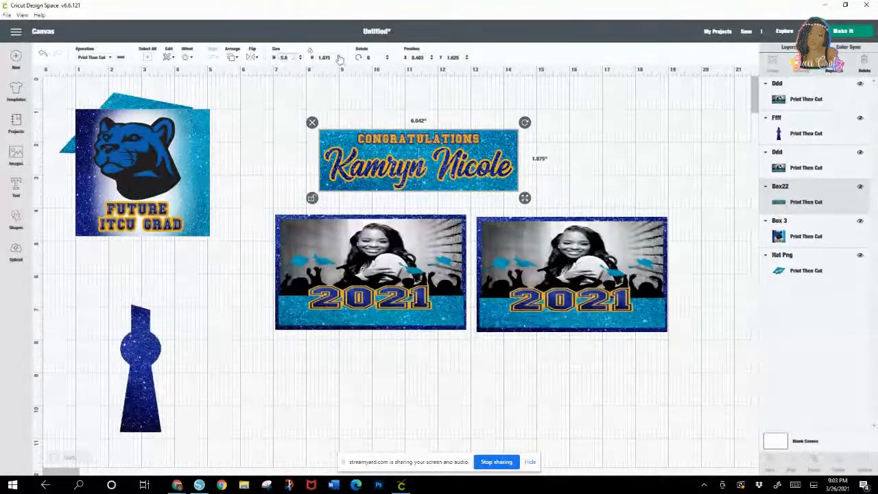
{"action": "key", "text": "Return"}
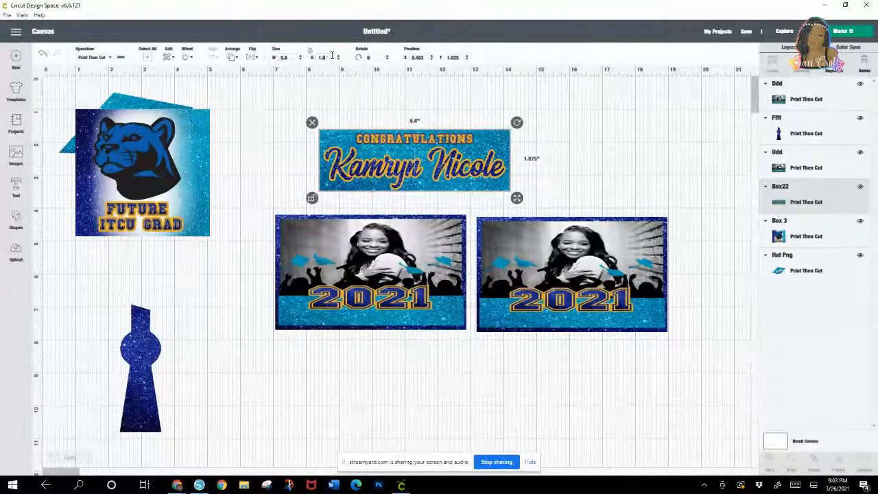
{"action": "left_click", "coordinate": [332, 56]}
{"action": "type", "text": "1.8"}
{"action": "key", "text": "Return"}
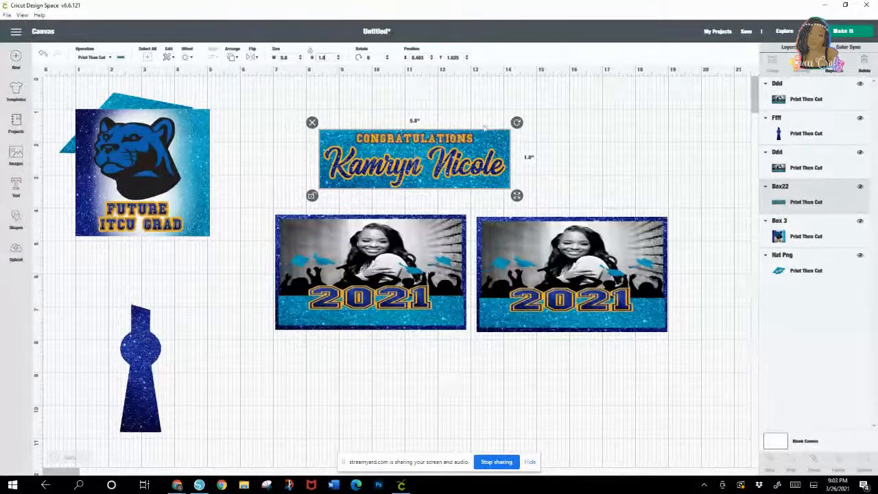
{"action": "left_click", "coordinate": [558, 142]}
{"action": "left_click_drag", "start_coordinate": [455, 161], "coordinate": [451, 137]}
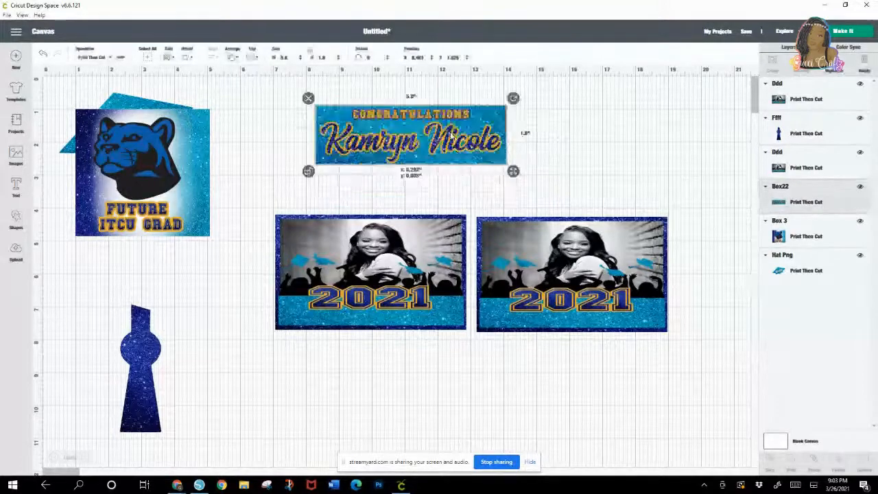
Step: Move the panther panel off the Class Of cap and shift the original photo panel up and to the right
{"action": "left_click_drag", "start_coordinate": [164, 169], "coordinate": [219, 242]}
{"action": "left_click_drag", "start_coordinate": [370, 272], "coordinate": [409, 248]}
{"action": "left_click_drag", "start_coordinate": [195, 244], "coordinate": [236, 219]}
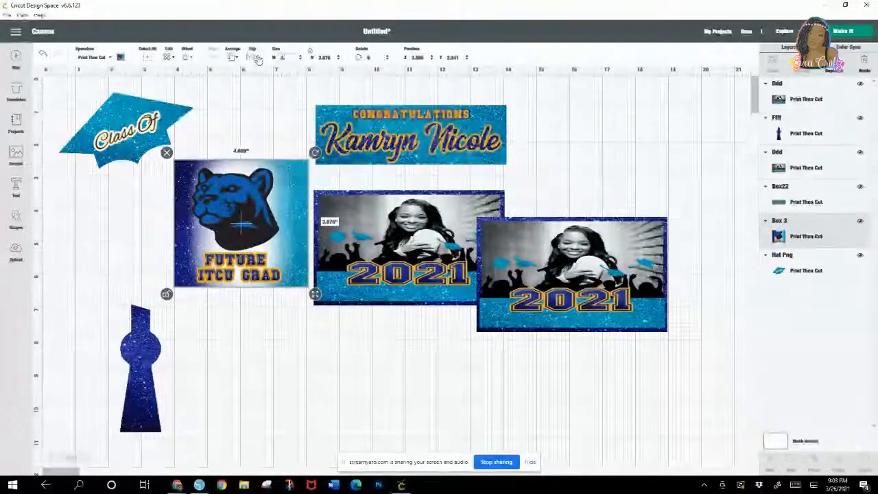
Step: Resize the panther panel to 3.5 in by 3.5 in and move it up beside the name banner
{"action": "type", "text": "3.5"}
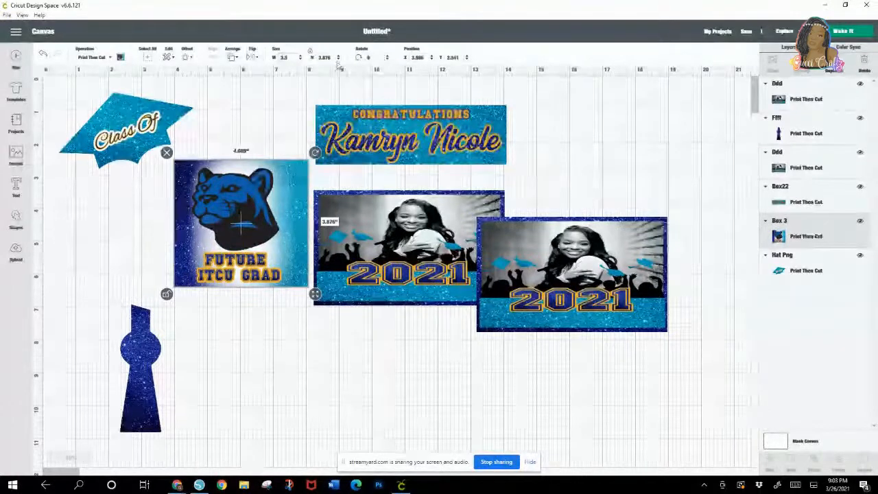
{"action": "left_click_drag", "start_coordinate": [331, 58], "coordinate": [312, 61]}
{"action": "type", "text": "3"}
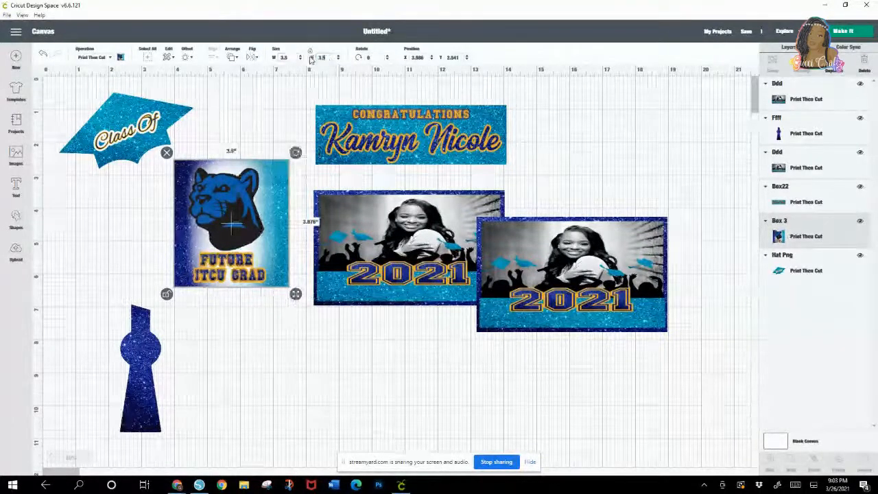
{"action": "type", "text": ".5"}
{"action": "key", "text": "Return"}
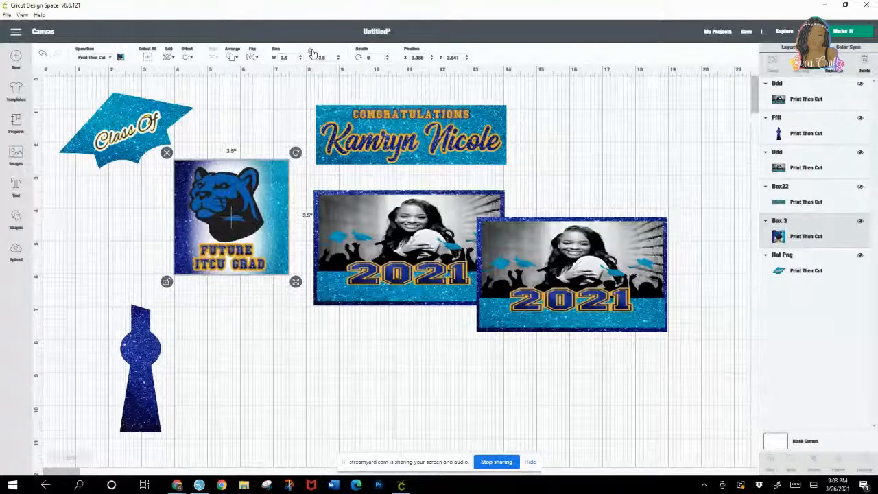
{"action": "left_click_drag", "start_coordinate": [236, 224], "coordinate": [252, 173]}
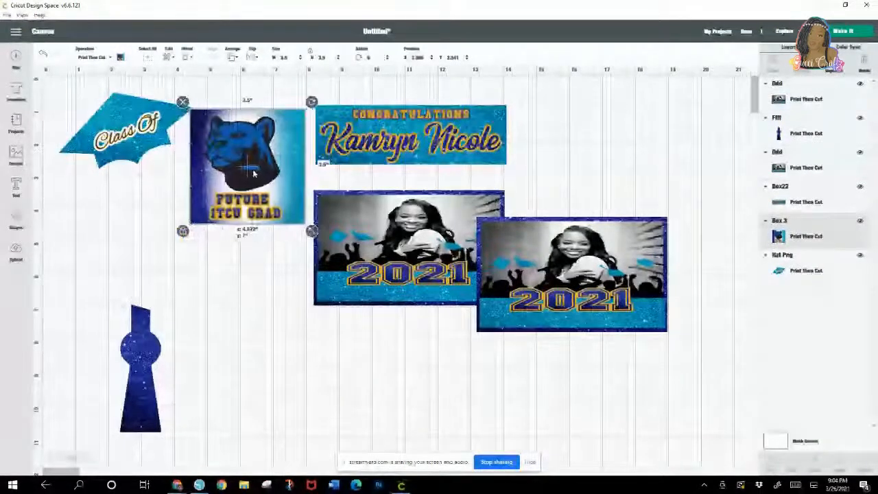
Step: Move the Class Of cap below the panther panel, shrink the tassel to about 0.58 by 1.78 in, and hang it from the cap's left corner
{"action": "left_click", "coordinate": [176, 359]}
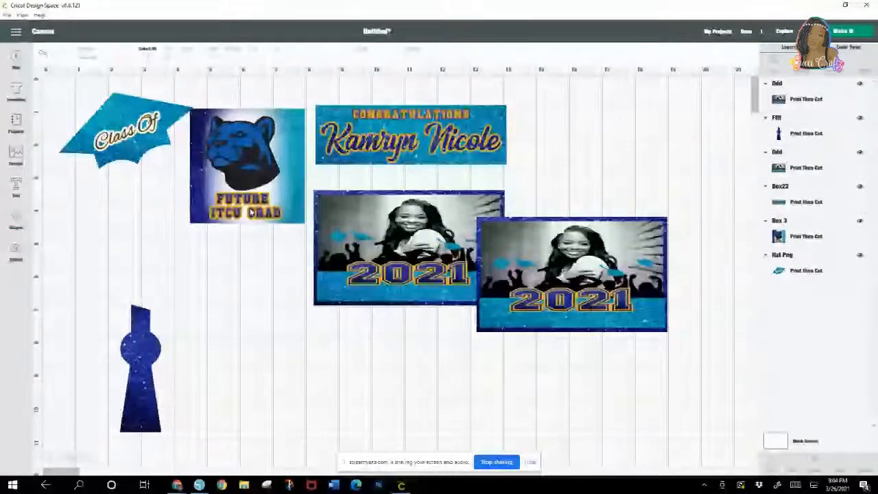
{"action": "left_click_drag", "start_coordinate": [127, 137], "coordinate": [211, 287]}
{"action": "left_click", "coordinate": [137, 371]}
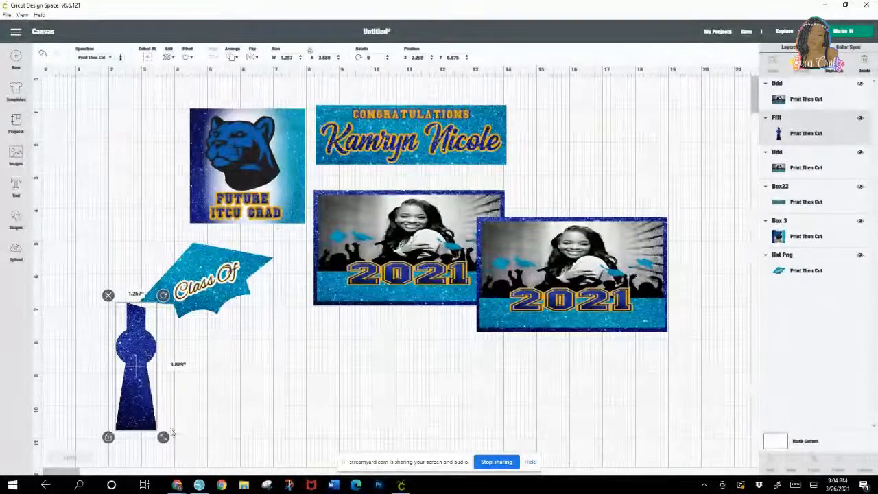
{"action": "left_click_drag", "start_coordinate": [165, 436], "coordinate": [113, 385]}
{"action": "left_click_drag", "start_coordinate": [124, 353], "coordinate": [157, 352]}
{"action": "left_click_drag", "start_coordinate": [177, 385], "coordinate": [162, 350]}
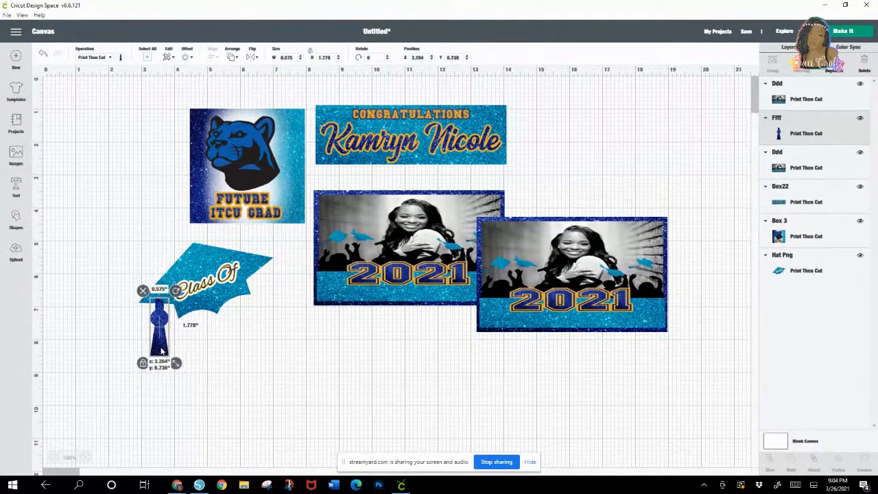
Step: Send the tassel behind the Class Of cap and flatten the two pieces into one printable image
{"action": "right_click", "coordinate": [162, 351]}
{"action": "left_click", "coordinate": [194, 339]}
{"action": "left_click_drag", "start_coordinate": [221, 283], "coordinate": [218, 283]}
{"action": "left_click", "coordinate": [216, 407]}
{"action": "left_click_drag", "start_coordinate": [115, 288], "coordinate": [222, 377]}
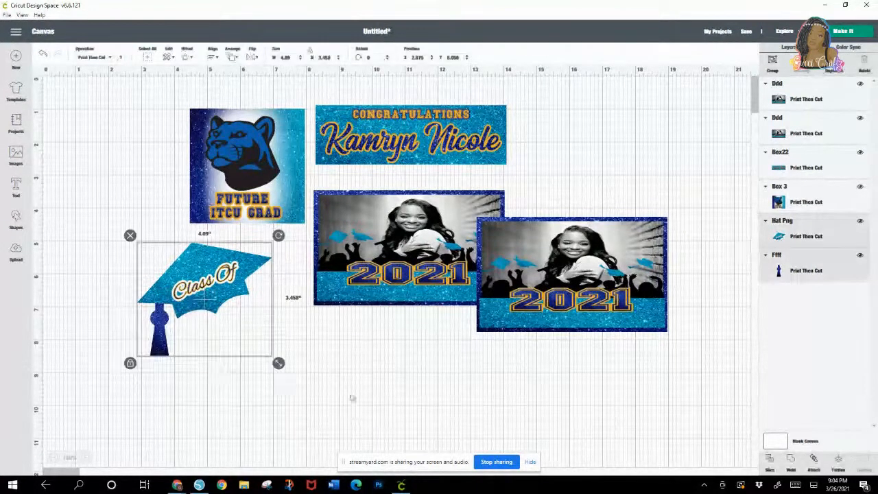
{"action": "left_click", "coordinate": [838, 467]}
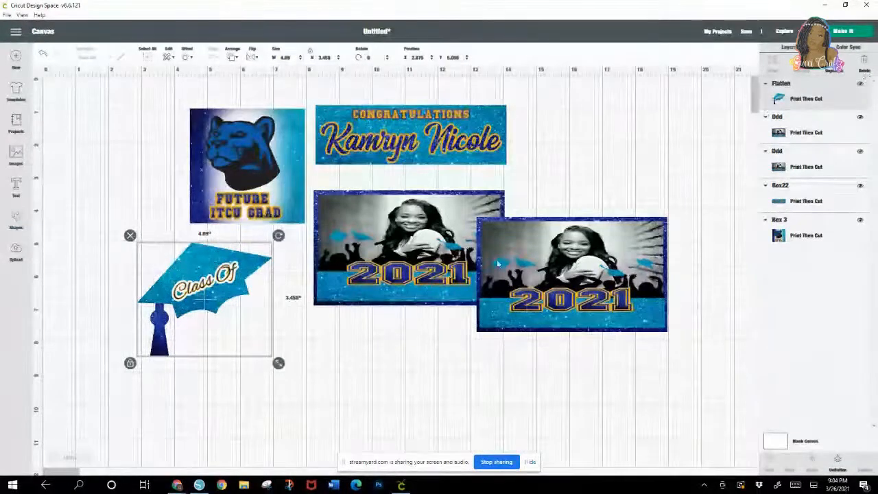
Step: Separate the two photo panels and move the tasseled cap over the upper-left corner of the lower photo panel
{"action": "left_click_drag", "start_coordinate": [540, 267], "coordinate": [641, 264]}
{"action": "left_click_drag", "start_coordinate": [411, 247], "coordinate": [376, 343]}
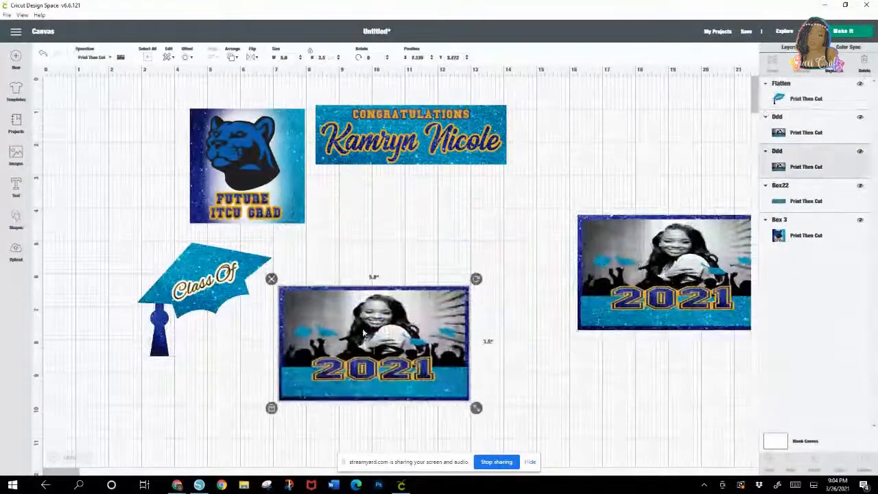
{"action": "left_click", "coordinate": [180, 292]}
{"action": "right_click", "coordinate": [180, 291]}
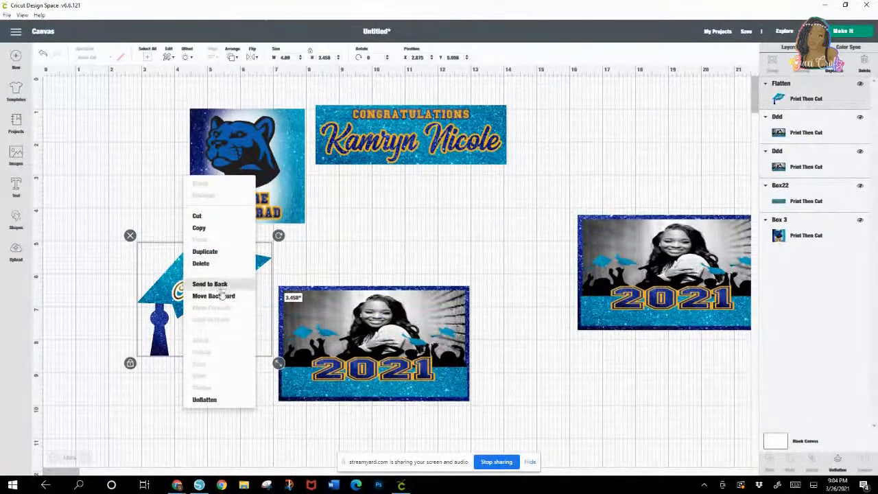
{"action": "left_click", "coordinate": [109, 304]}
{"action": "left_click_drag", "start_coordinate": [207, 323], "coordinate": [295, 322]}
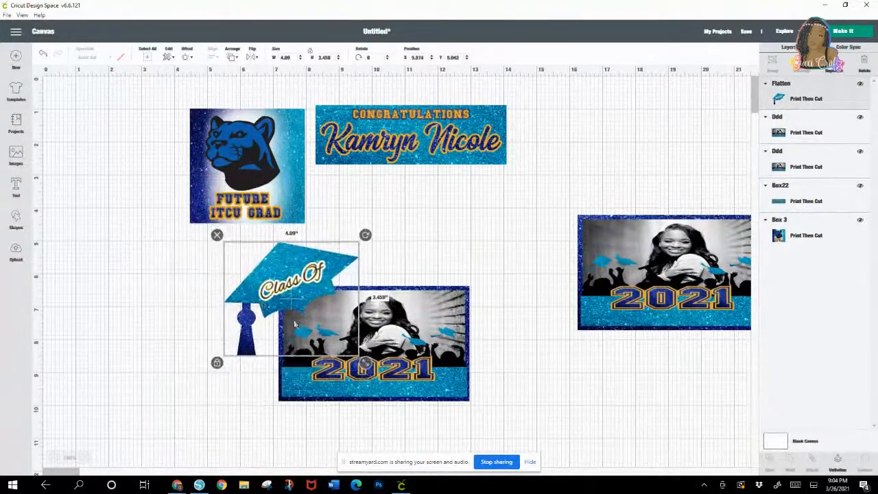
Step: Scale the tasseled cap to about 3.83 by 3.24 in and fit it at the lower photo panel's corner
{"action": "mouse_move", "coordinate": [366, 363]}
{"action": "left_mouse_down"}
{"action": "mouse_move", "coordinate": [347, 348]}
{"action": "mouse_move", "coordinate": [354, 354]}
{"action": "left_mouse_up"}
{"action": "left_click_drag", "start_coordinate": [280, 291], "coordinate": [287, 298]}
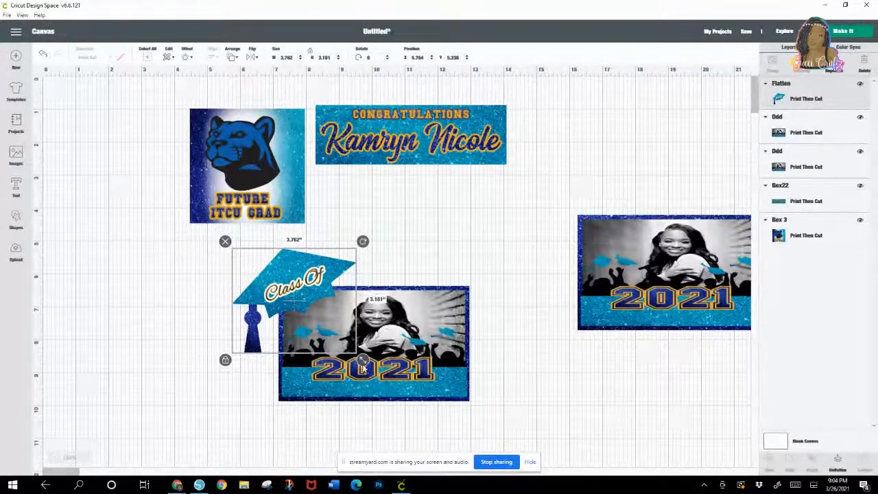
{"action": "left_click_drag", "start_coordinate": [363, 365], "coordinate": [365, 366]}
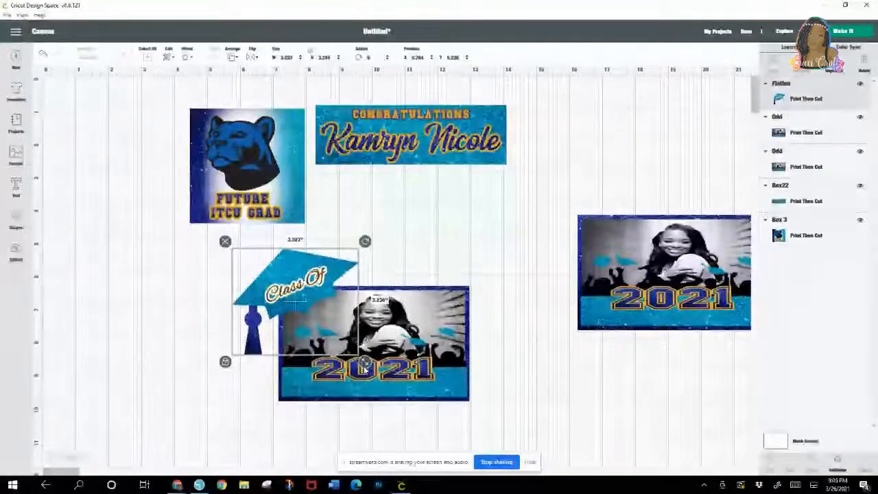
{"action": "left_click", "coordinate": [434, 273]}
{"action": "left_click_drag", "start_coordinate": [310, 300], "coordinate": [308, 300]}
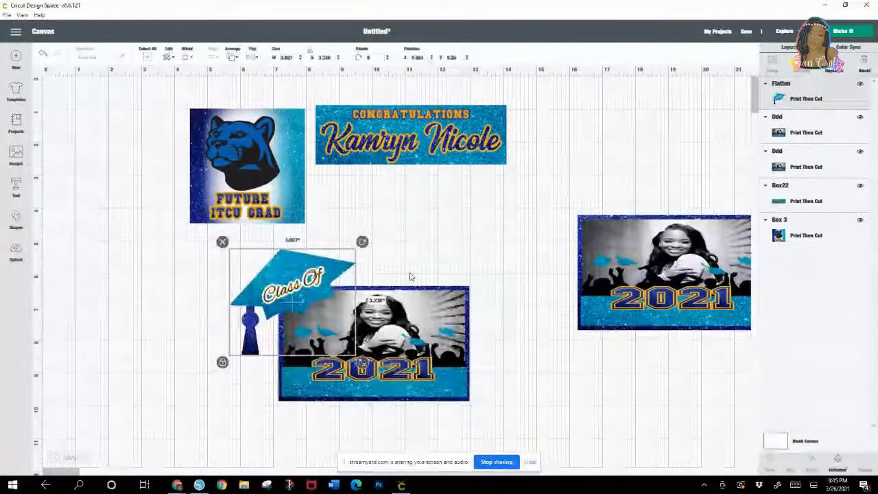
{"action": "left_click", "coordinate": [410, 276]}
Step: Bring the far photo panel closer, move the tasseled cap clear of the photo, and shift the panther panel below the name banner
{"action": "left_click_drag", "start_coordinate": [711, 260], "coordinate": [621, 245]}
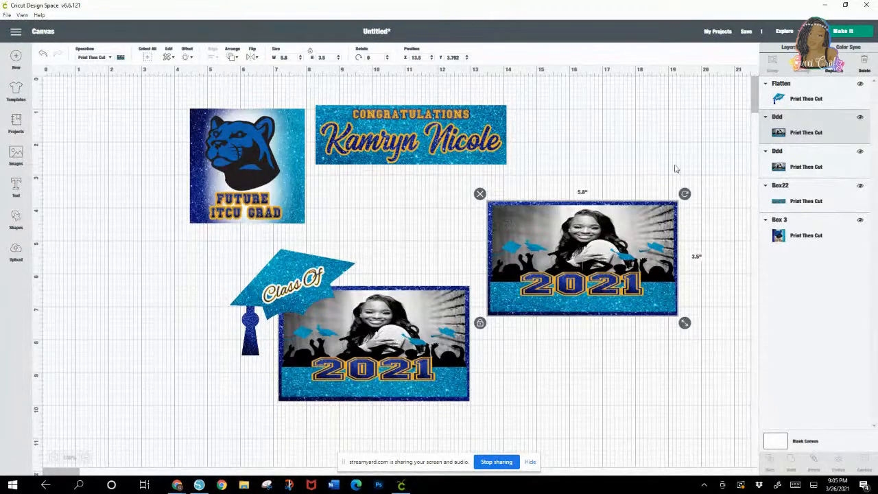
{"action": "left_click_drag", "start_coordinate": [305, 271], "coordinate": [152, 245]}
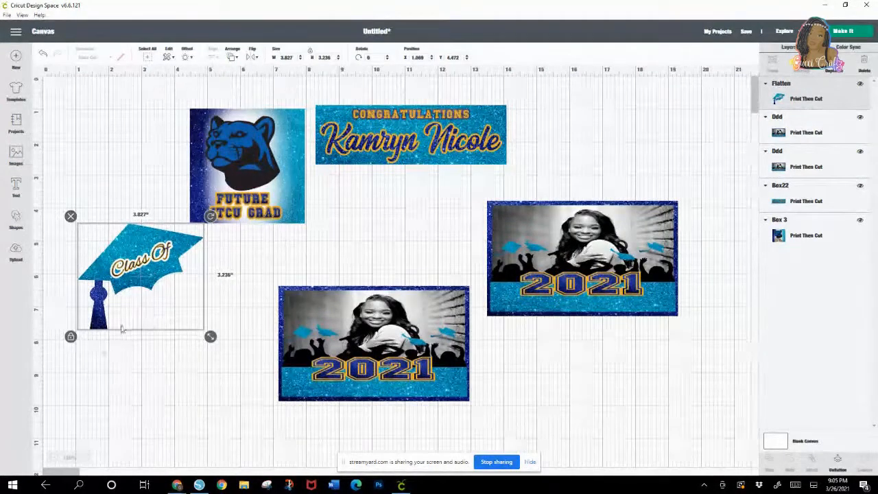
{"action": "left_click_drag", "start_coordinate": [247, 166], "coordinate": [300, 214]}
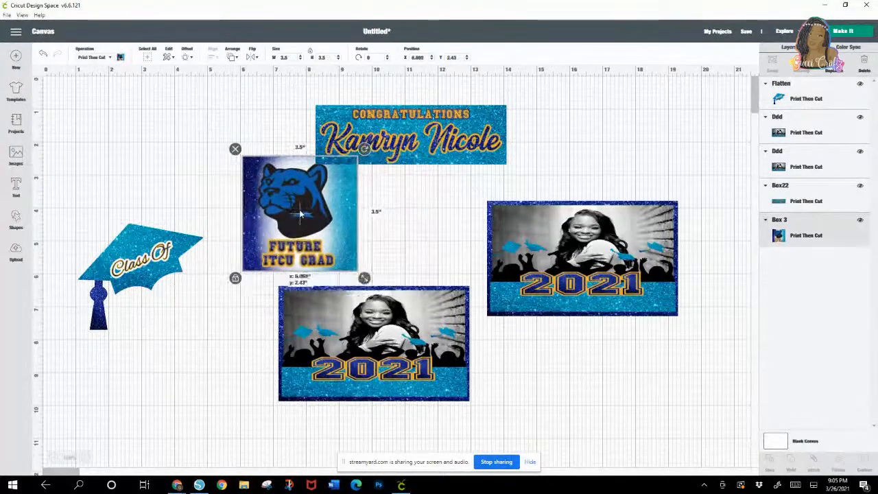
Step: Duplicate the panther panel and place the copy slightly down and to the right of the original
{"action": "right_click", "coordinate": [300, 214]}
{"action": "left_click", "coordinate": [320, 287]}
{"action": "left_click_drag", "start_coordinate": [301, 213], "coordinate": [342, 235]}
Step: Duplicate the name banner and place the copy to the right of the original
{"action": "left_click", "coordinate": [426, 127]}
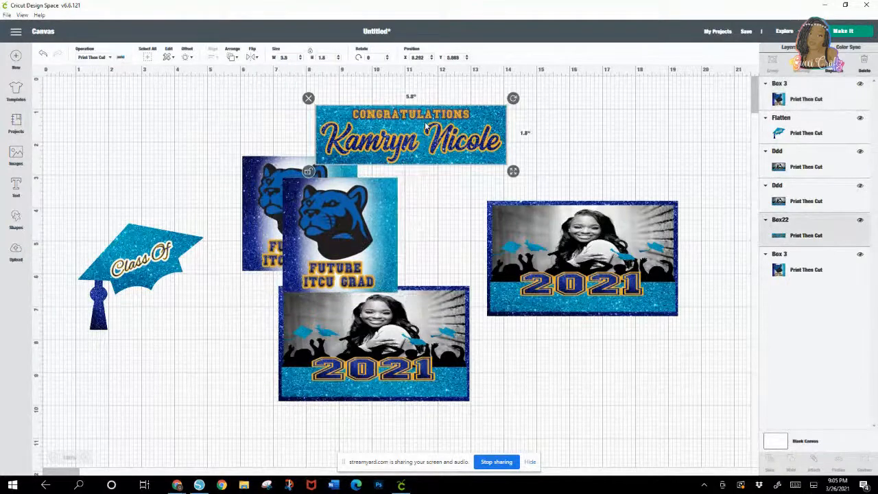
{"action": "right_click", "coordinate": [425, 127]}
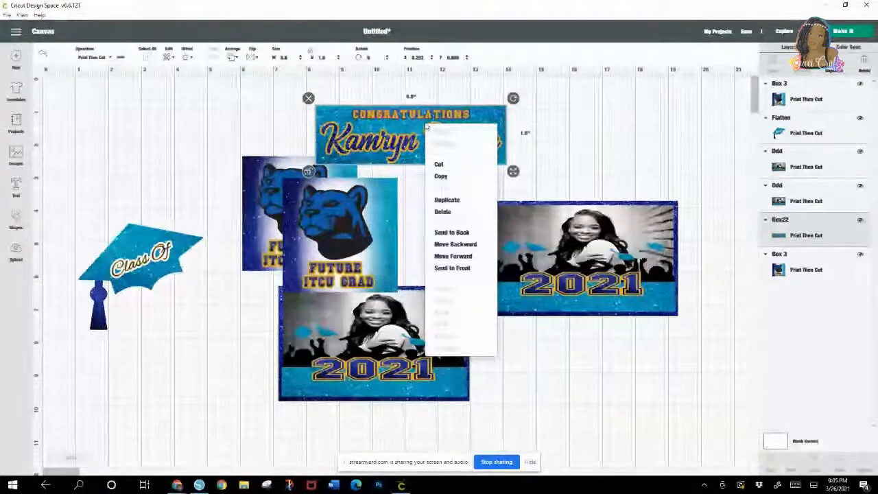
{"action": "left_click", "coordinate": [495, 202]}
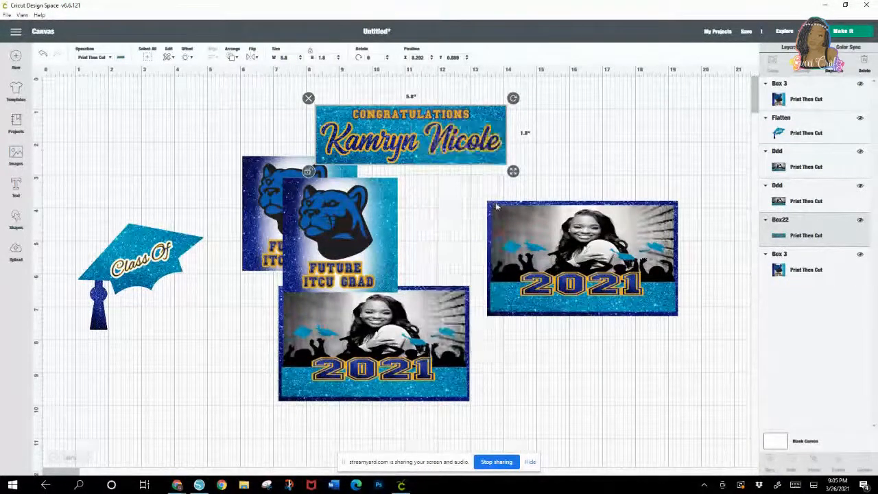
{"action": "left_click_drag", "start_coordinate": [480, 147], "coordinate": [676, 144]}
Step: Hide the flattened tasseled cap and preview the remaining pieces on both Print Then Cut mats
{"action": "left_click", "coordinate": [158, 258]}
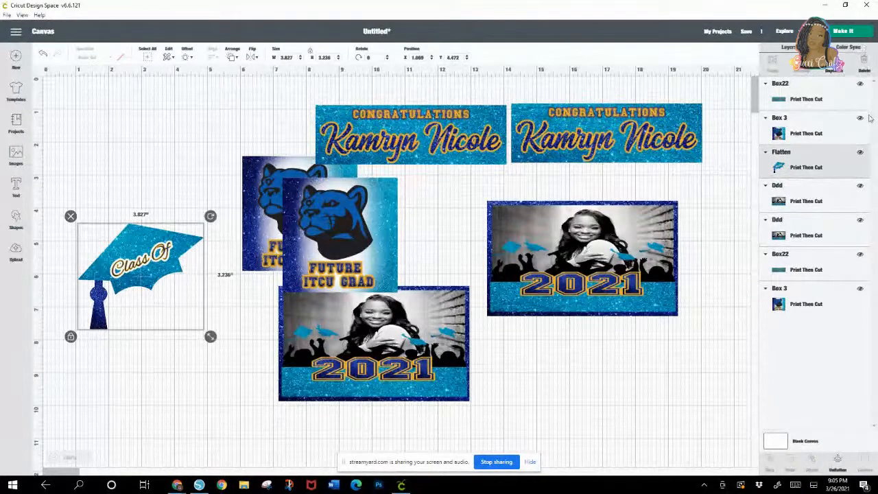
{"action": "left_click", "coordinate": [859, 152]}
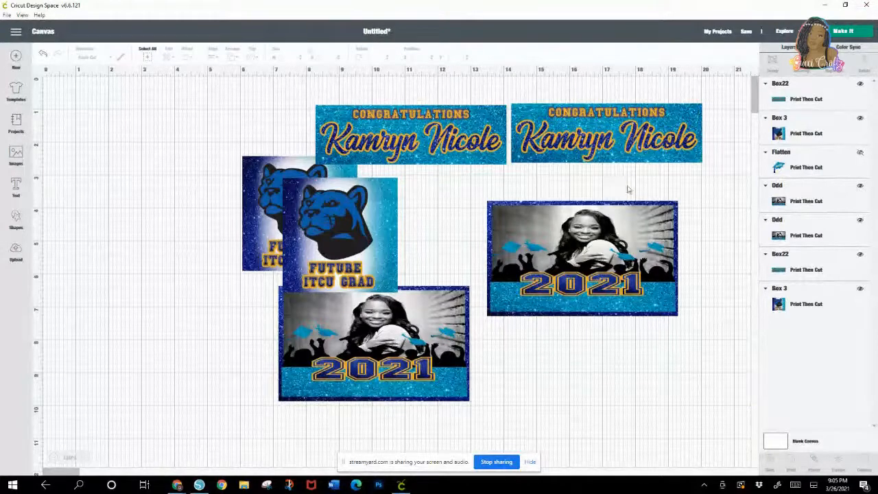
{"action": "left_click", "coordinate": [832, 36]}
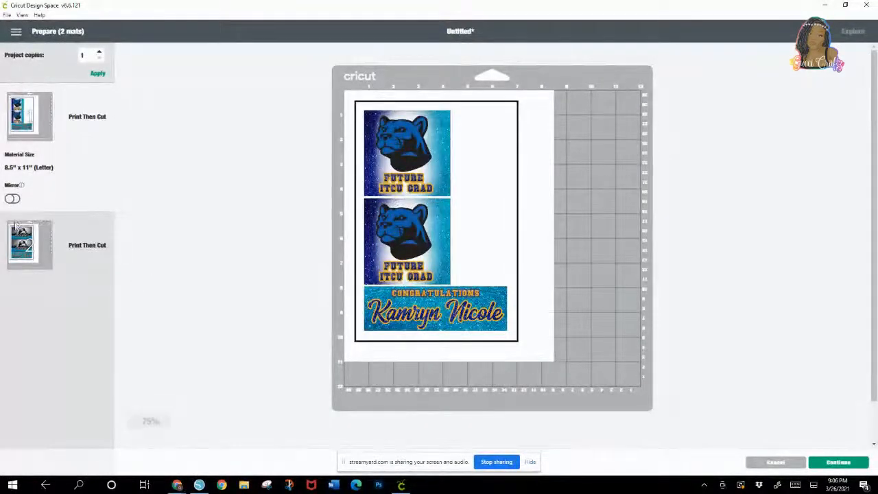
{"action": "left_click", "coordinate": [18, 248]}
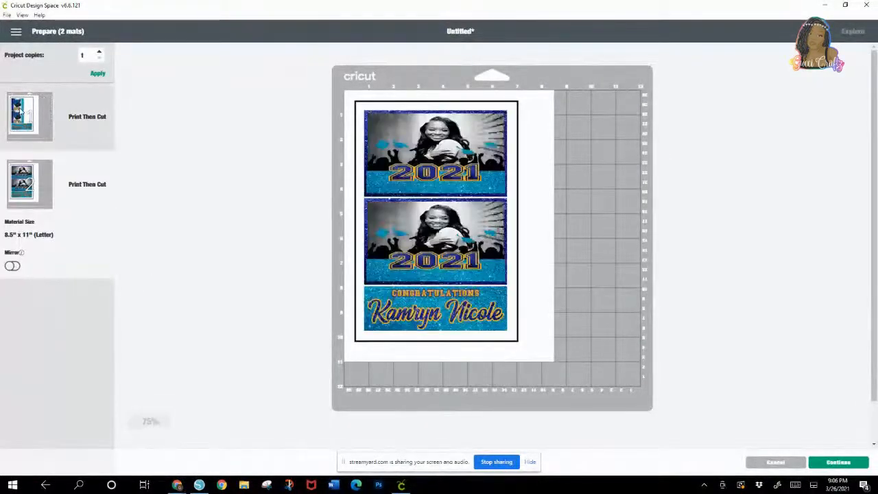
{"action": "left_click", "coordinate": [20, 114]}
{"action": "left_click", "coordinate": [21, 243]}
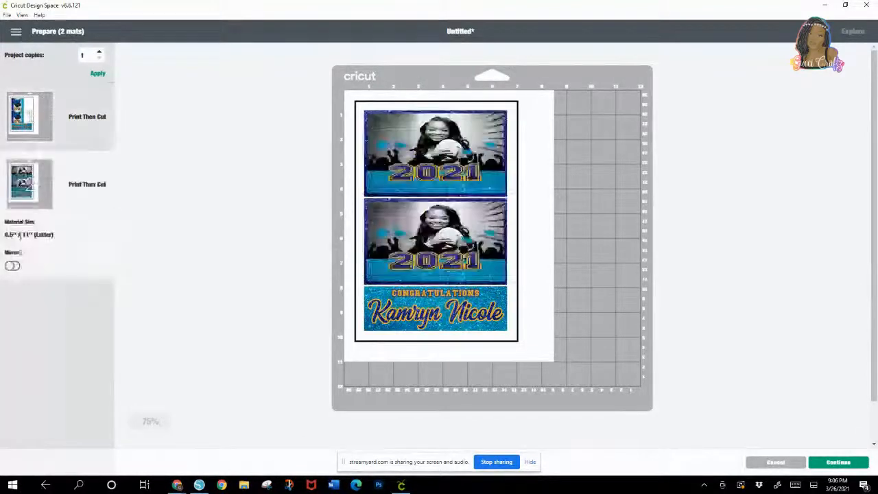
{"action": "left_click", "coordinate": [22, 115]}
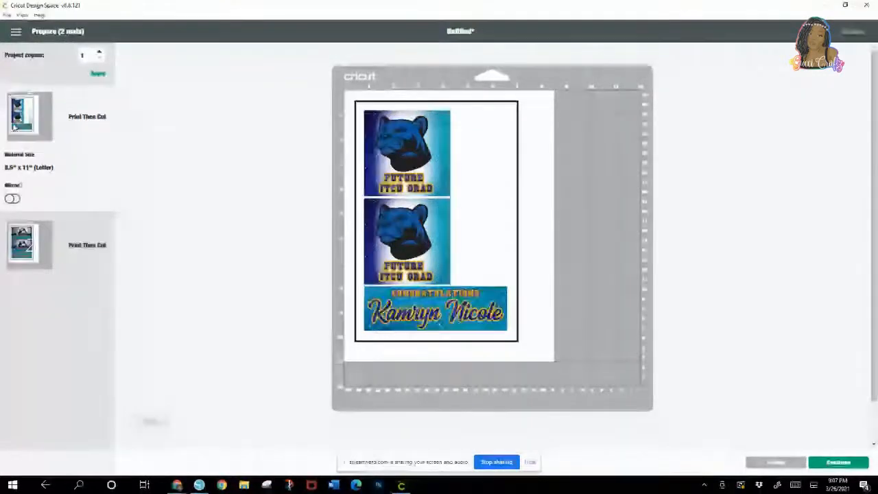
Step: Continue to the make stage and send the panther mat to print with Use System Dialog turned on
{"action": "left_click", "coordinate": [837, 462]}
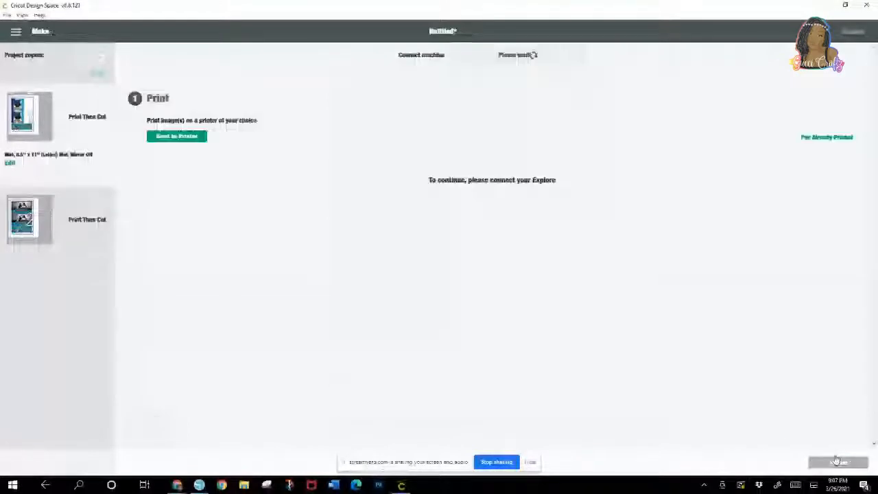
{"action": "left_click", "coordinate": [173, 140]}
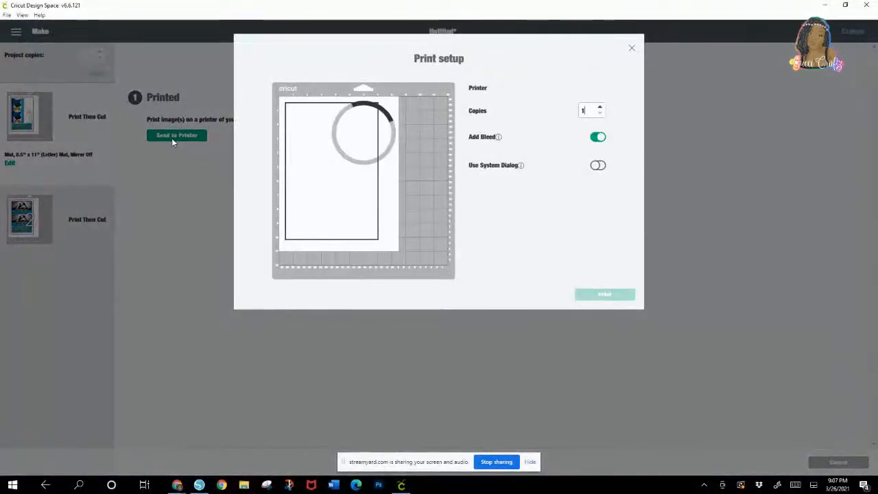
{"action": "left_click", "coordinate": [597, 166]}
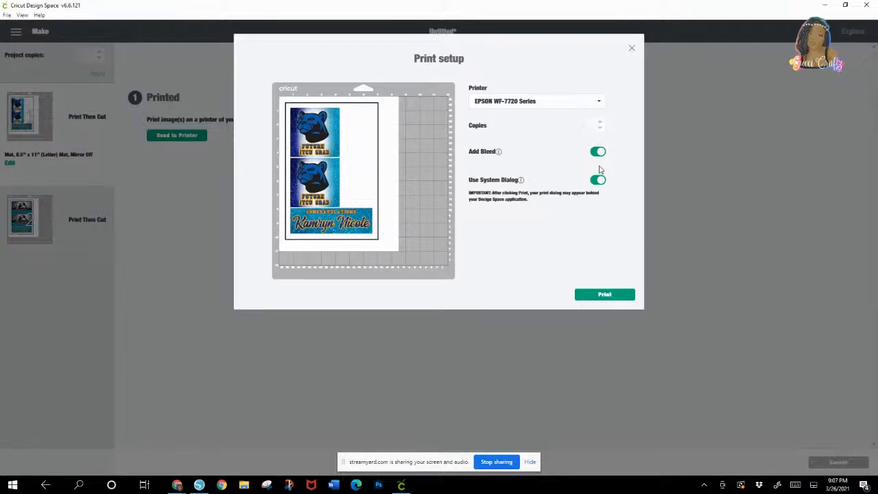
{"action": "left_click", "coordinate": [607, 294]}
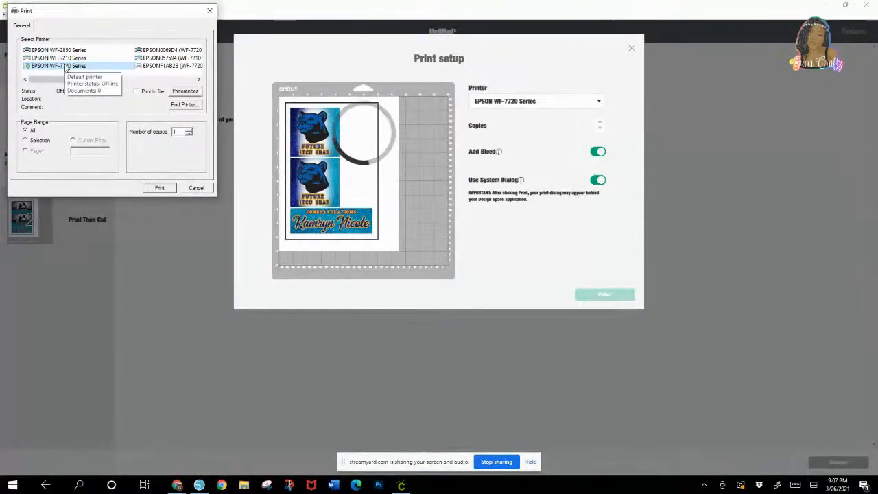
Step: Print one copy of the panther mat on the EPSON WF-7210 Series using the LABELS preset
{"action": "left_click", "coordinate": [91, 59]}
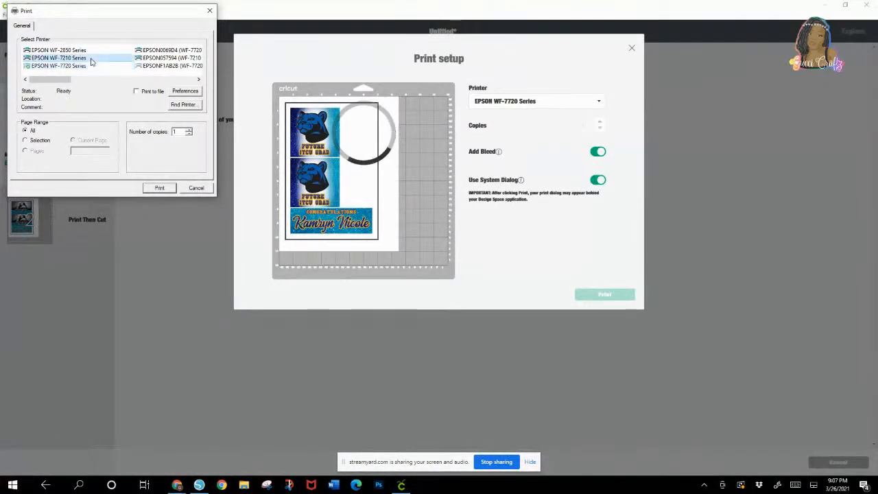
{"action": "left_click", "coordinate": [185, 91]}
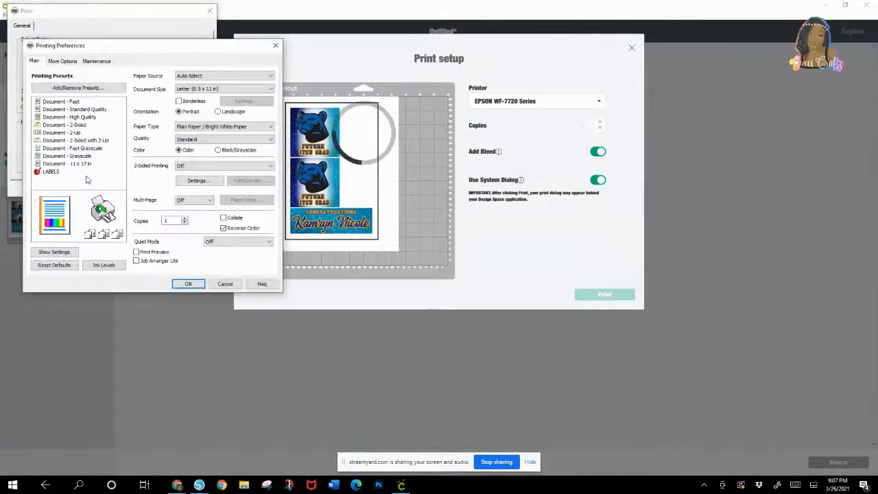
{"action": "left_click", "coordinate": [52, 171]}
{"action": "left_click", "coordinate": [172, 221]}
{"action": "type", "text": "0"}
{"action": "key", "text": "BackSpace"}
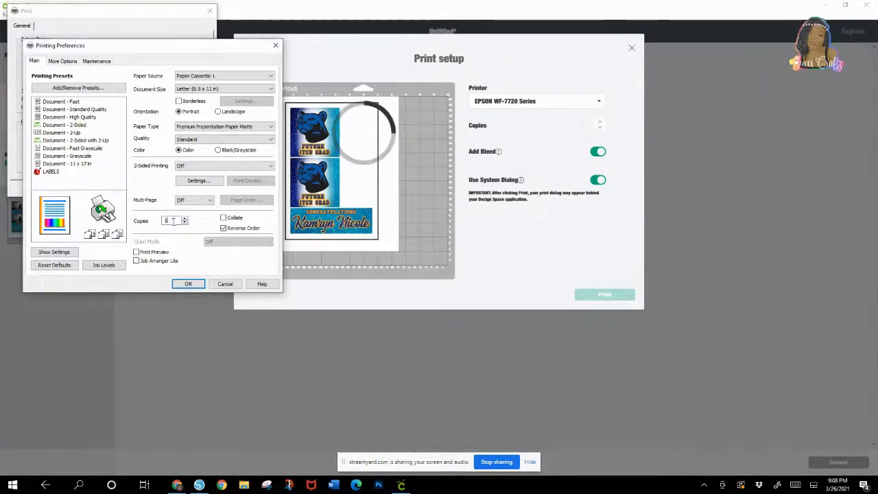
{"action": "left_click", "coordinate": [188, 283]}
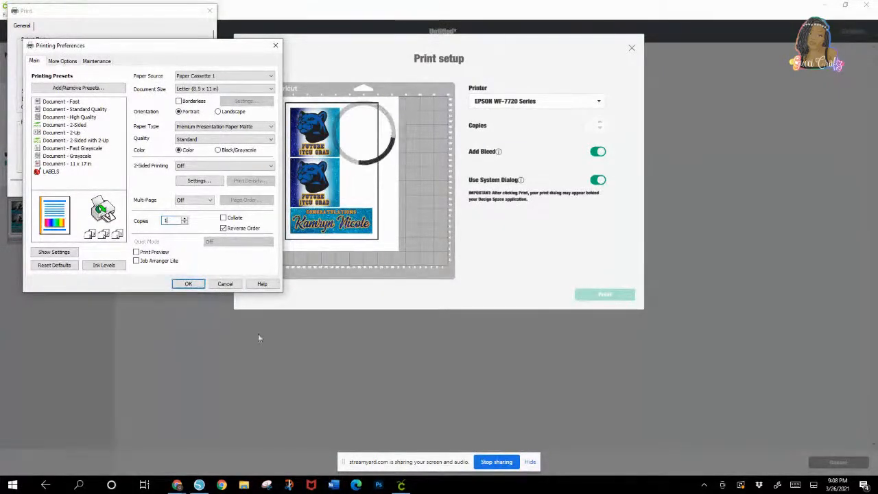
{"action": "left_click", "coordinate": [182, 283]}
{"action": "left_click", "coordinate": [160, 188]}
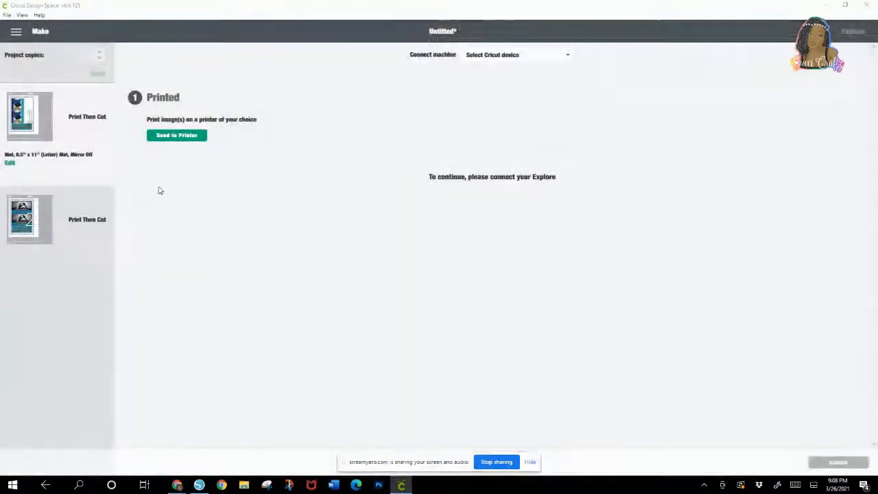
Step: Send the second mat with the photo panels to print with Use System Dialog turned on
{"action": "left_click", "coordinate": [21, 217]}
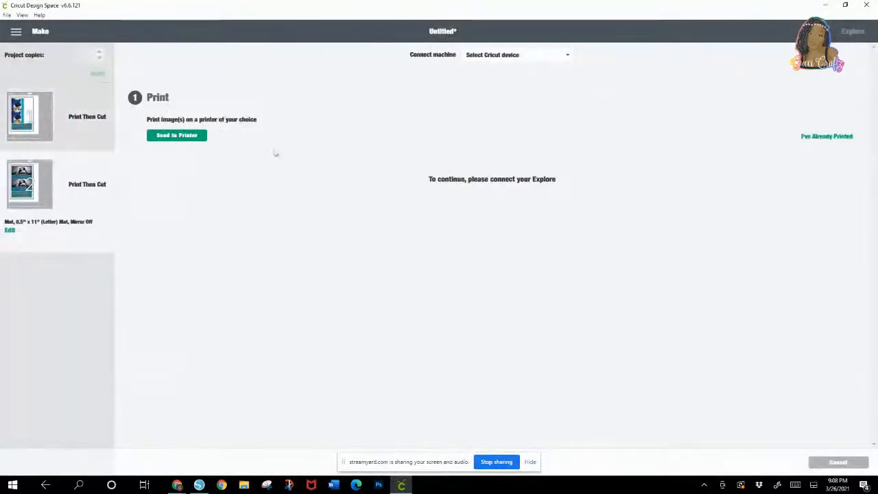
{"action": "left_click", "coordinate": [181, 136]}
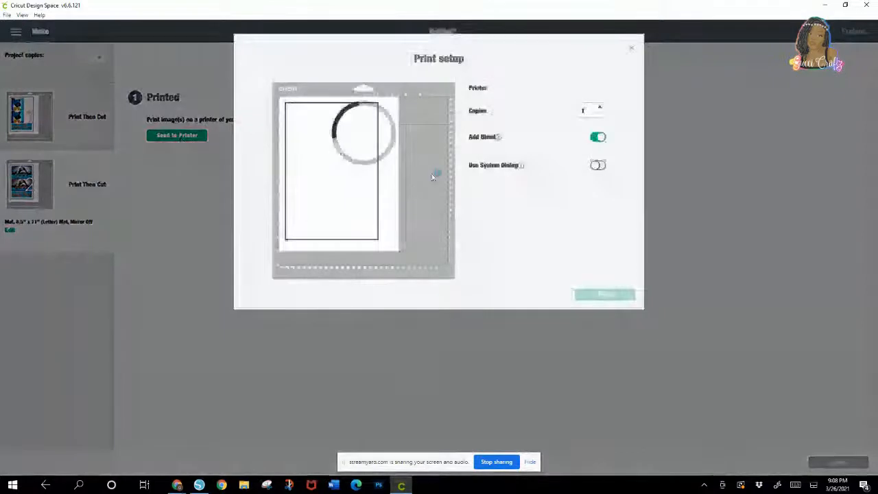
{"action": "left_click", "coordinate": [597, 167]}
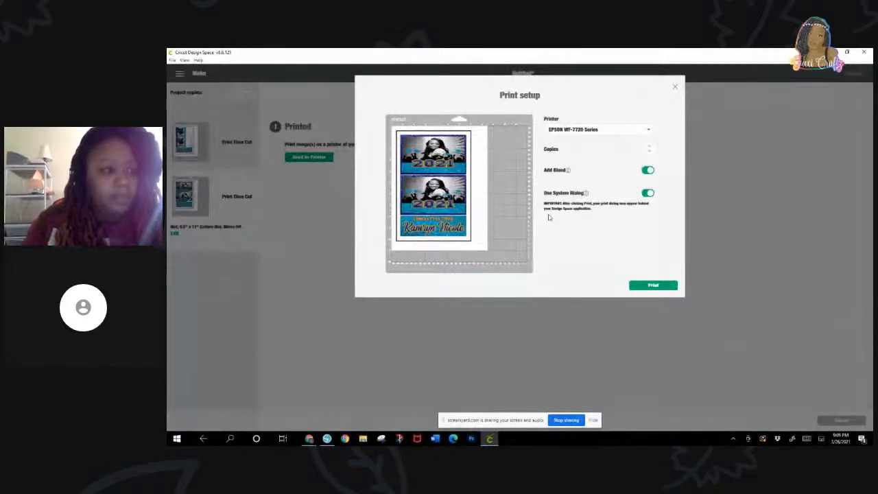
{"action": "left_click", "coordinate": [654, 285]}
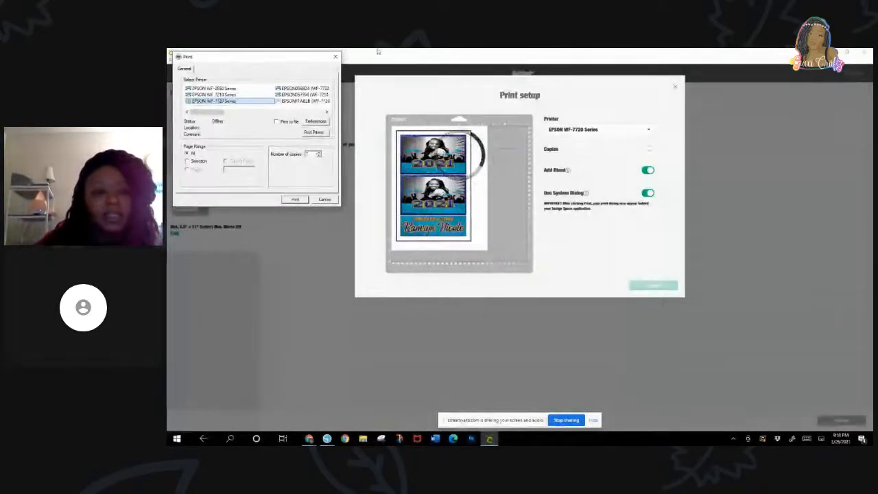
Step: Print the photo mat on the EPSON WF-7210 Series, keeping the Premium Presentation Paper Matte preferences
{"action": "key", "text": "Up"}
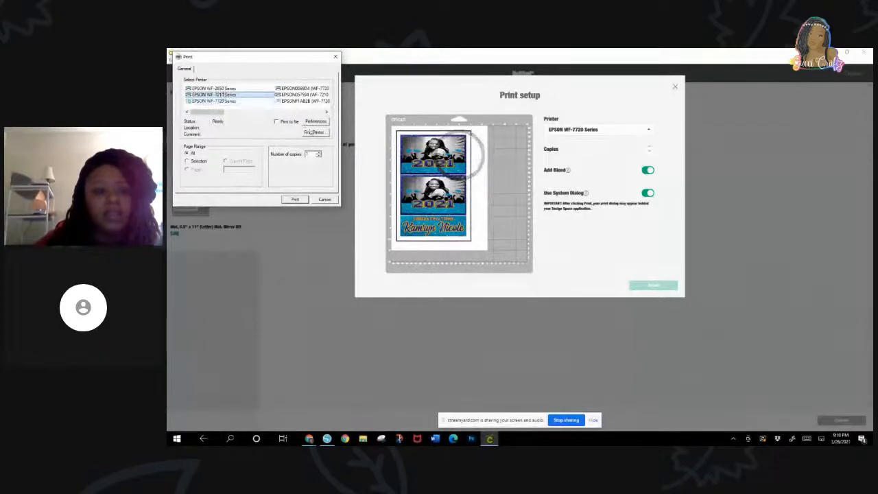
{"action": "left_click", "coordinate": [314, 122]}
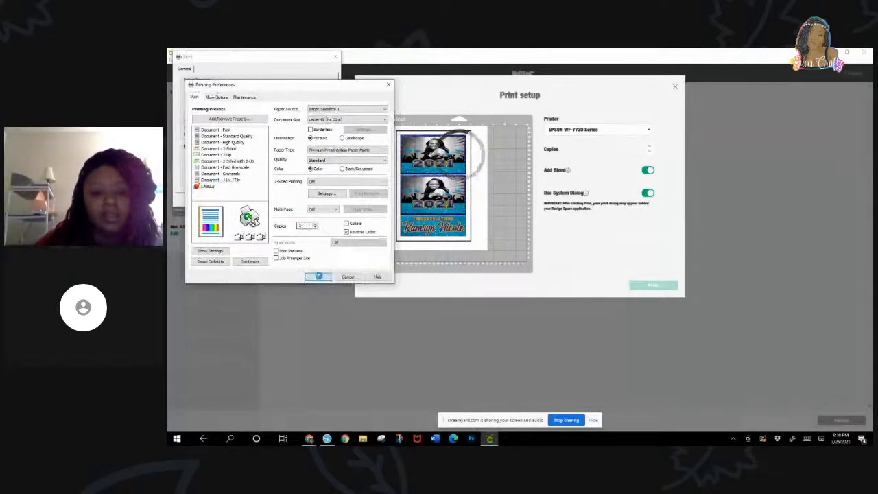
{"action": "left_click", "coordinate": [318, 276]}
{"action": "left_click", "coordinate": [295, 200]}
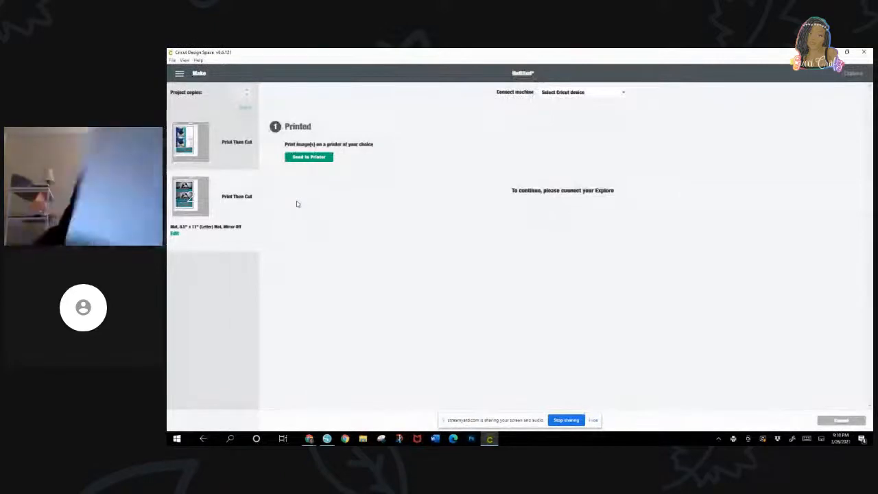
Step: Select the Cricut machine to connect for cutting the printed photo mat
{"action": "left_click", "coordinate": [568, 92]}
{"action": "left_click", "coordinate": [576, 110]}
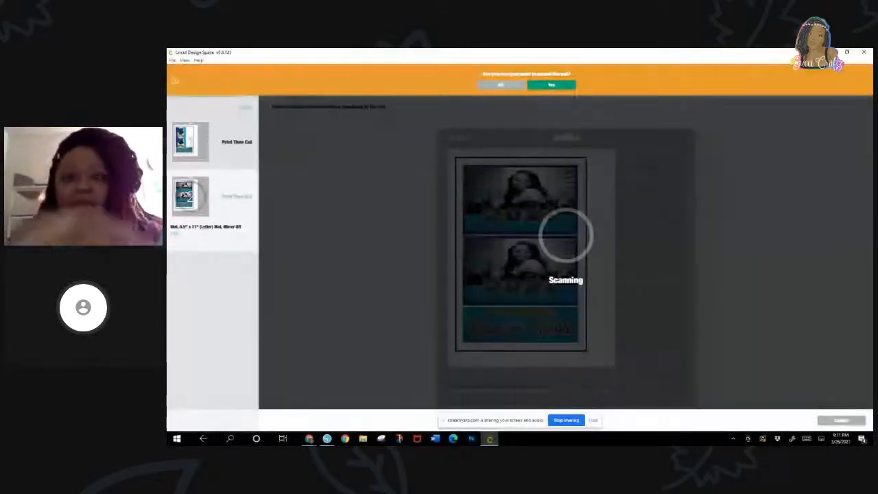
Step: Cancel the cut in progress for the photo mat and continue again from the mat preview to the Make stage
{"action": "left_click", "coordinate": [499, 85]}
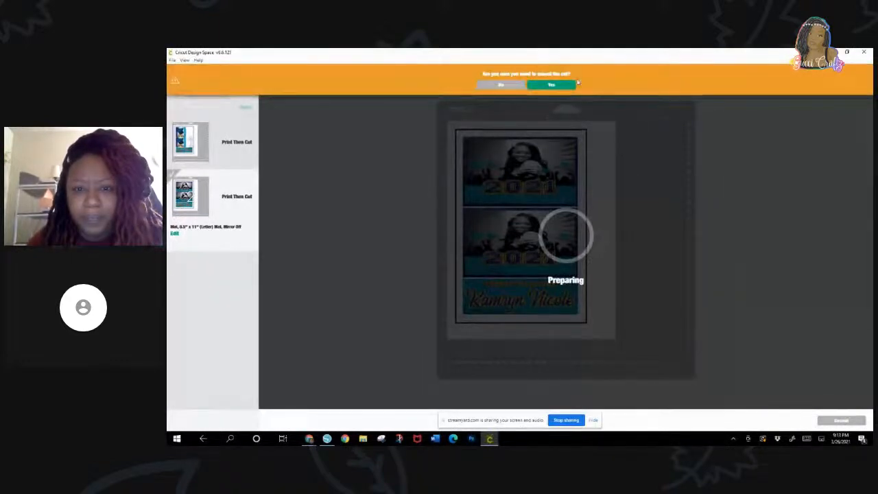
{"action": "left_click", "coordinate": [561, 85]}
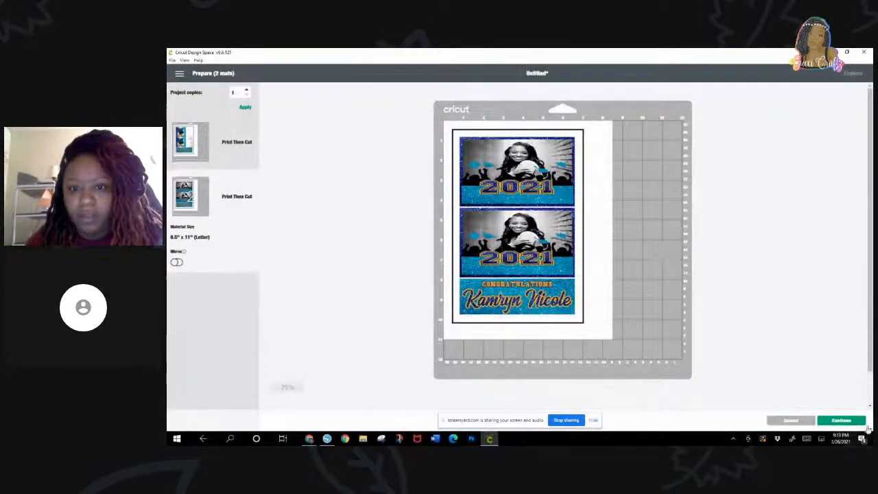
{"action": "left_click", "coordinate": [841, 421]}
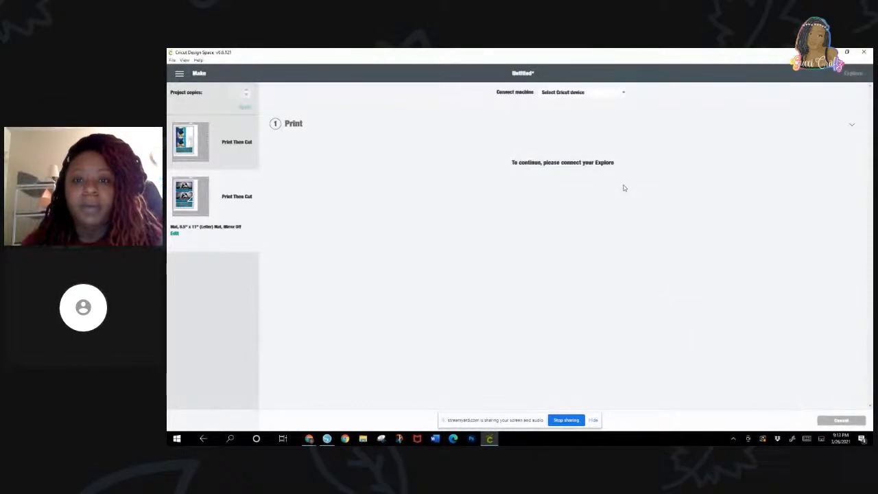
Step: Connect the Air 2 : 4950 Bluetooth machine and mark the photo mat as already printed
{"action": "left_click", "coordinate": [622, 93]}
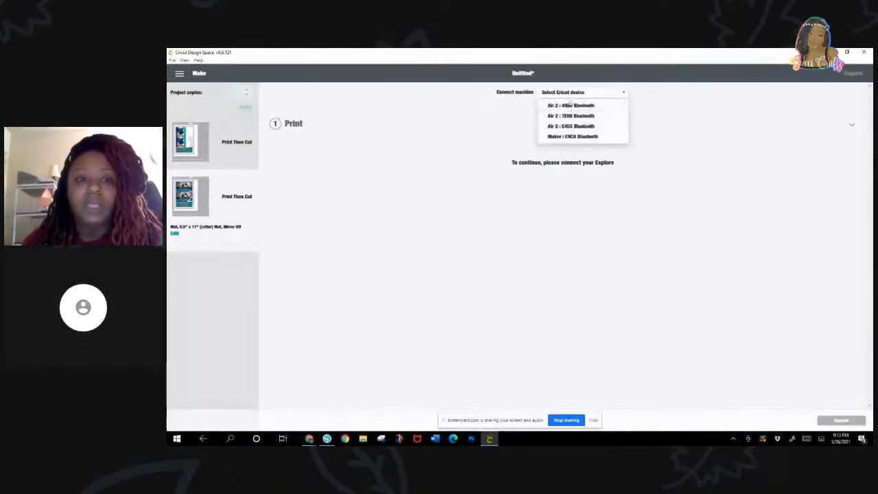
{"action": "left_click", "coordinate": [570, 109]}
{"action": "left_click", "coordinate": [309, 124]}
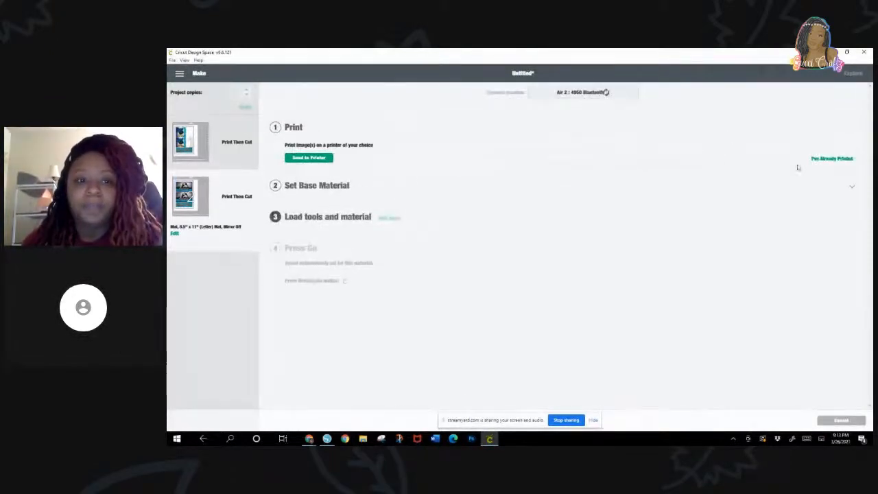
{"action": "left_click", "coordinate": [845, 164]}
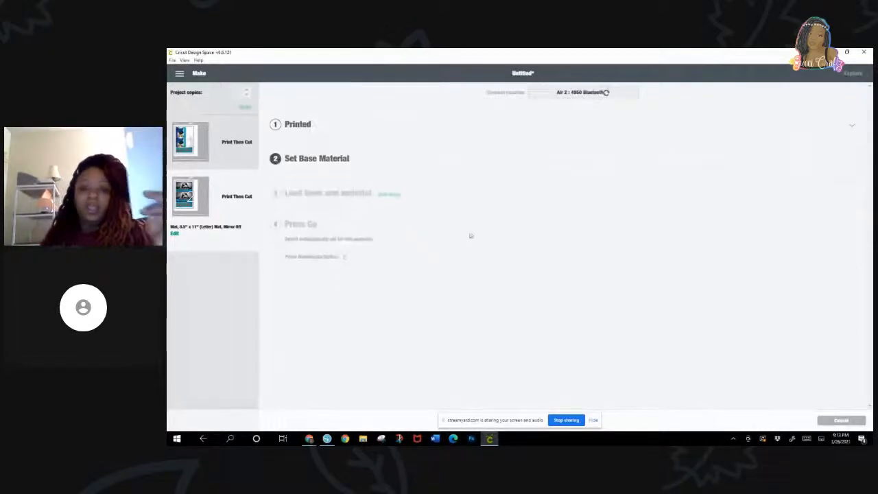